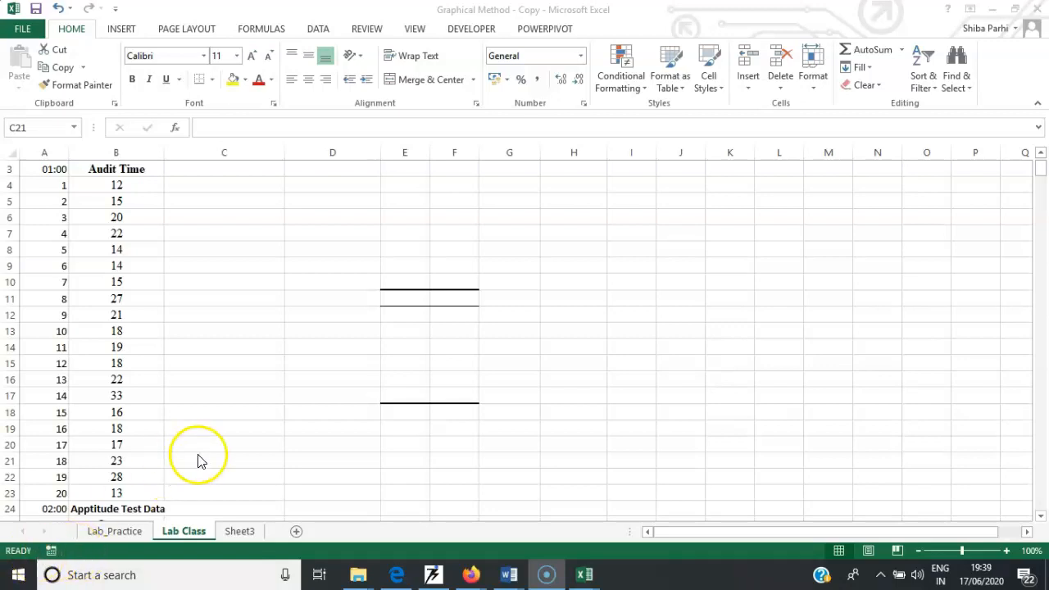
click(318, 32)
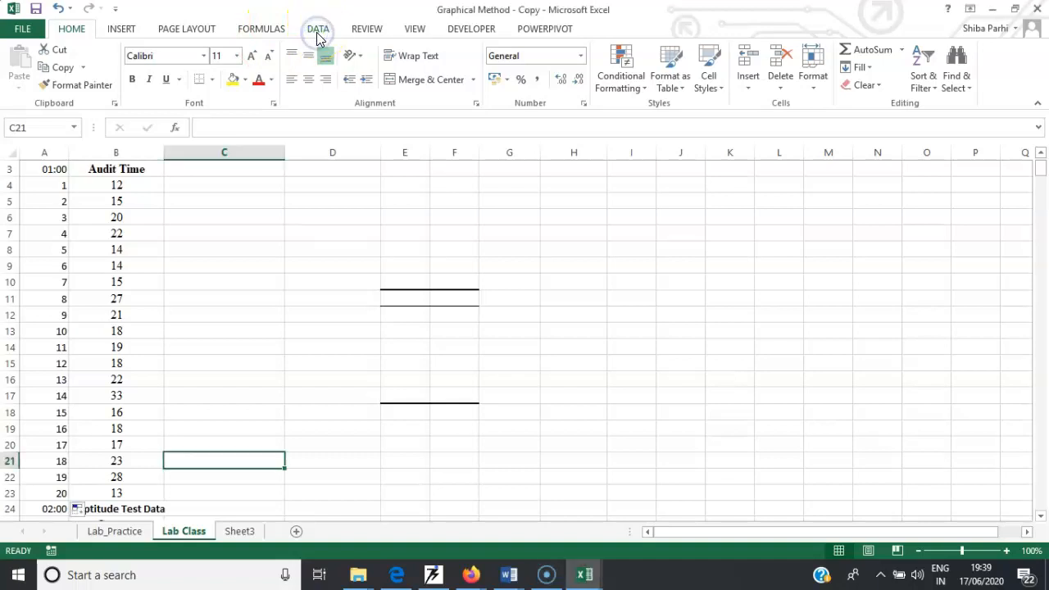
click(318, 30)
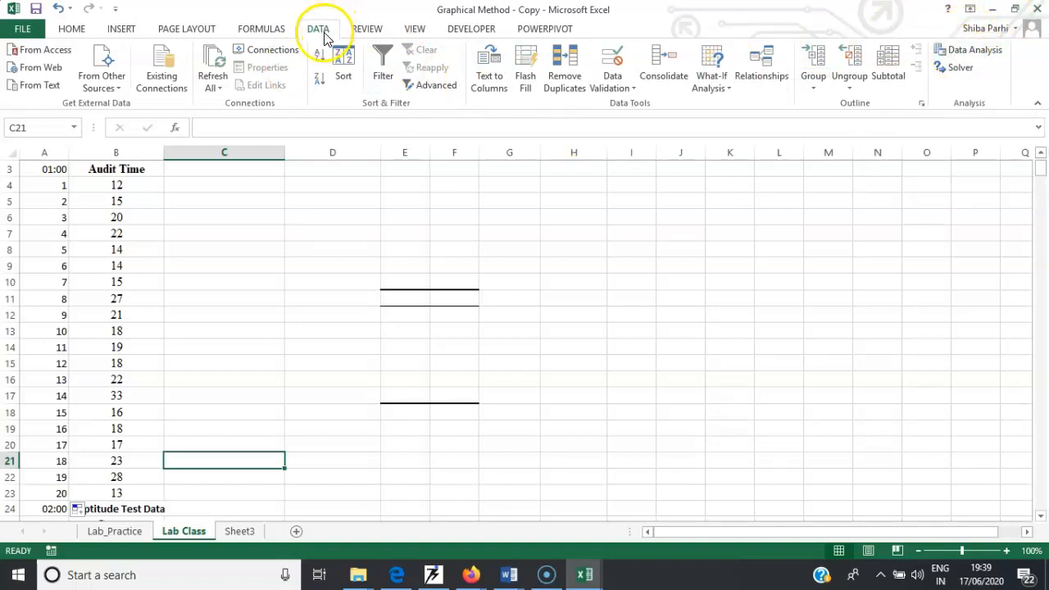
click(270, 29)
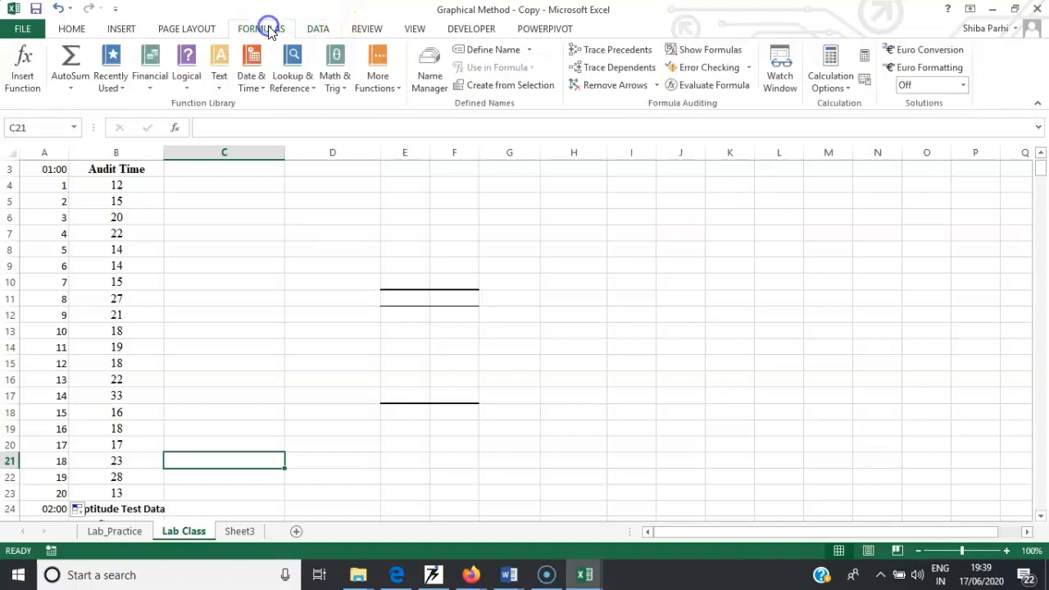
click(317, 32)
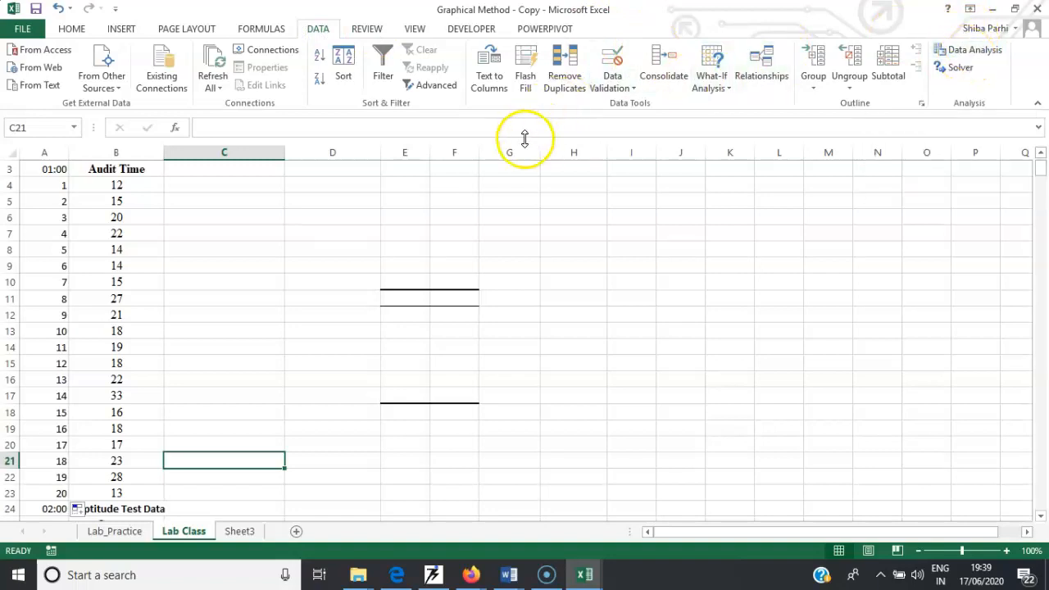
- Open the Excel Add-ins manager from the program options
click(22, 33)
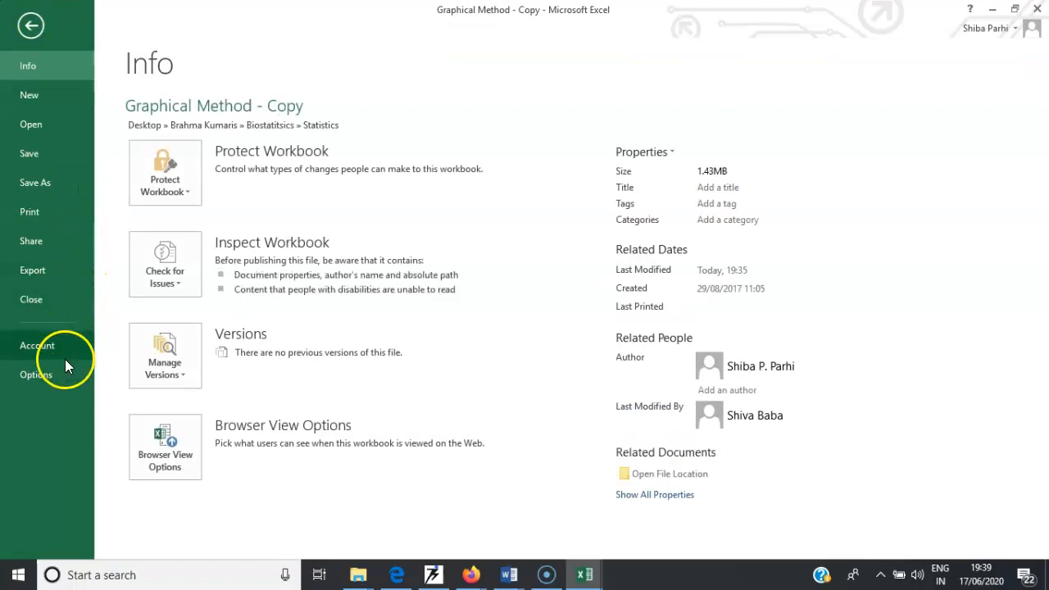
click(51, 374)
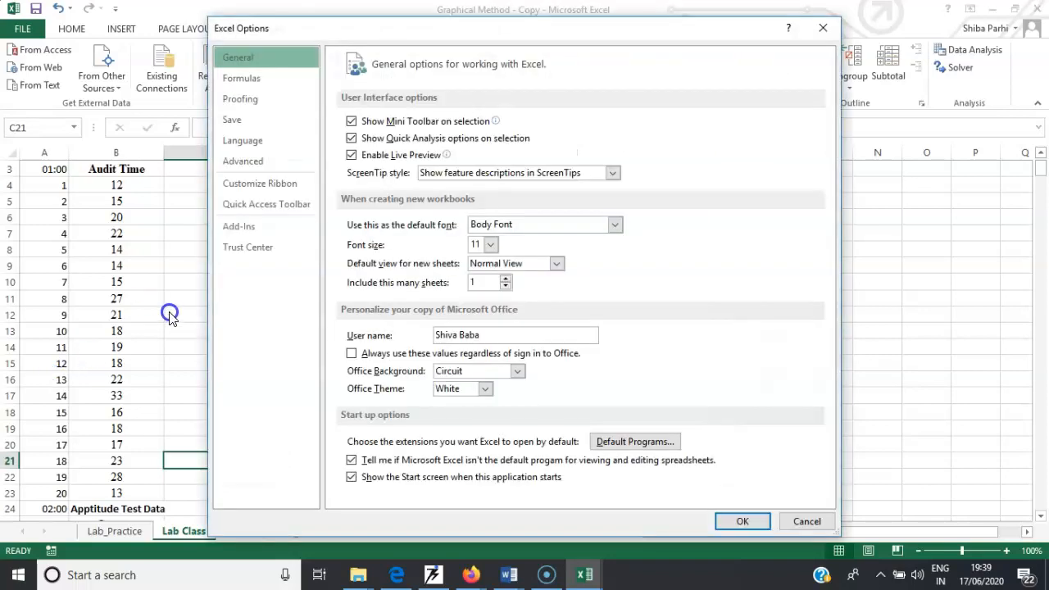
click(240, 231)
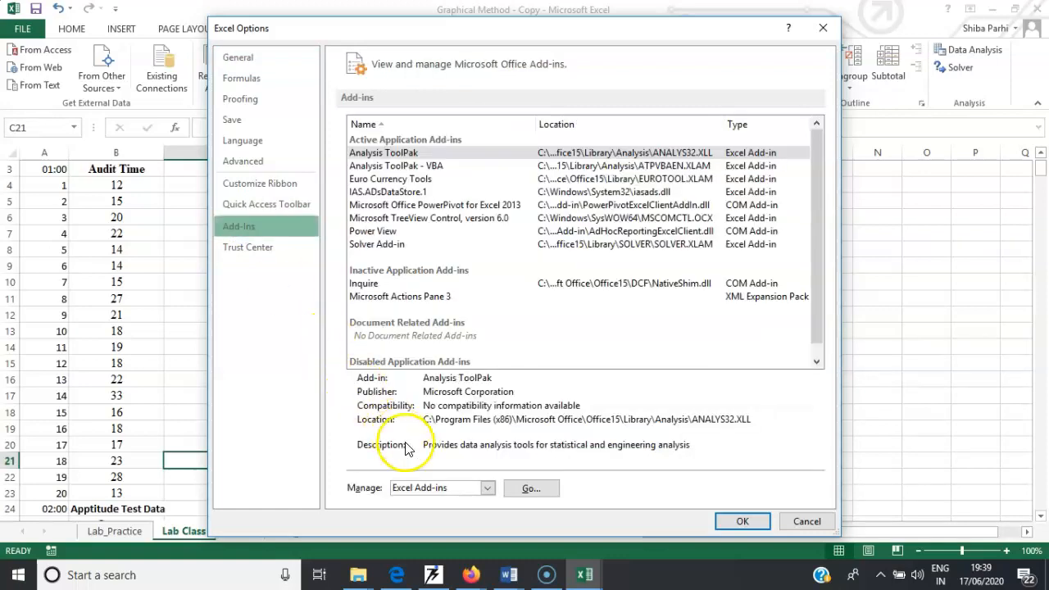
click(530, 489)
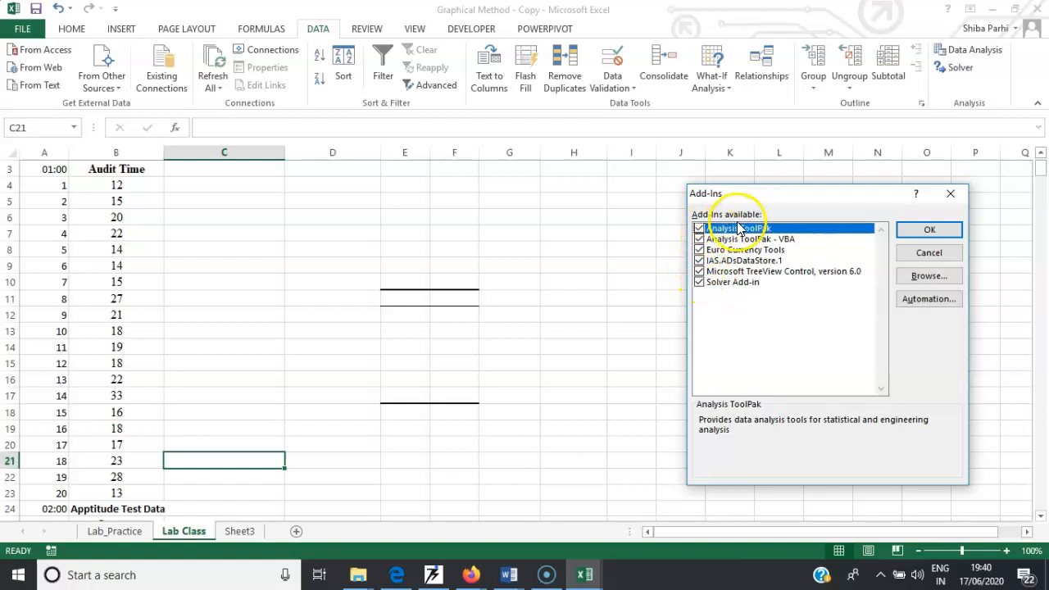
- Uncheck the IAS.ADsDataStore.1, Euro Currency Tools and Analysis ToolPak - VBA add-ins, keeping Analysis ToolPak checked, and confirm
click(699, 260)
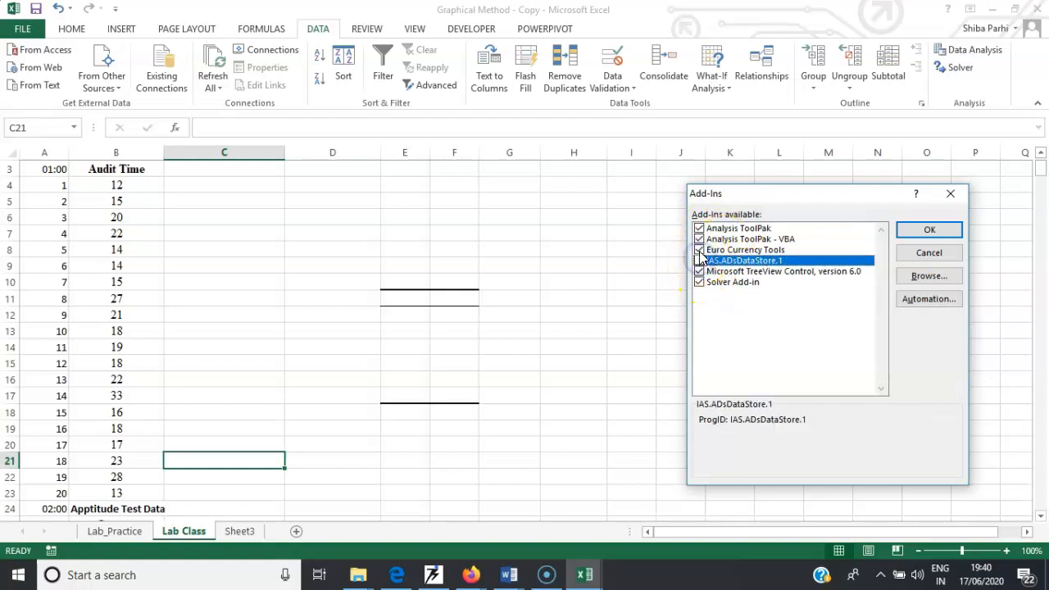
click(699, 250)
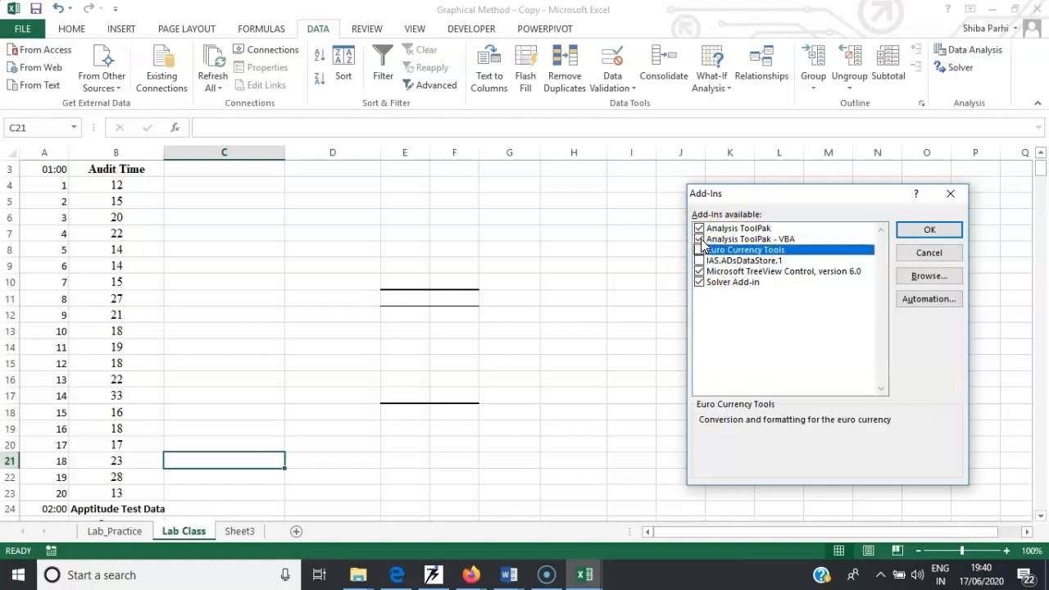
click(699, 239)
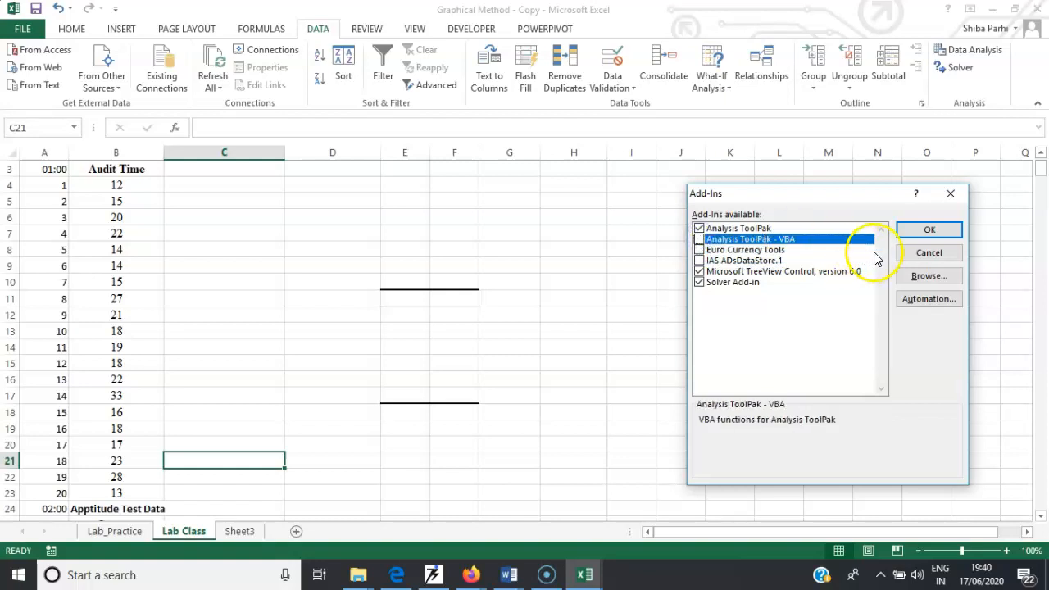
click(934, 232)
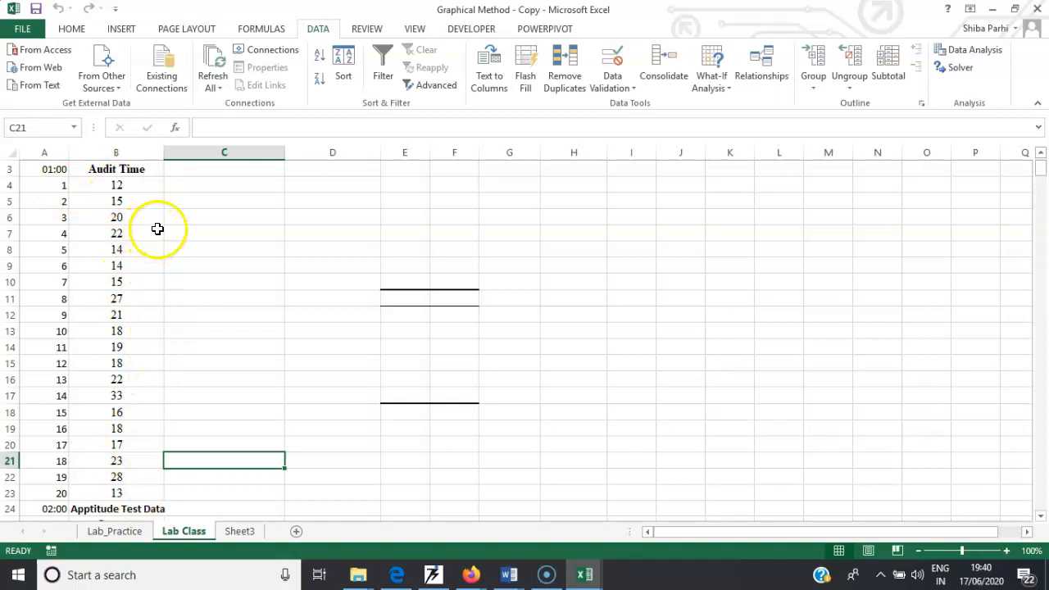
- Open Data Analysis and choose the Descriptive Statistics tool
click(979, 51)
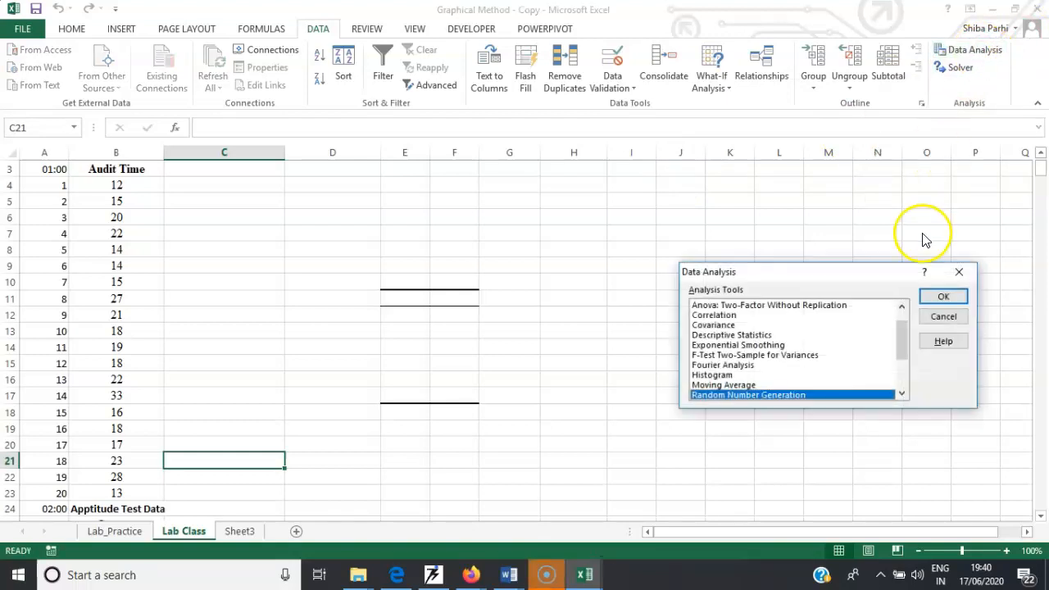
drag(888, 271, 855, 168)
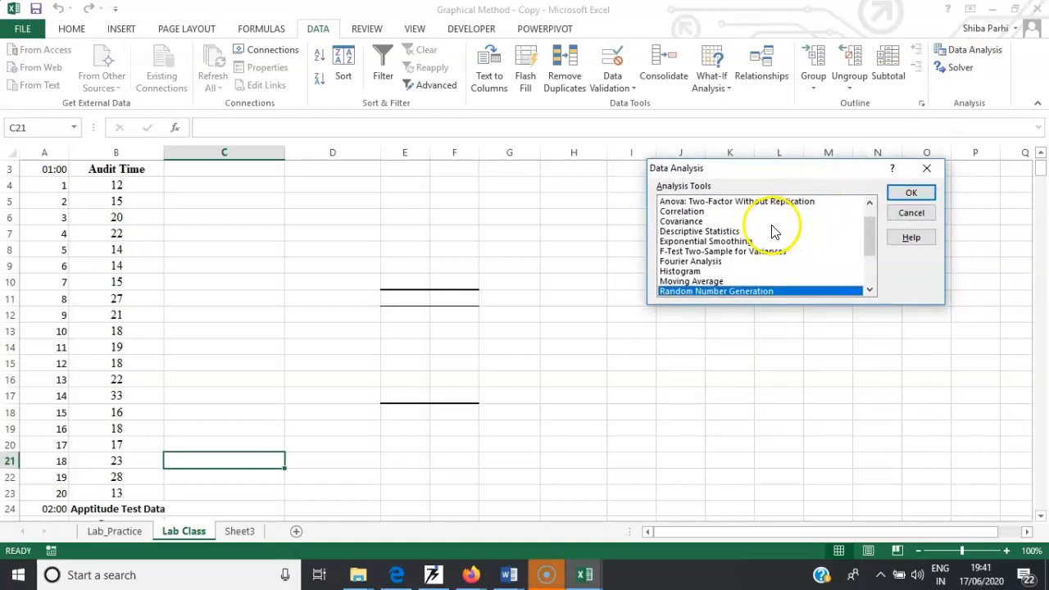
drag(873, 233, 867, 206)
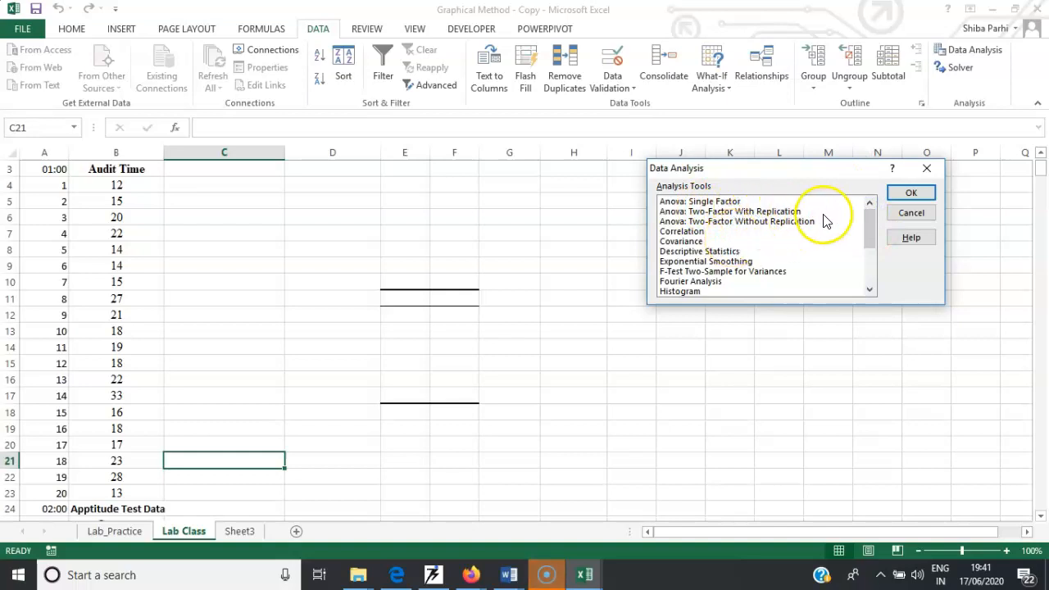
mouse_move(872, 215)
mouse_down()
mouse_move(873, 225)
mouse_move(872, 216)
mouse_up()
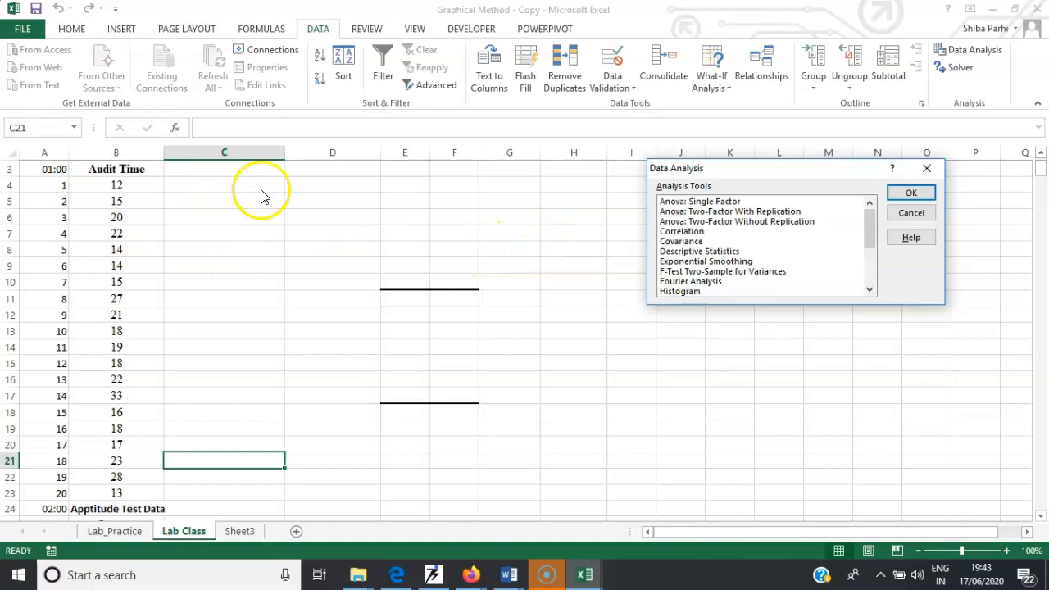
click(730, 254)
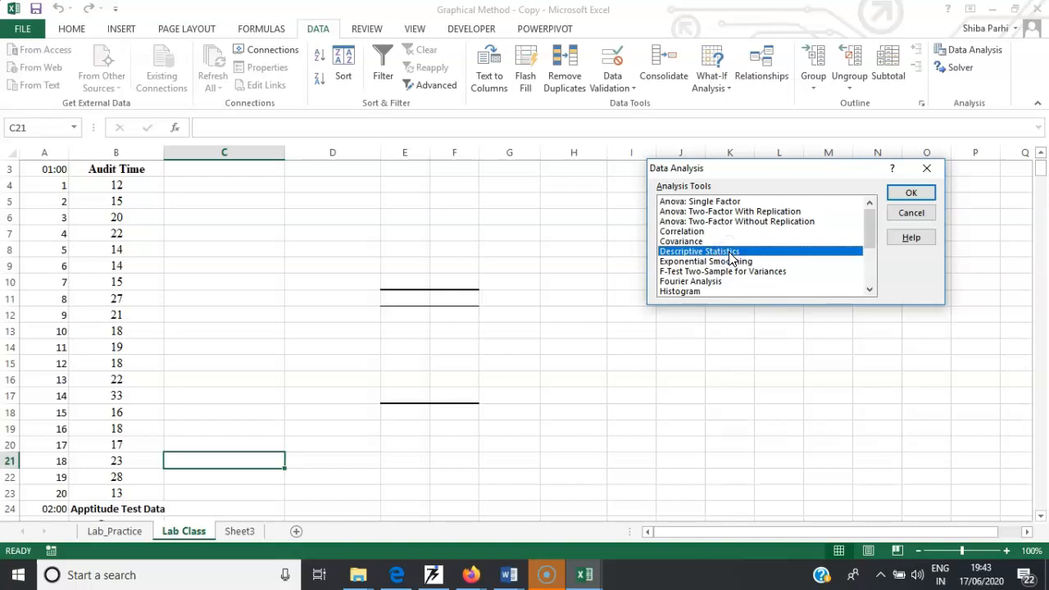
click(899, 197)
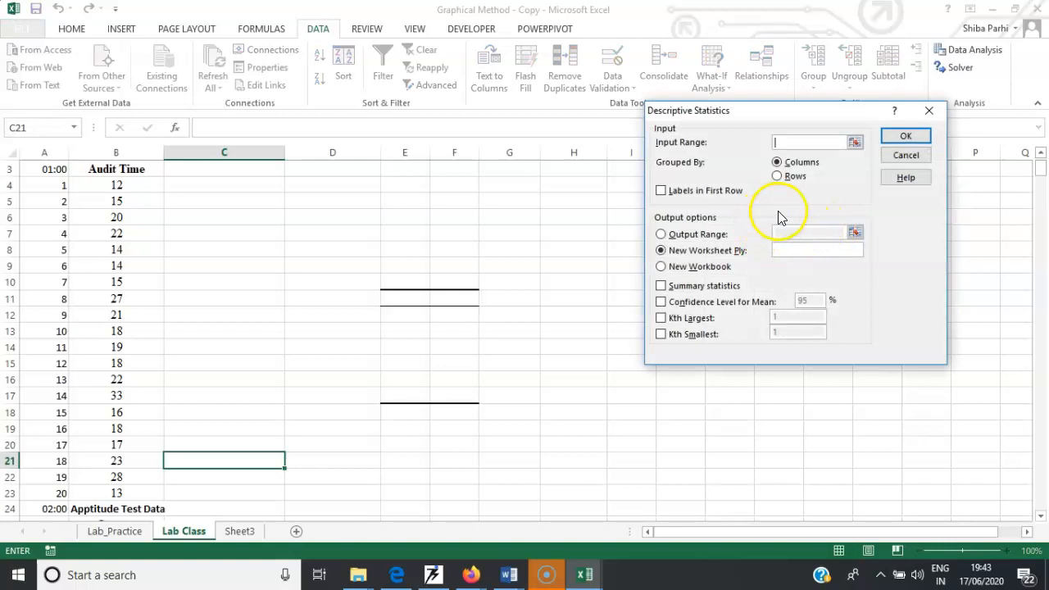
- Set the input range to the Audit Time column B3:B23 with labels in the first row
drag(766, 105, 497, 166)
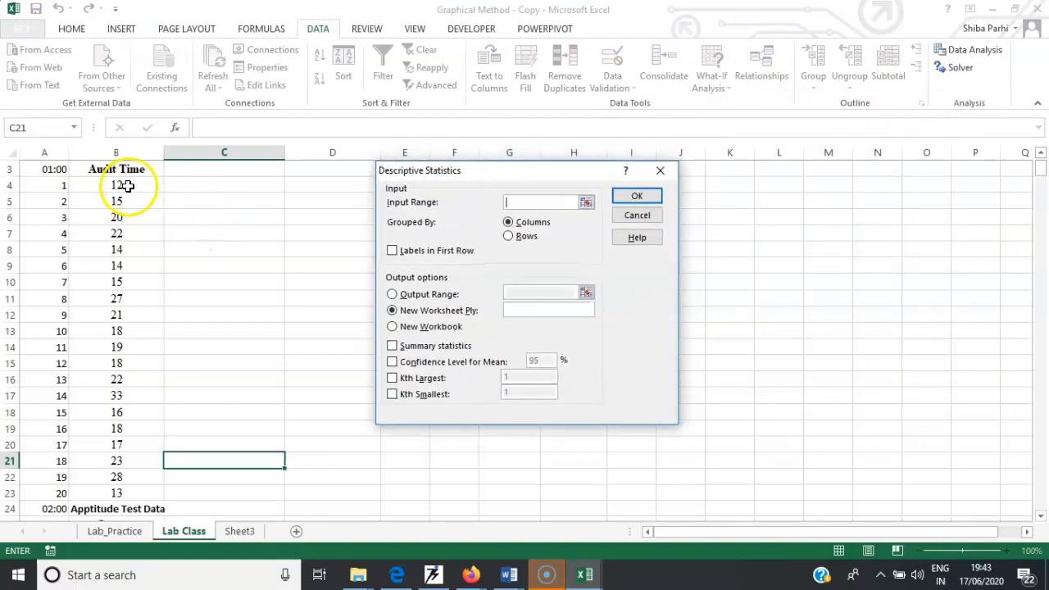
drag(117, 171, 114, 492)
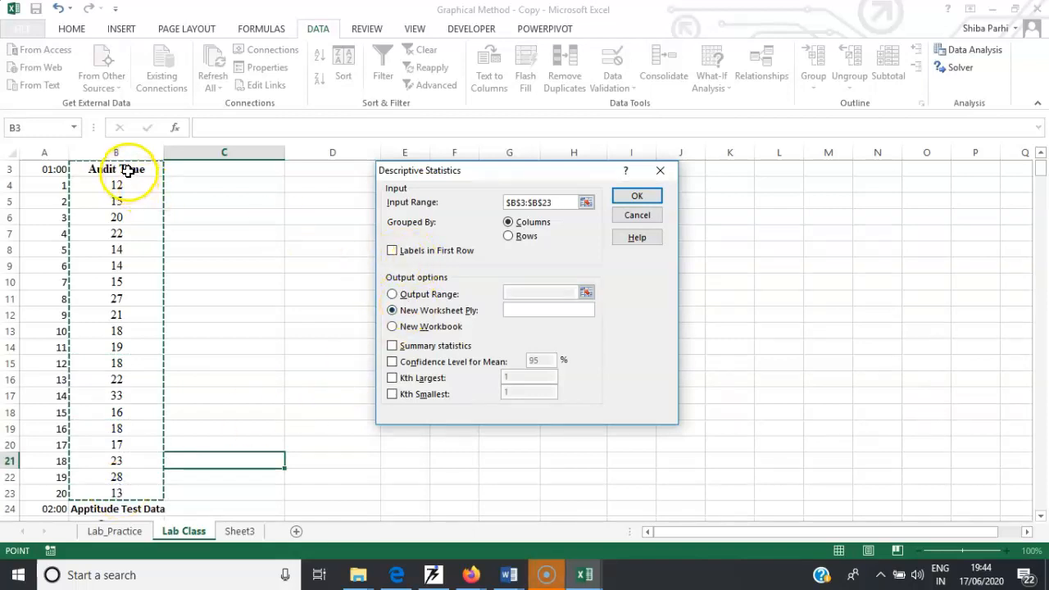
click(392, 251)
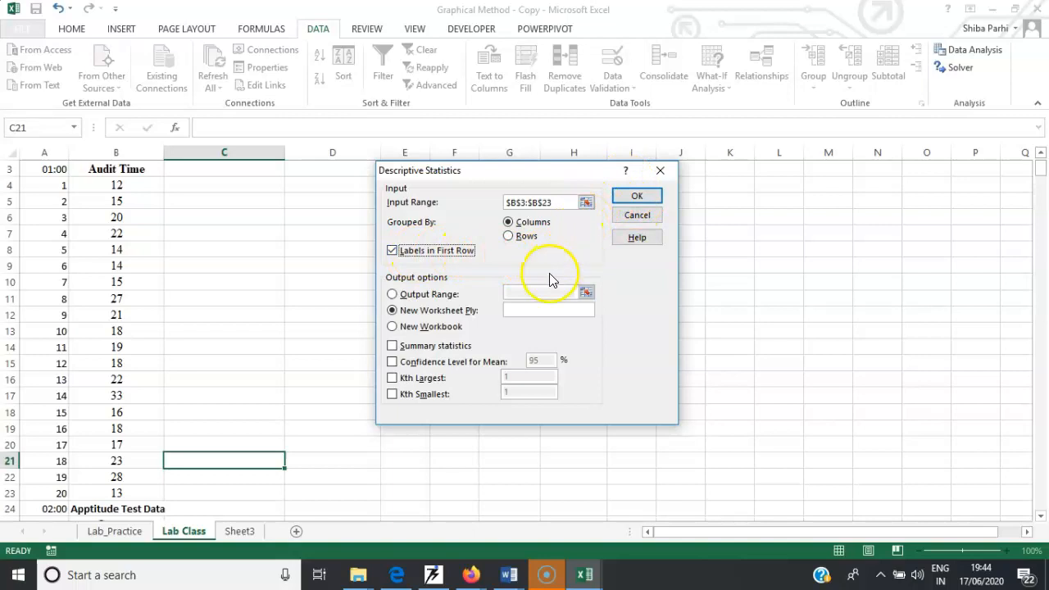
- Send the output to a range starting at cell C6
click(394, 294)
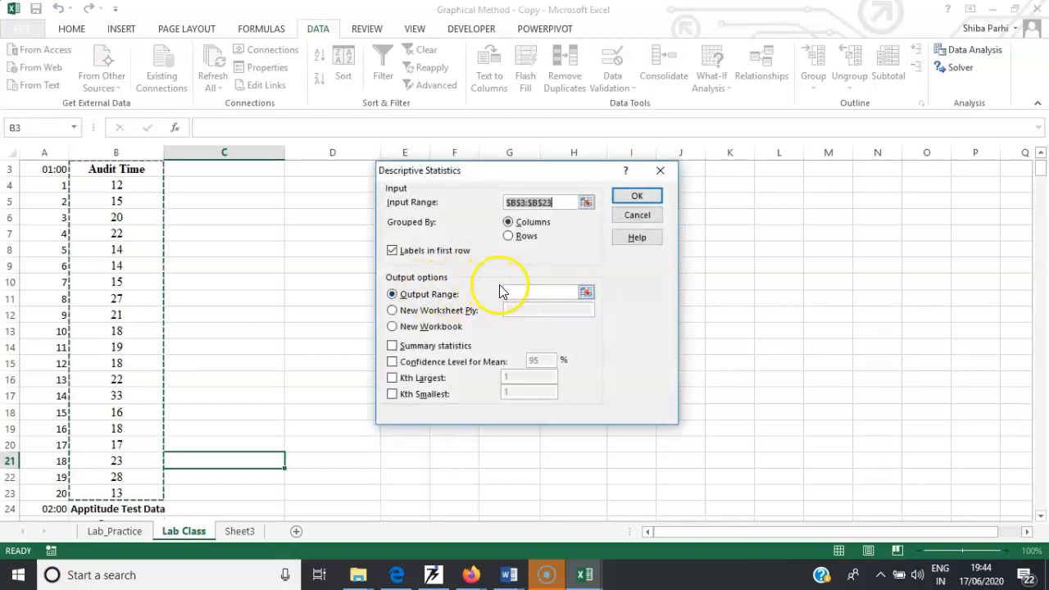
click(528, 292)
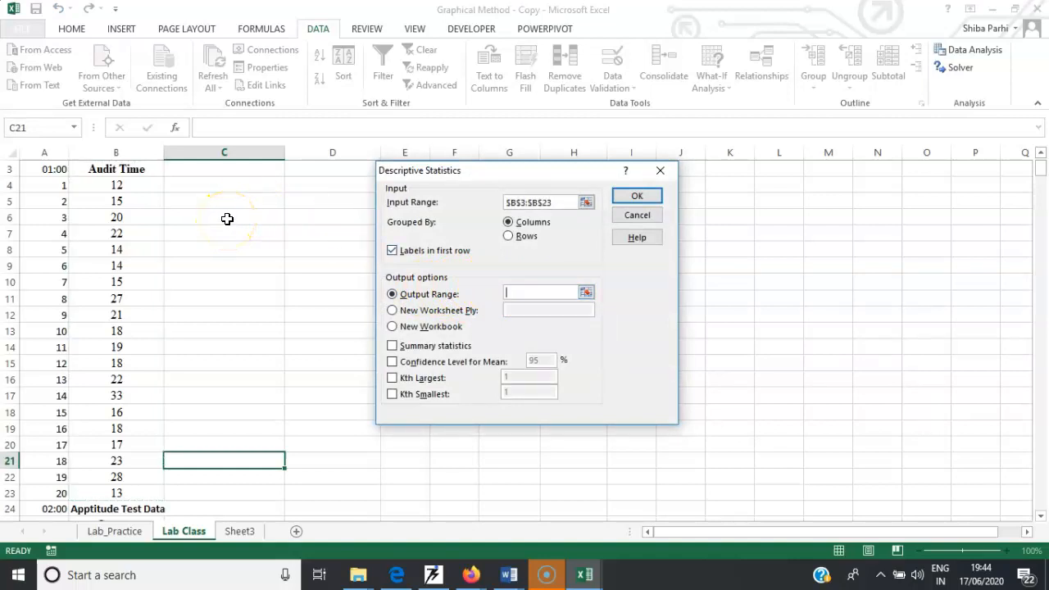
click(227, 219)
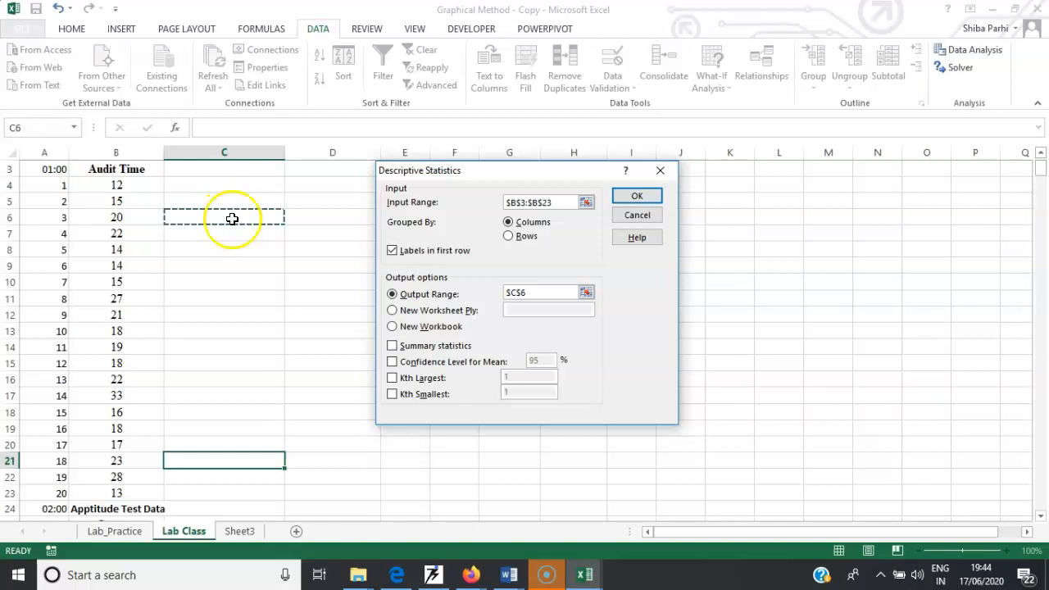
- Enable summary statistics and run the descriptive statistics analysis
click(393, 345)
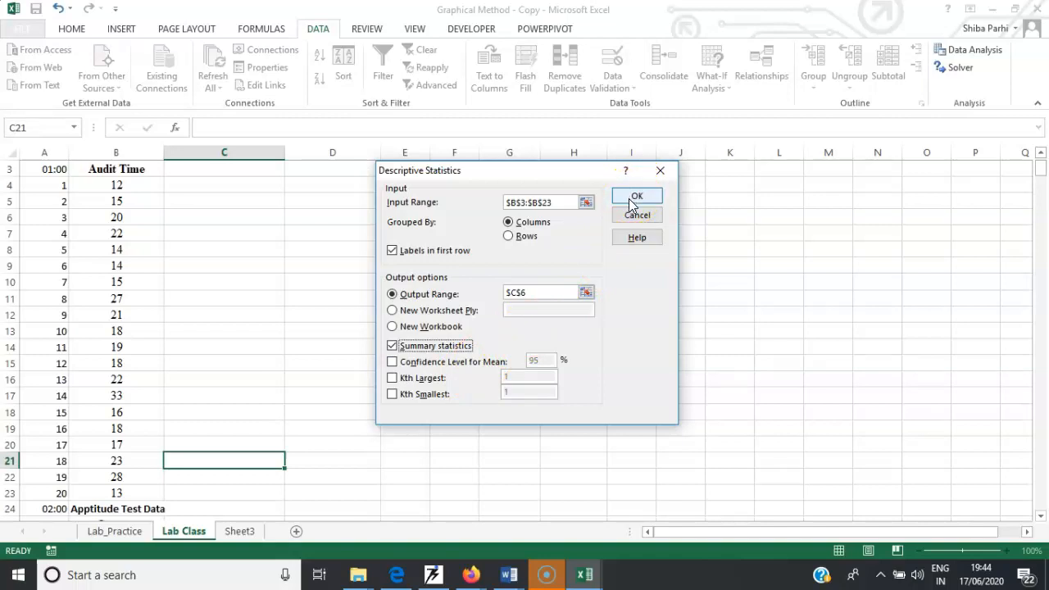
click(560, 201)
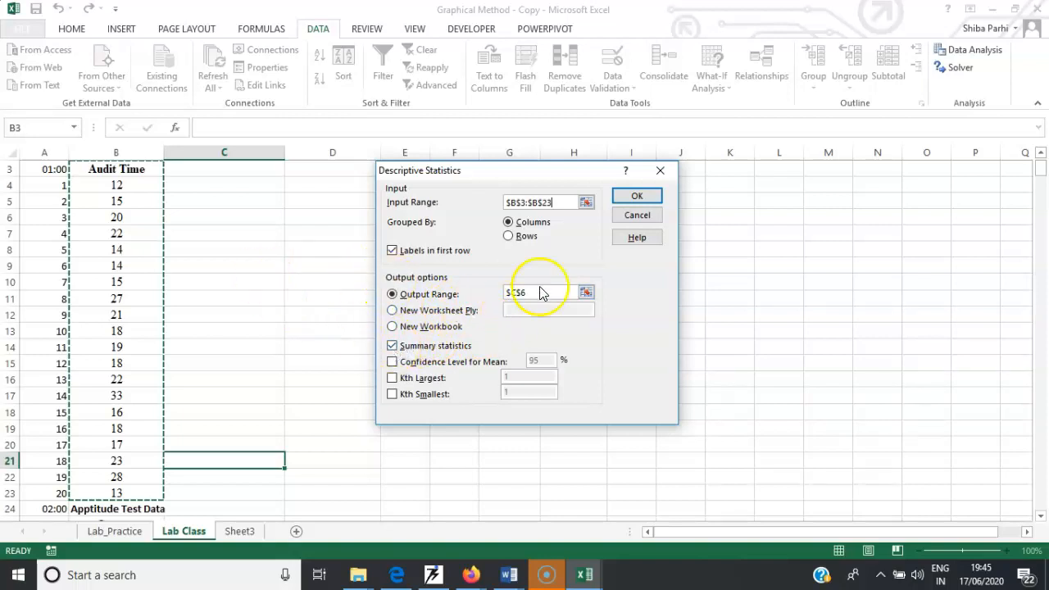
click(636, 195)
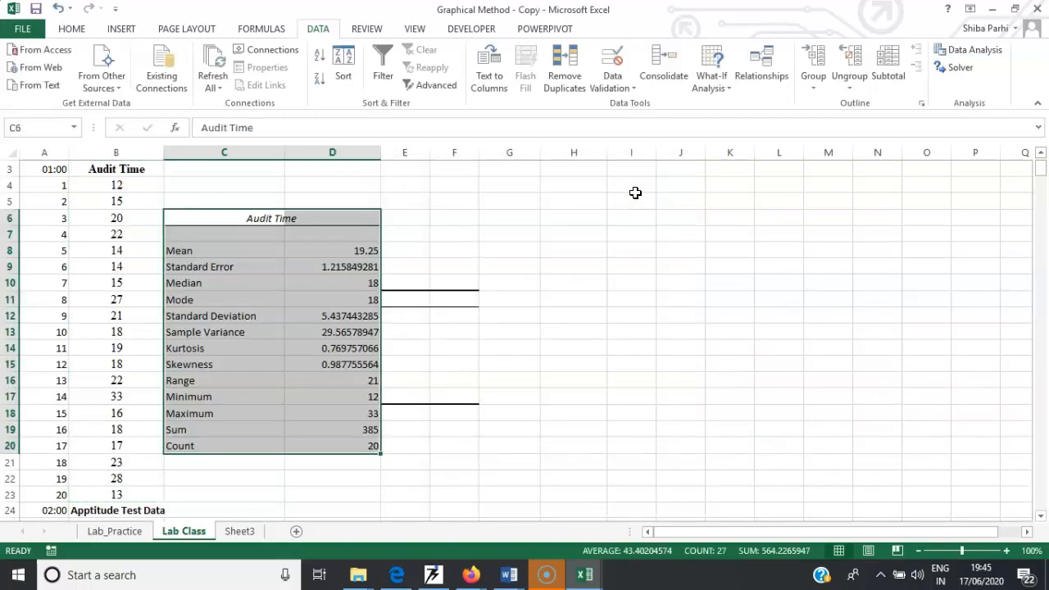
- Reopen the Descriptive Statistics tool from Data Analysis
drag(339, 212, 339, 201)
drag(246, 215, 248, 206)
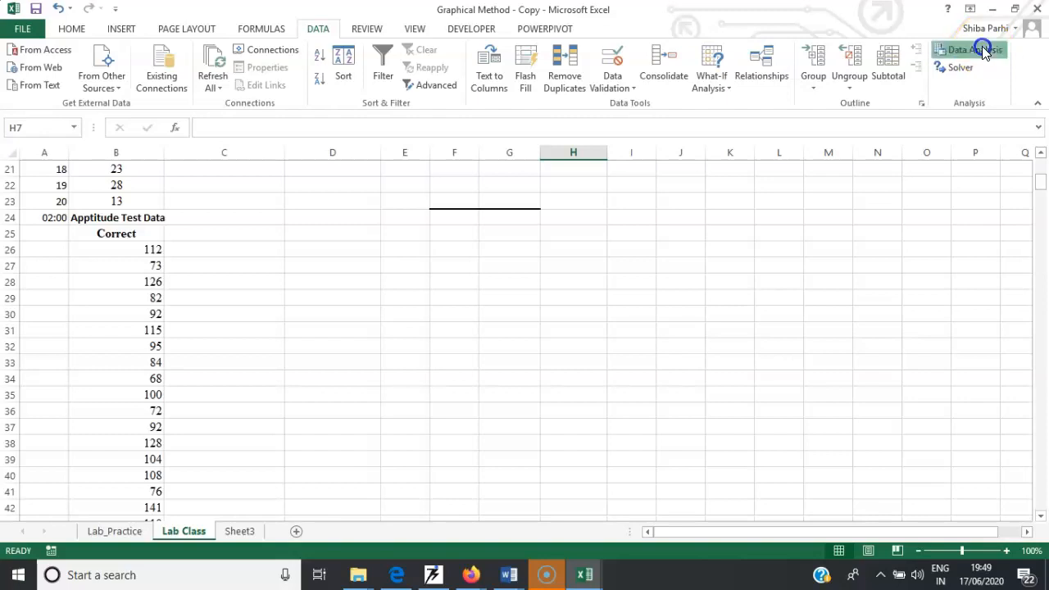
click(981, 50)
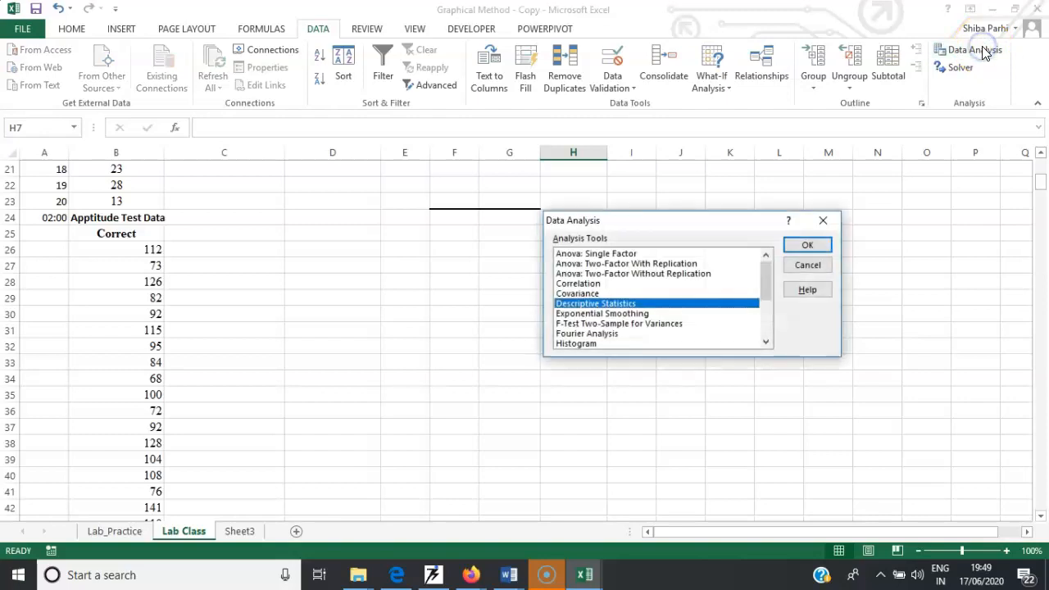
click(801, 244)
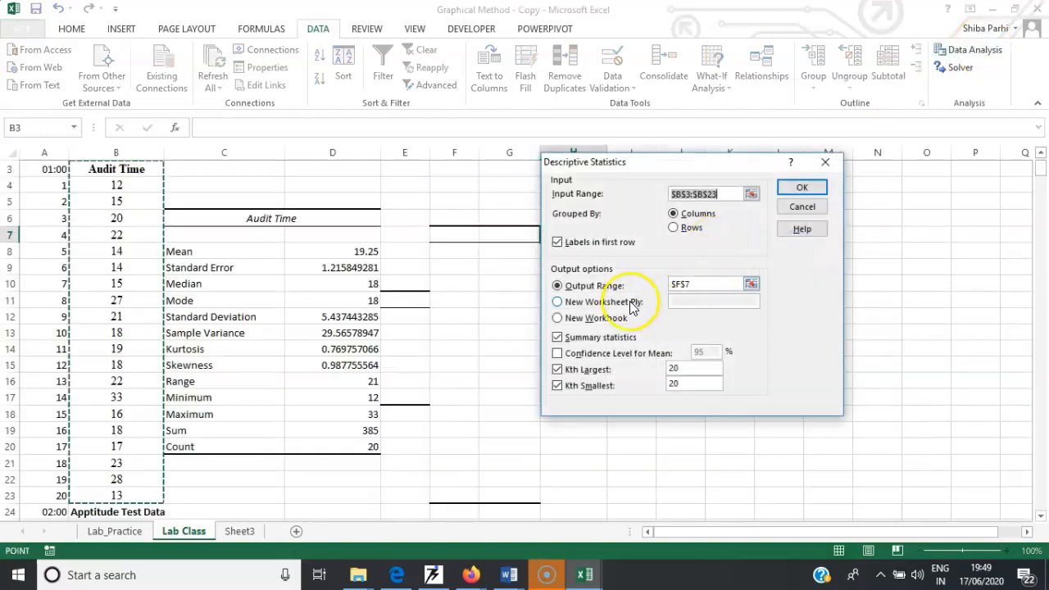
- Replace the input range with the Correct aptitude scores B25:B75
mouse_move(1042, 173)
mouse_down()
mouse_move(1043, 192)
mouse_move(1039, 177)
mouse_up()
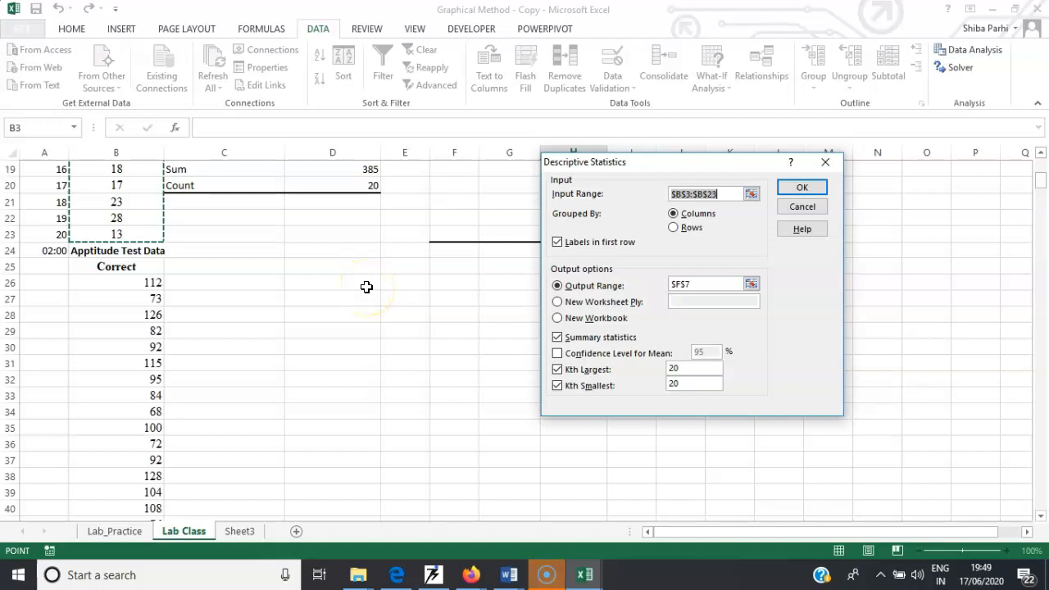
key(BackSpace)
drag(132, 267, 150, 346)
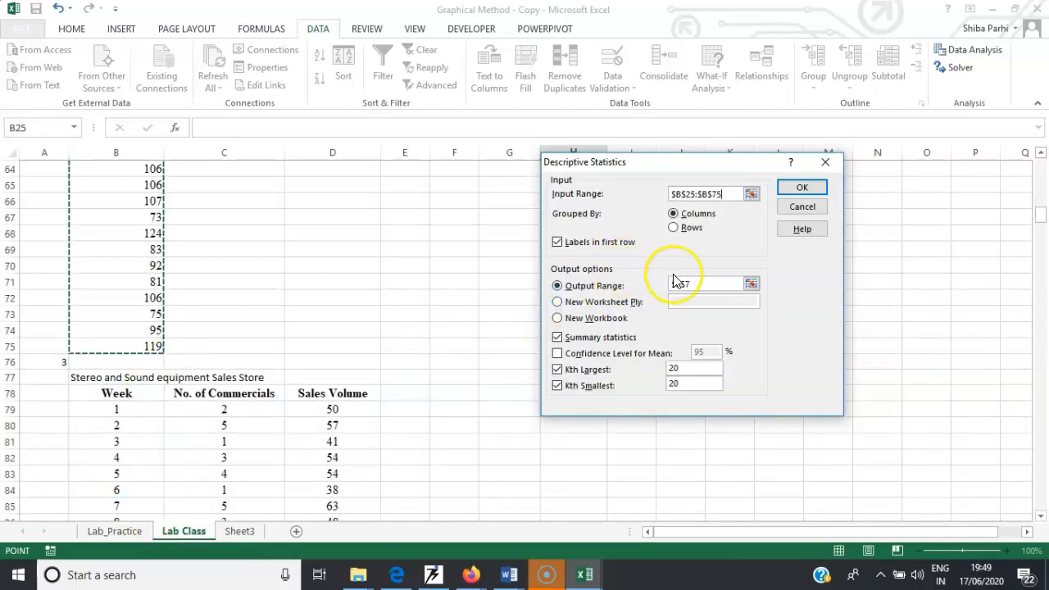
- Send the output to cell D25, turn off Kth Largest and Kth Smallest, and run the descriptive statistics
click(711, 285)
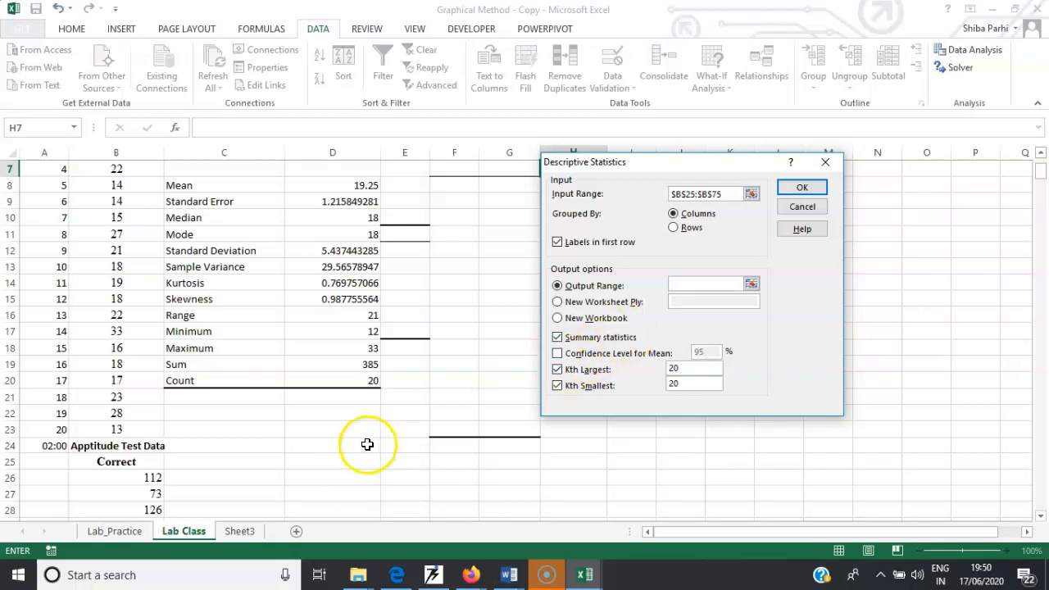
click(315, 463)
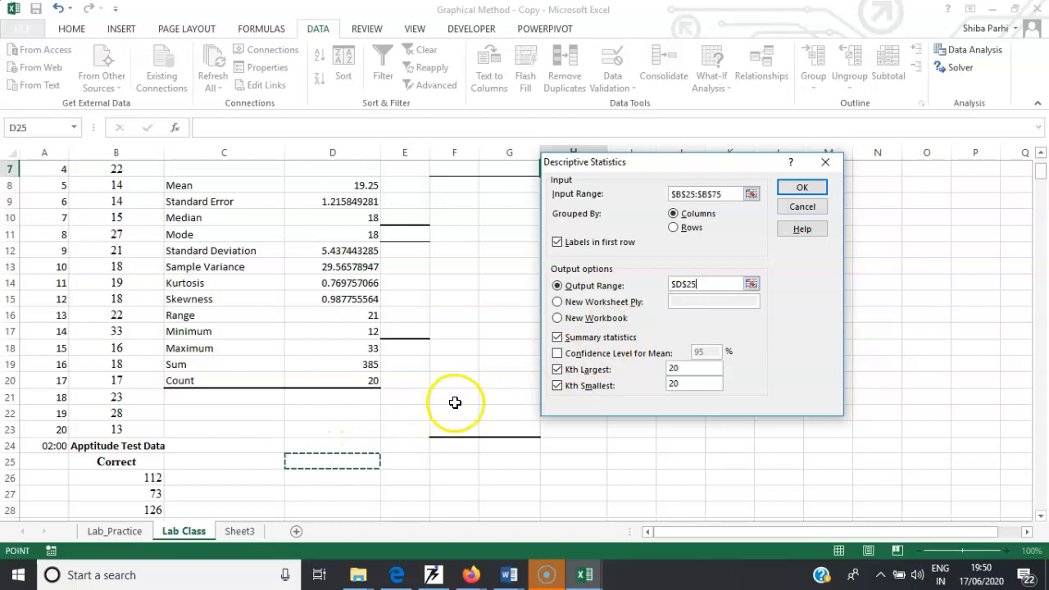
click(558, 370)
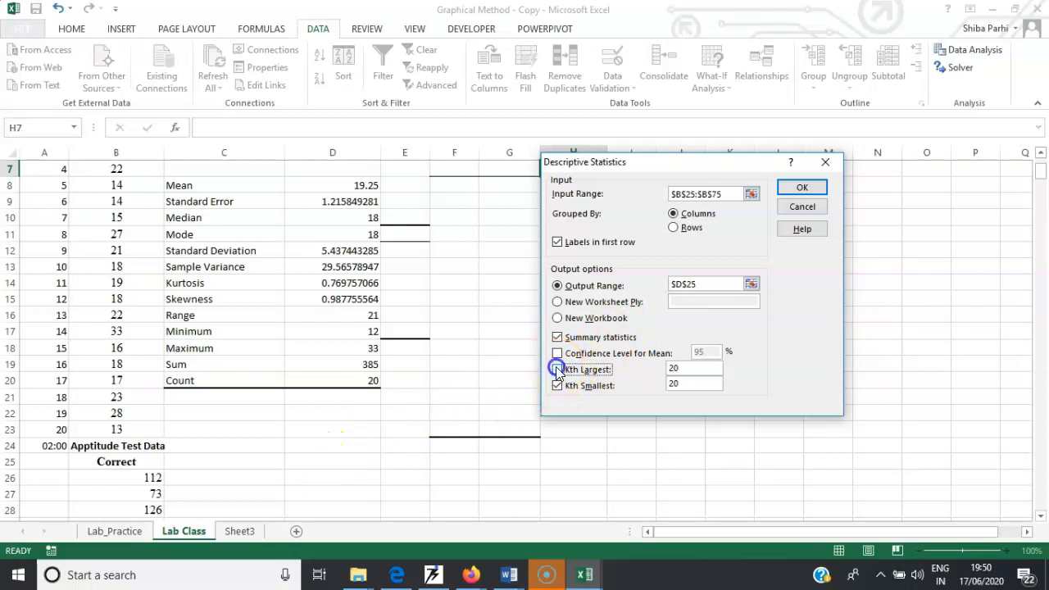
click(557, 385)
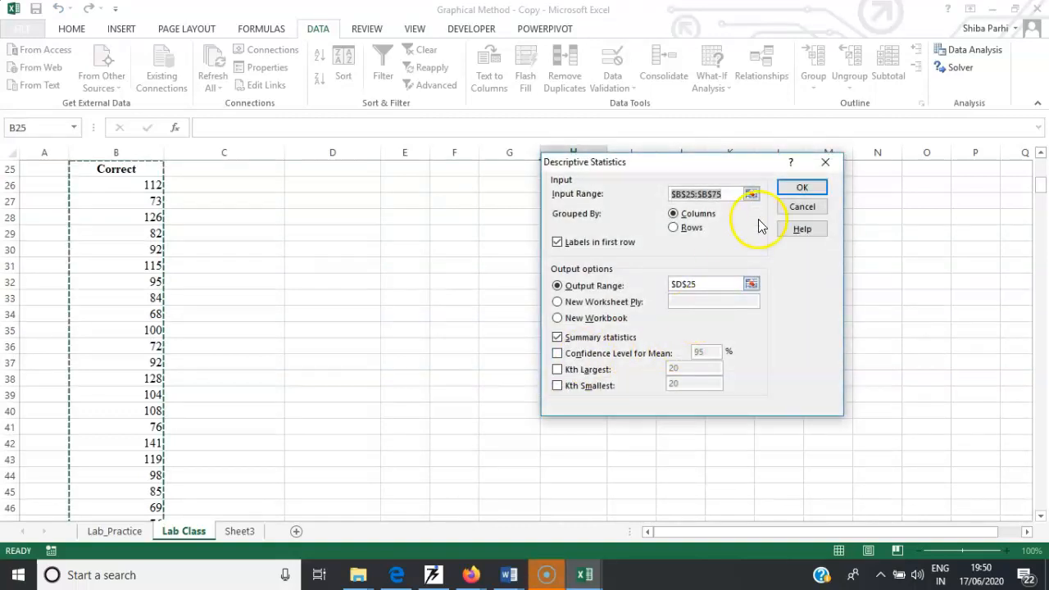
click(557, 319)
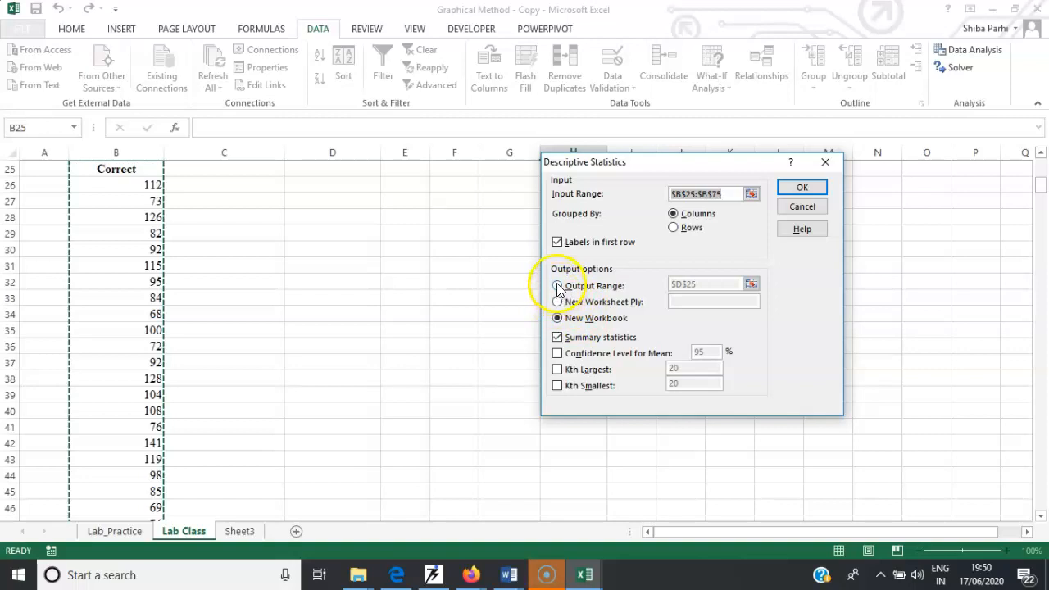
click(557, 303)
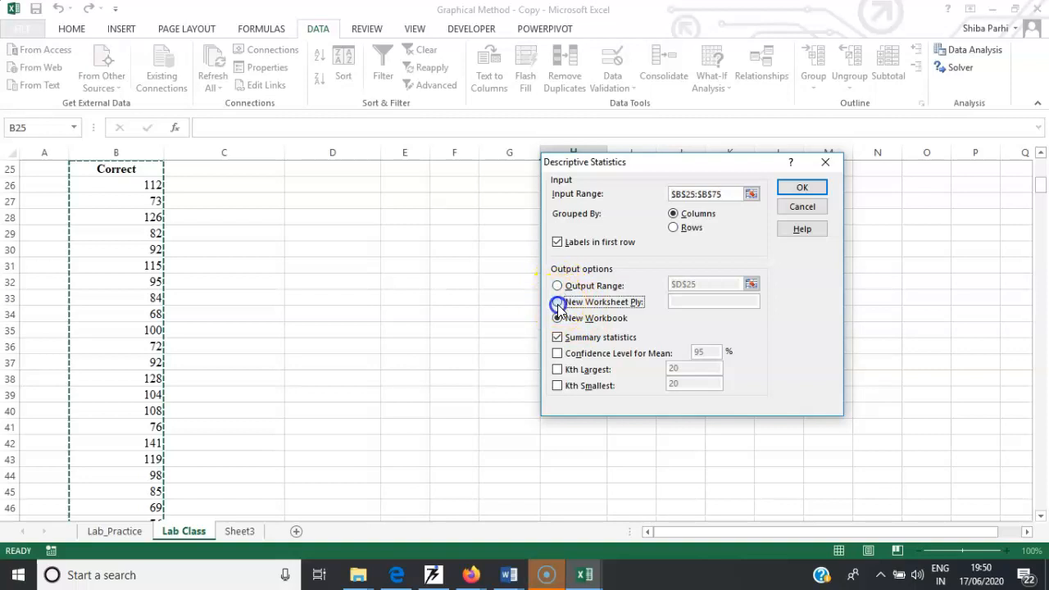
click(557, 286)
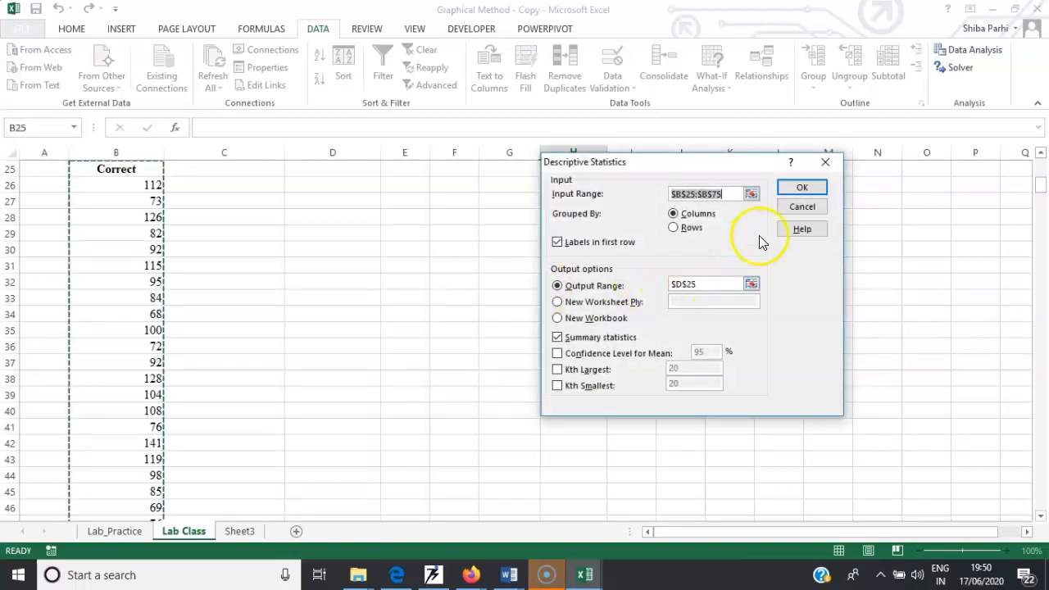
click(796, 190)
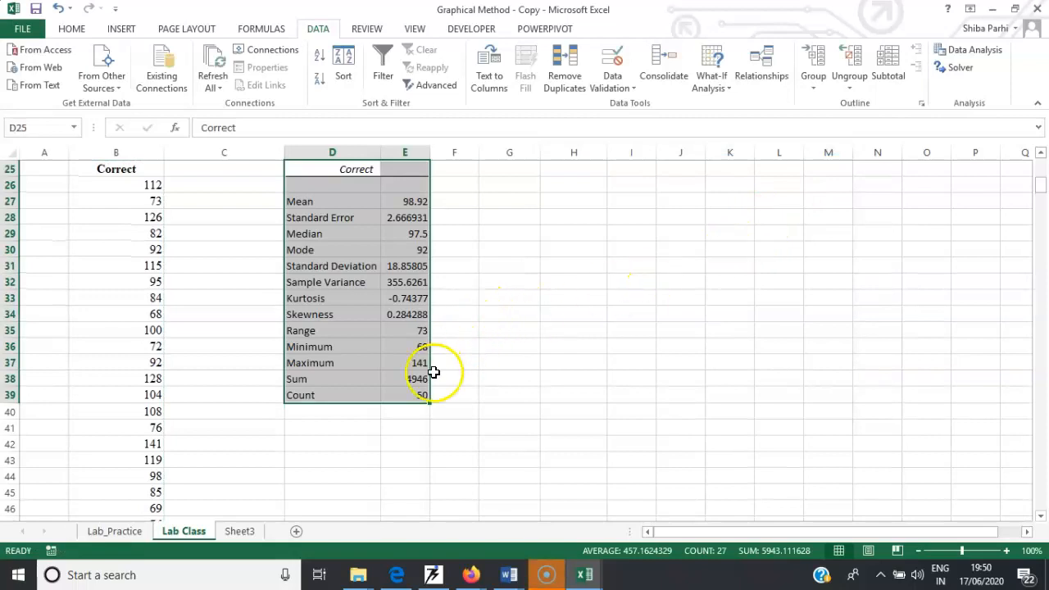
- Enter a column headed X in G26 with the values 2 through 8 beneath it
click(421, 397)
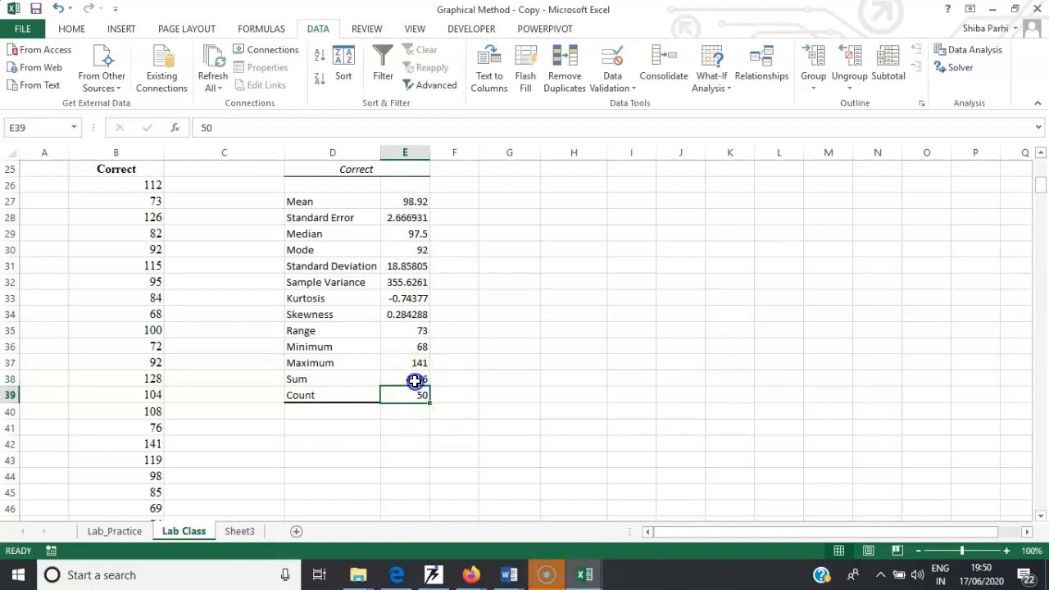
click(415, 380)
click(419, 364)
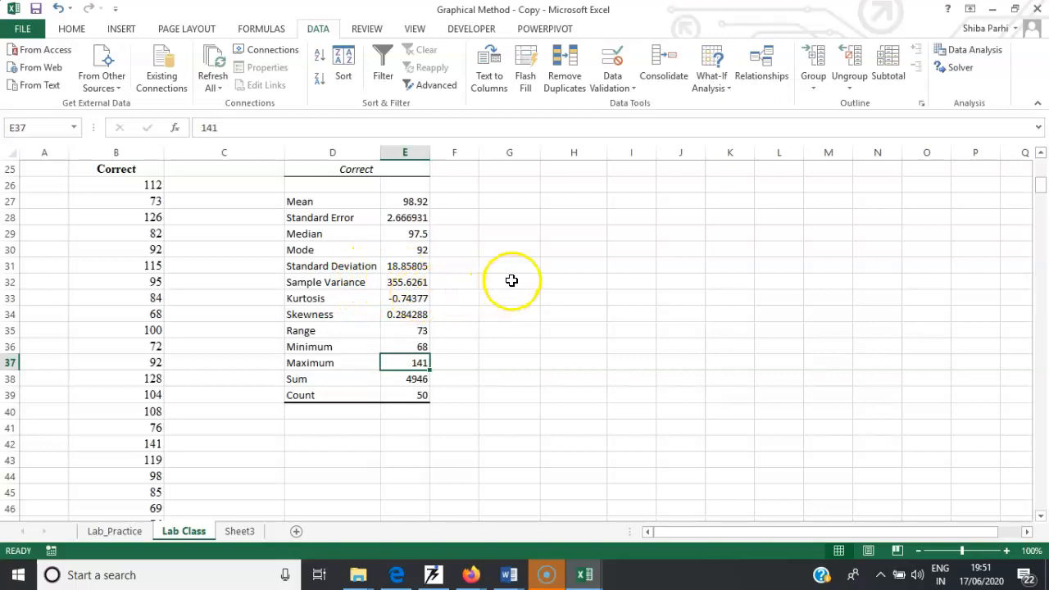
click(506, 205)
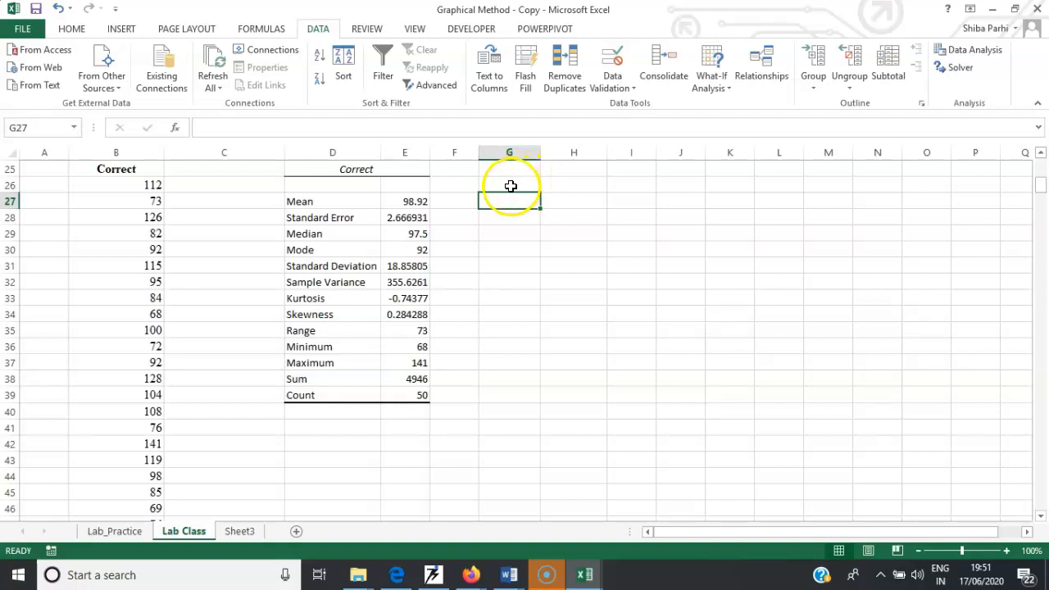
click(510, 186)
text(X)
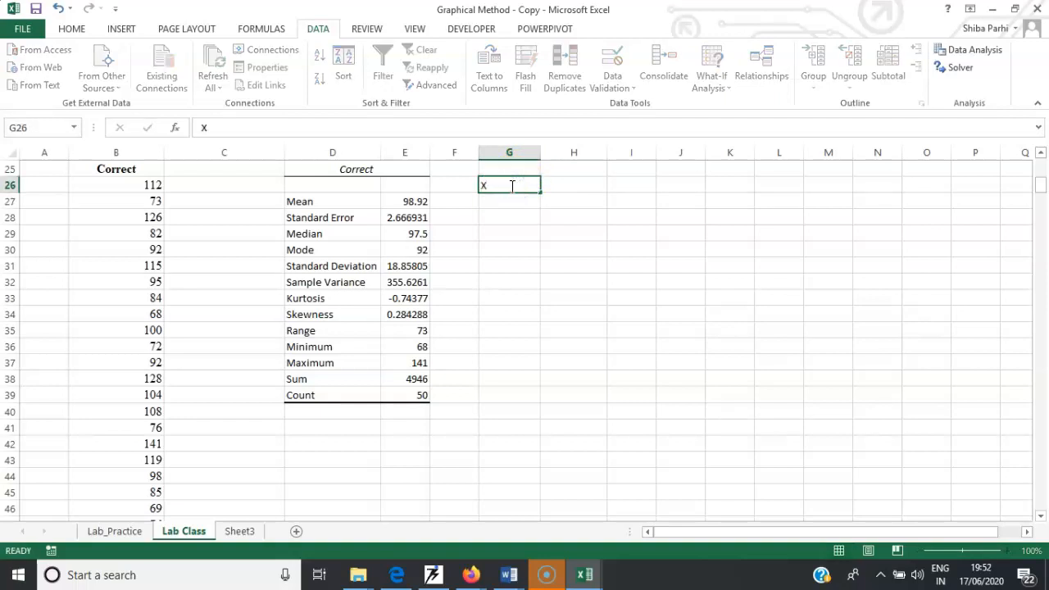
key(Return)
text(2)
key(Return)
text(3)
key(Return)
text(4)
key(Return)
text(5)
key(Return)
text(6)
key(Return)
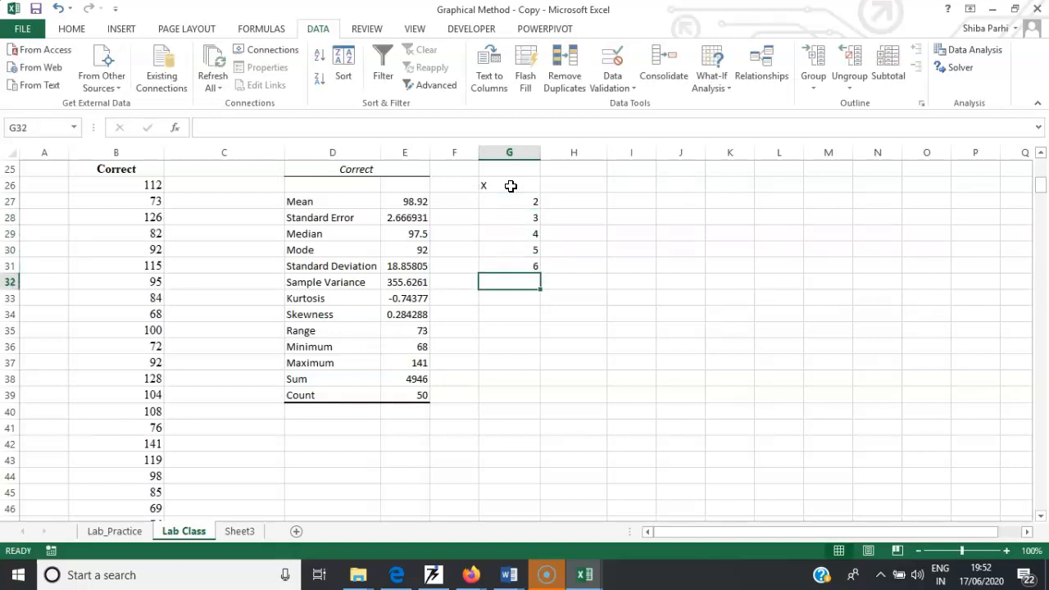
text(7)
key(Return)
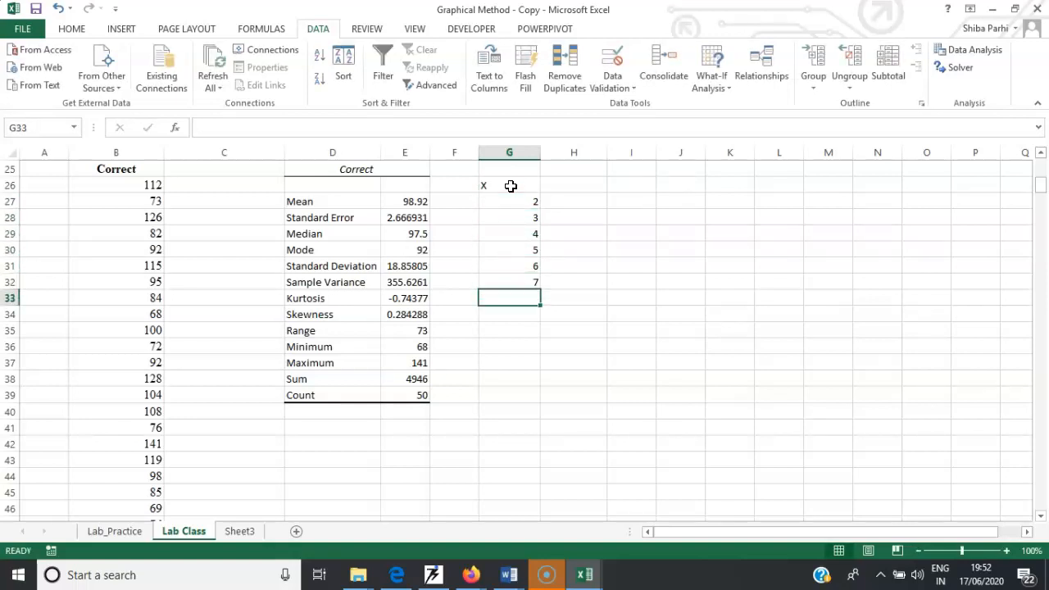
text(8)
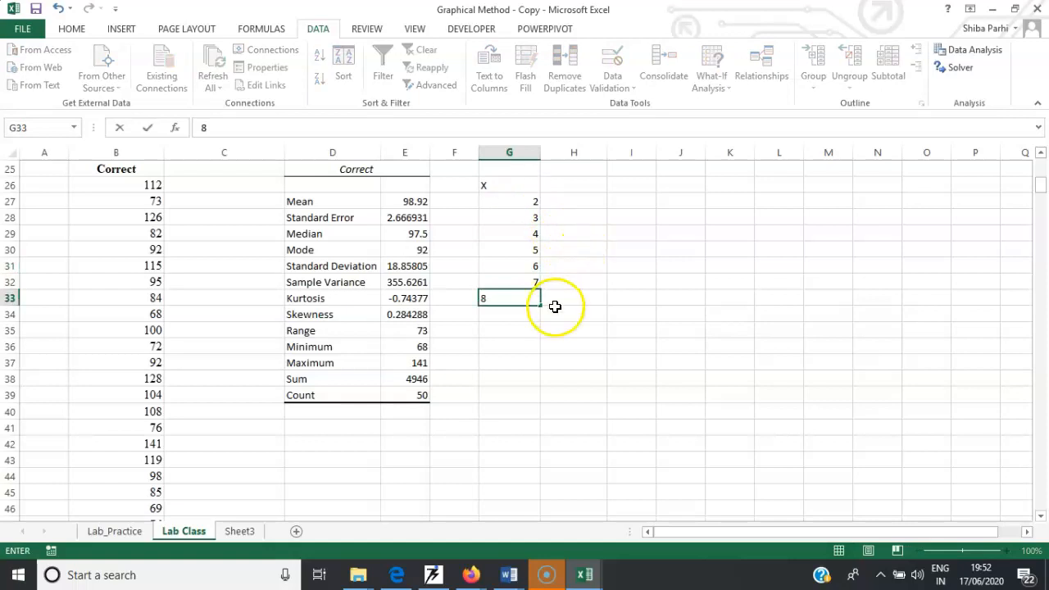
click(556, 308)
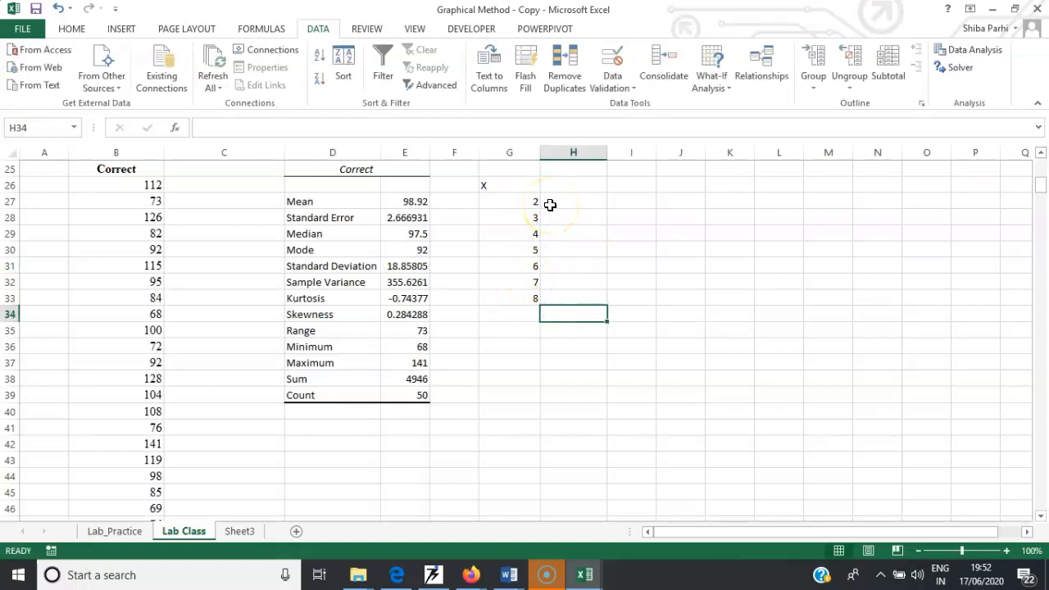
- Calculate the AVERAGE of G27:G33 in cell G34
click(512, 314)
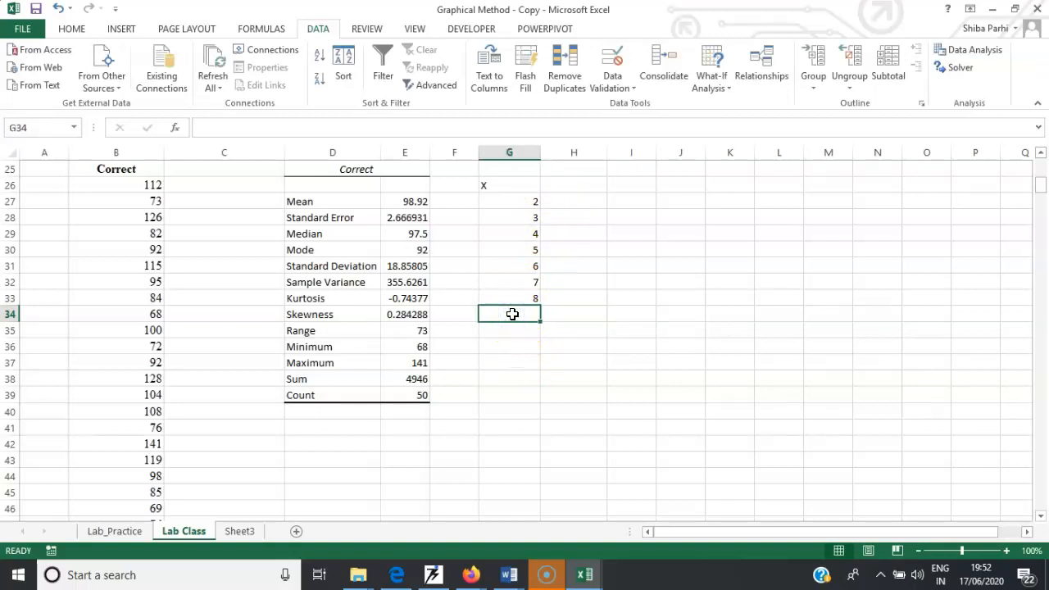
text(=a)
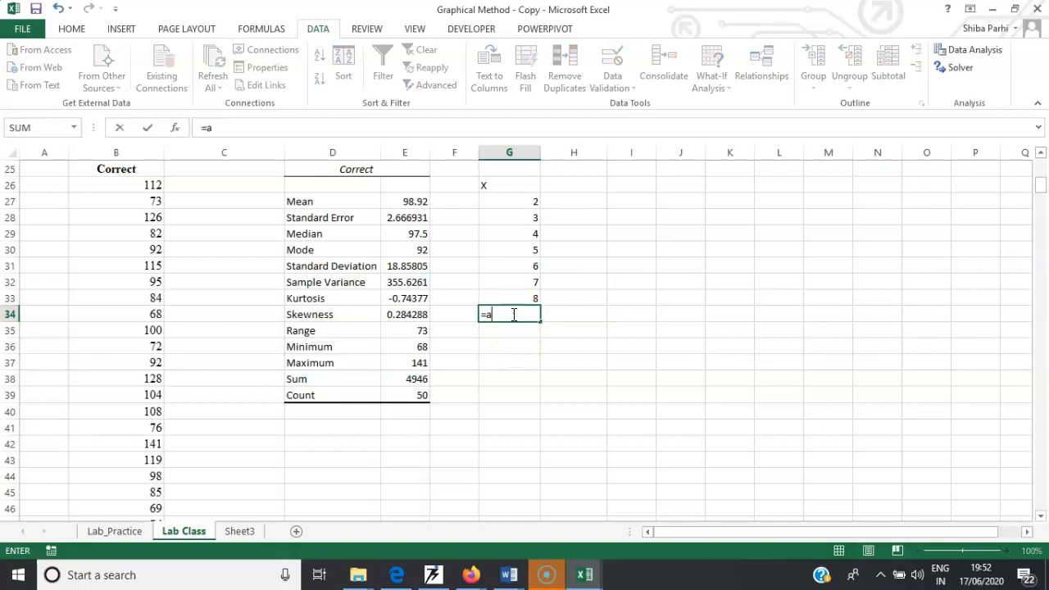
text(v)
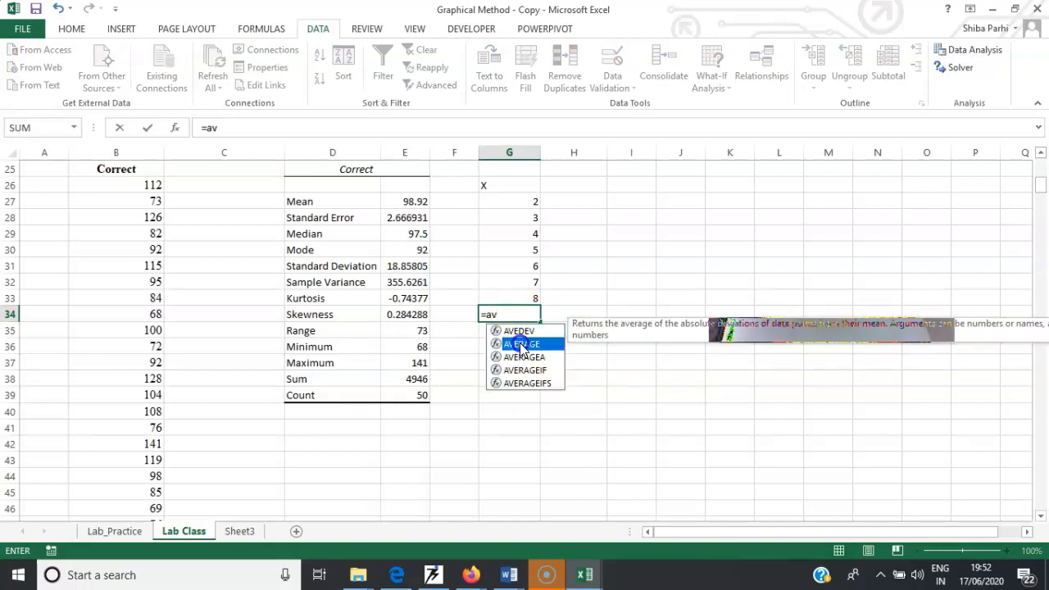
double_click(521, 344)
click(526, 201)
drag(529, 250, 530, 293)
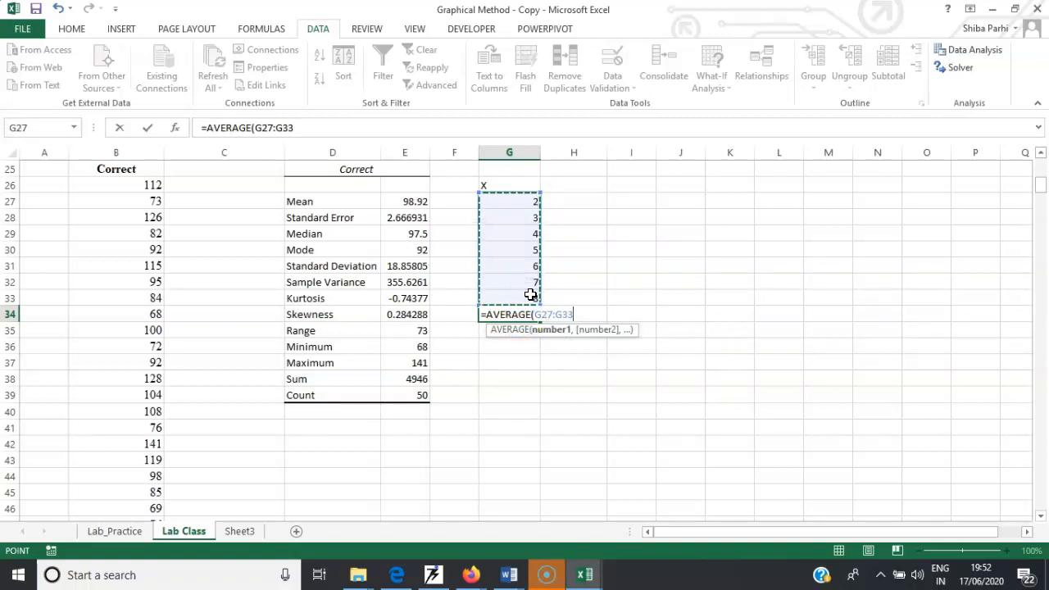
key(Return)
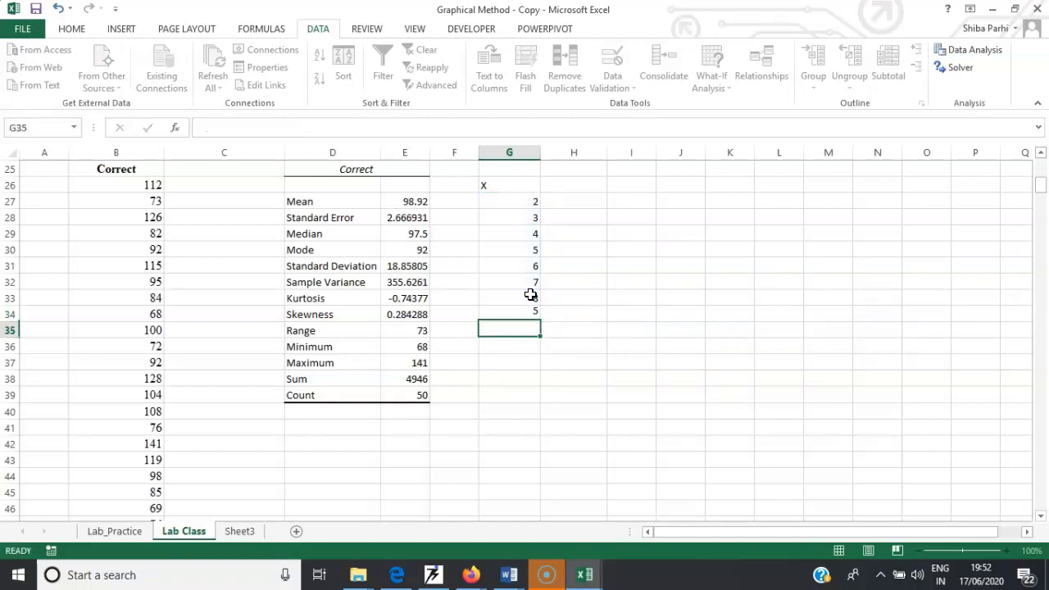
- Label the average row as Average in cell F34
click(471, 315)
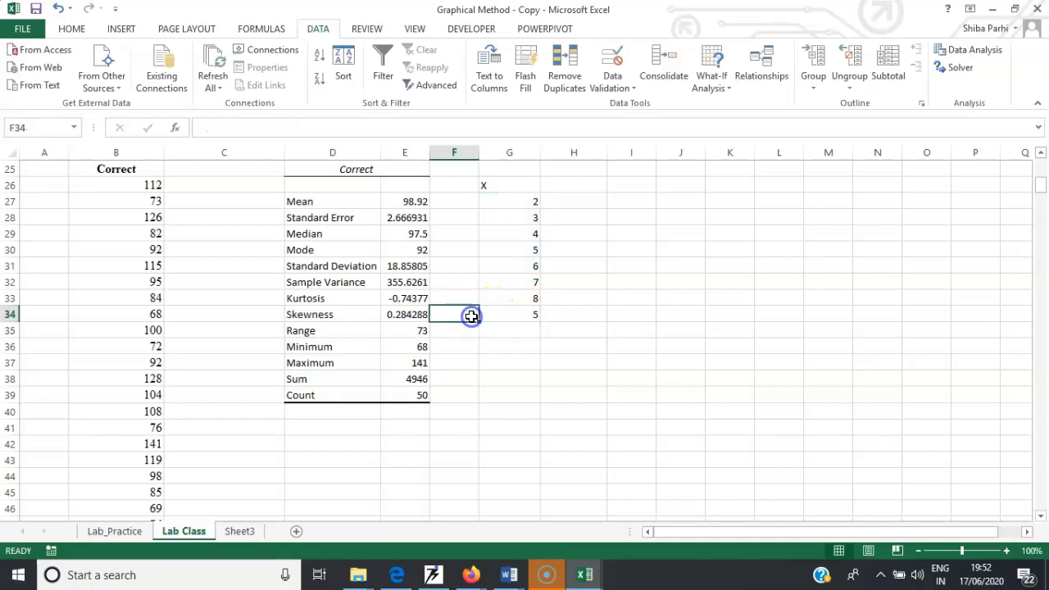
text(Average)
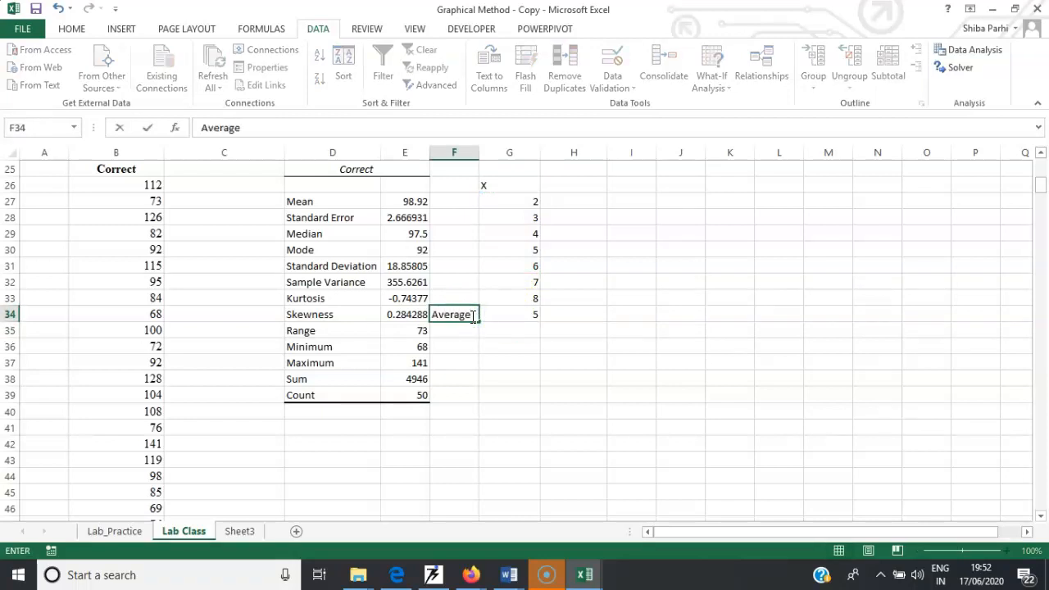
click(546, 345)
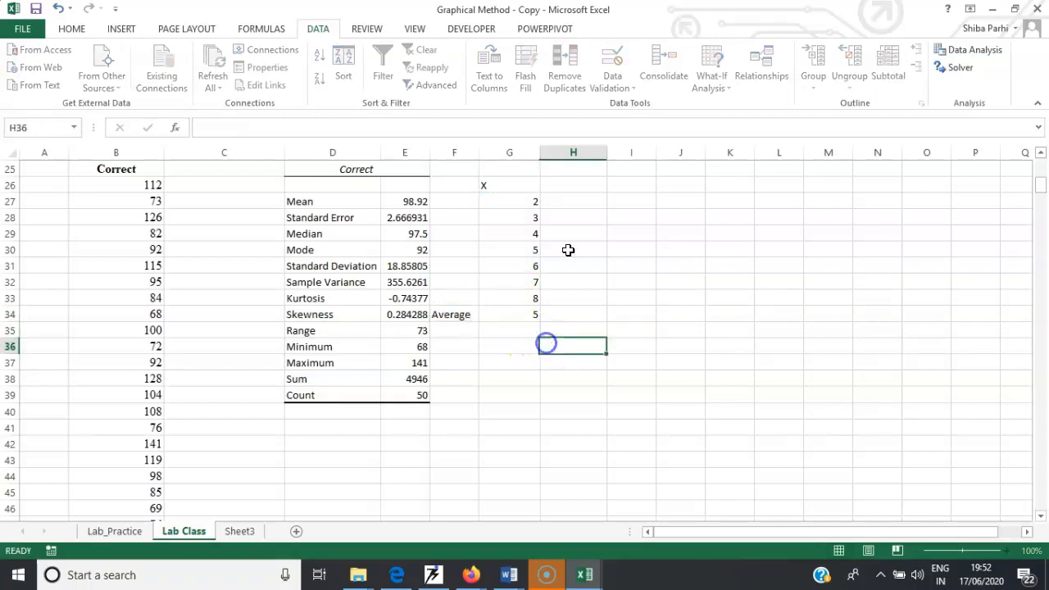
- Add the column heading X-Xbar in cell H26
click(565, 181)
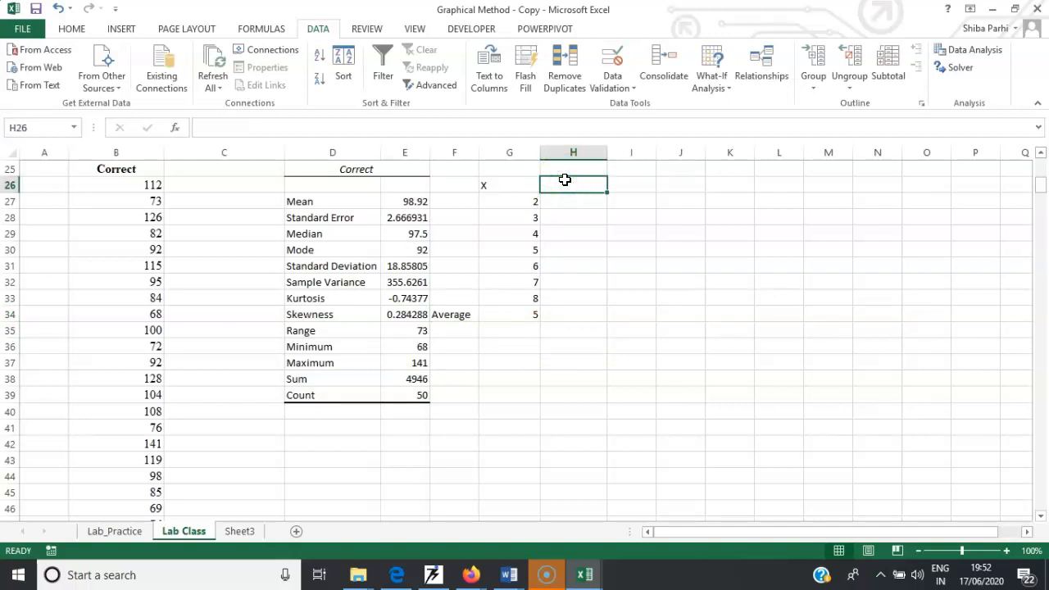
text(X-X)
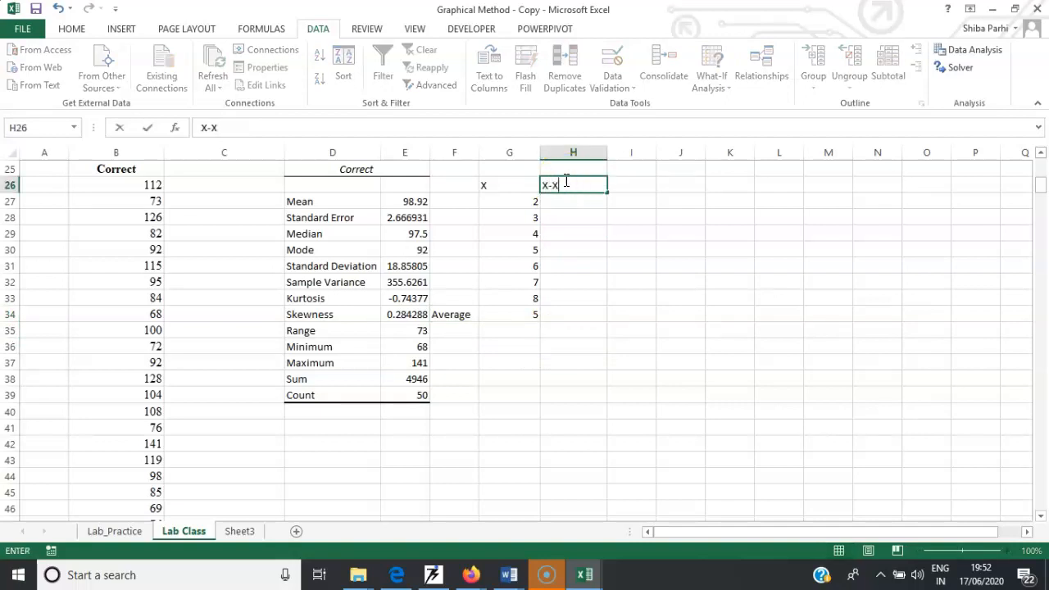
text(bar)
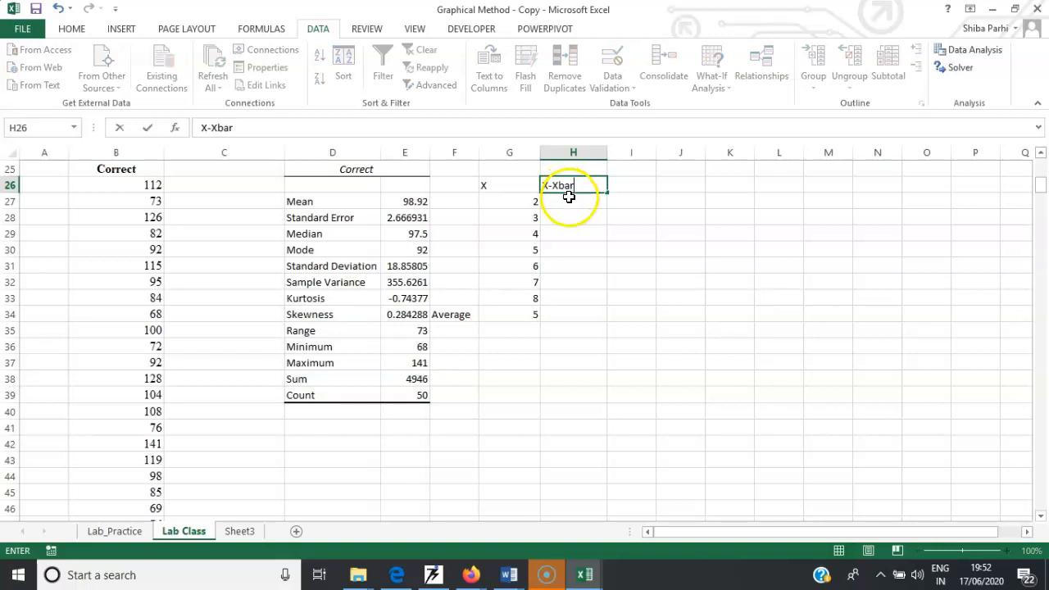
click(570, 201)
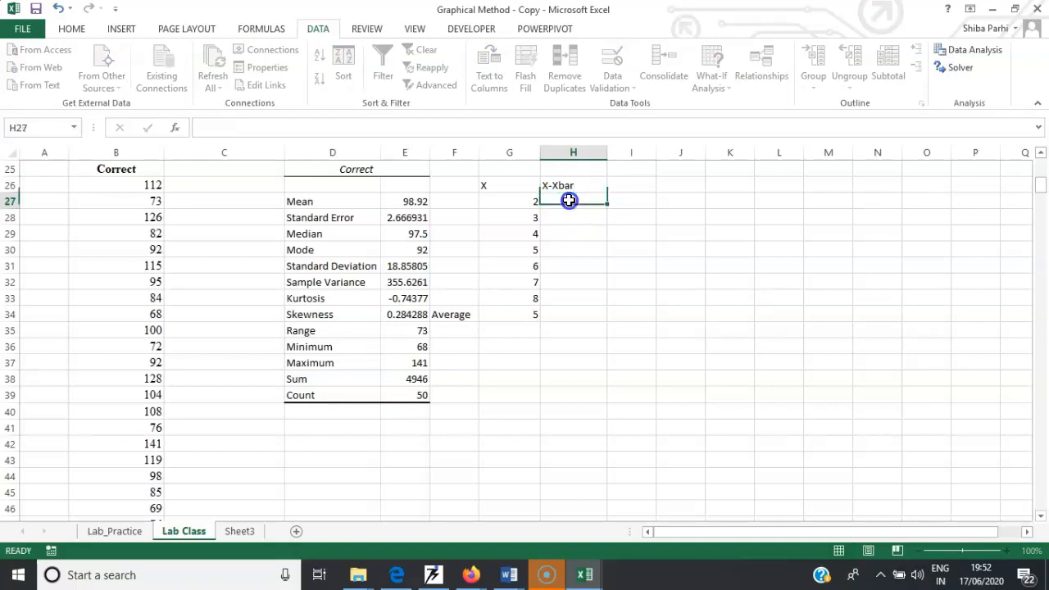
click(567, 317)
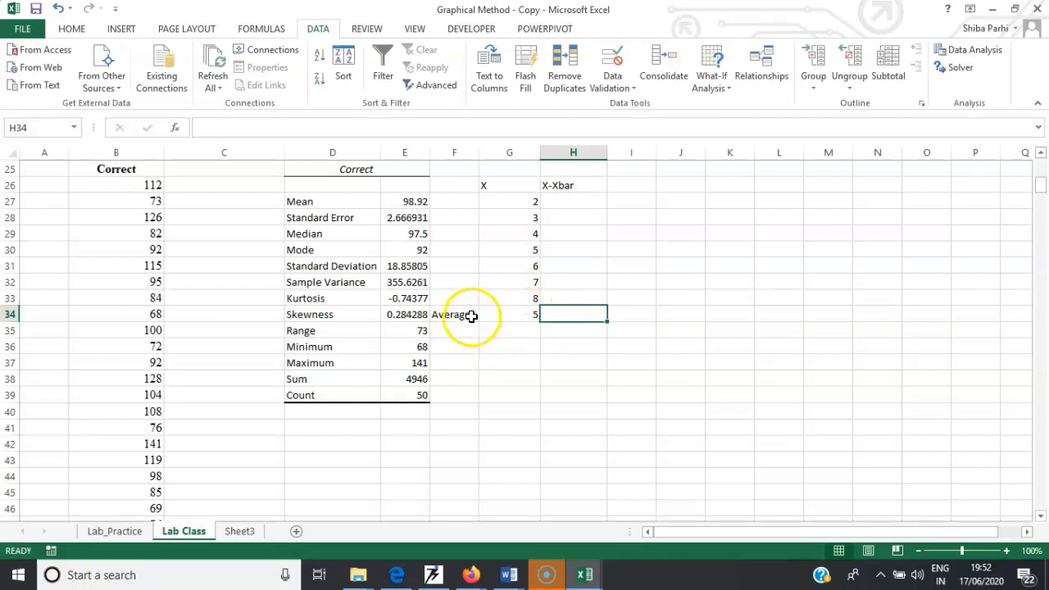
click(519, 319)
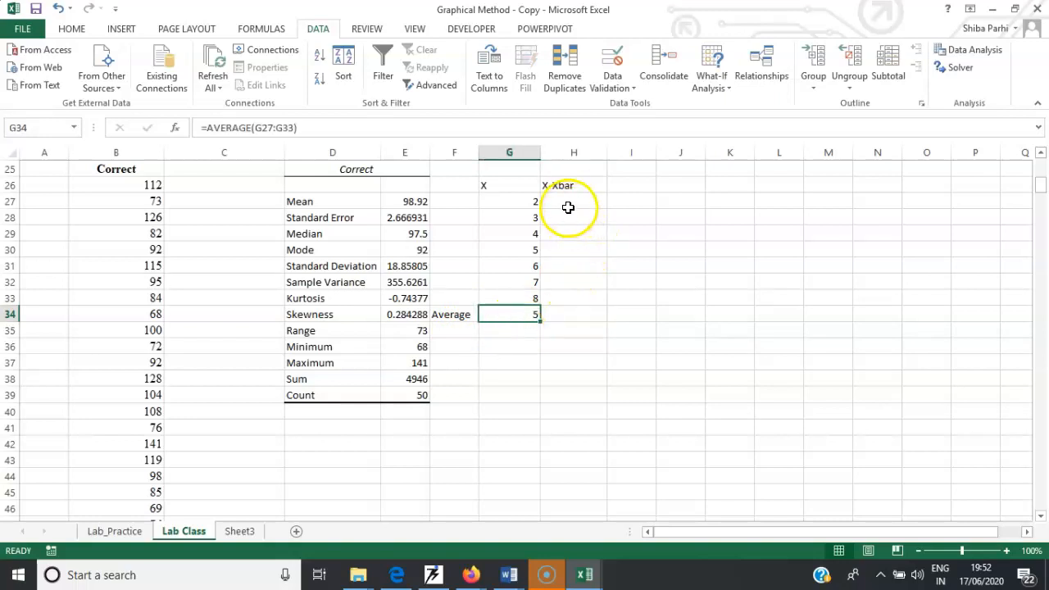
- Enter the deviation formula =G27-$G$34 in H27 and fill it down through H33
click(567, 203)
text(=)
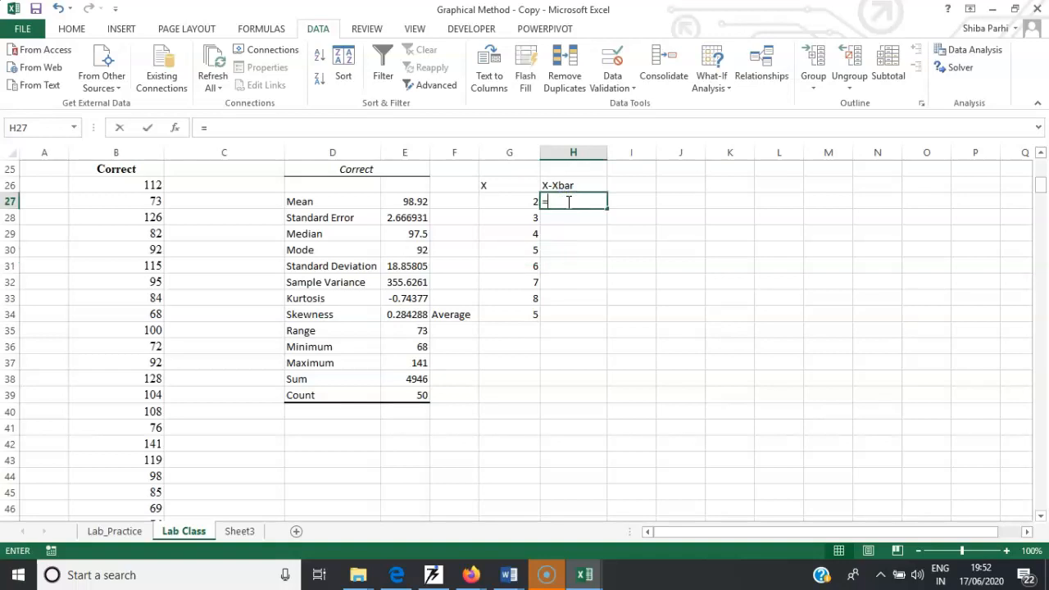
click(521, 201)
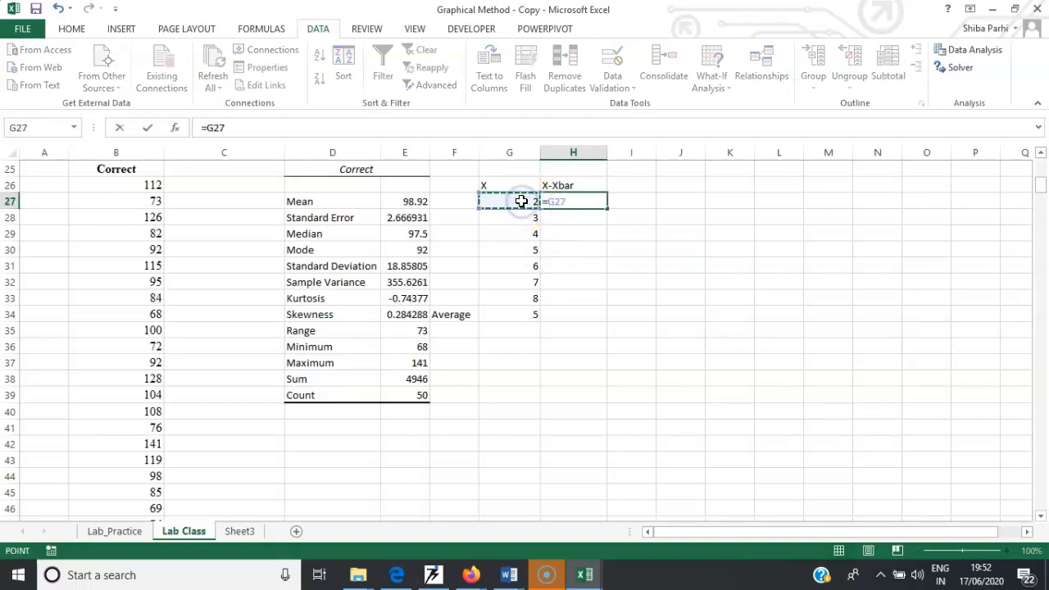
text(-)
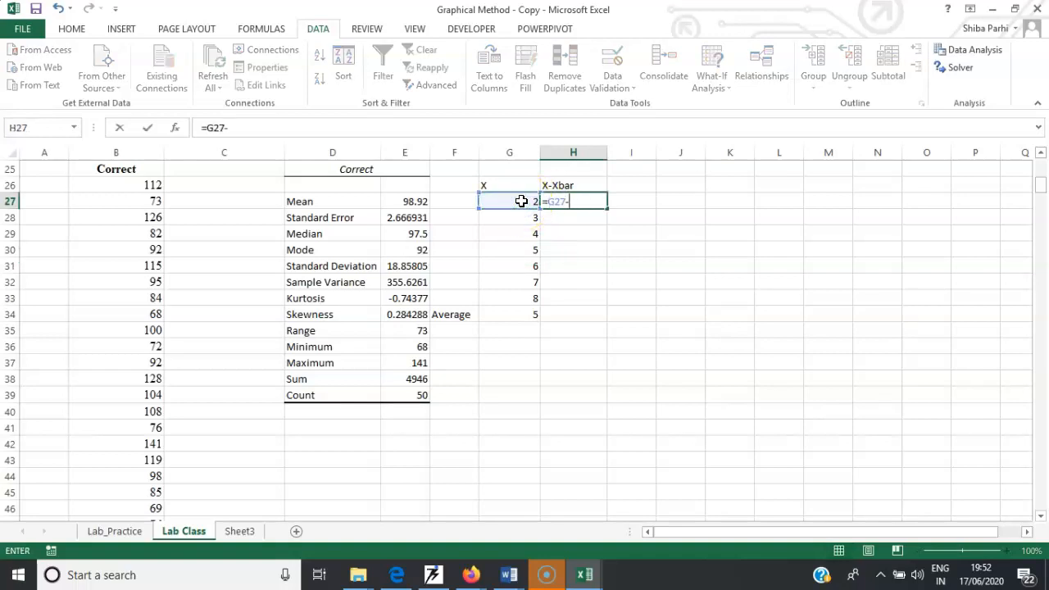
click(524, 316)
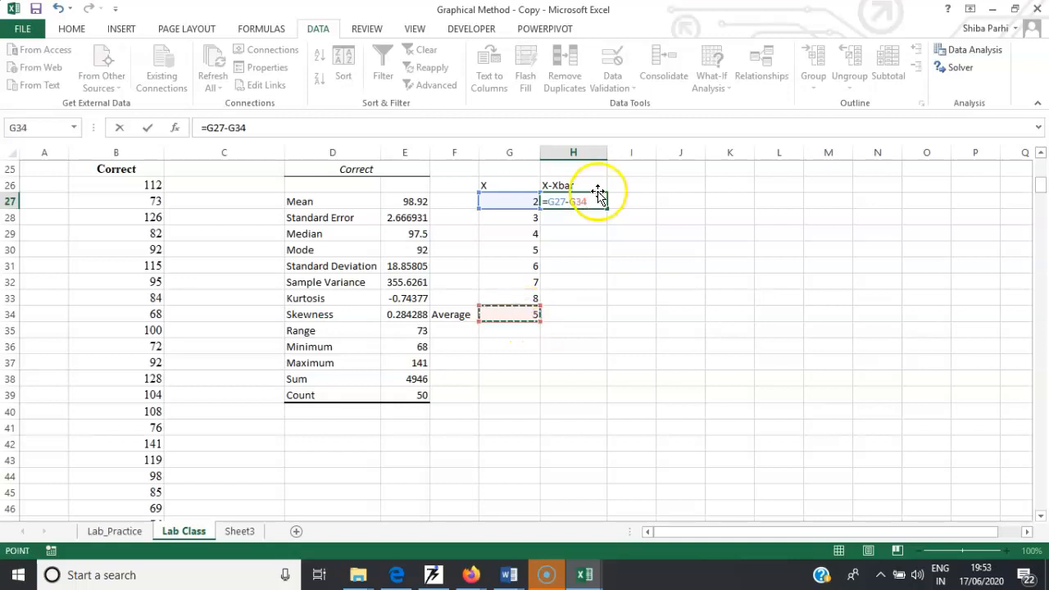
drag(569, 202, 594, 201)
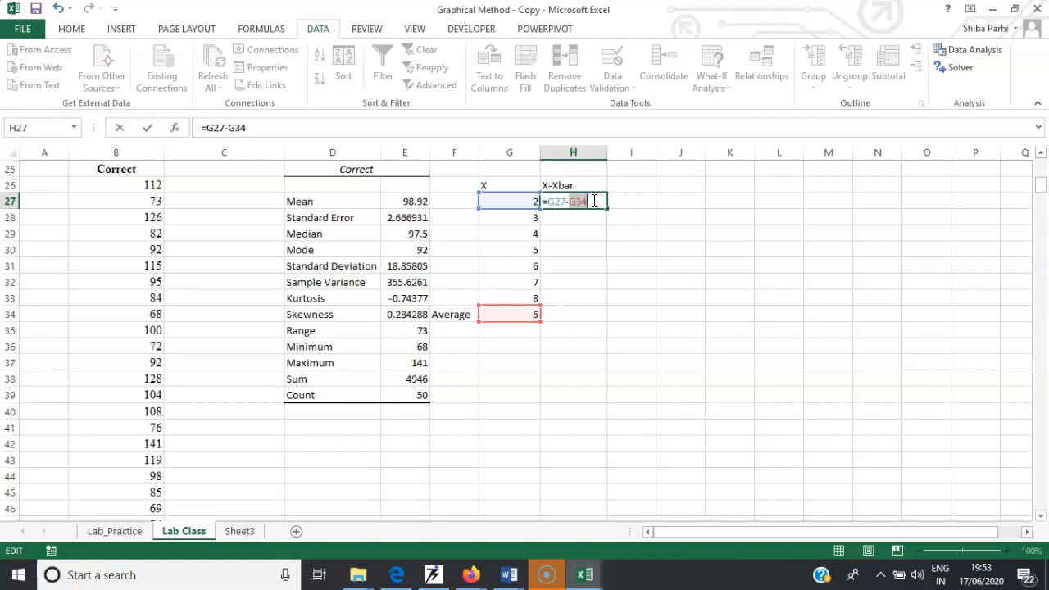
click(571, 202)
click(583, 202)
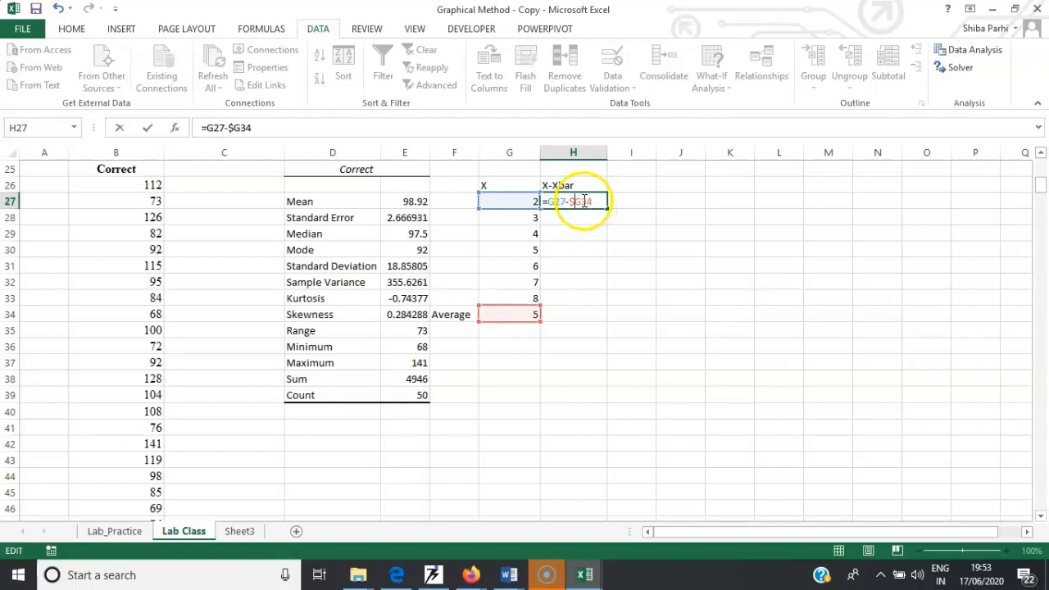
click(584, 202)
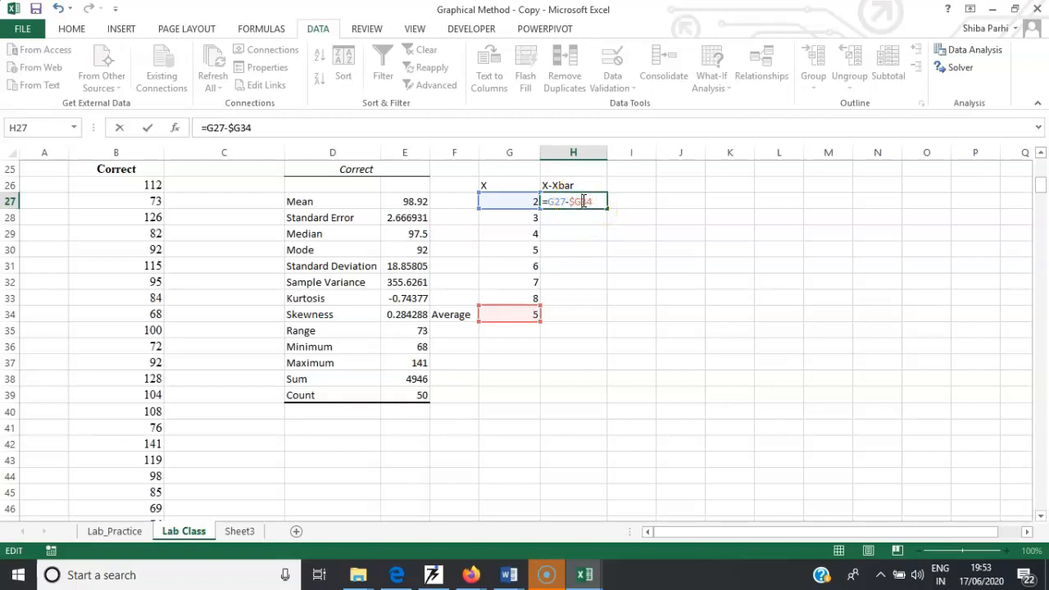
key(Return)
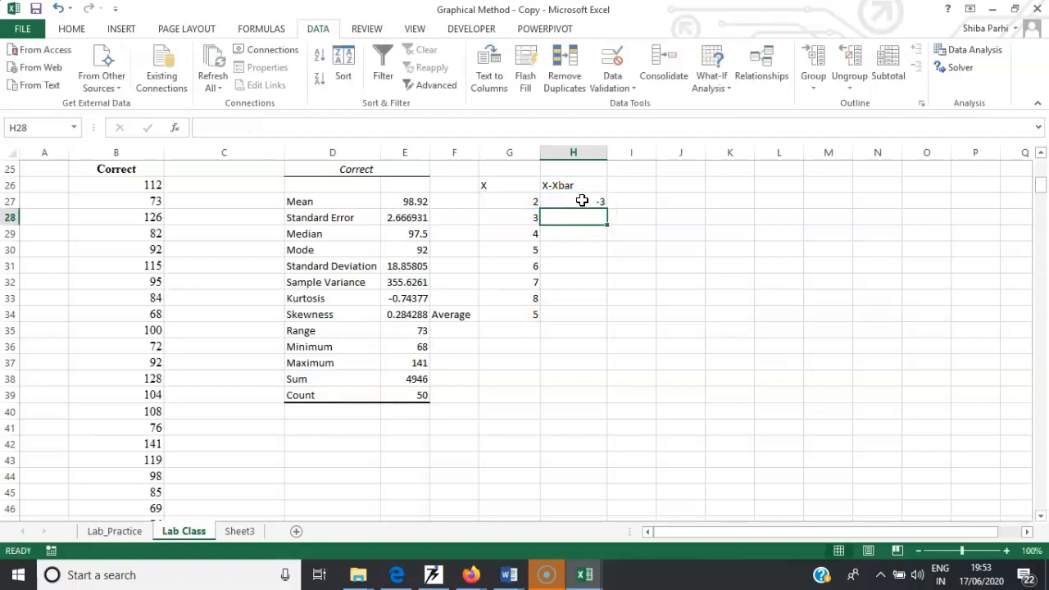
click(584, 202)
drag(604, 206, 605, 300)
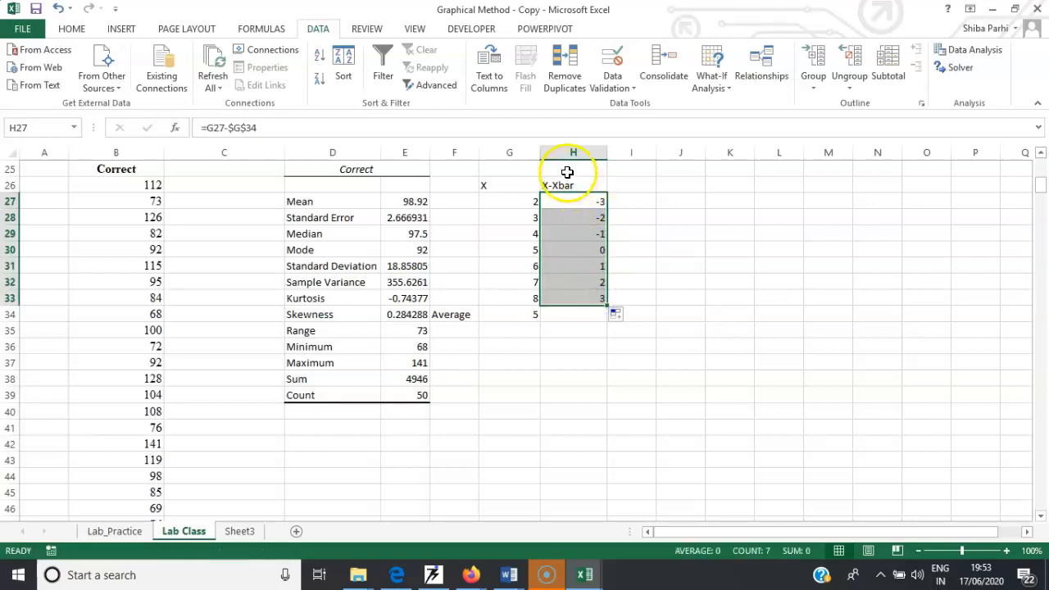
- Add the note Xbar= Average of X in cell H25
click(567, 171)
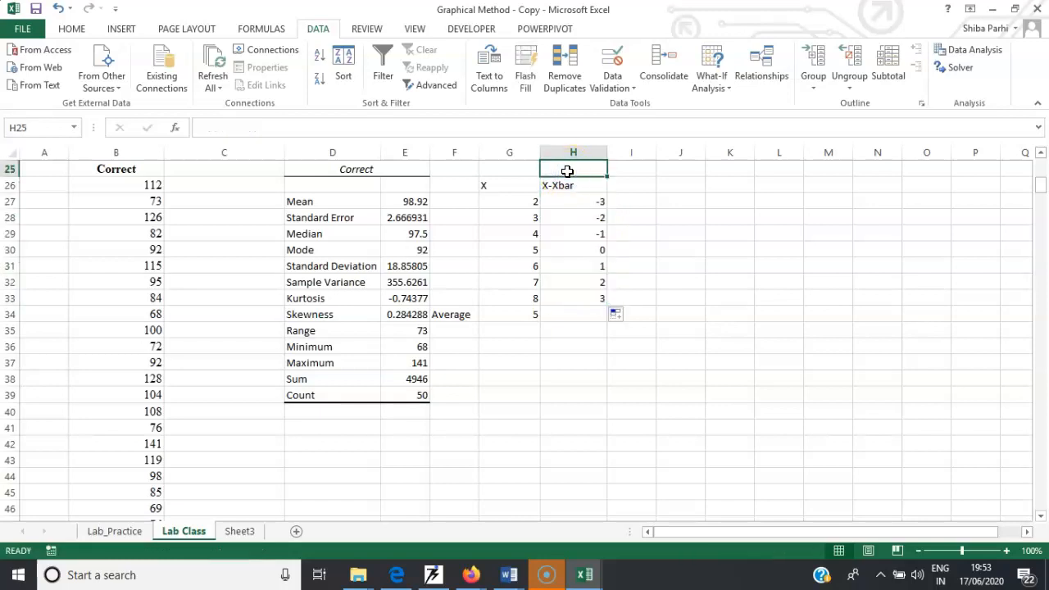
text(Xbar= Average of X)
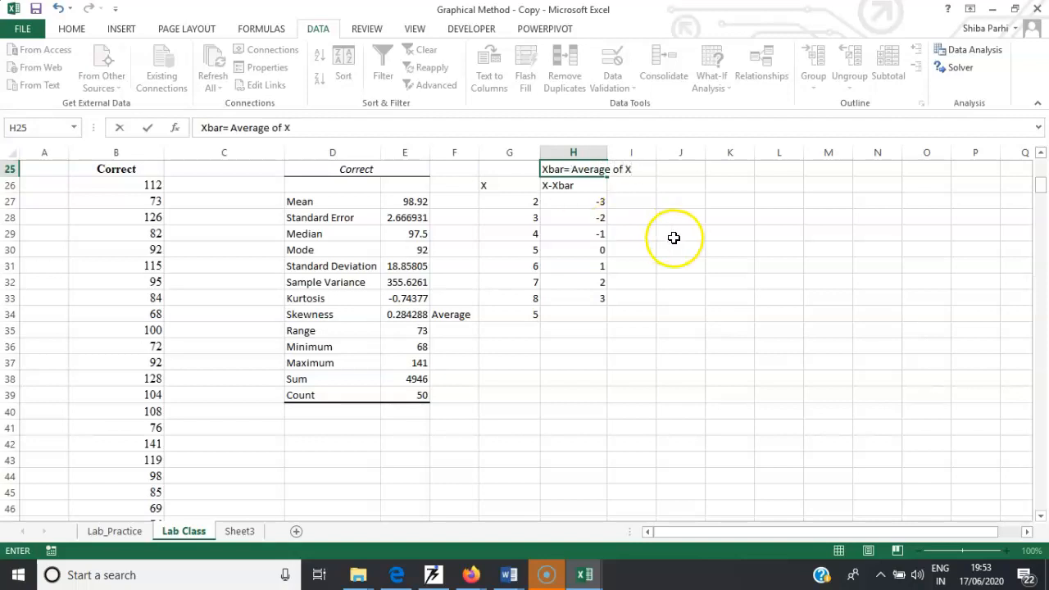
- Sum the deviations H27:H33 in cell H34 and check the formulas in the column
click(593, 314)
text(=)
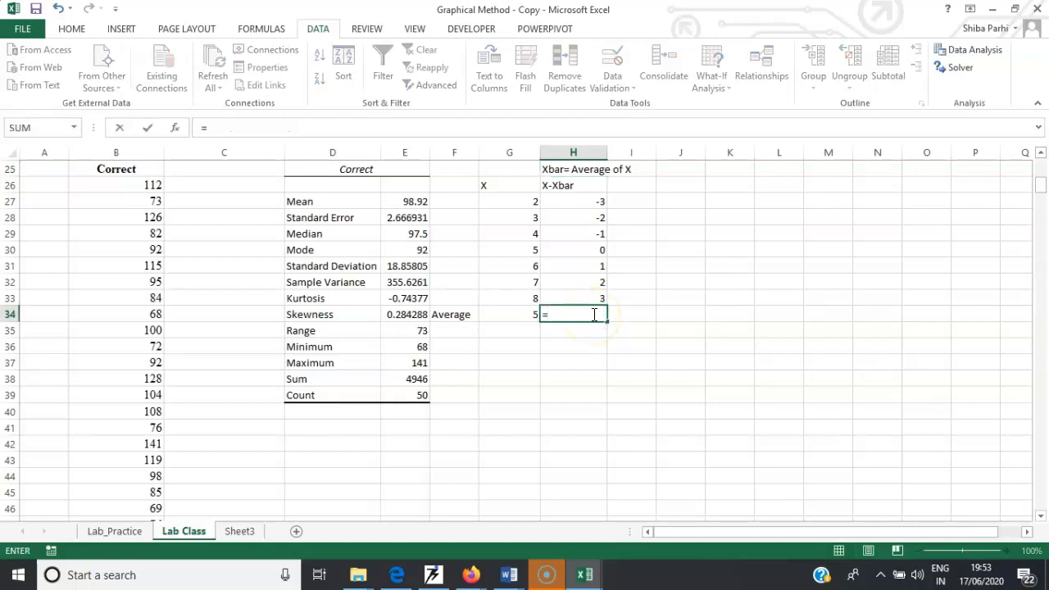
text(sum()
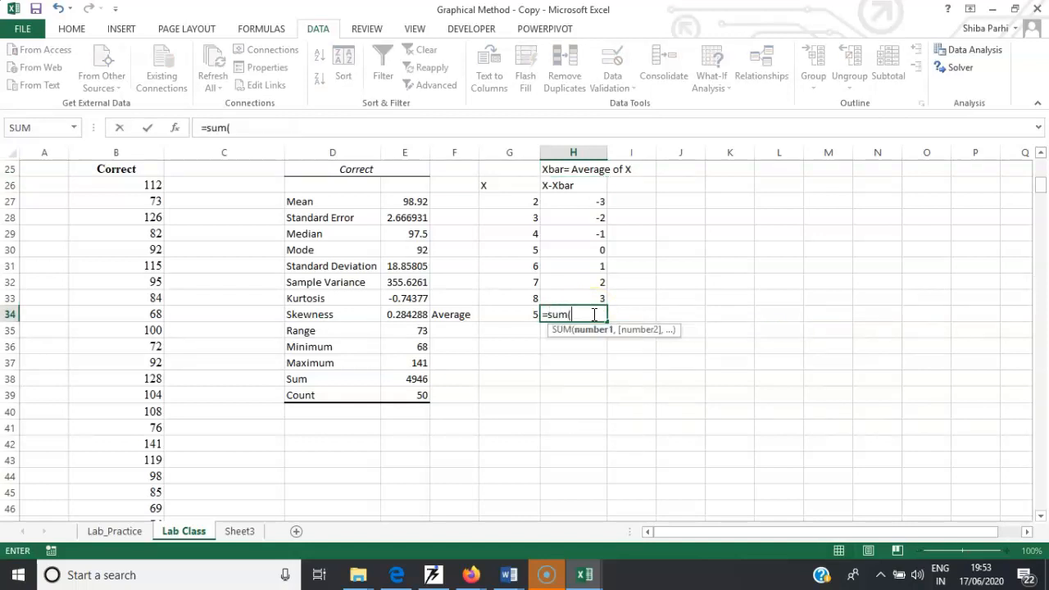
drag(587, 198, 588, 295)
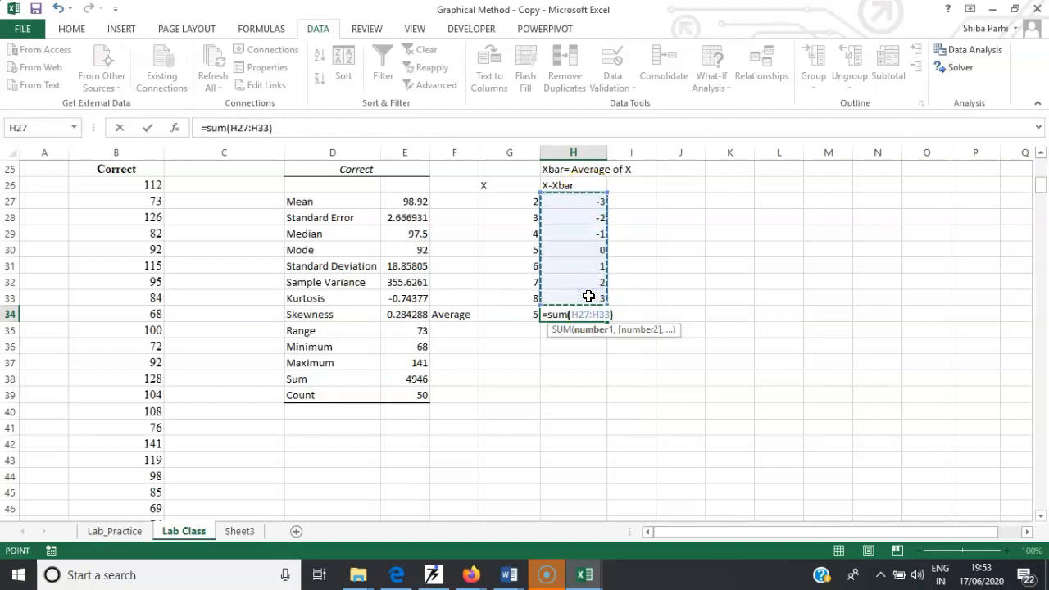
key(Return)
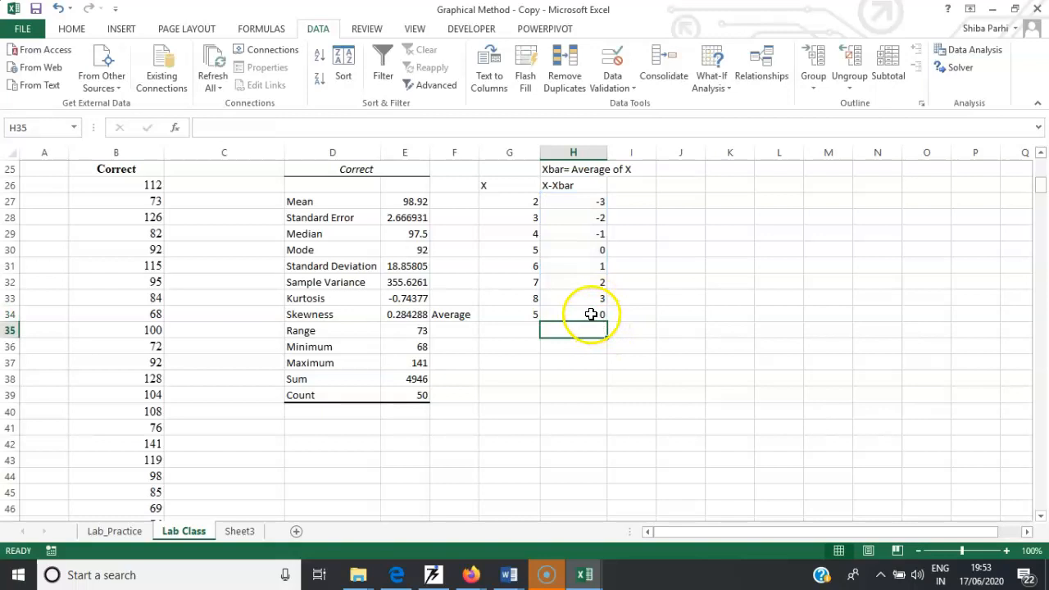
double_click(590, 314)
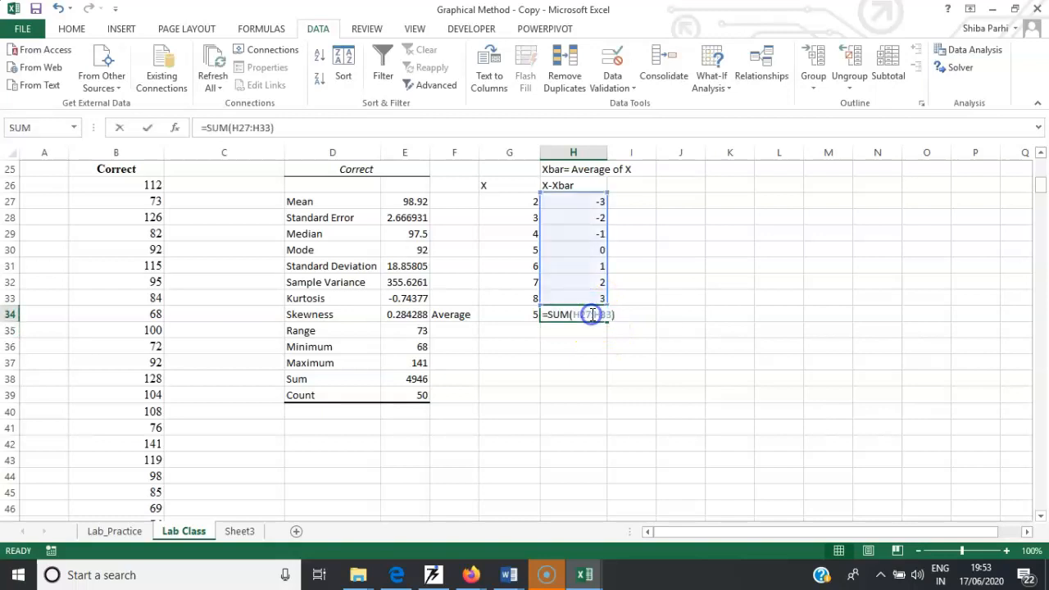
click(599, 250)
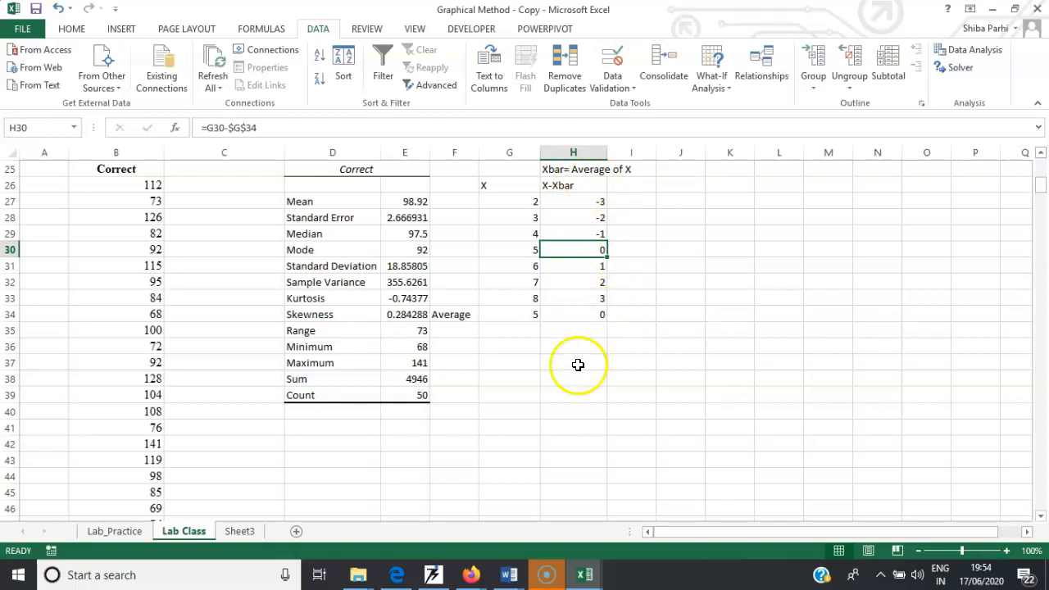
- Enter the value 5 in each cell from G36 down to G43
click(531, 344)
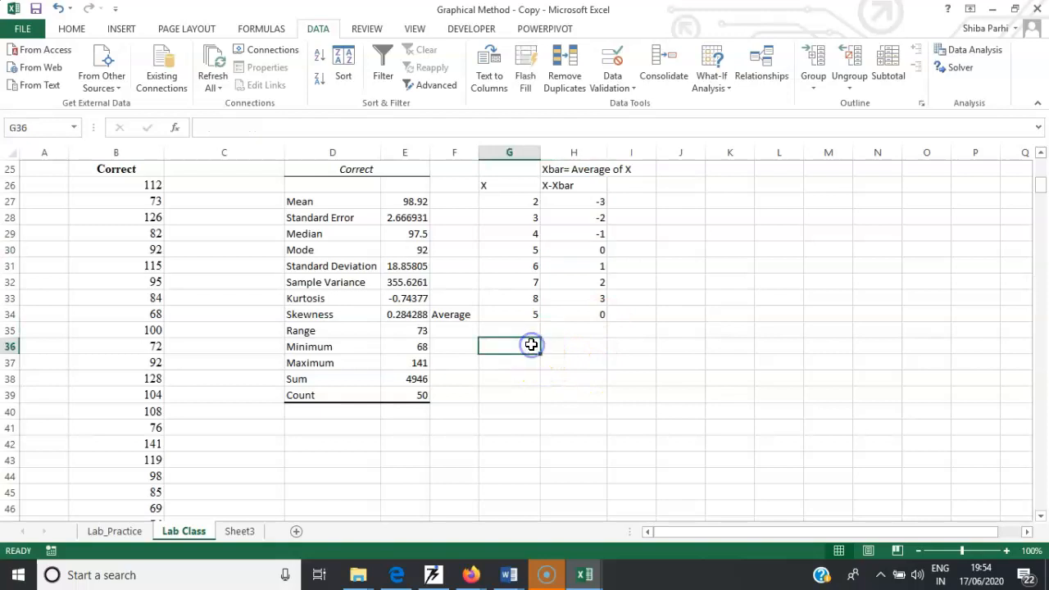
text(5)
key(Return)
text(5)
key(Return)
text(5)
key(Return)
text(5)
key(Return)
text(5)
key(Return)
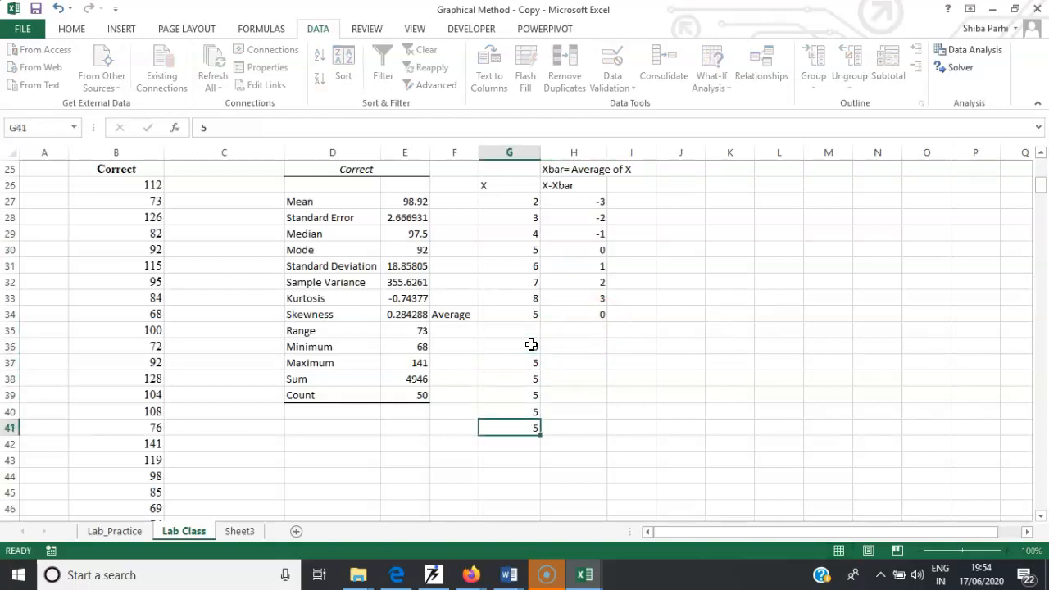
text(5)
key(Return)
text(5)
key(Return)
text(5)
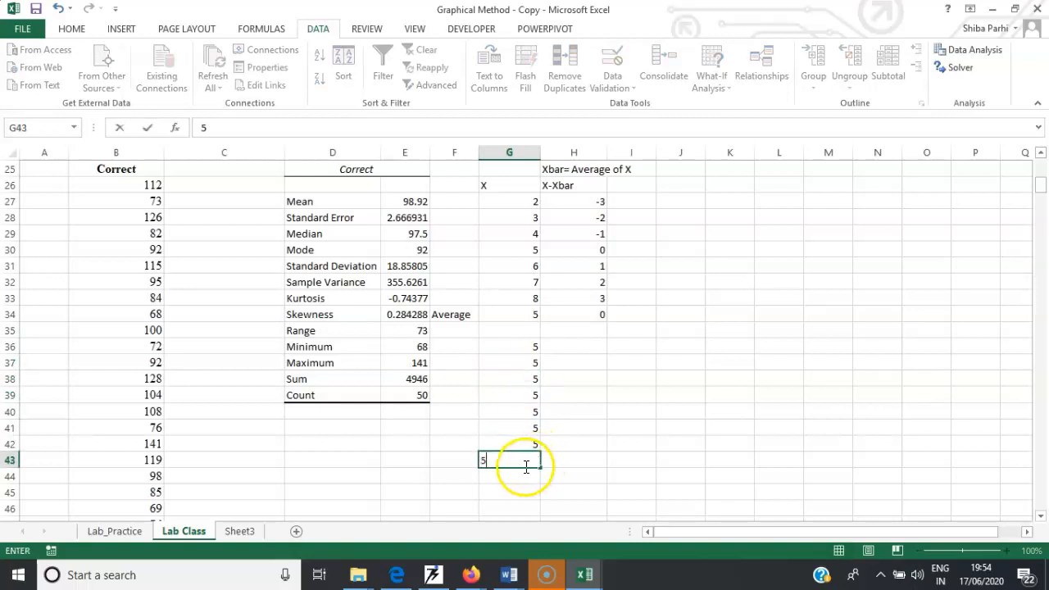
key(Return)
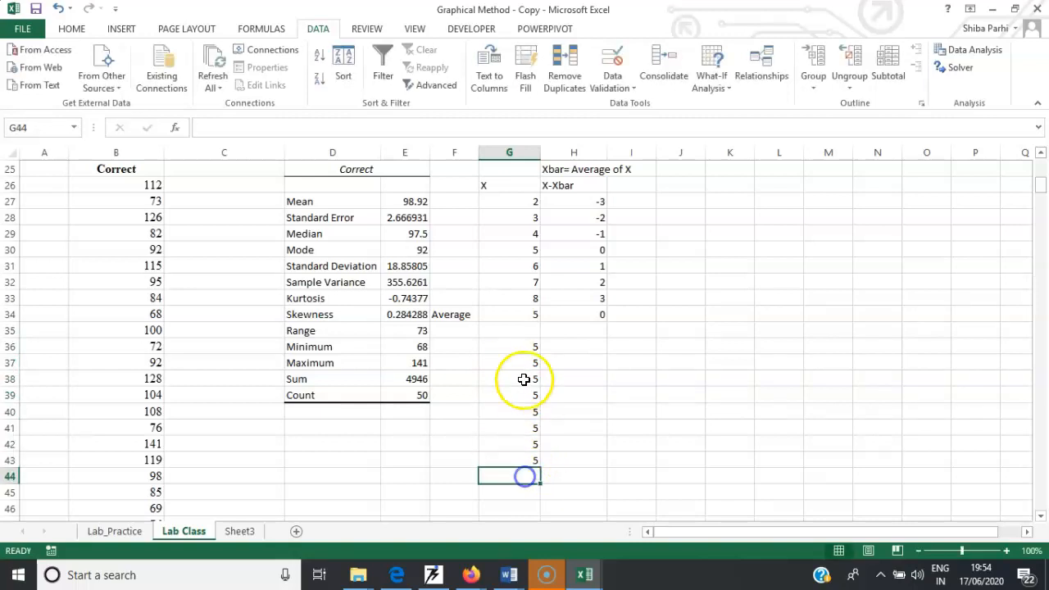
- Add the heading Y in G35 and calculate the AVERAGE of G36:G43 in G44
click(522, 330)
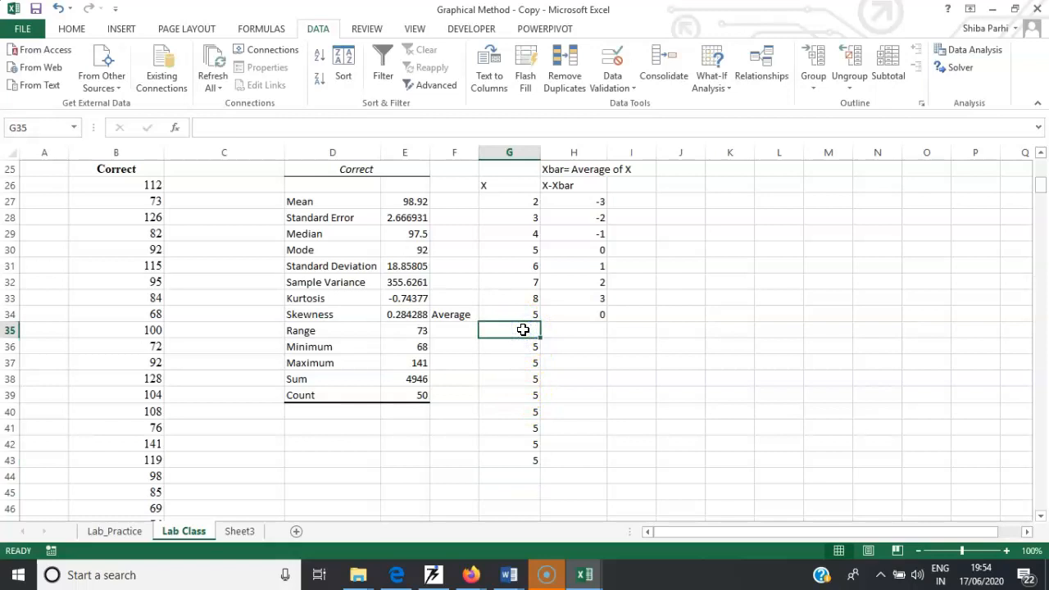
text(Y)
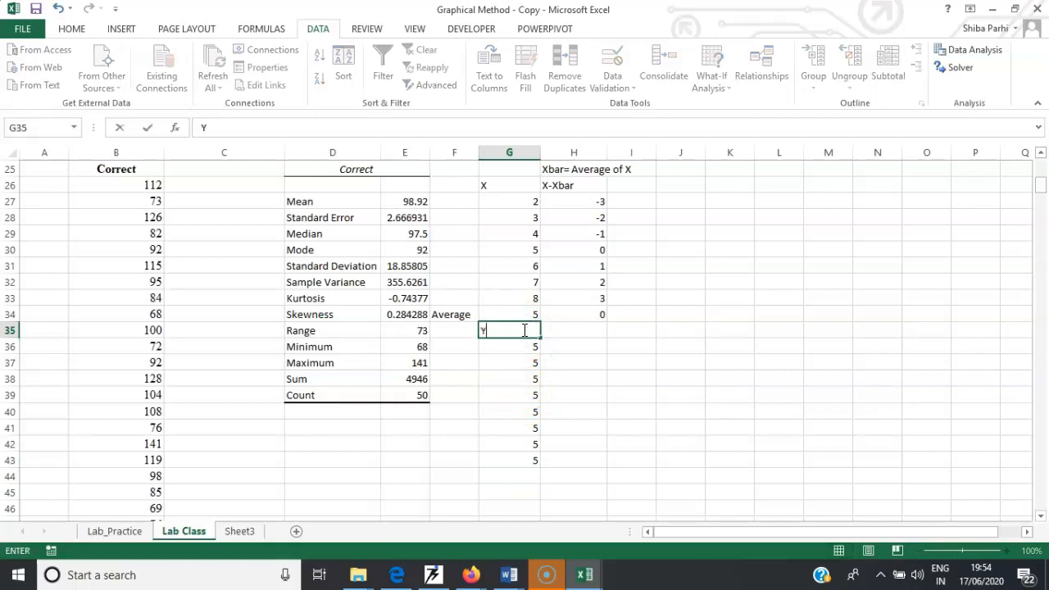
click(525, 473)
text(=)
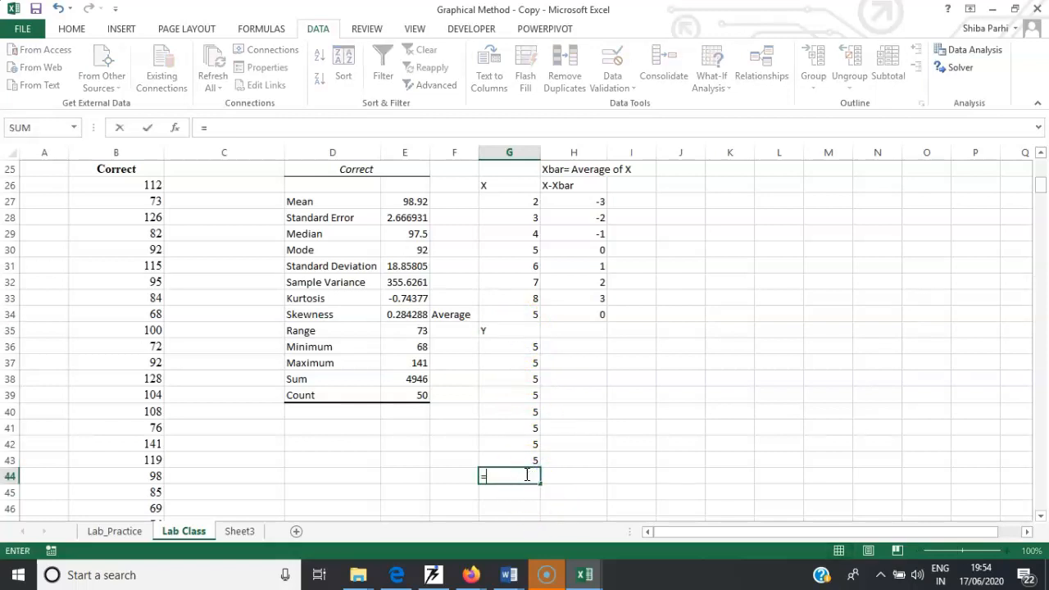
text(Aver)
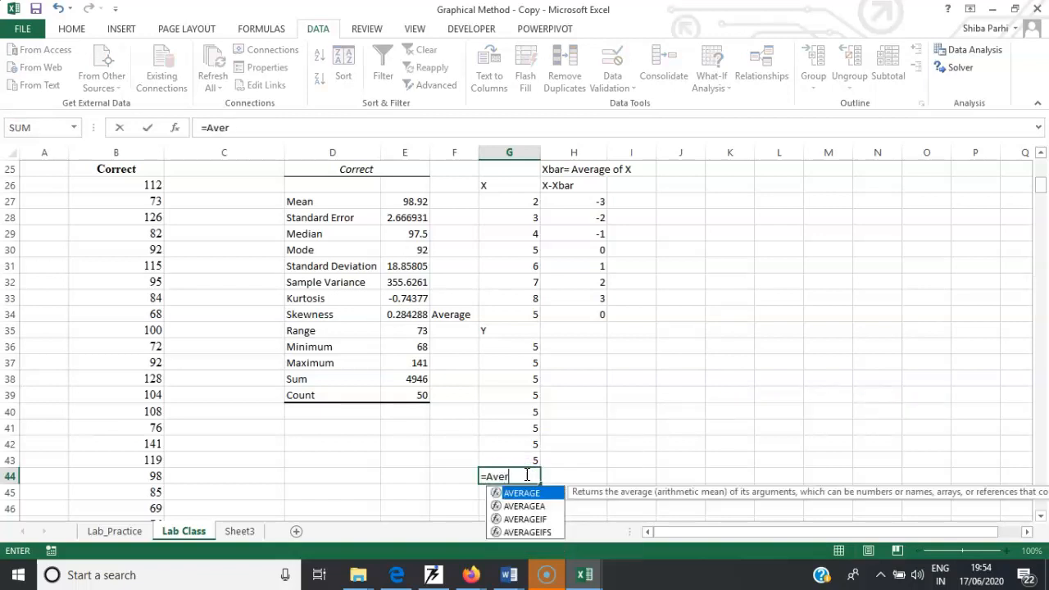
text(age()
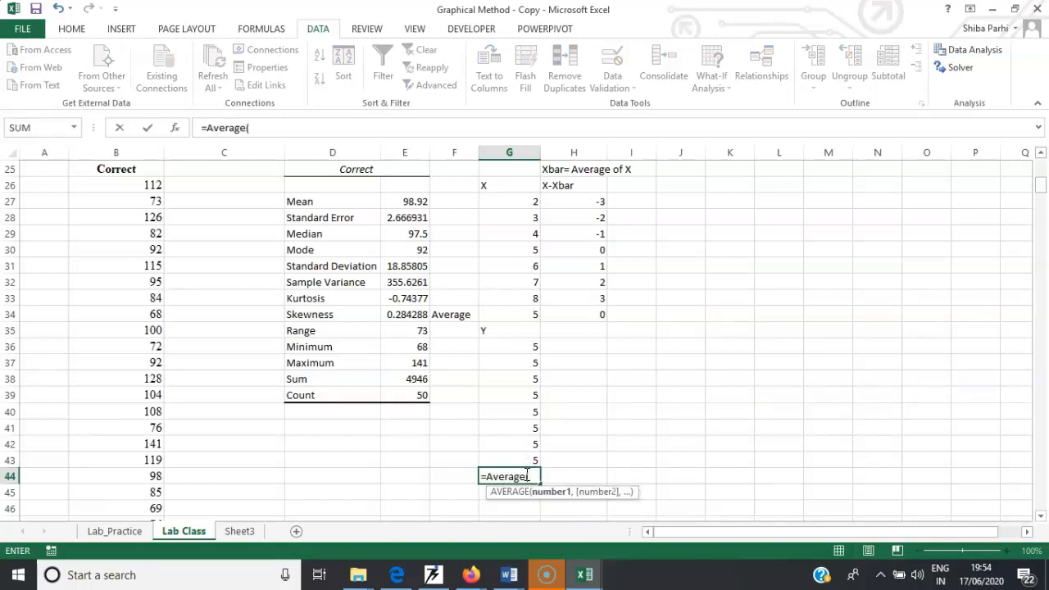
click(527, 346)
drag(526, 346, 519, 454)
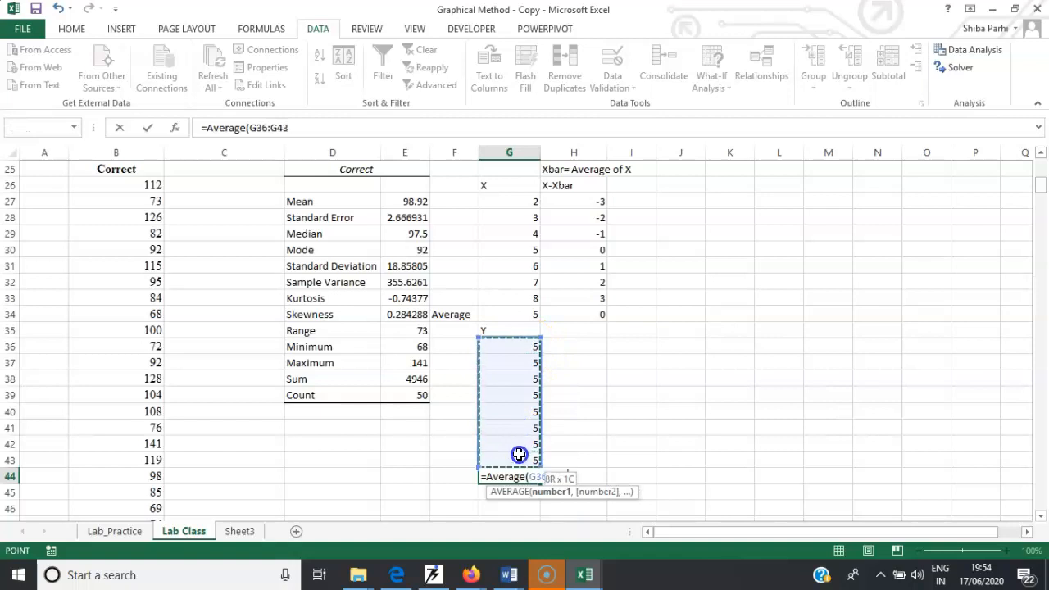
key(Return)
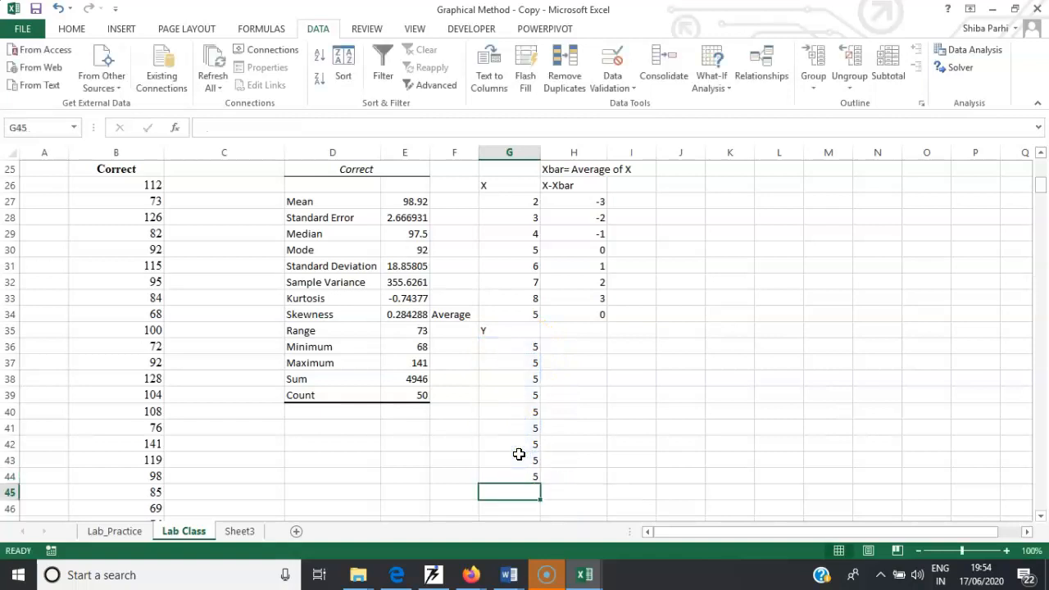
- Label F44 as Average and add the column heading Y- Y Bar in H35
click(468, 475)
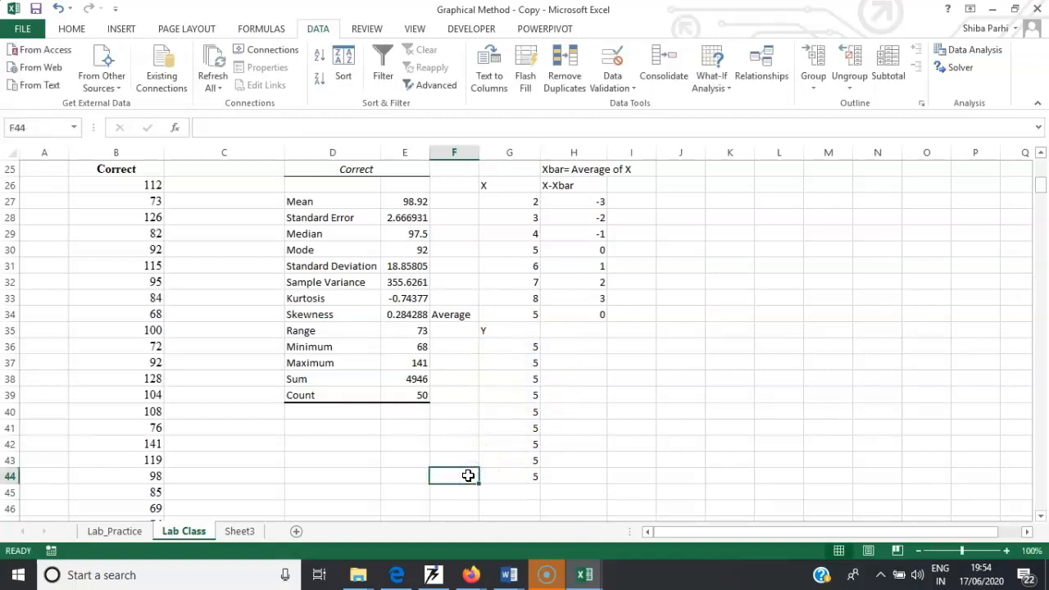
text(Average)
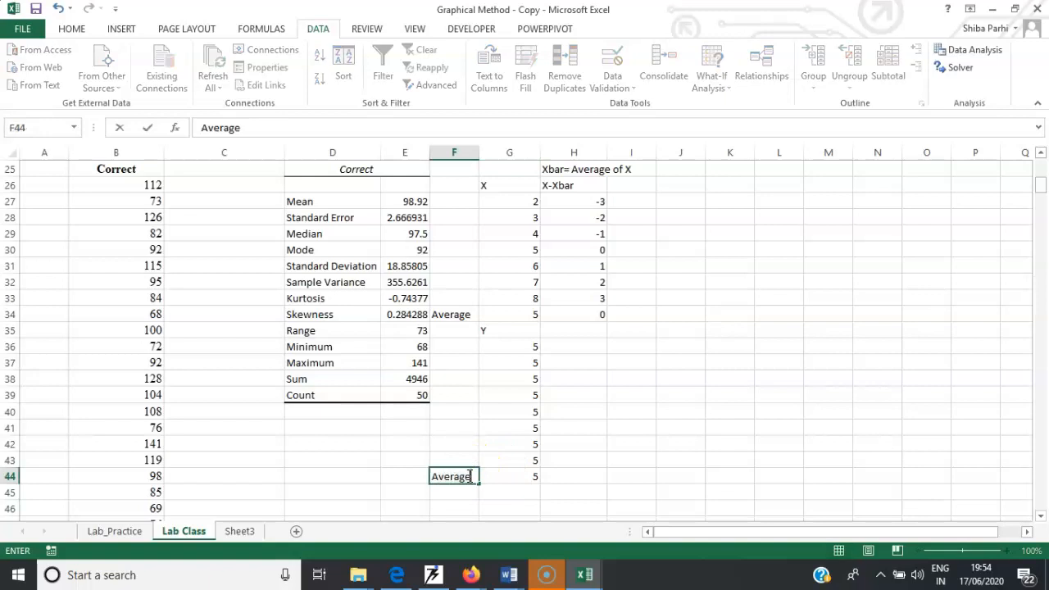
click(569, 330)
text(Y- Y Ba)
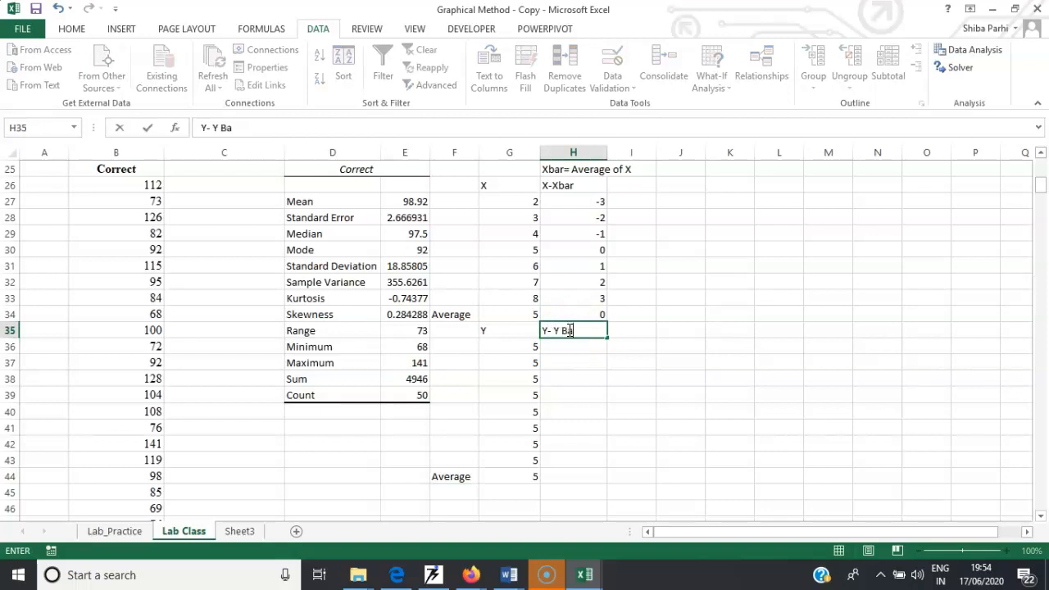
text(r)
- Compute Y minus the average in H36 as =G36-$G$44 and fill the formula down to H43
click(567, 348)
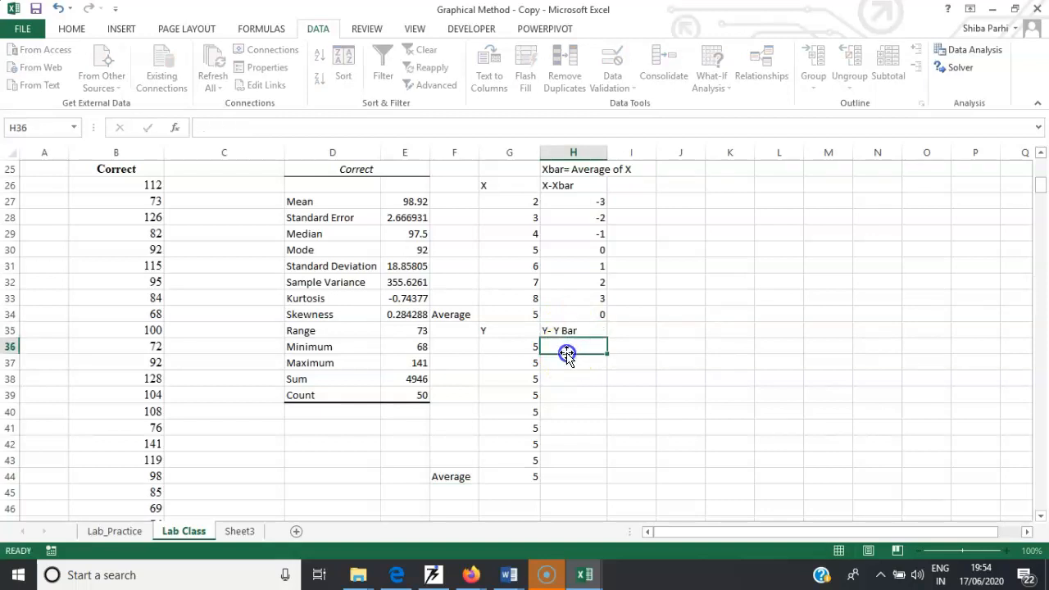
text(=)
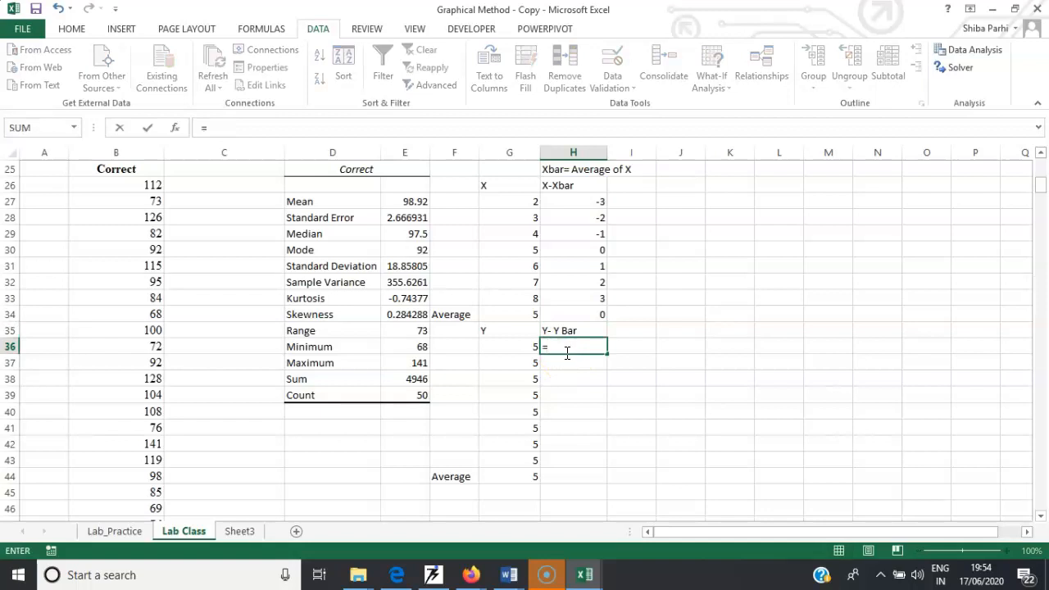
click(524, 345)
text(-)
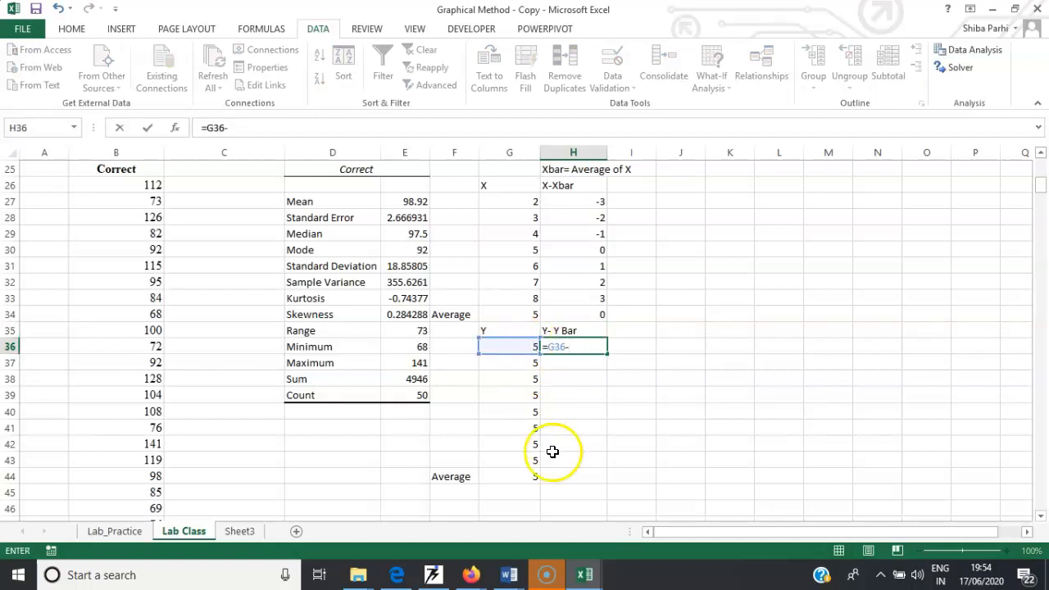
click(528, 476)
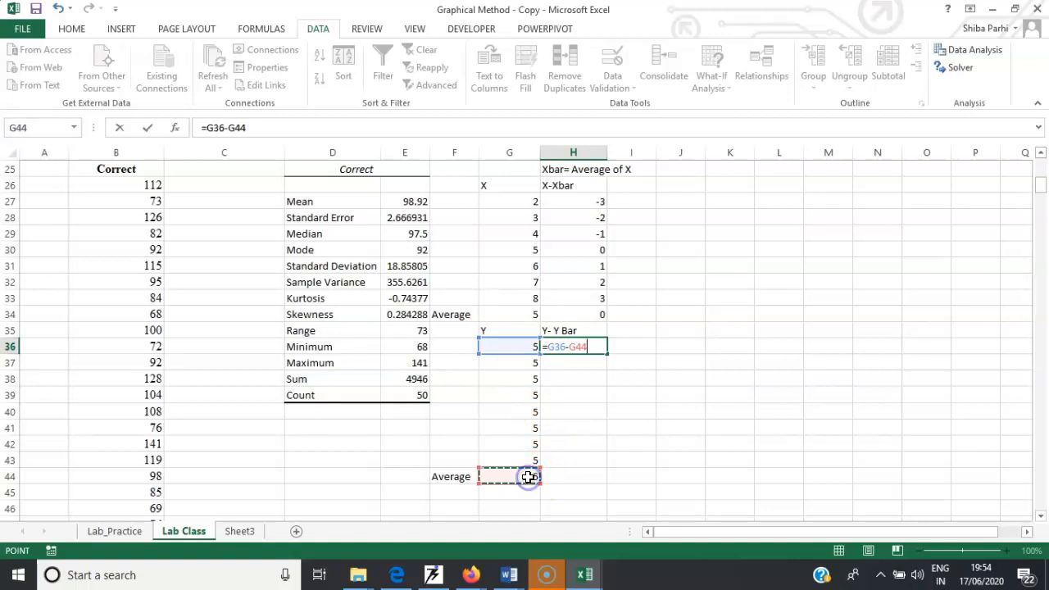
click(570, 347)
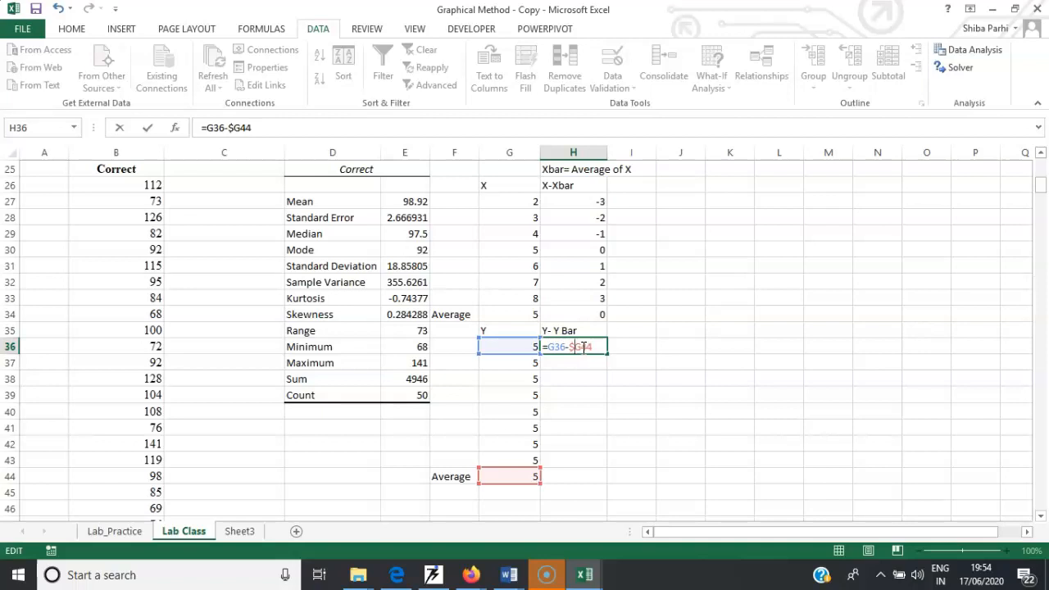
text($)
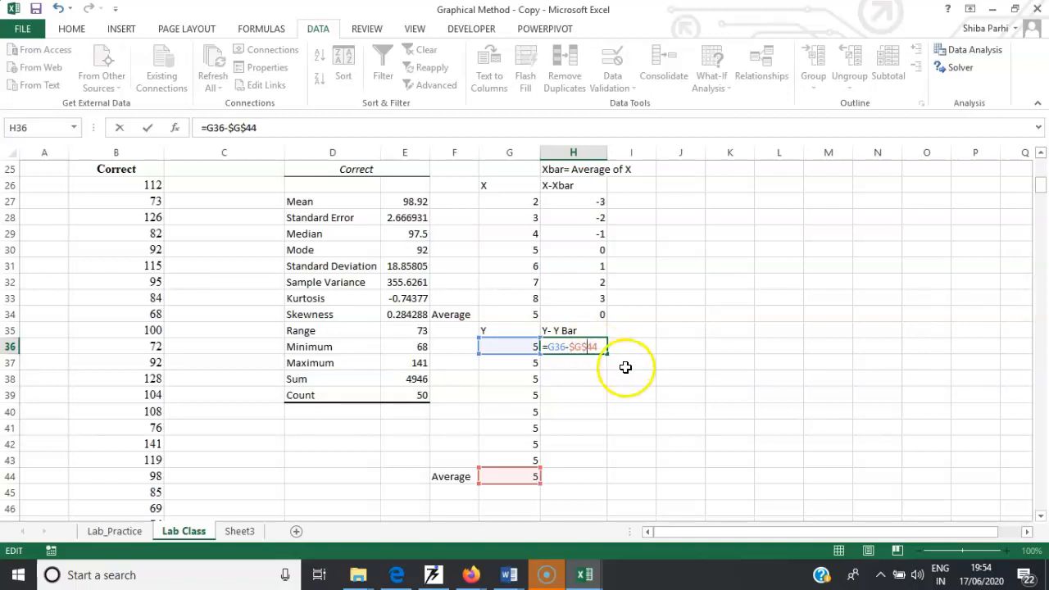
key(Return)
click(588, 348)
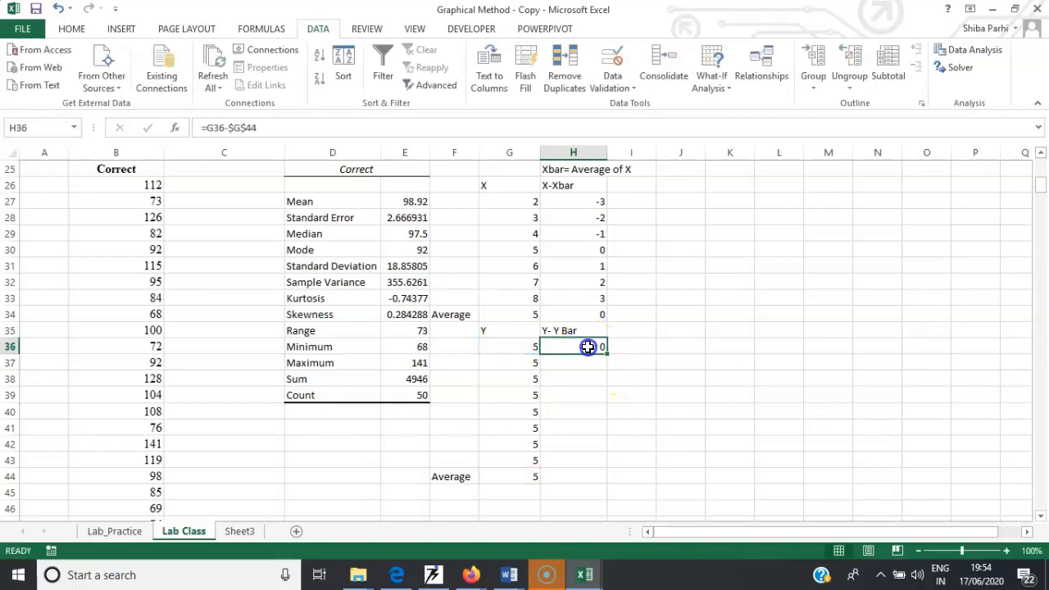
drag(603, 352, 607, 473)
click(585, 474)
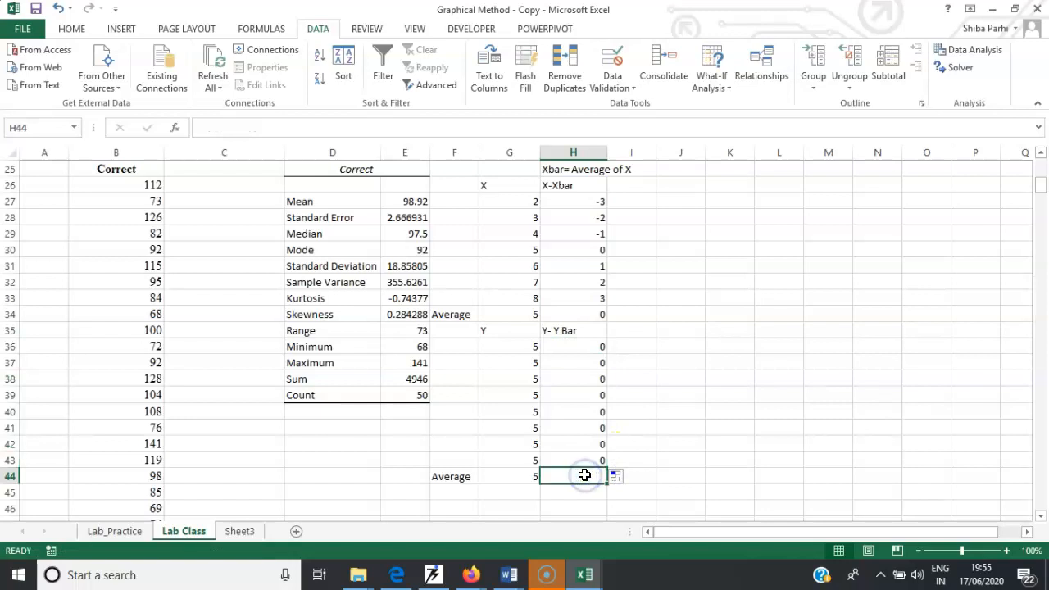
text(=su)
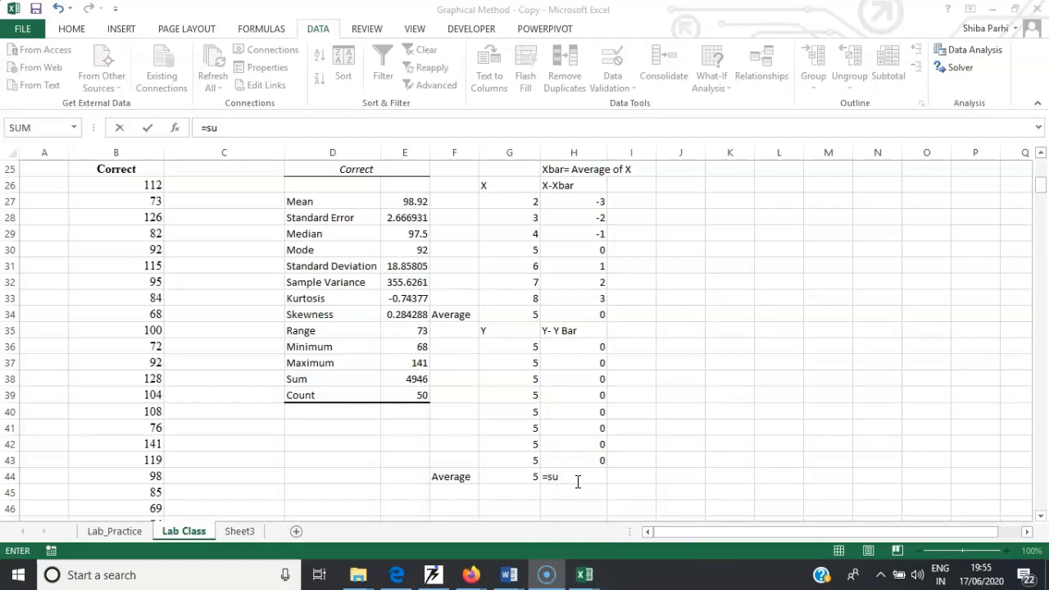
click(571, 479)
click(570, 480)
click(565, 478)
click(568, 477)
click(568, 478)
click(227, 128)
click(624, 227)
click(703, 335)
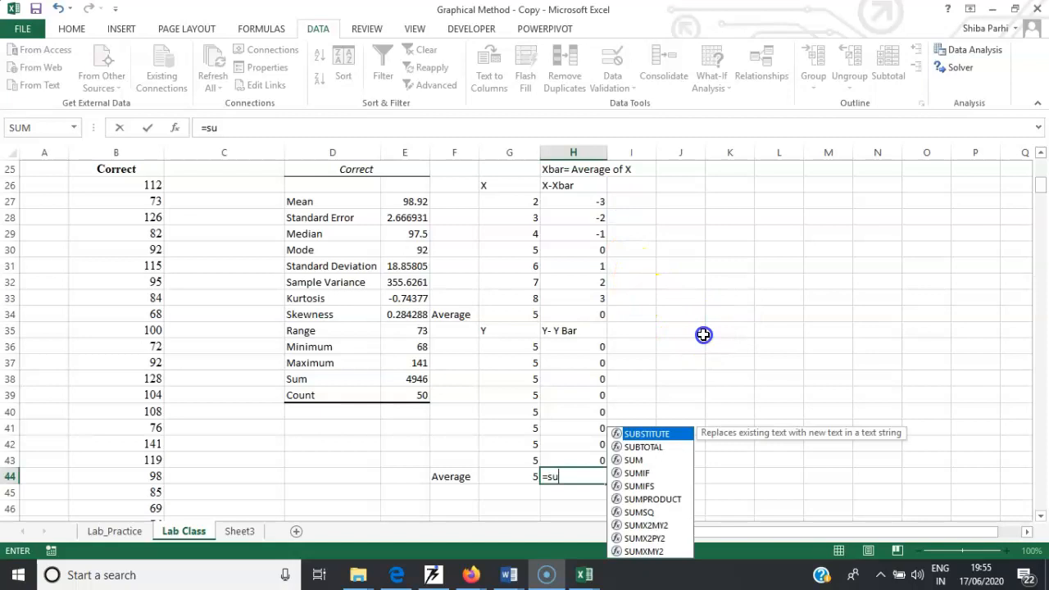
key(BackSpace)
key(BackSpace)
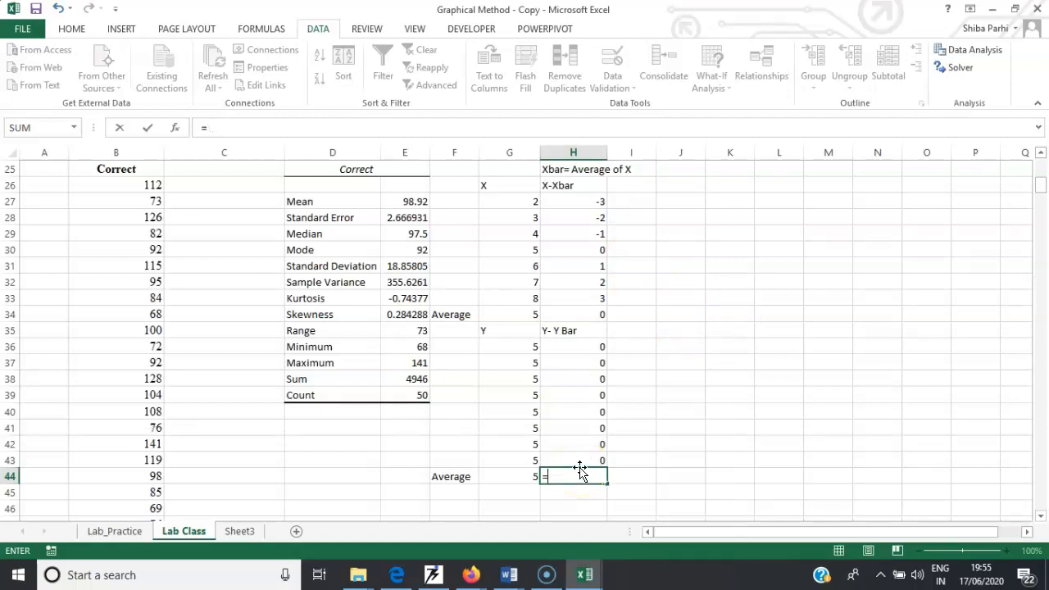
click(646, 412)
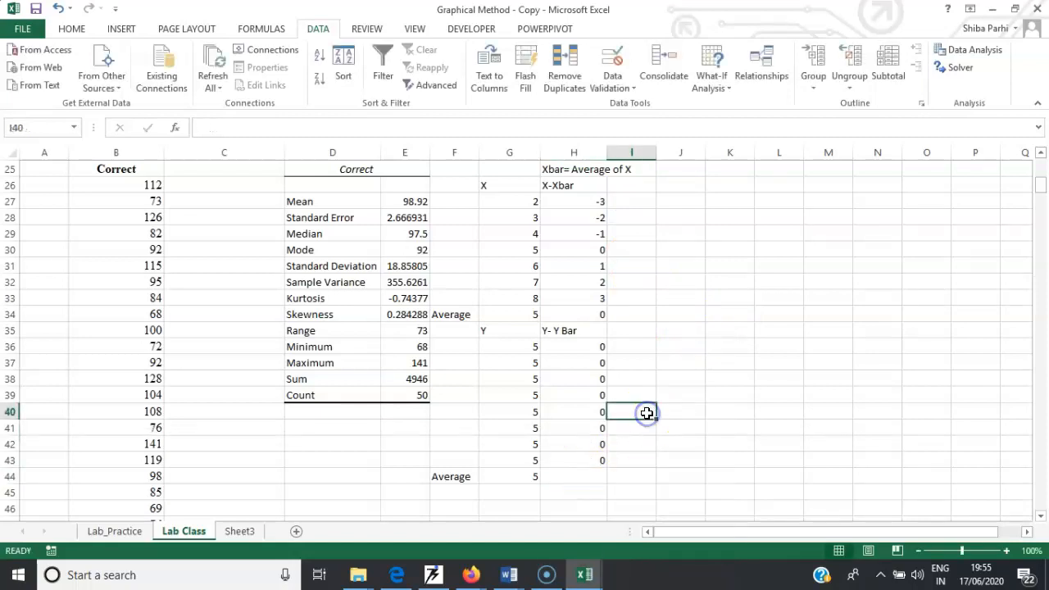
- Sum the Y deviations H36:H43 in cell H44
click(579, 475)
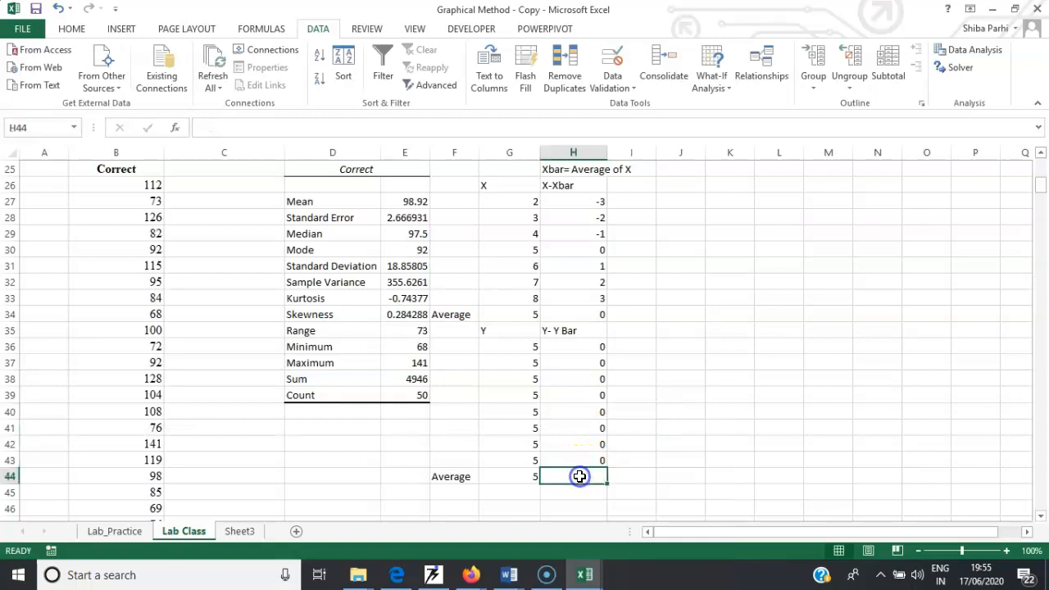
text(=sum()
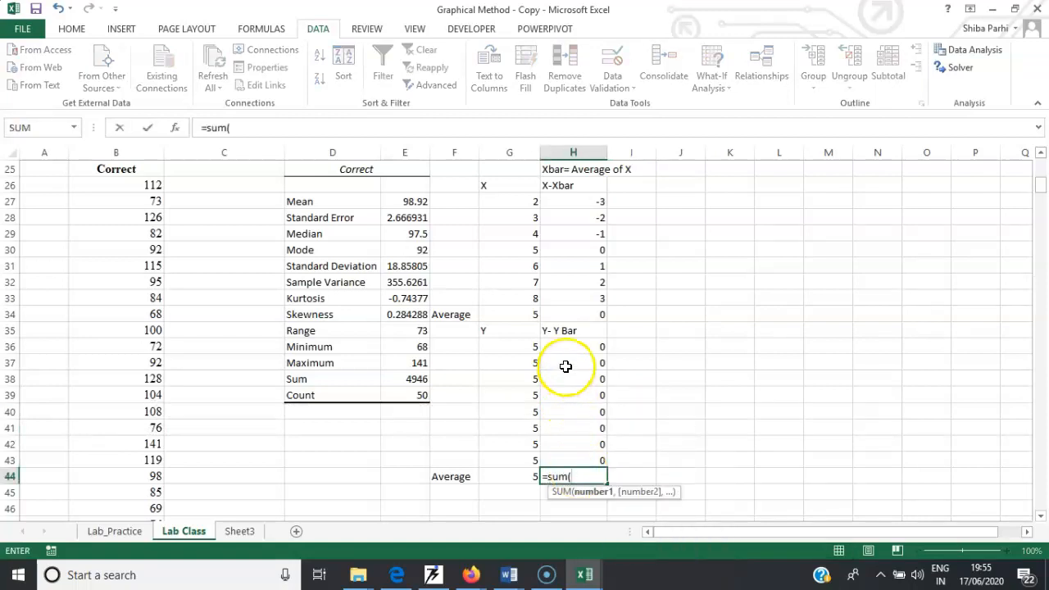
drag(575, 342, 574, 456)
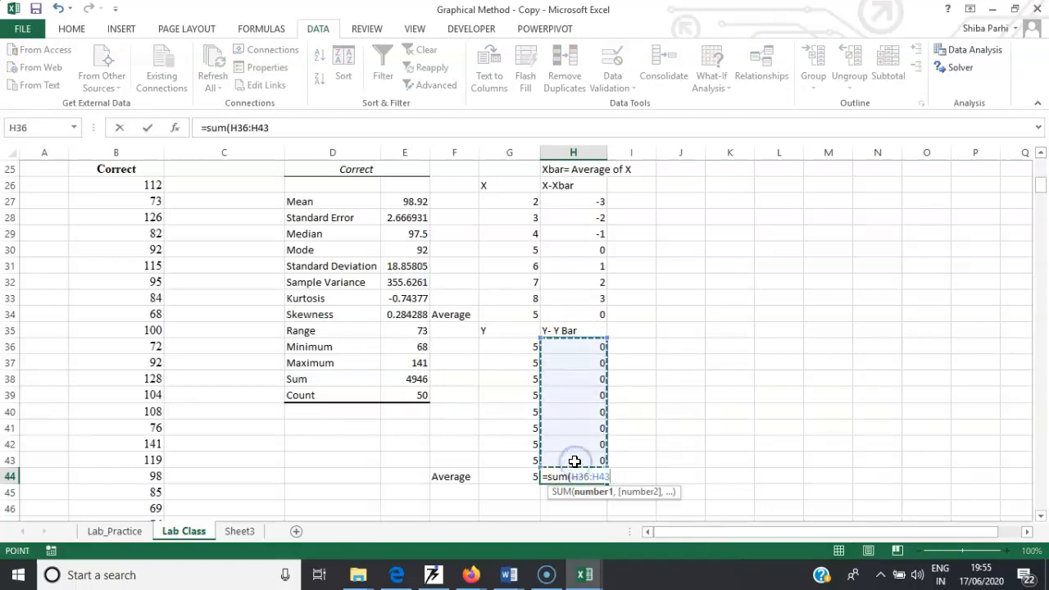
key(Return)
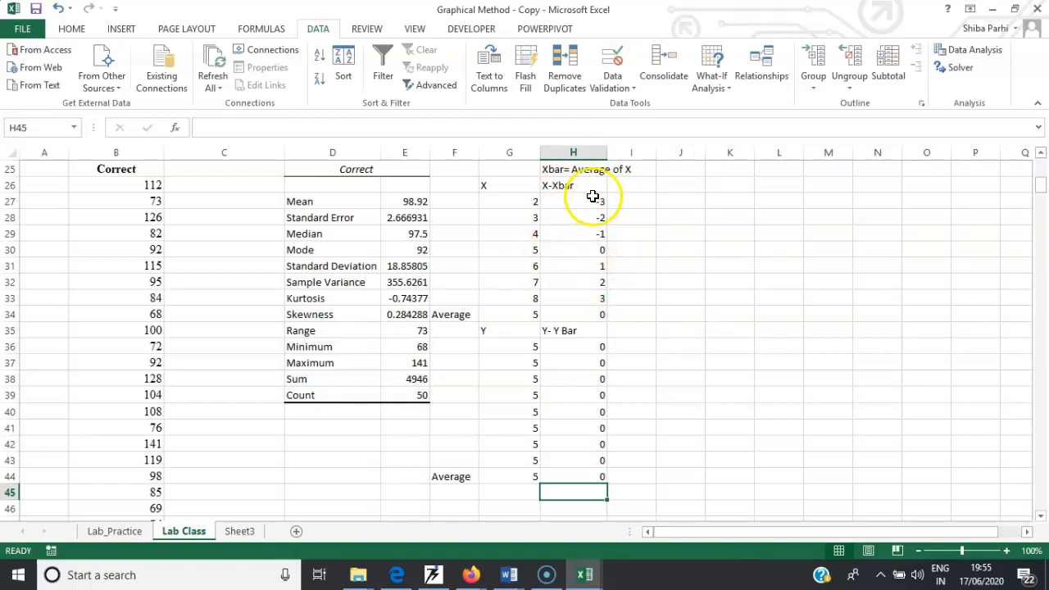
- Add the heading (x-Xbar)^2 in I26, square the deviation with =H27^2 in I27, and fill it down to I33
click(629, 186)
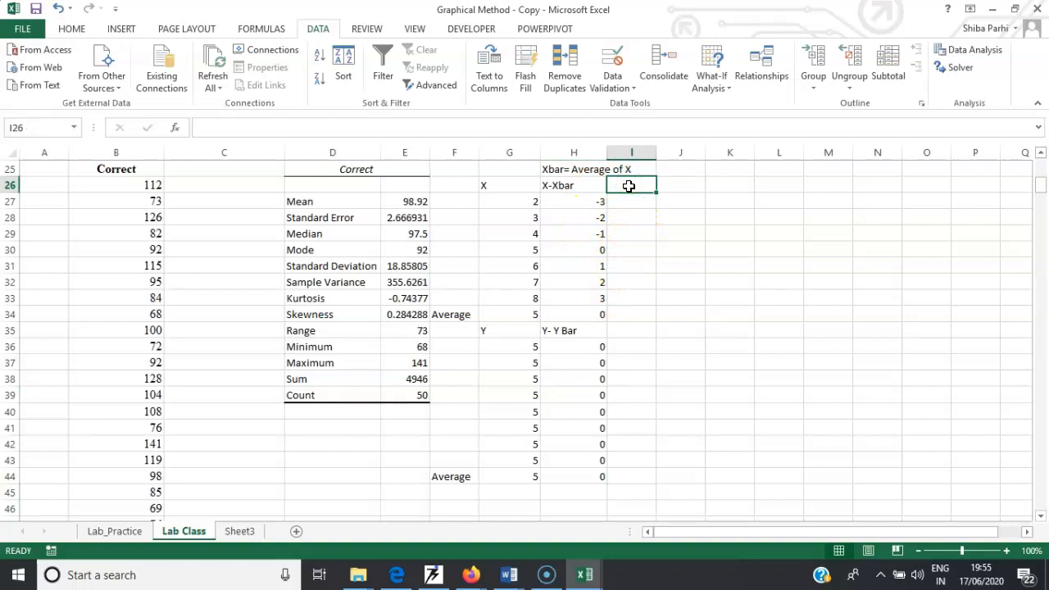
text((x-Xbar)^2)
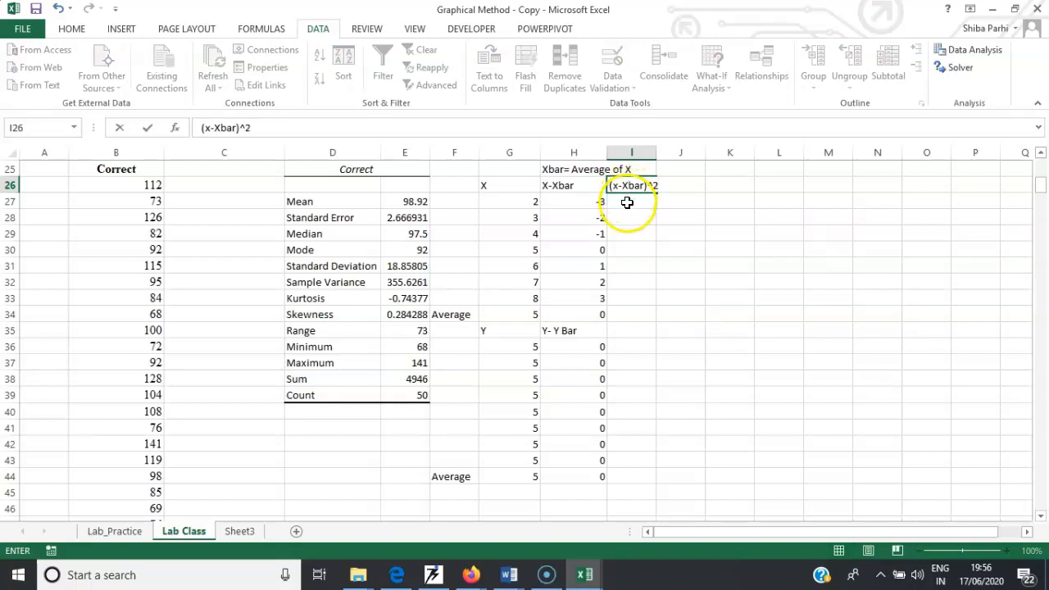
click(626, 202)
text(=)
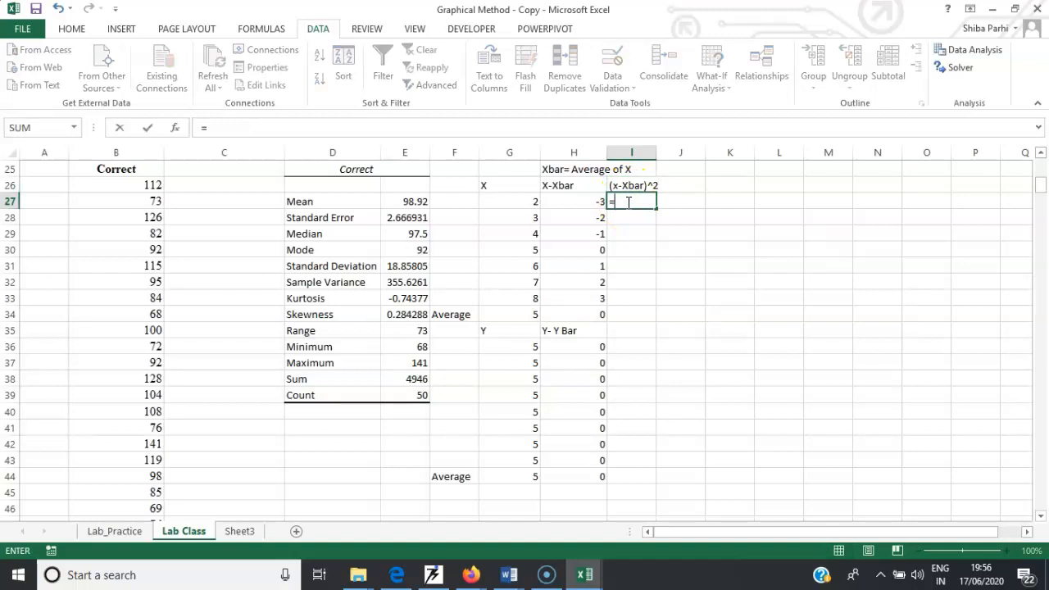
click(585, 205)
text(^2)
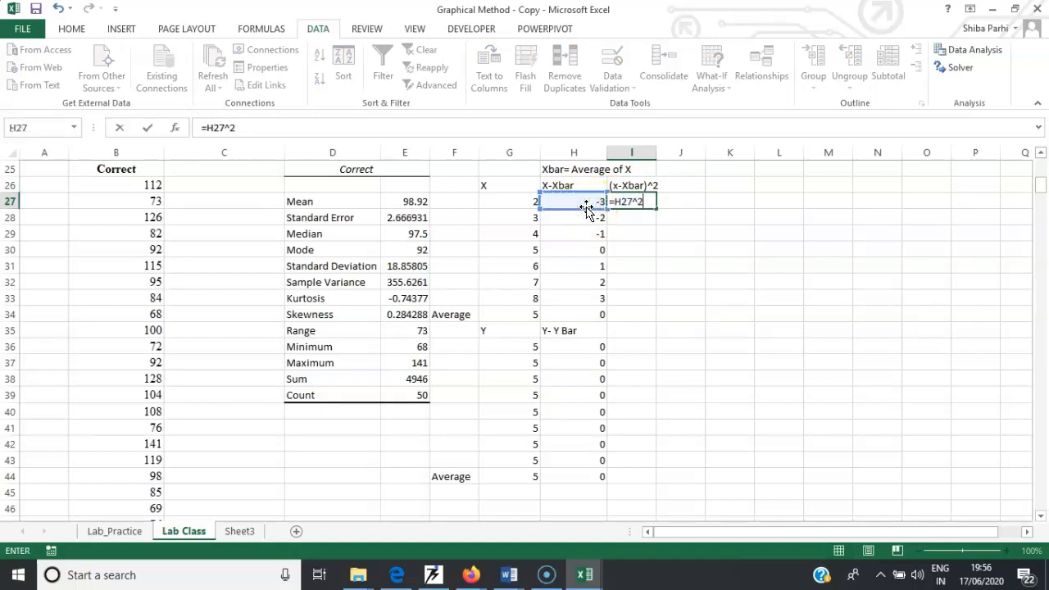
key(Return)
click(641, 203)
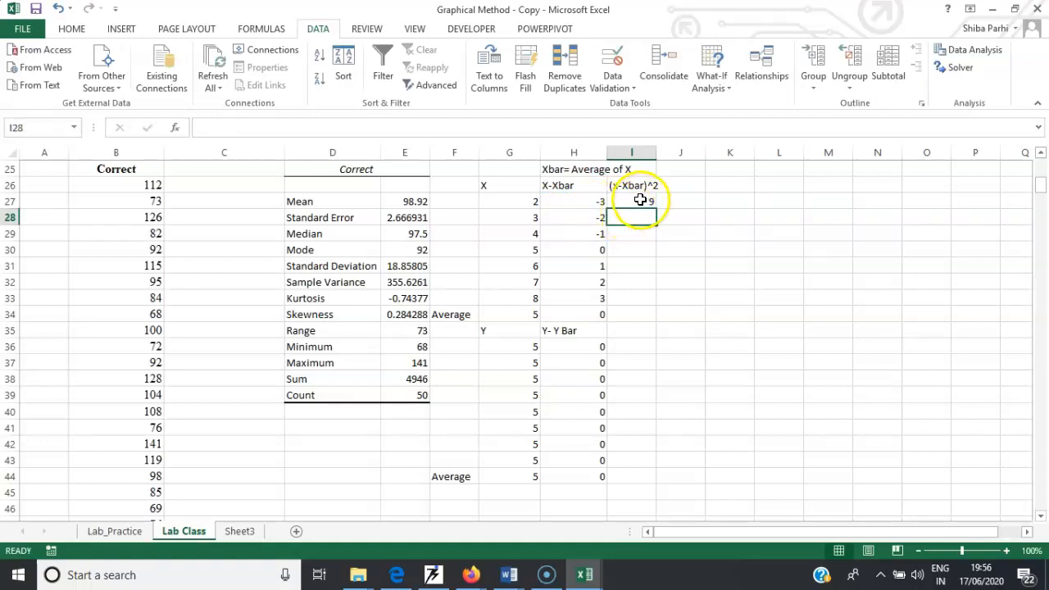
drag(657, 208, 660, 306)
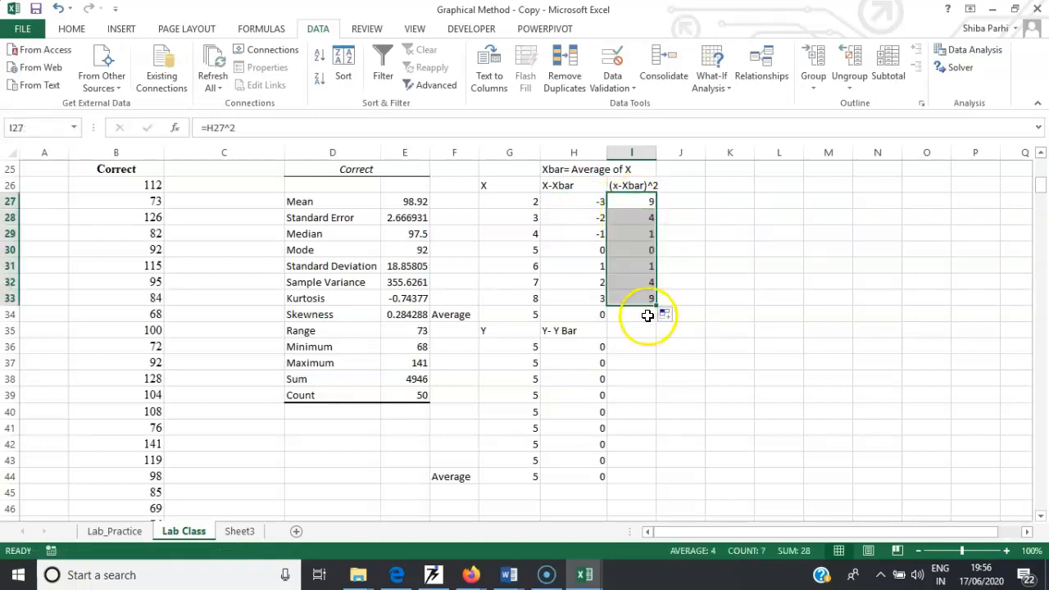
- Sum the squared deviations I27:I33 in cell I34 and check its formula
click(640, 314)
text(=)
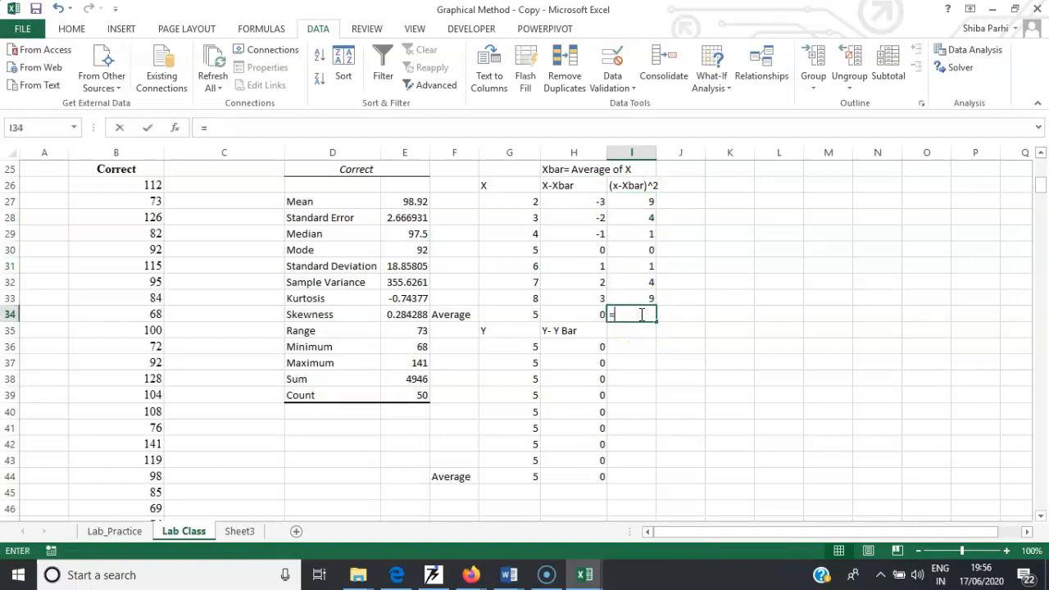
text(sum()
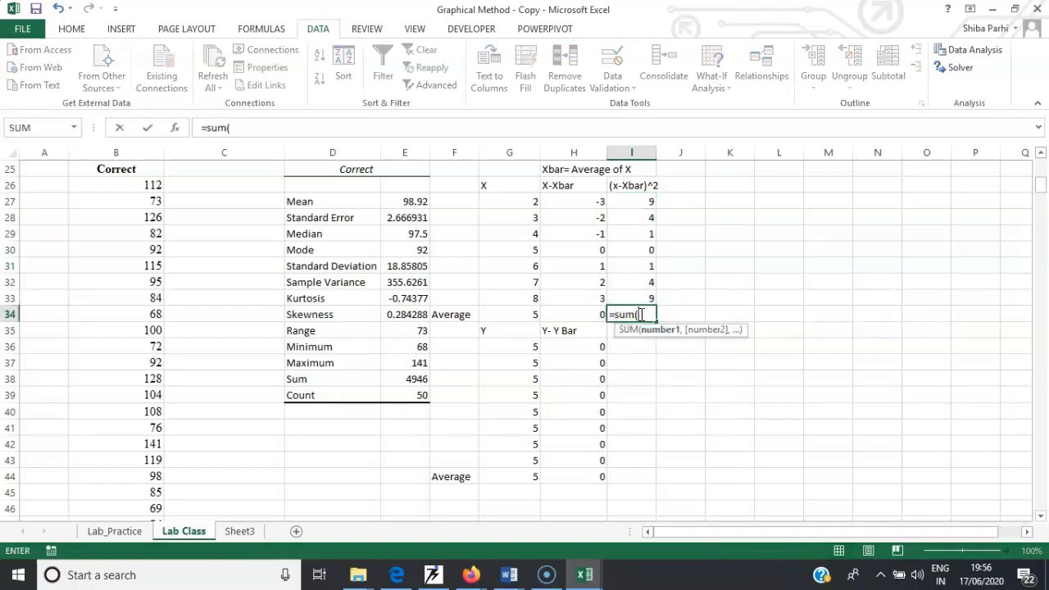
drag(639, 202, 638, 299)
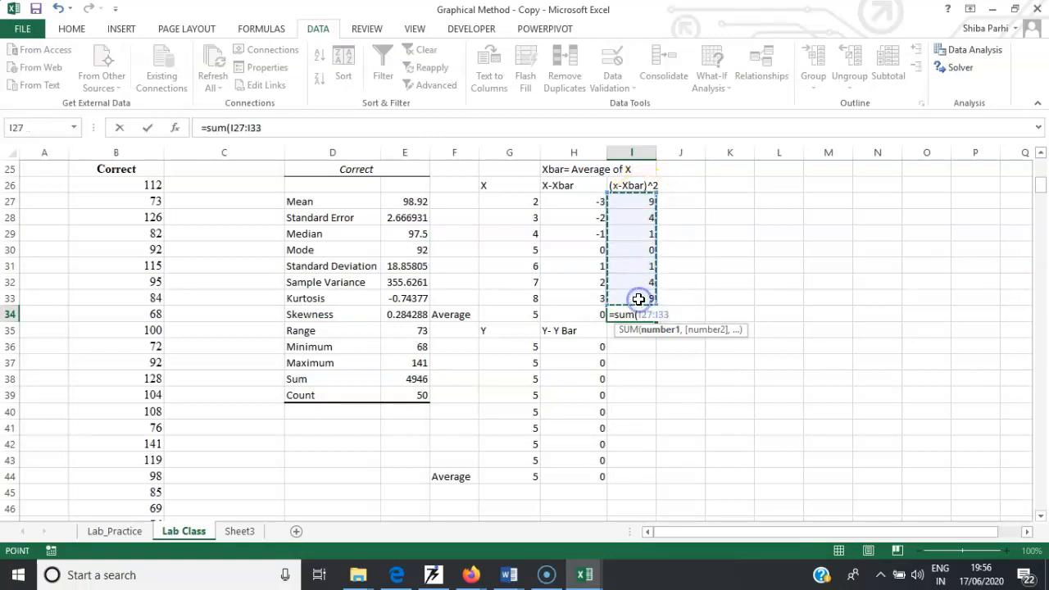
key(Return)
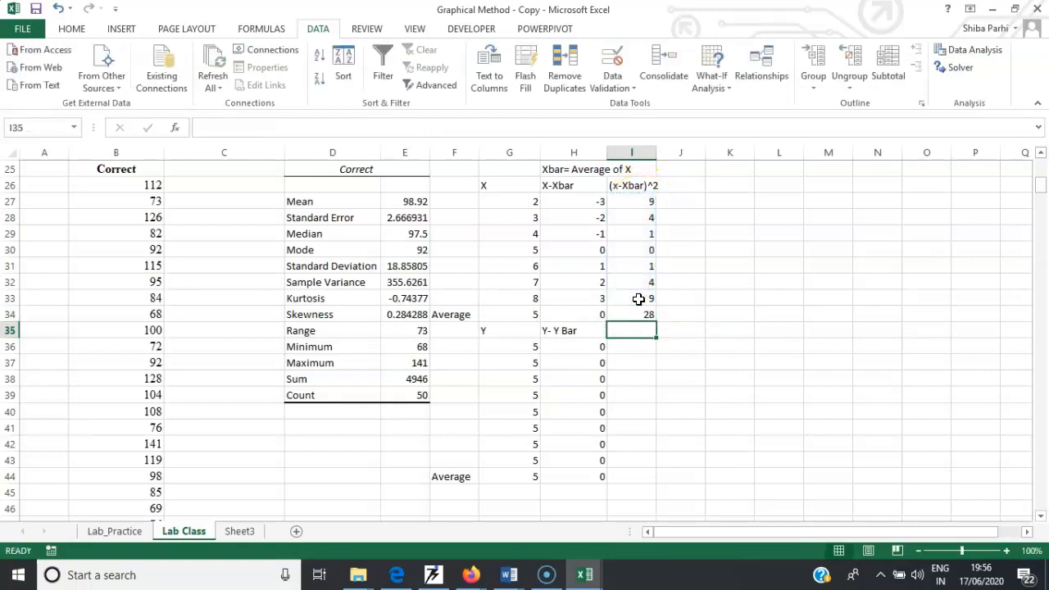
click(644, 328)
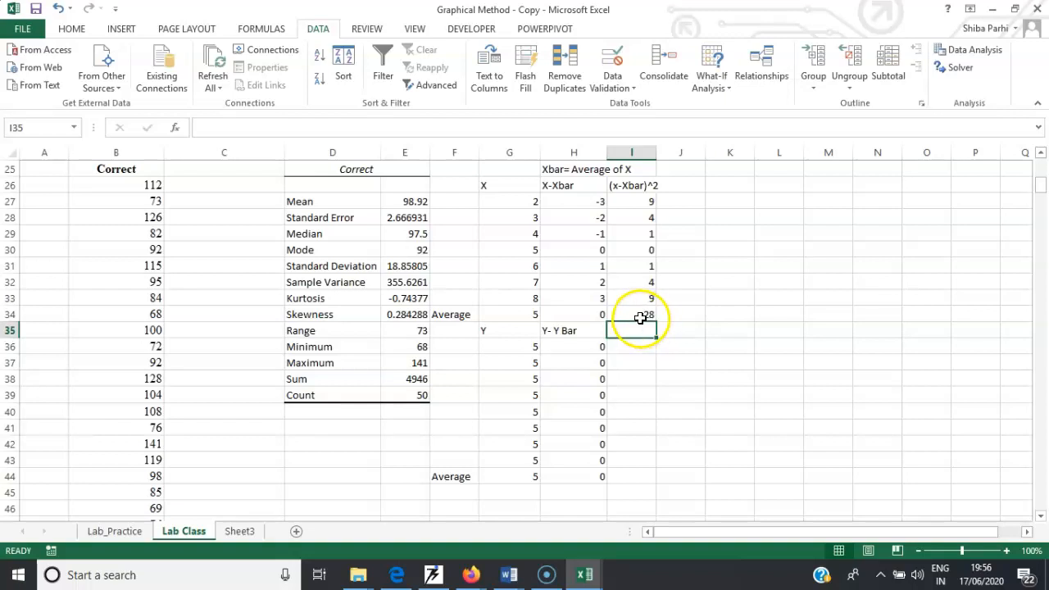
click(640, 318)
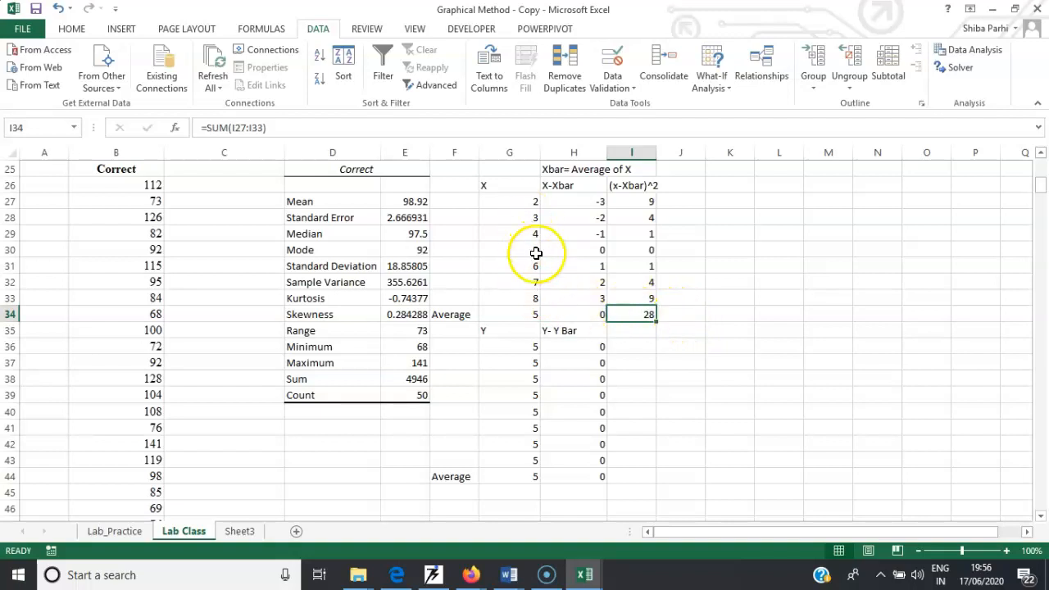
- Number cells F27 to F33 from 1 to 7 as a fill series
click(467, 204)
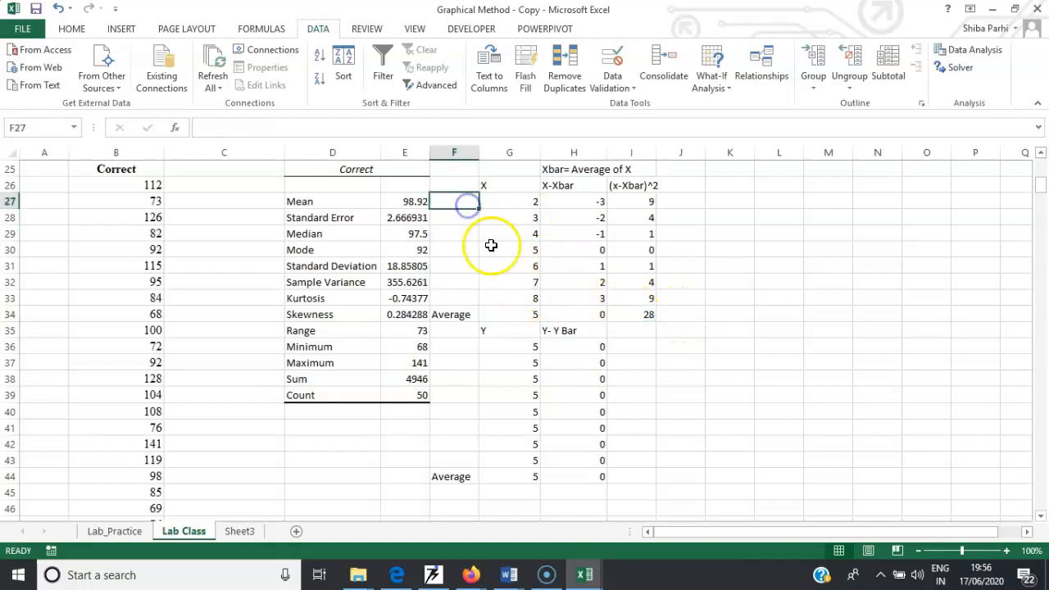
text(1)
key(Left)
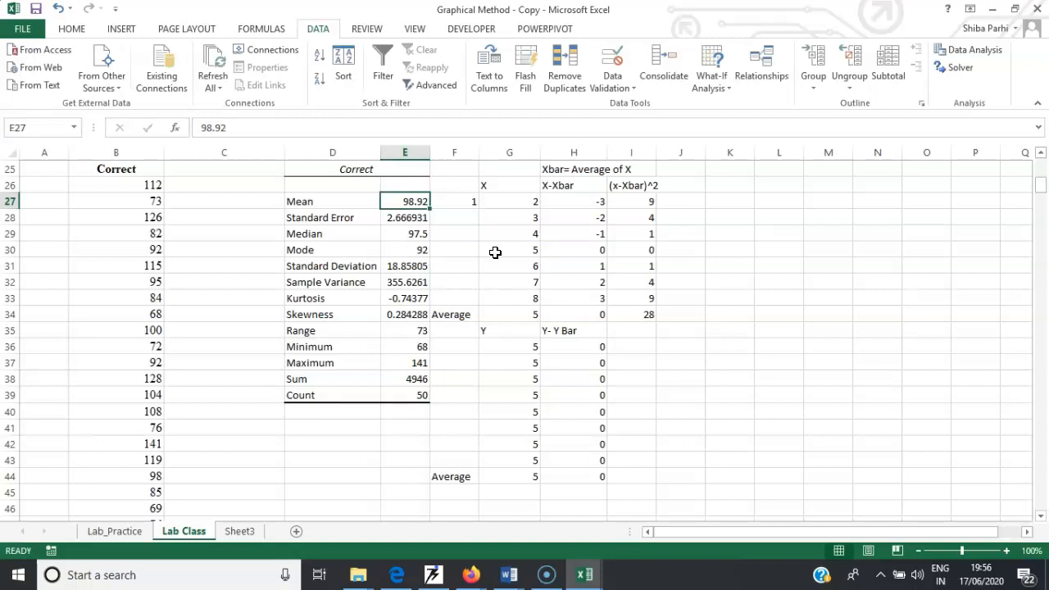
click(469, 217)
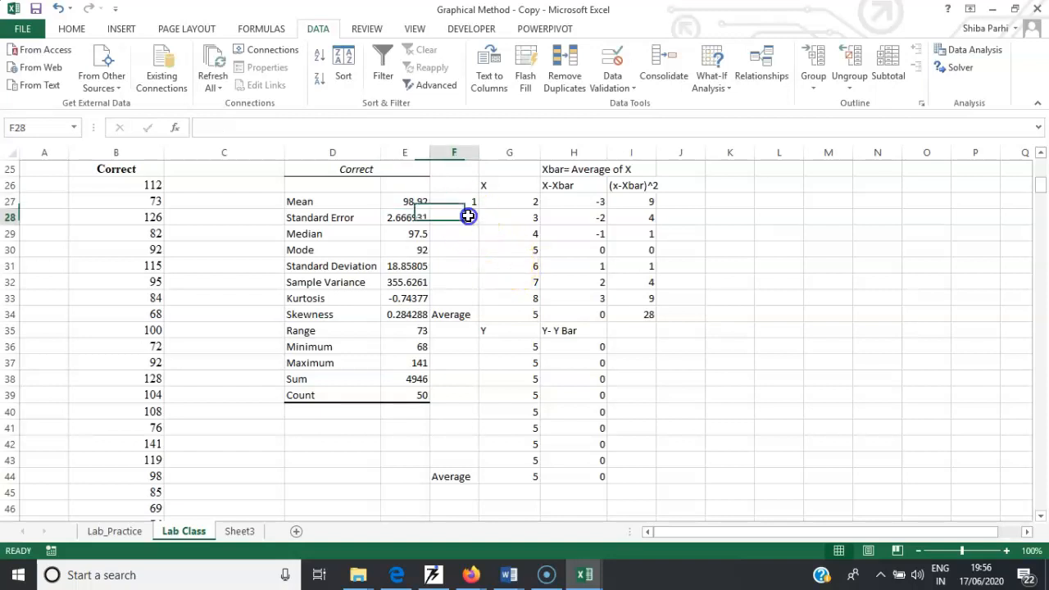
text(2)
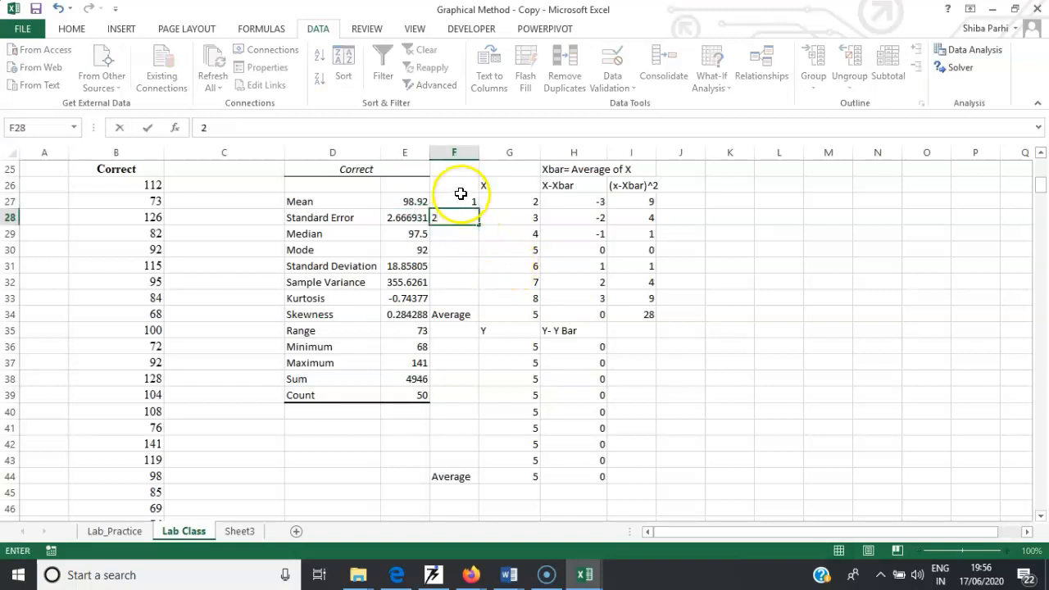
click(462, 194)
drag(479, 209, 487, 305)
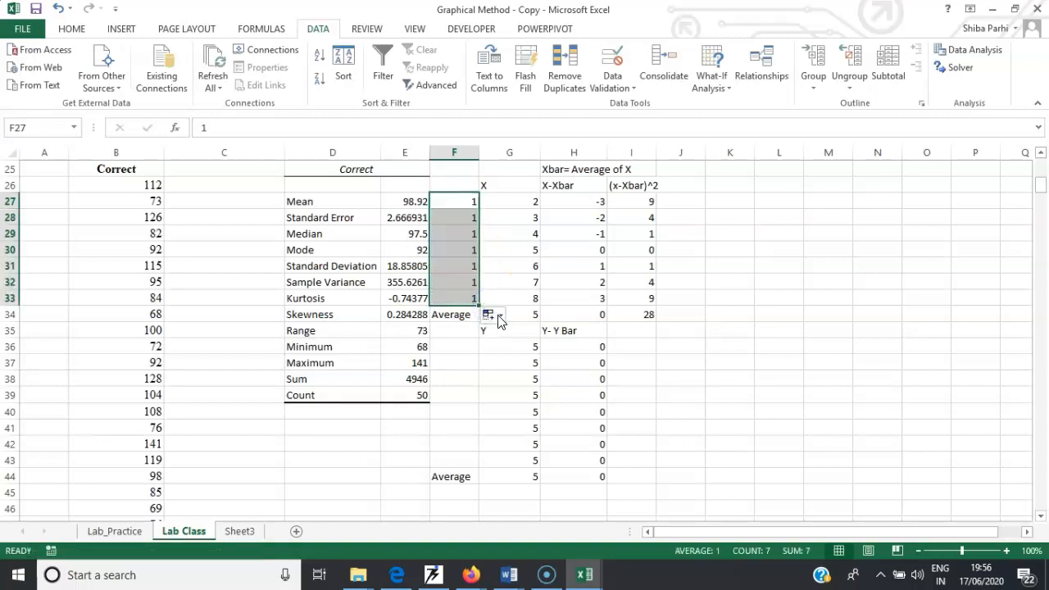
click(493, 316)
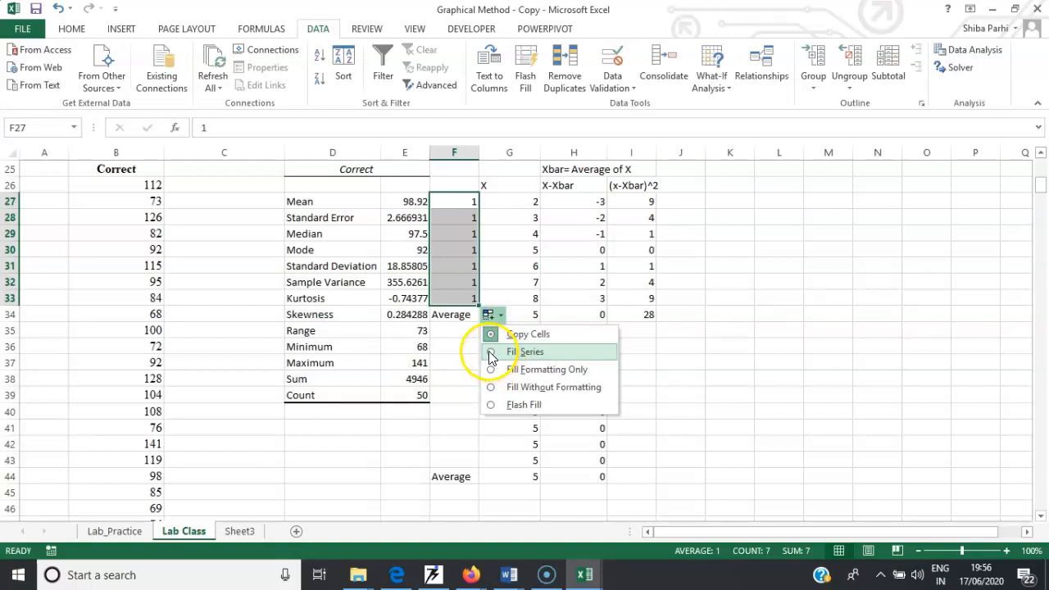
click(490, 351)
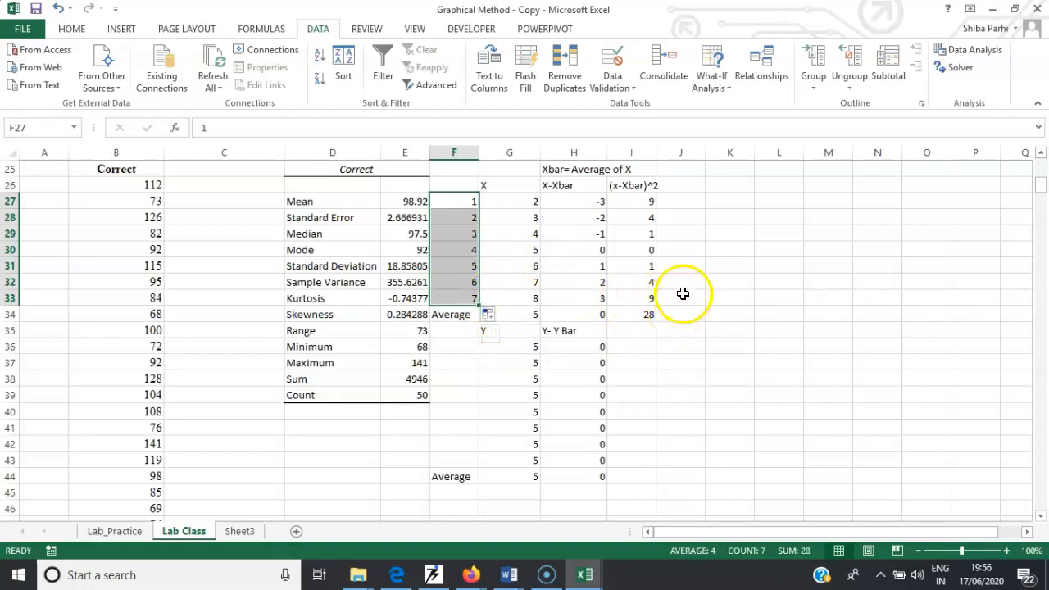
- Divide the sum of squared deviations by 7 with the formula =I34/7 in cell J29
click(683, 234)
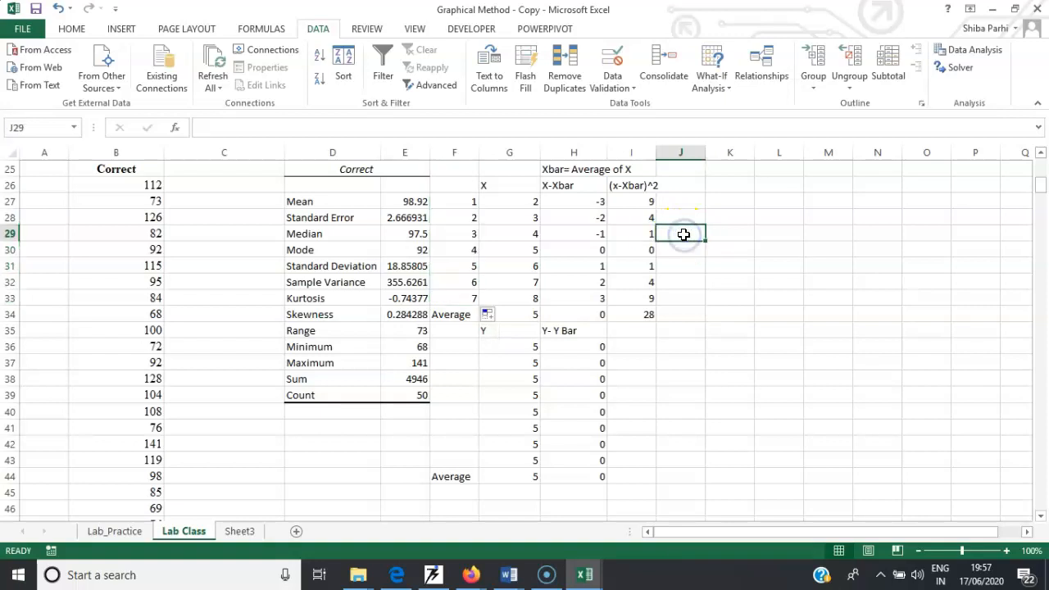
text(=)
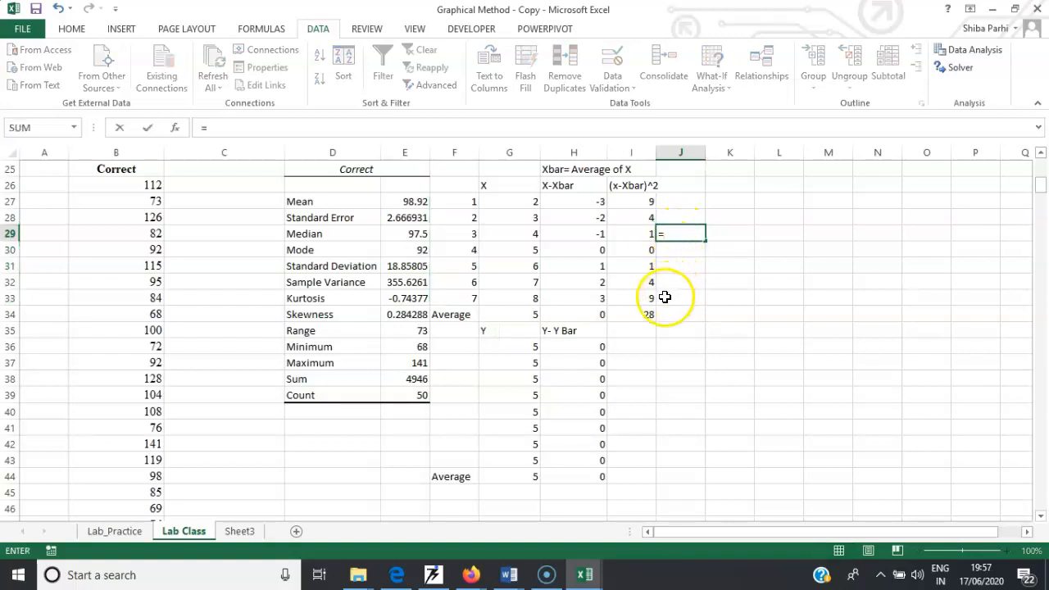
click(648, 317)
text(/7)
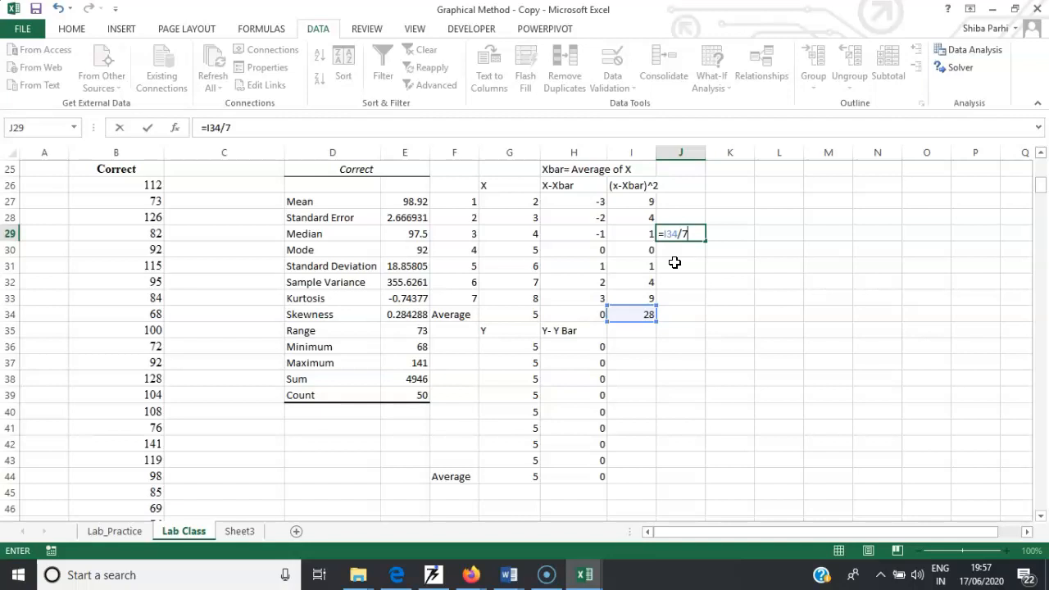
key(Return)
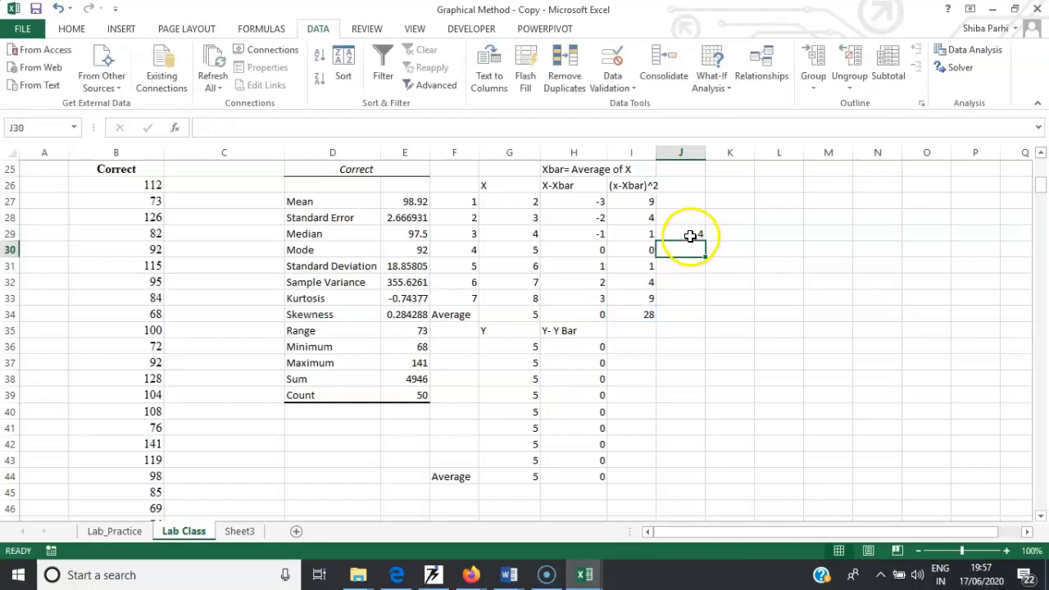
- Label cell K26 Variance and compute the variance with =I34/7 in cell L26
click(721, 184)
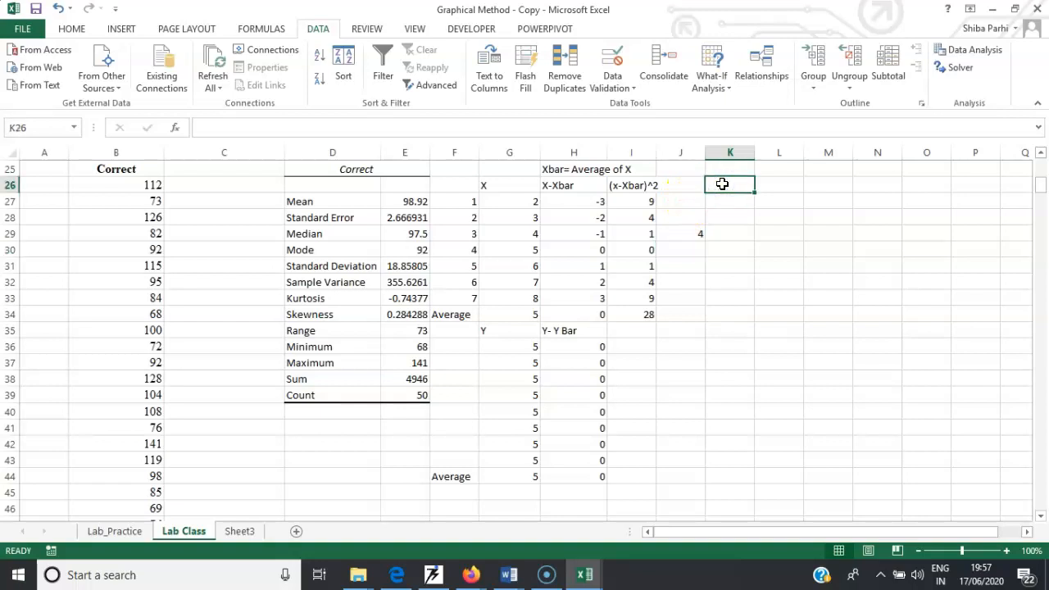
text(Variance)
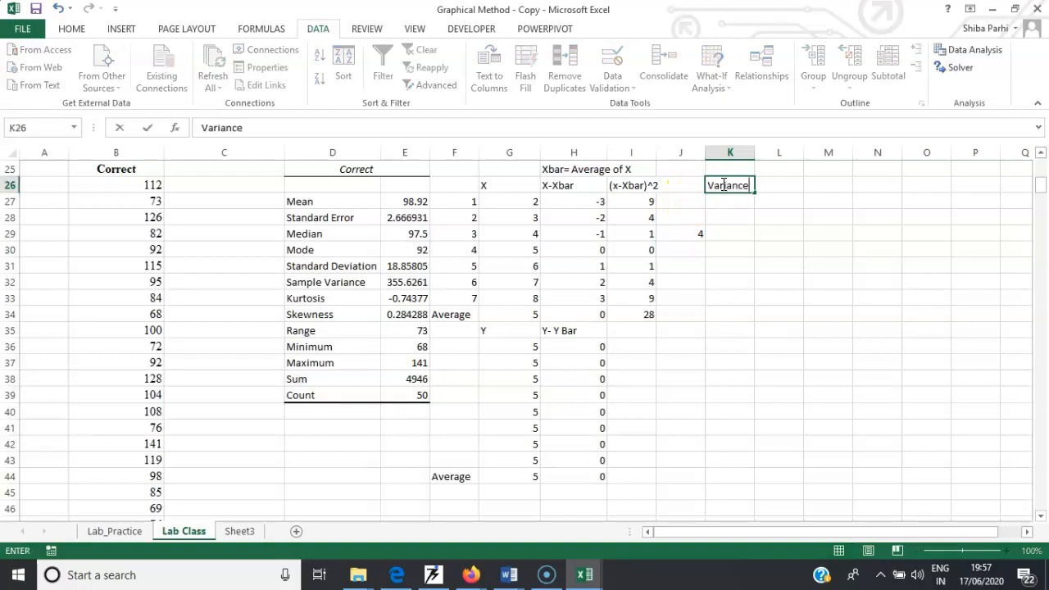
click(766, 184)
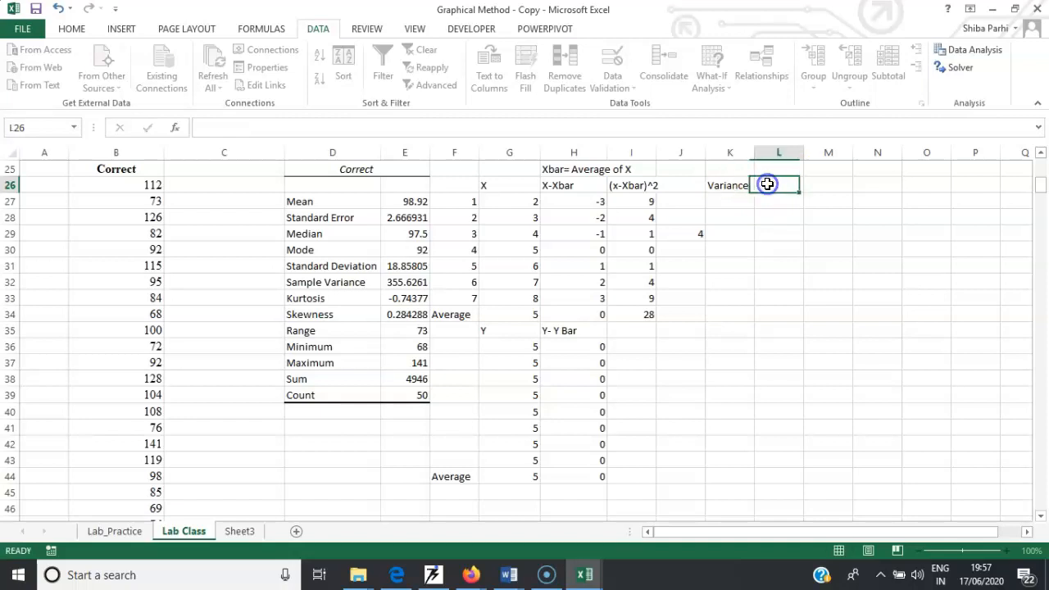
text(=)
click(645, 314)
text(/7)
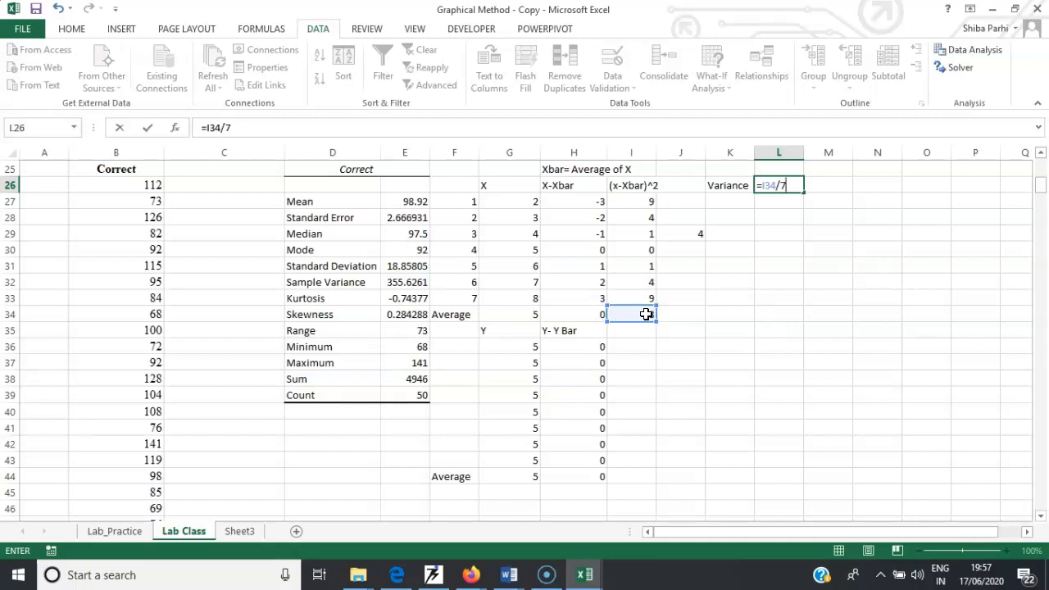
key(Return)
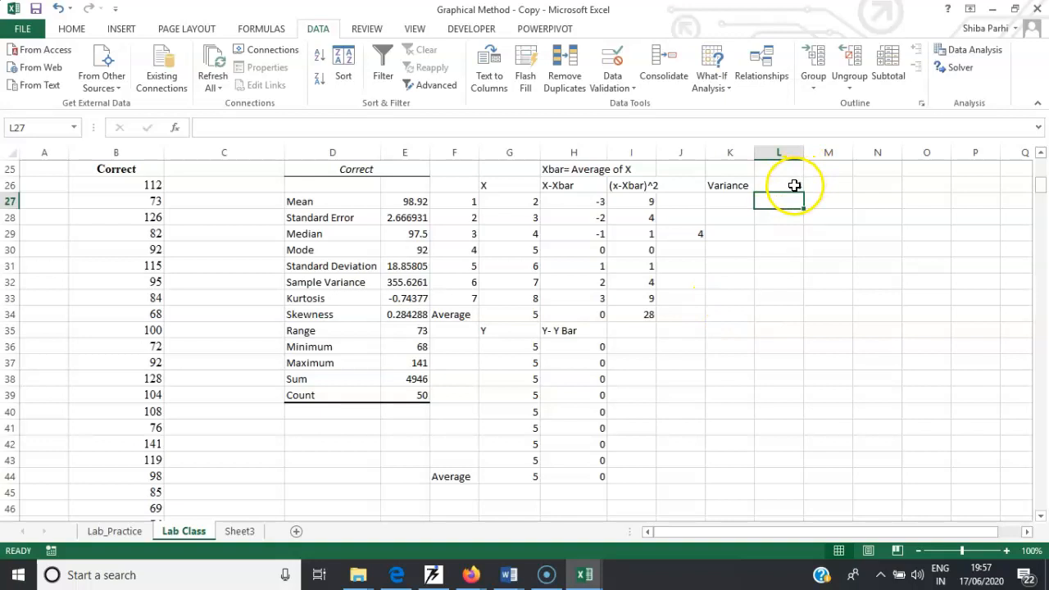
- Label cell K27 Standard Deviation and enter =sqrt(4) in cell L27
click(738, 201)
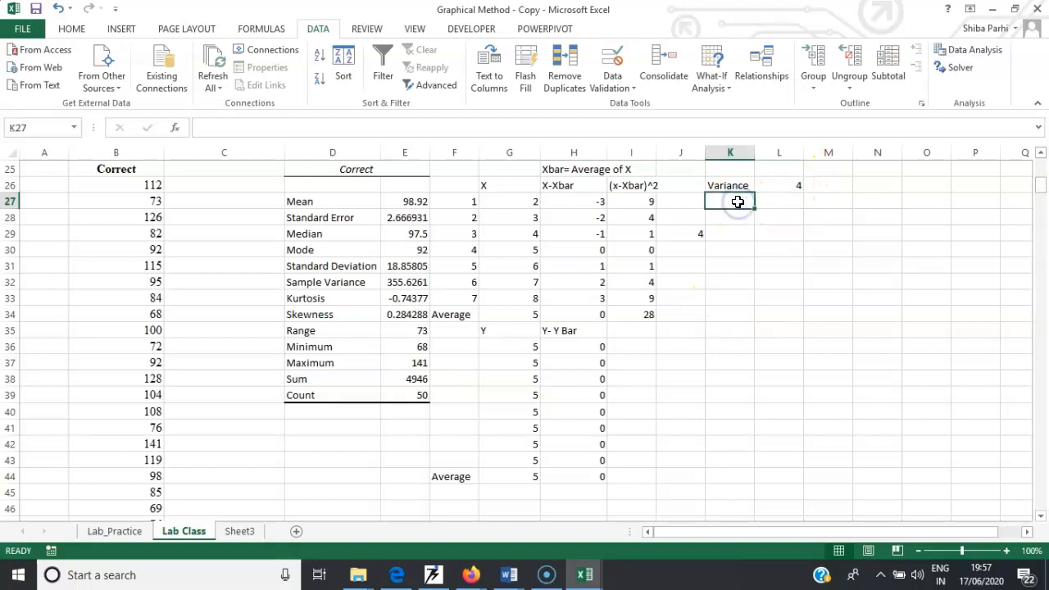
text(Standard Deviation)
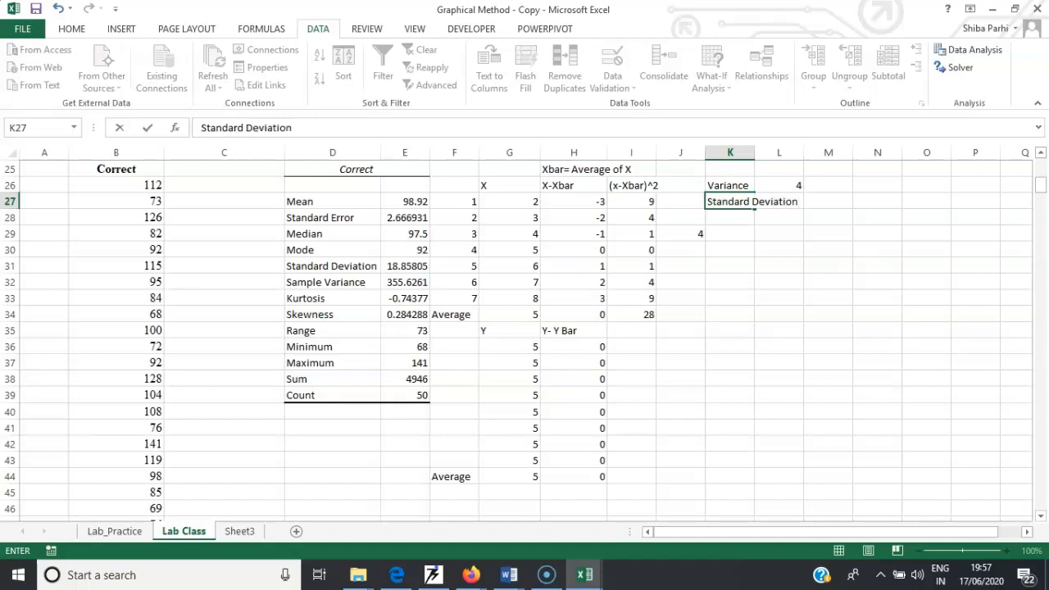
click(827, 203)
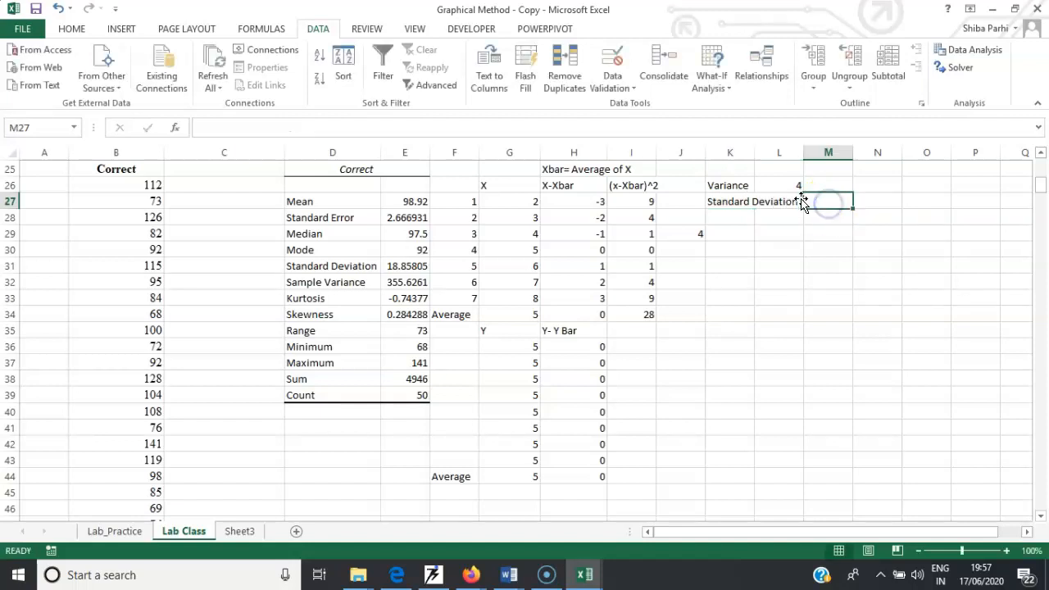
click(795, 201)
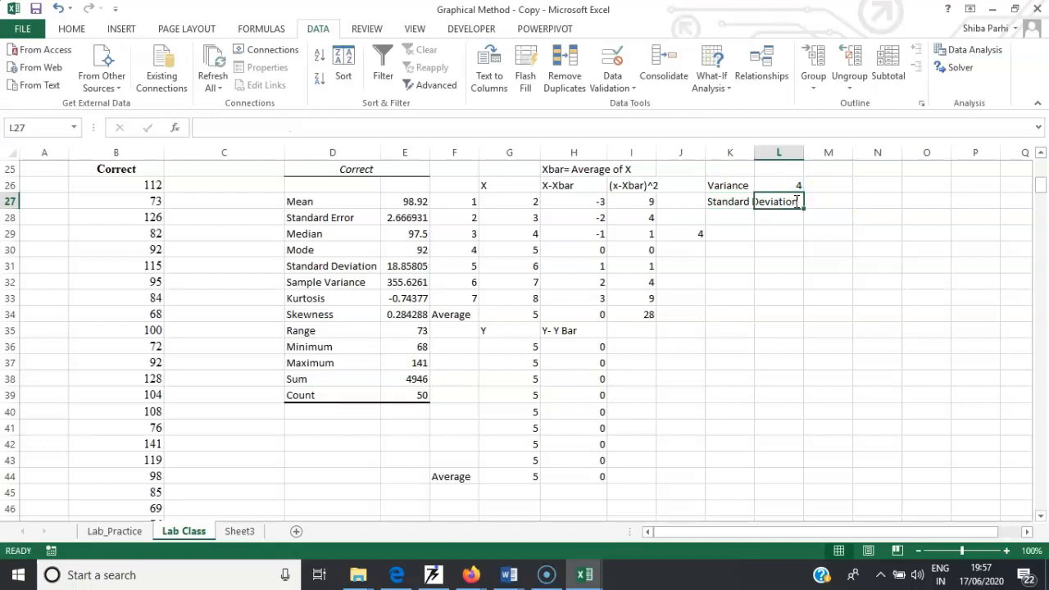
text(=sqrt)
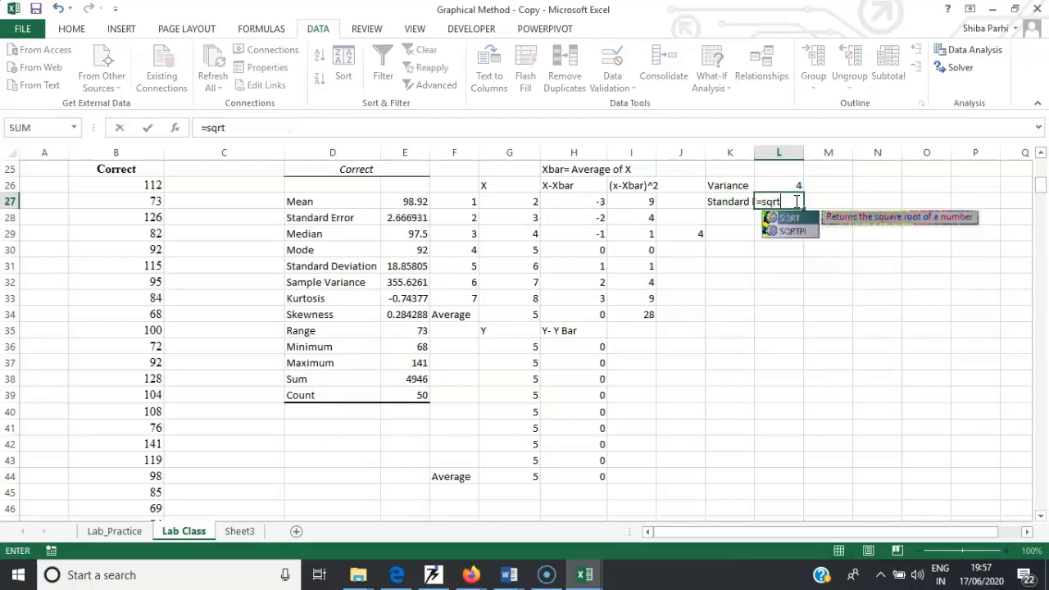
text(()
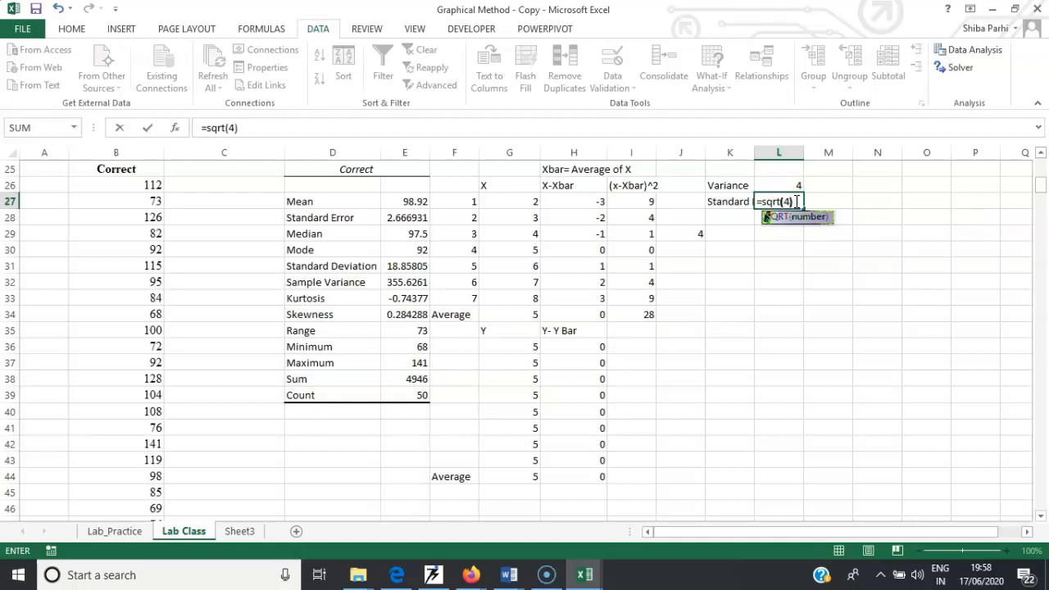
text(4))
key(Return)
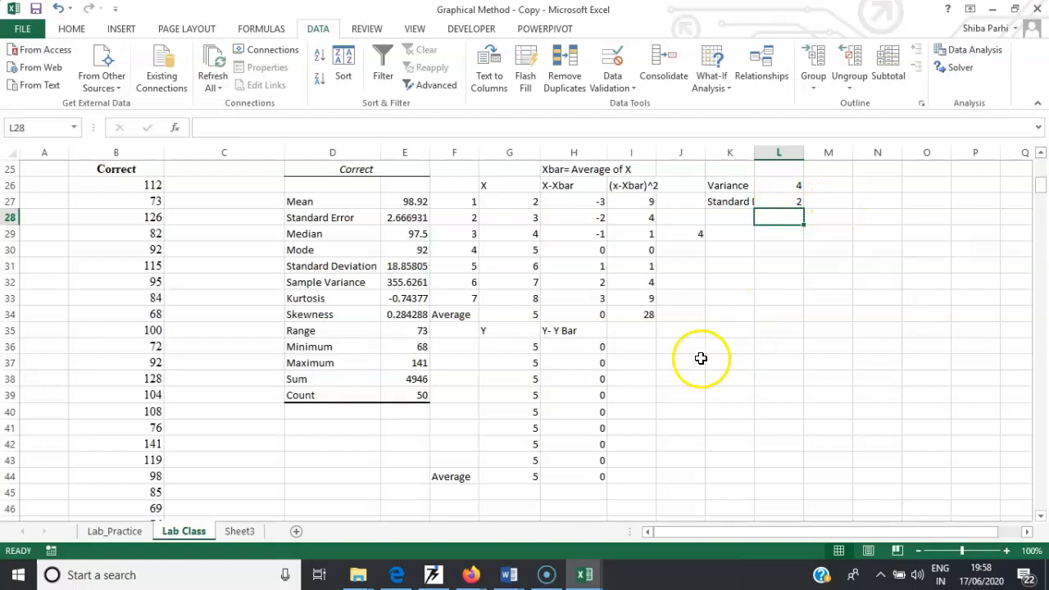
- Enter a VAR.P formula over the squared deviations I27:I33 in cell I35
double_click(635, 331)
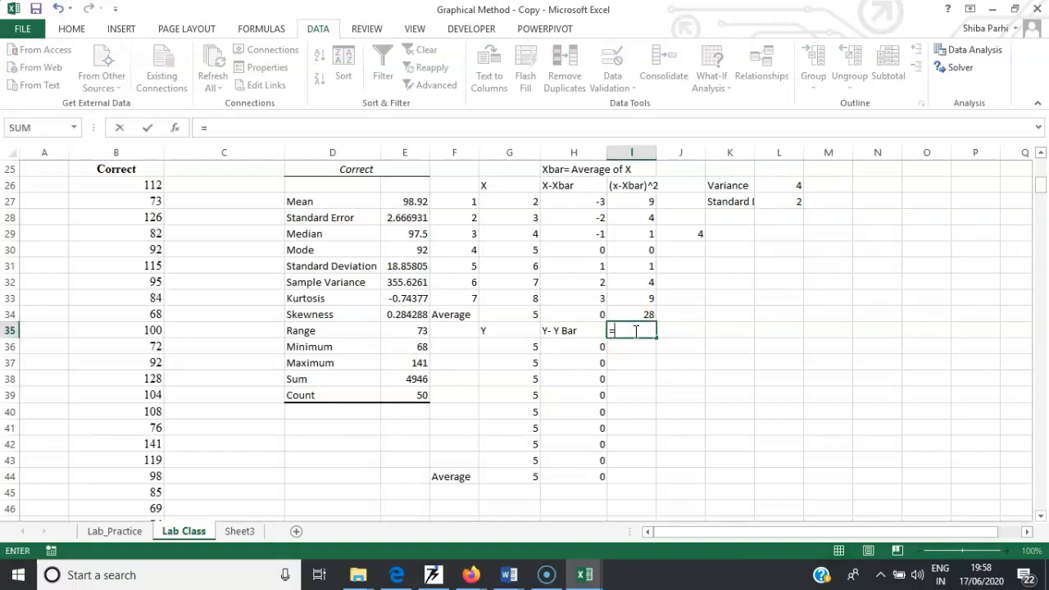
text(=va)
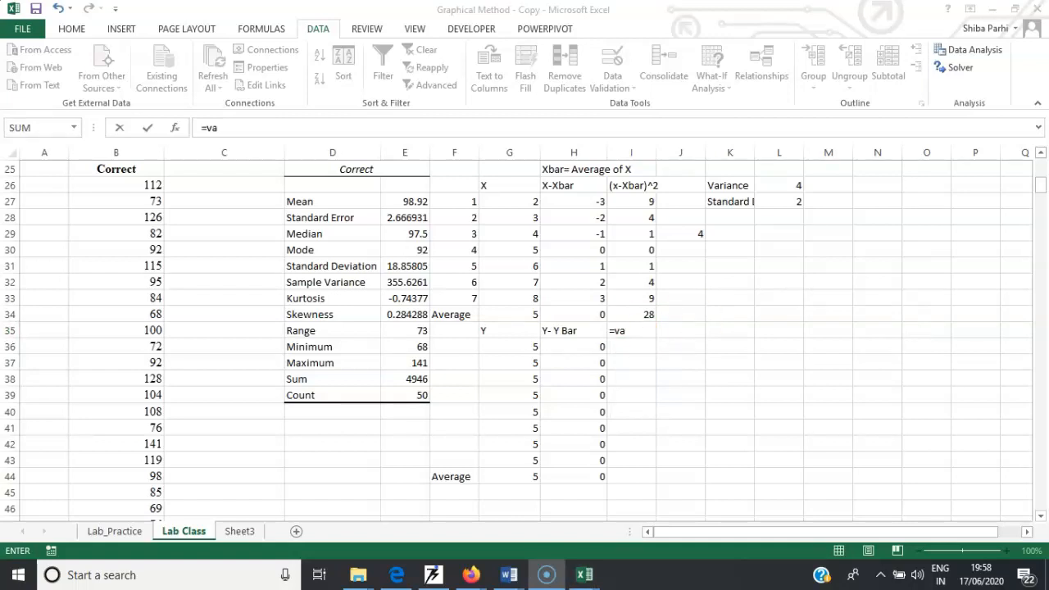
click(631, 330)
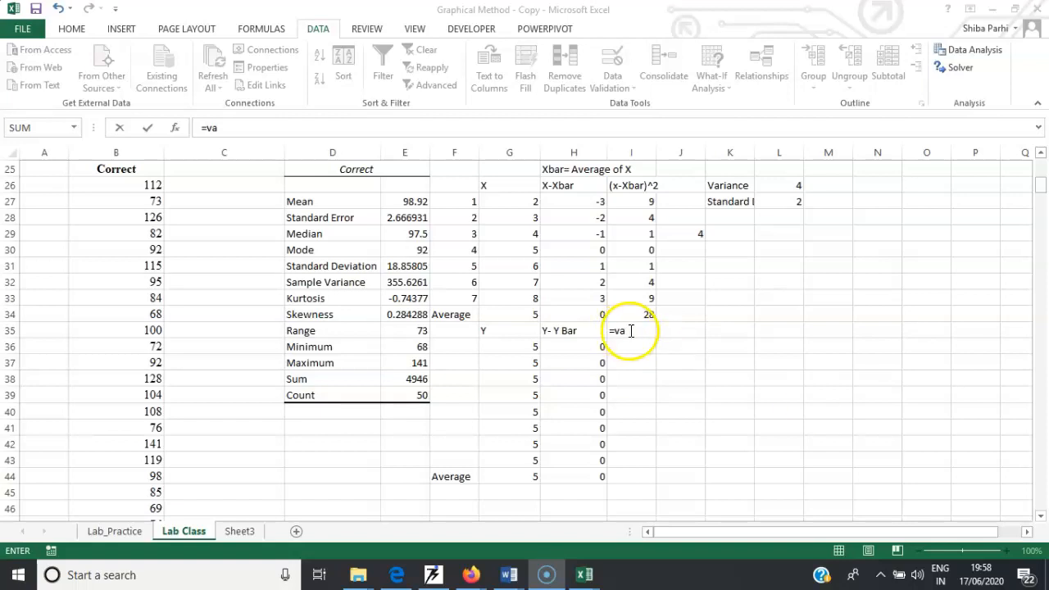
text(r)
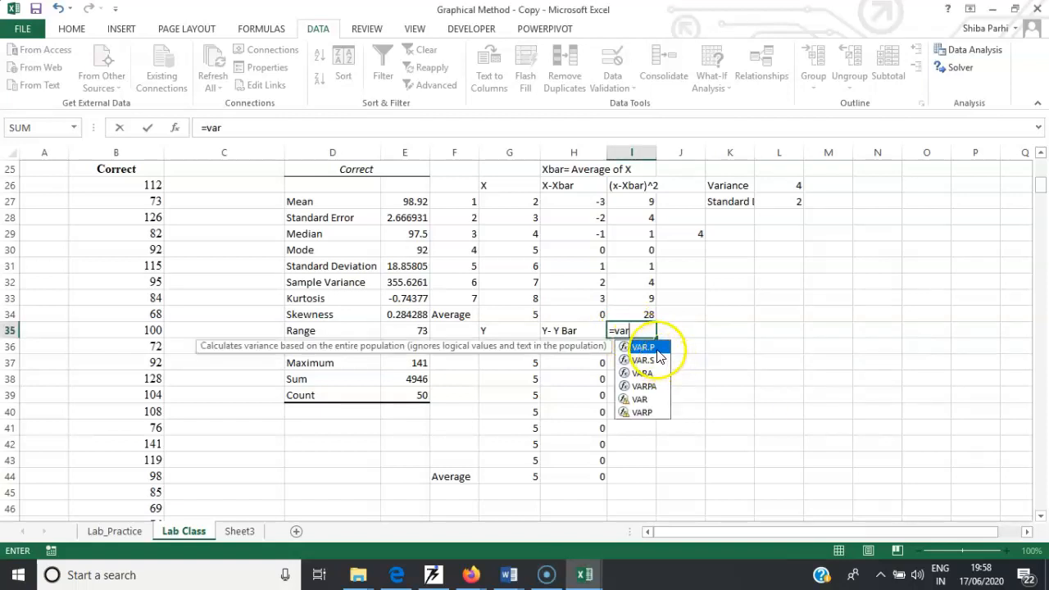
double_click(653, 350)
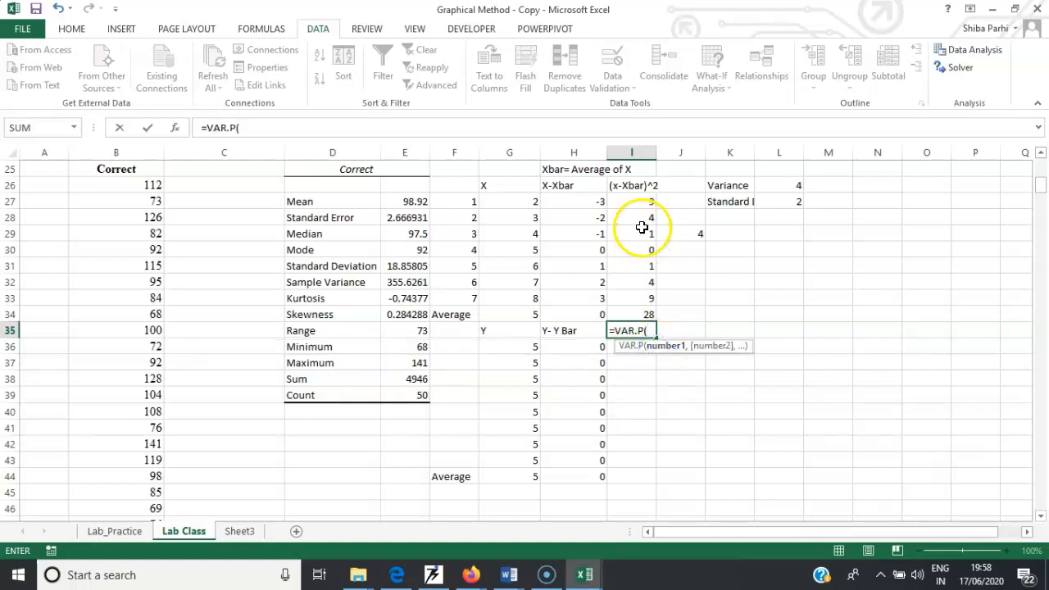
drag(636, 198, 644, 298)
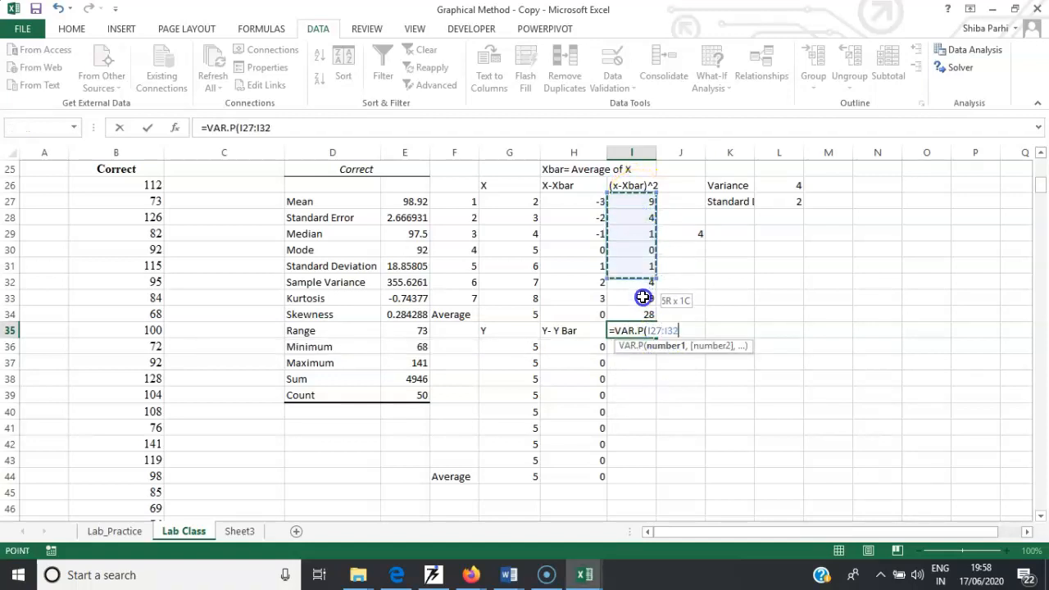
text())
key(Return)
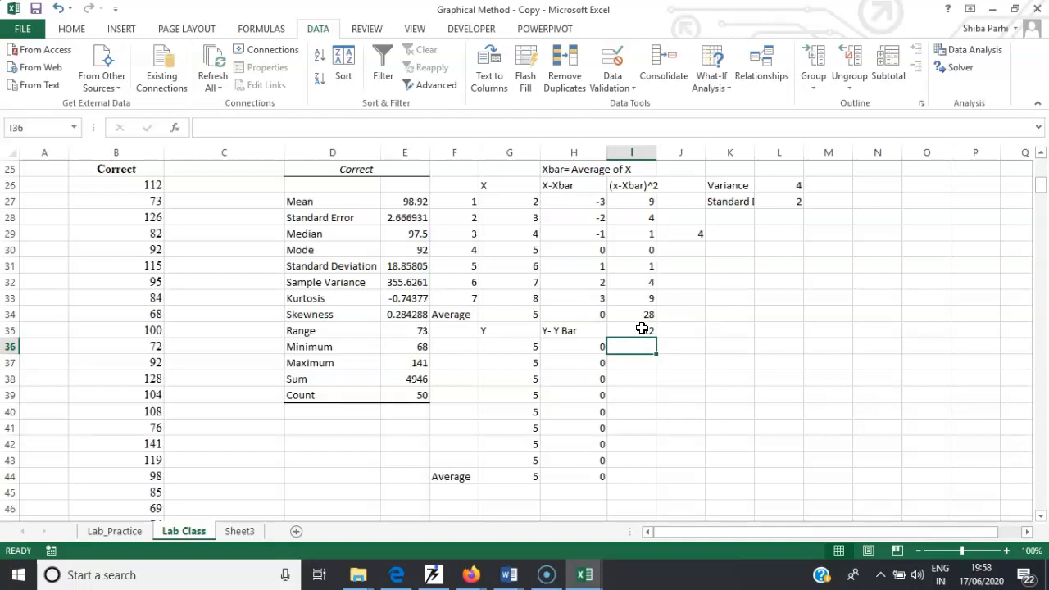
- Change the range in the I35 formula to the X values G27:G33, making it =VAR.P(G27:G33)
click(640, 332)
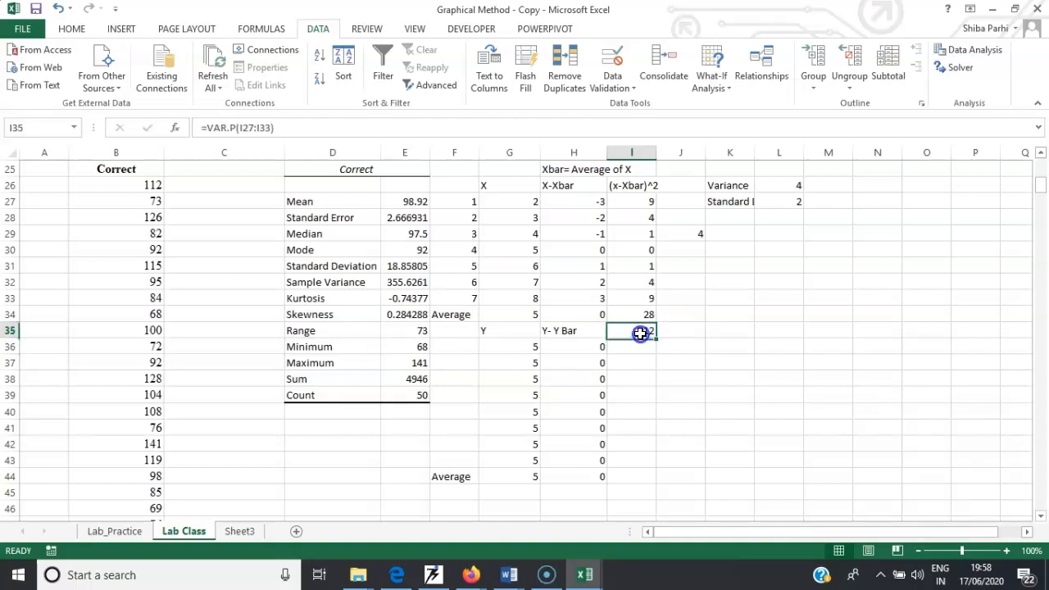
double_click(640, 333)
key(BackSpace)
key(BackSpace)
key(BackSpace)
key(BackSpace)
key(BackSpace)
key(BackSpace)
key(BackSpace)
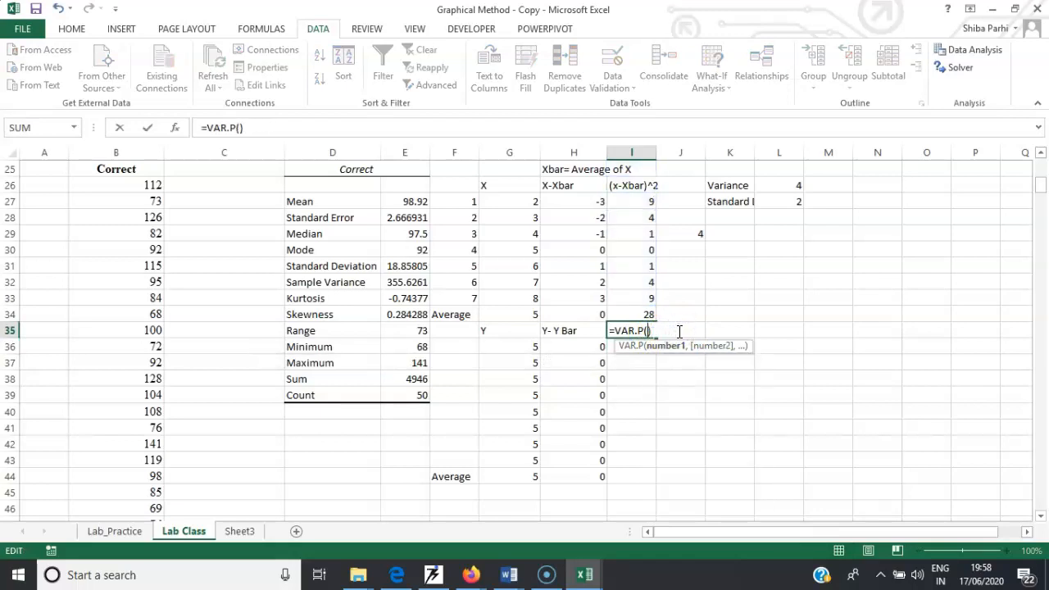
click(522, 200)
drag(522, 201, 516, 292)
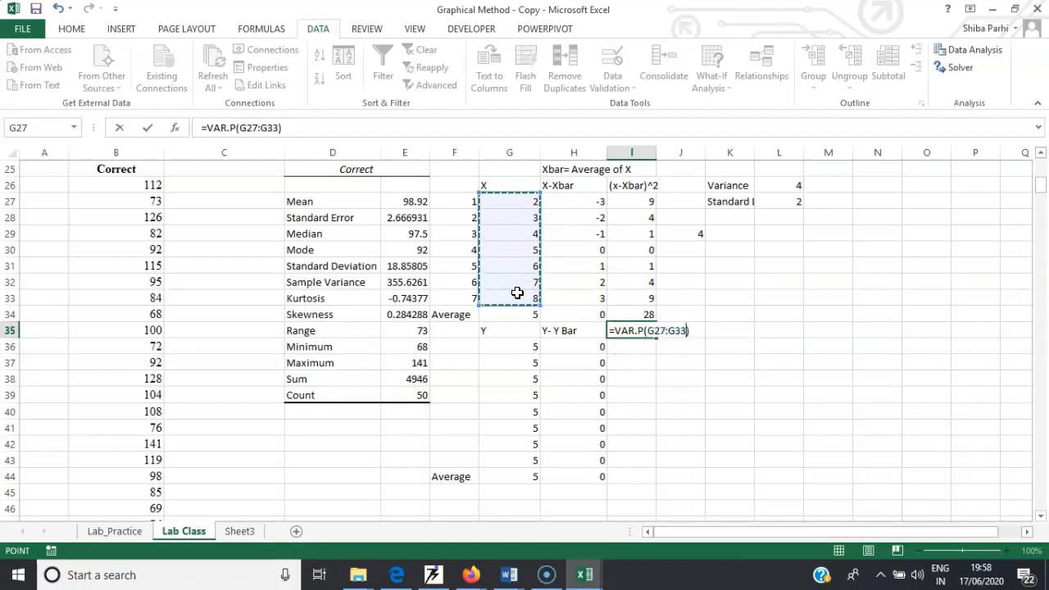
key(Return)
click(627, 341)
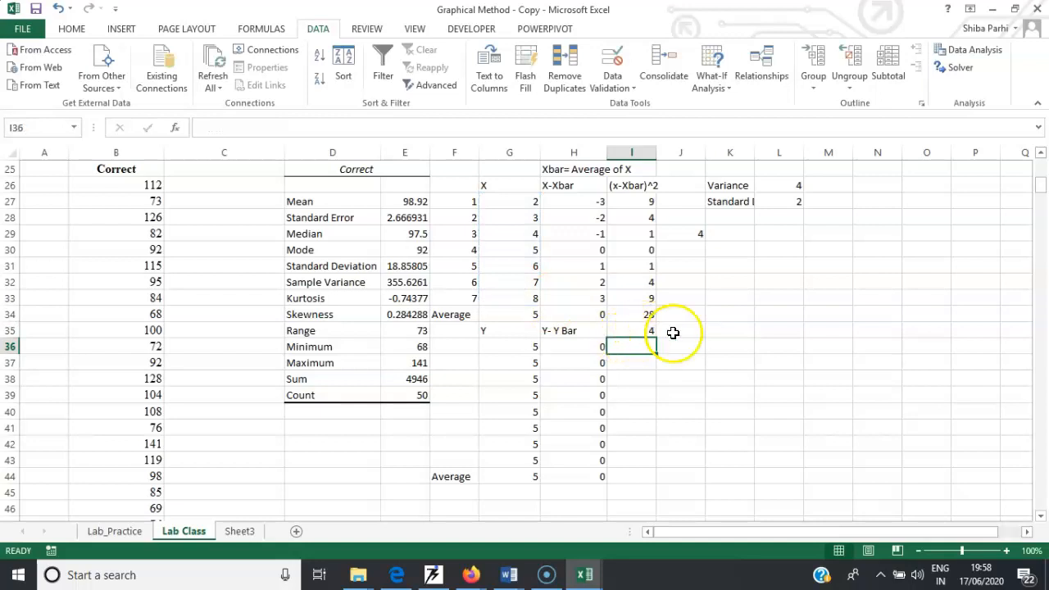
click(649, 330)
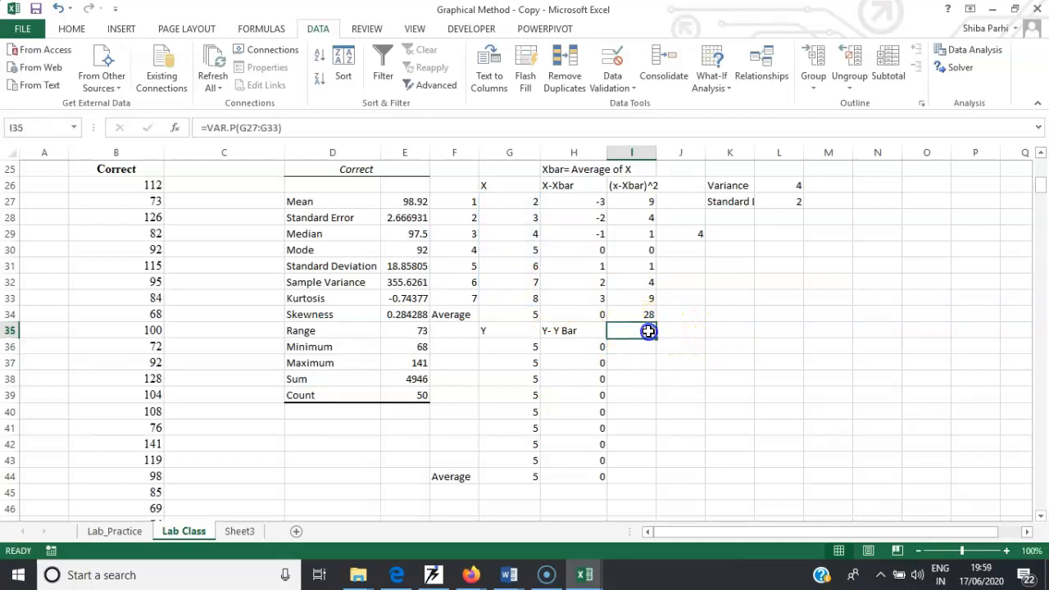
- Label cell J35 Variance and compute =STDEV.P(G27:G33) in cell I36
click(679, 330)
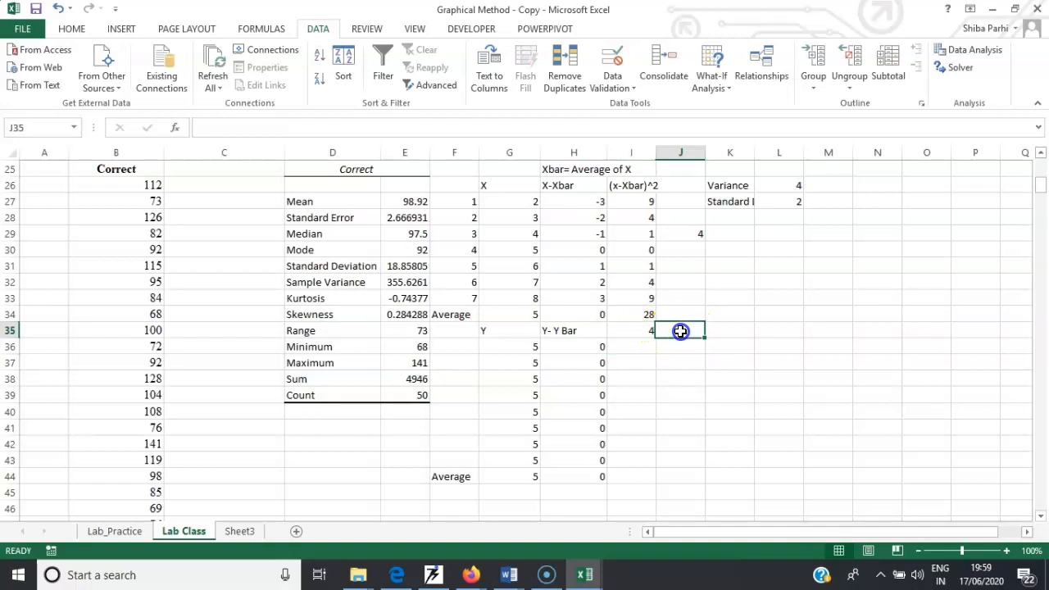
text(Variance)
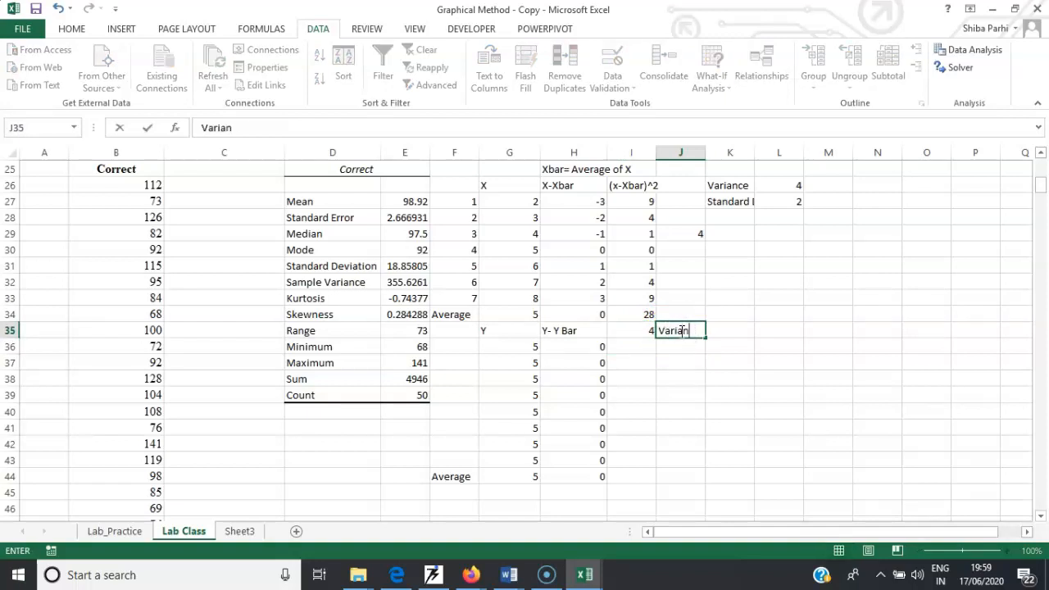
click(646, 349)
text(=)
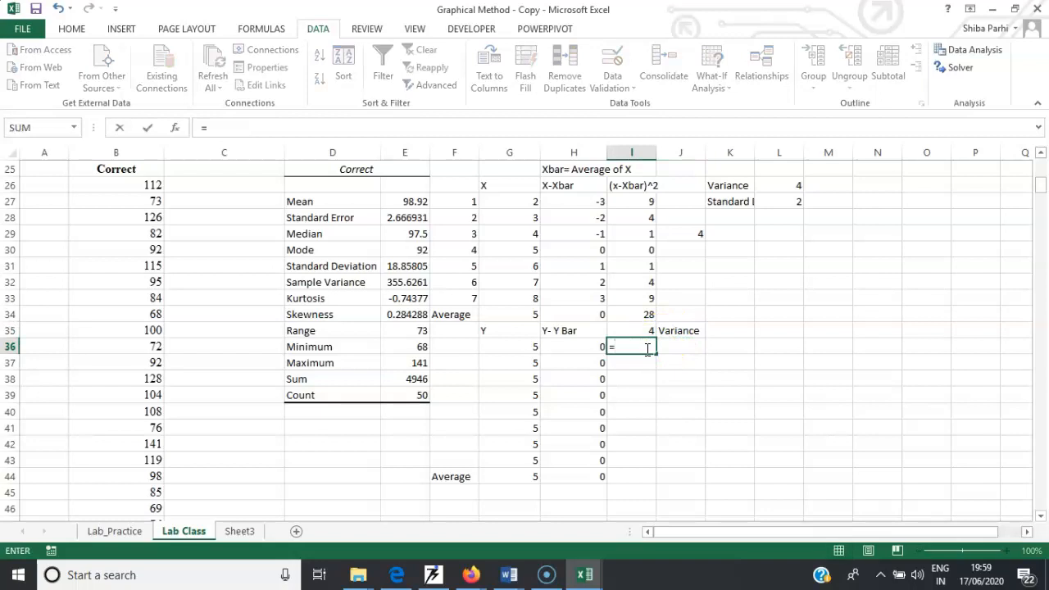
text(st)
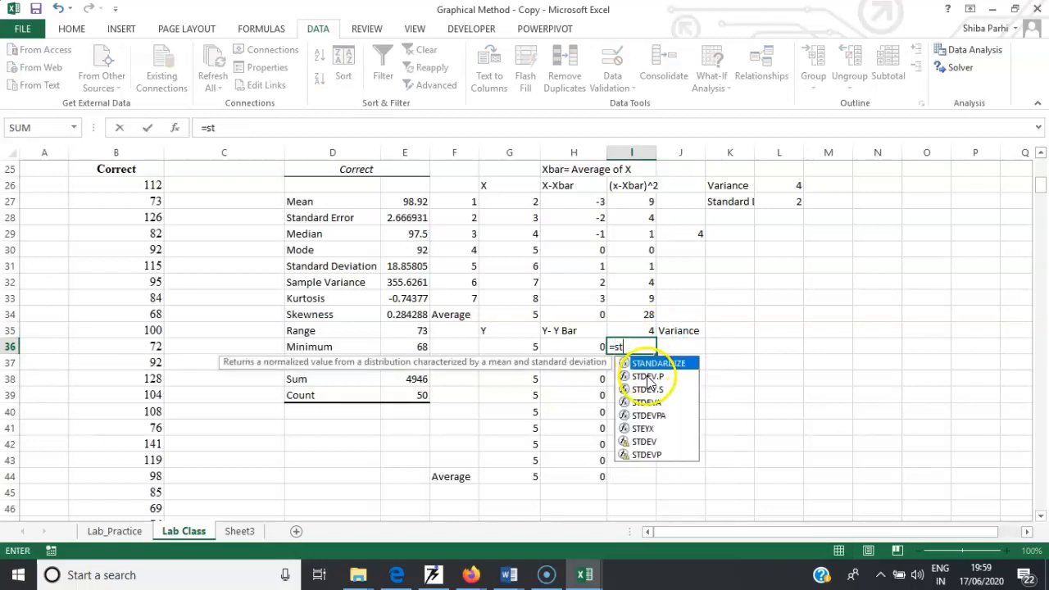
double_click(648, 376)
drag(525, 205, 526, 294)
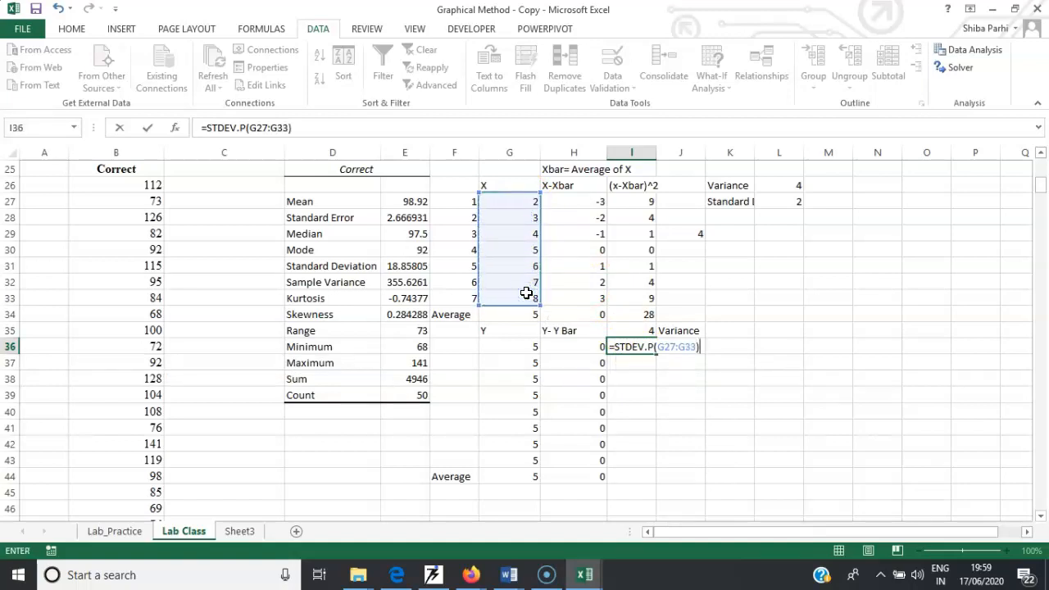
key(Return)
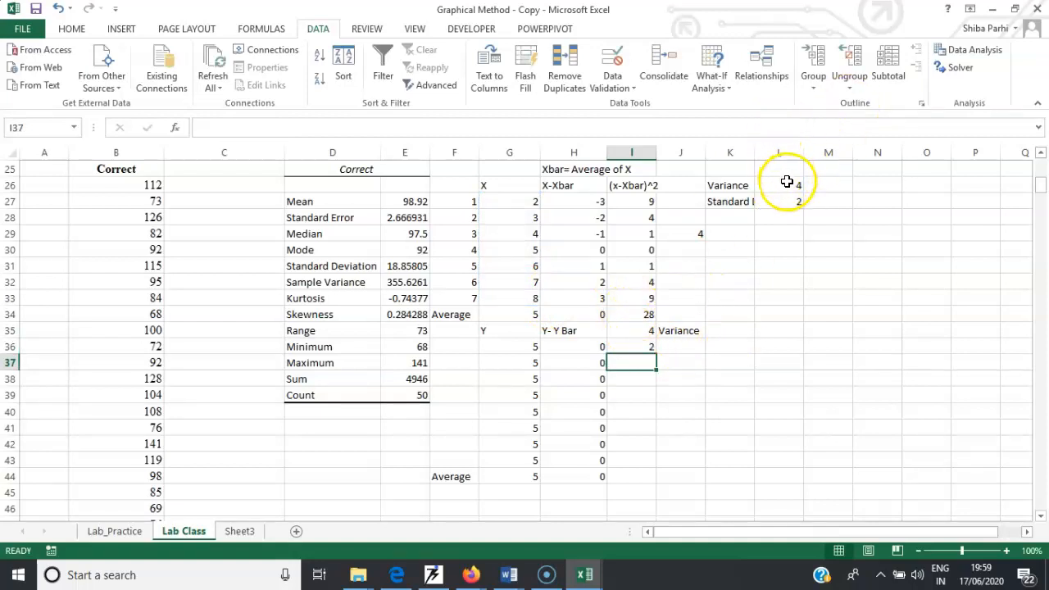
- Widen column K to fit the Standard Deviation label
drag(754, 152, 789, 155)
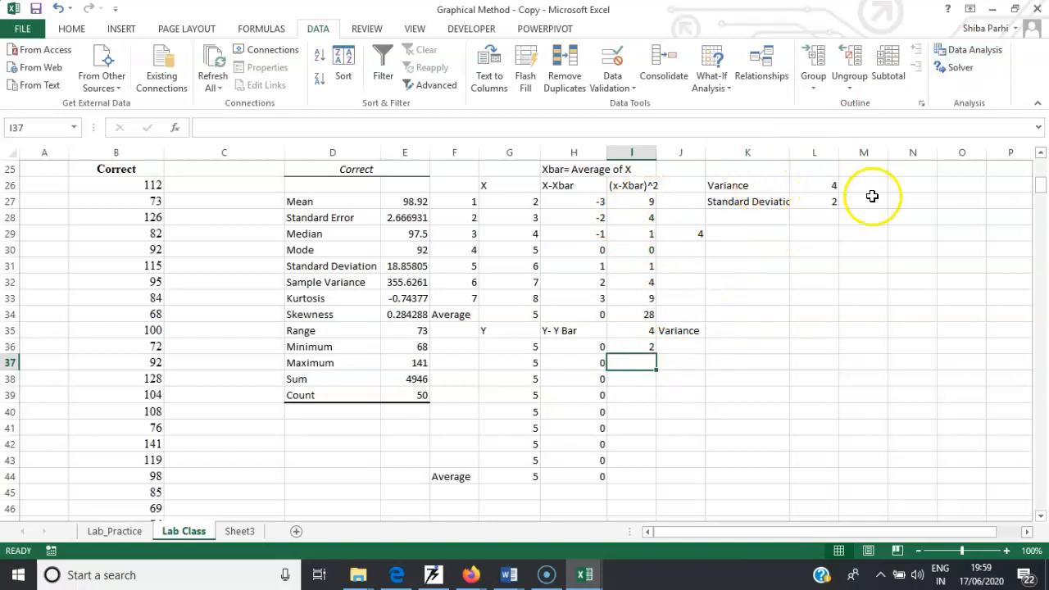
- Label cells M26 and M27 as Population next to the variance and standard deviation results
click(876, 187)
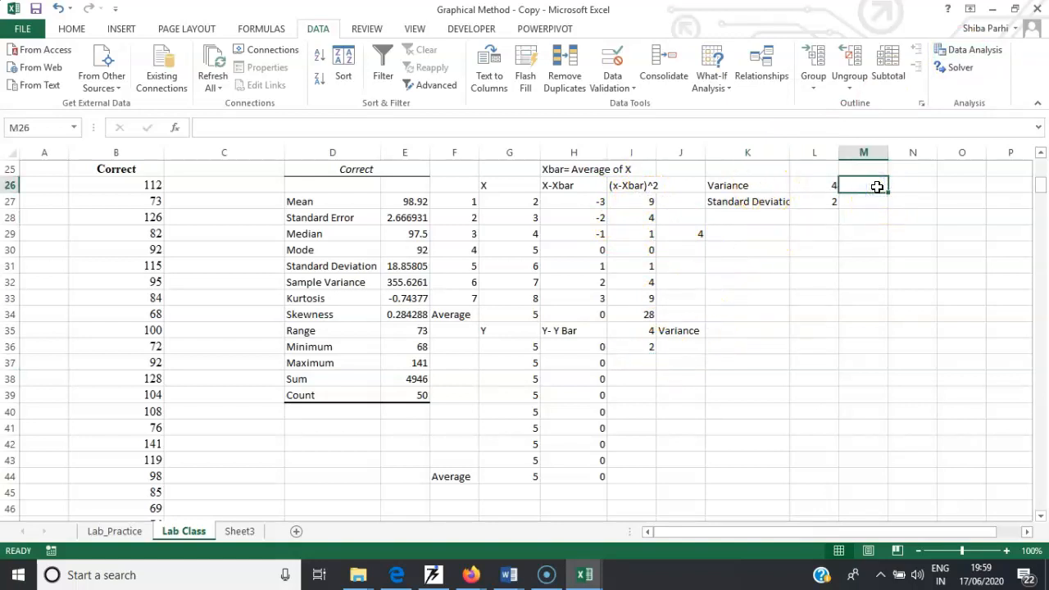
text(Populatio)
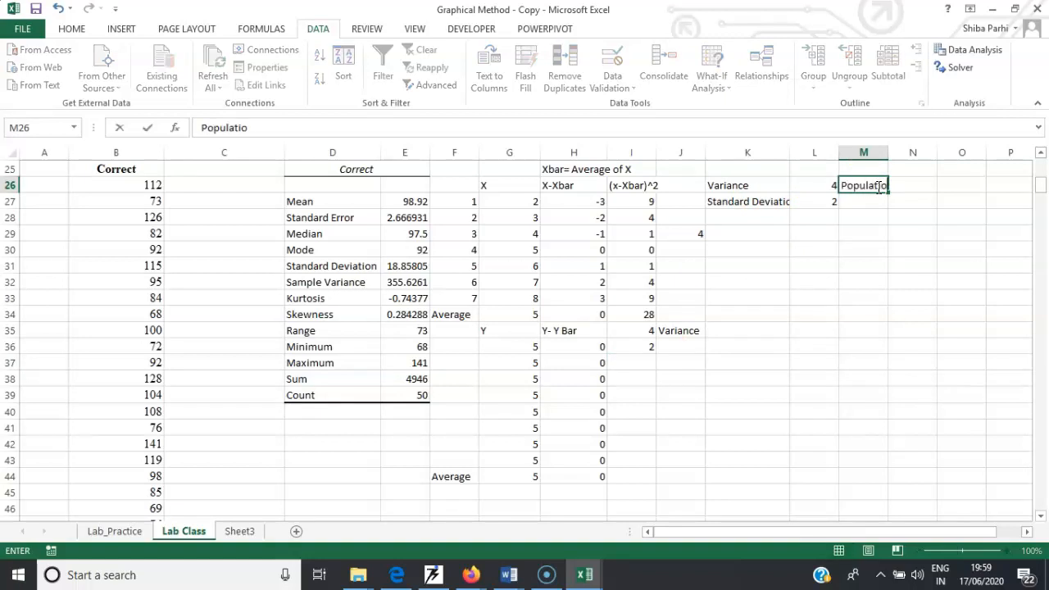
click(867, 204)
text(Population)
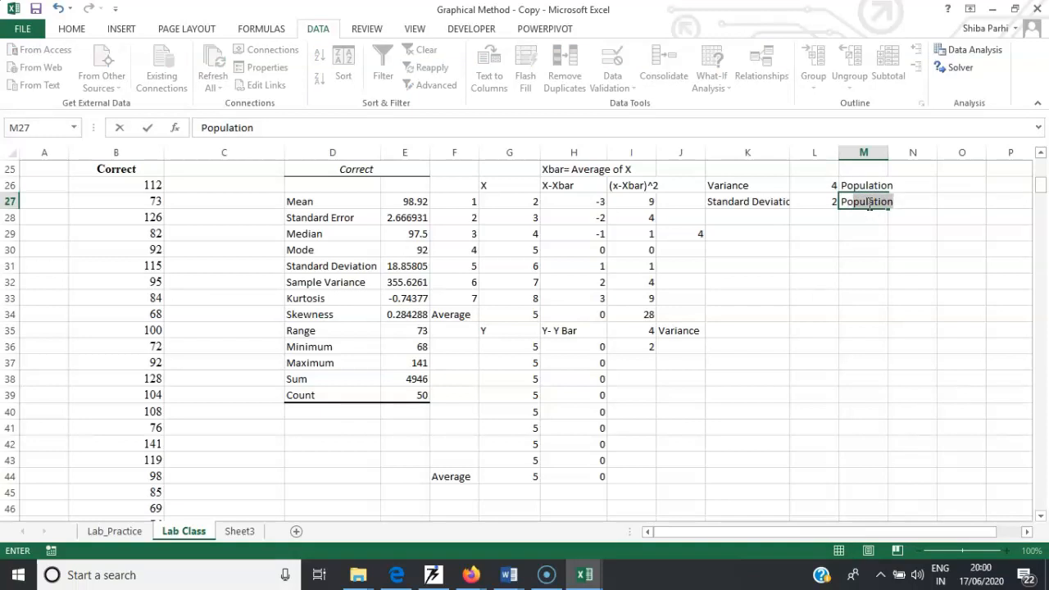
key(Return)
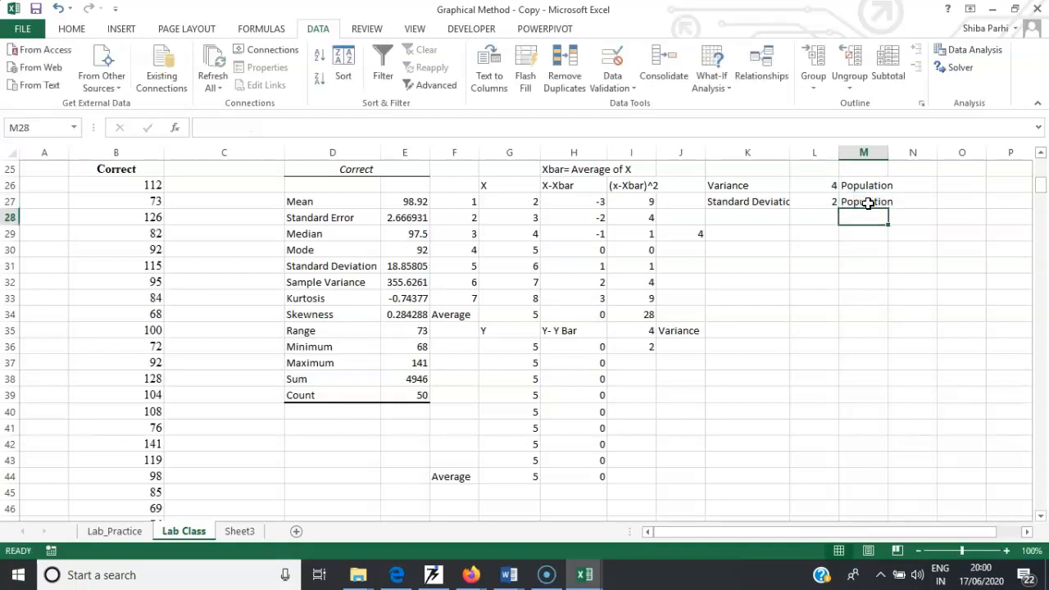
- Label cell K29 Sample Variance and compute =I34/6 in cell L29
click(727, 236)
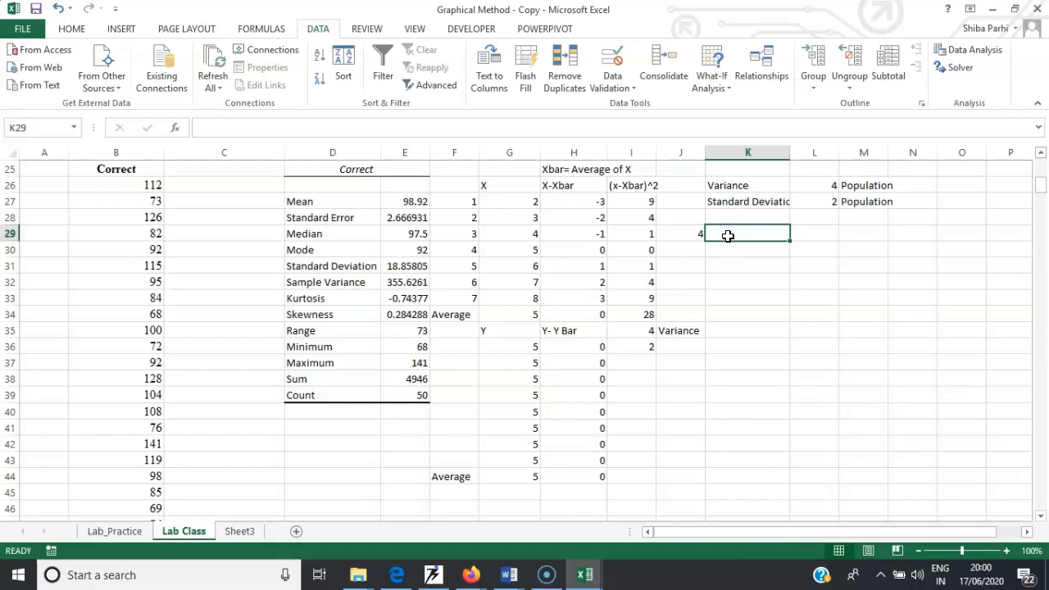
text(Sample Variance)
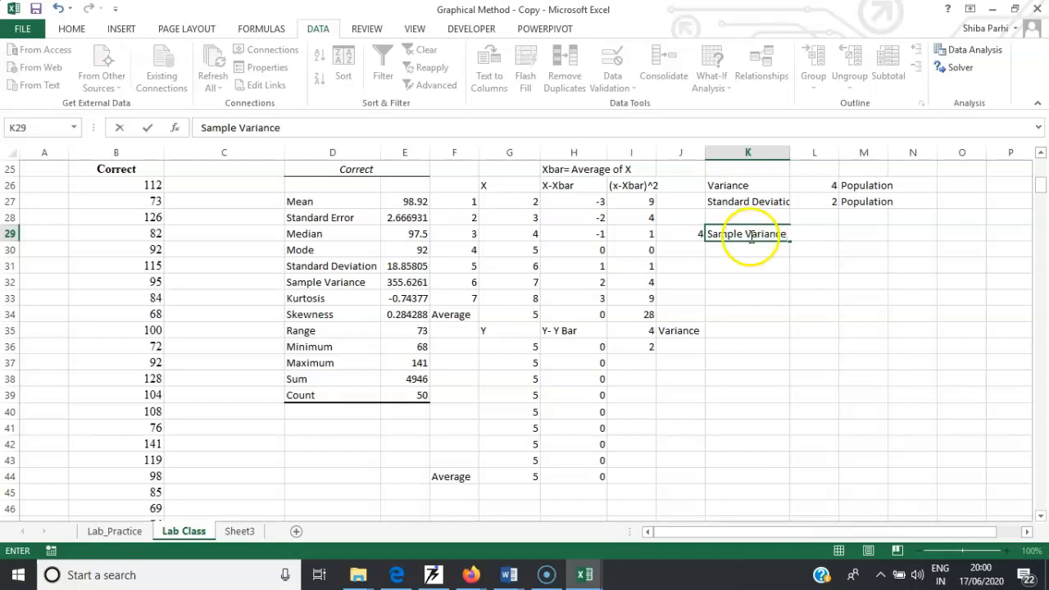
click(856, 253)
double_click(826, 235)
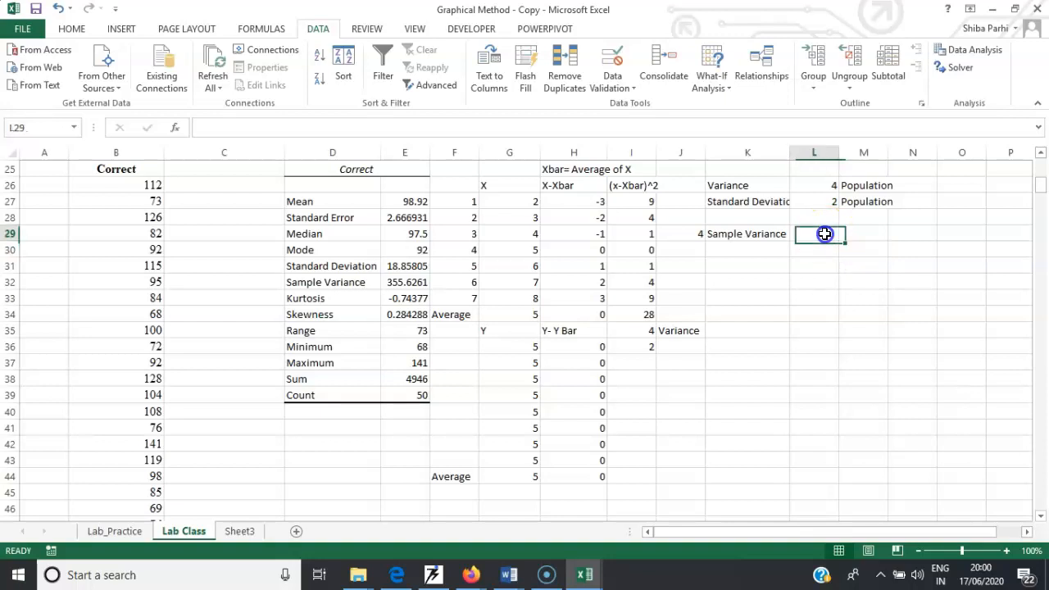
text(=)
click(644, 315)
text(/)
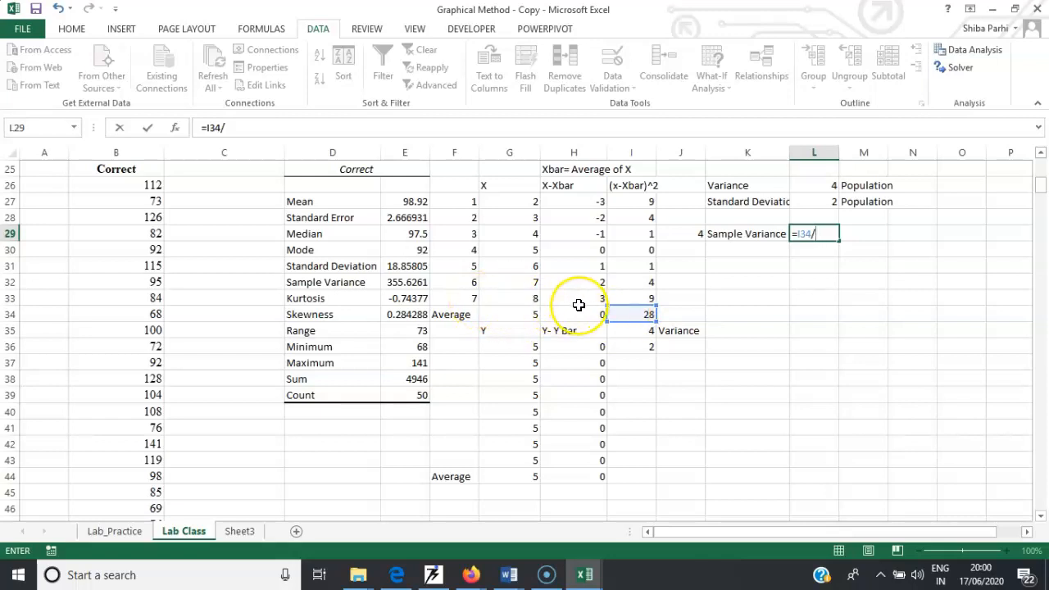
key(Return)
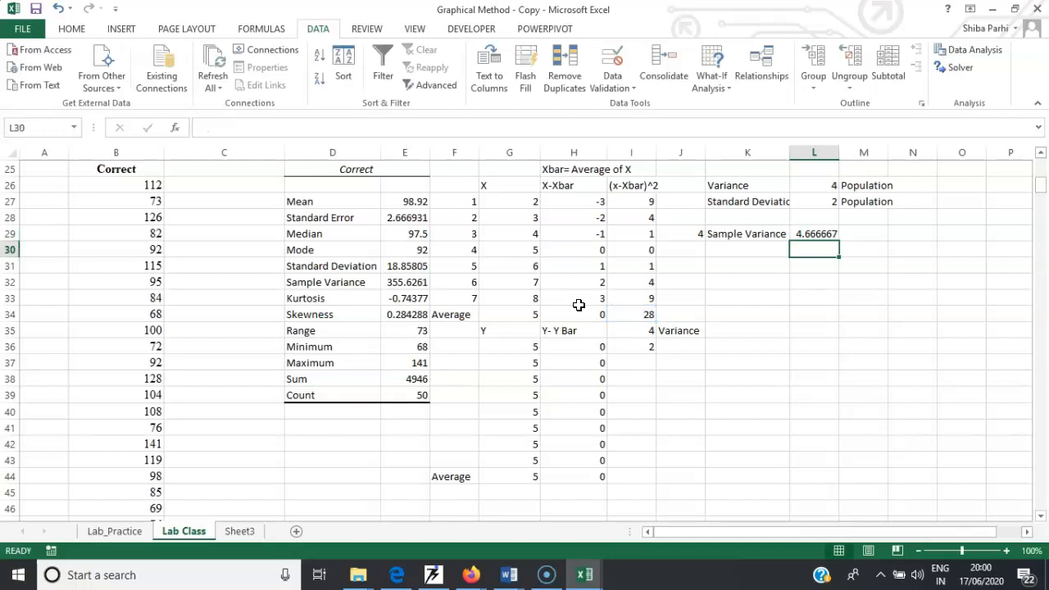
- Label cell K30 Sample Stdev
click(739, 250)
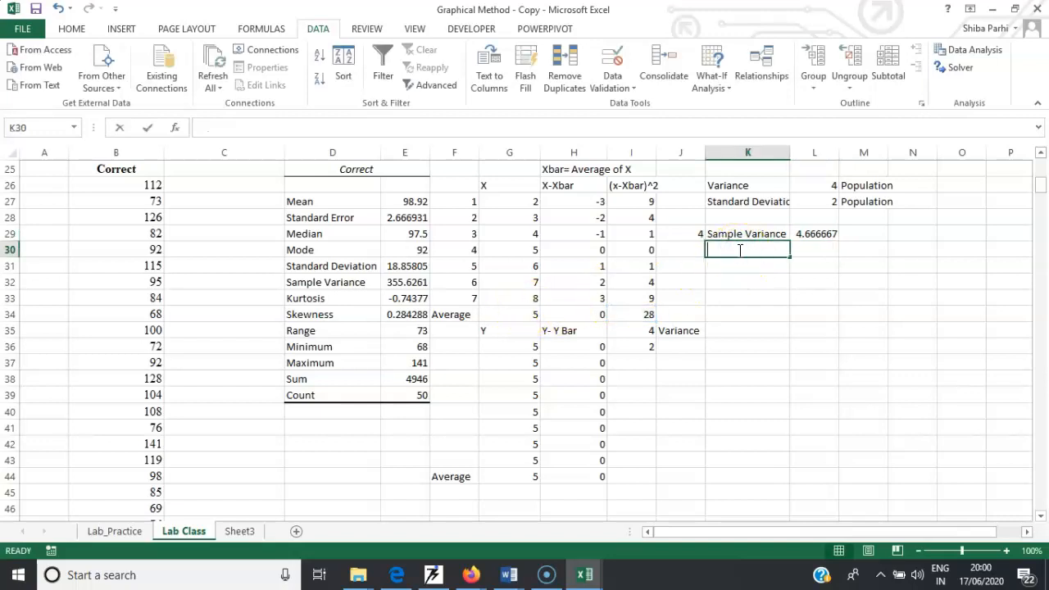
text(Sample)
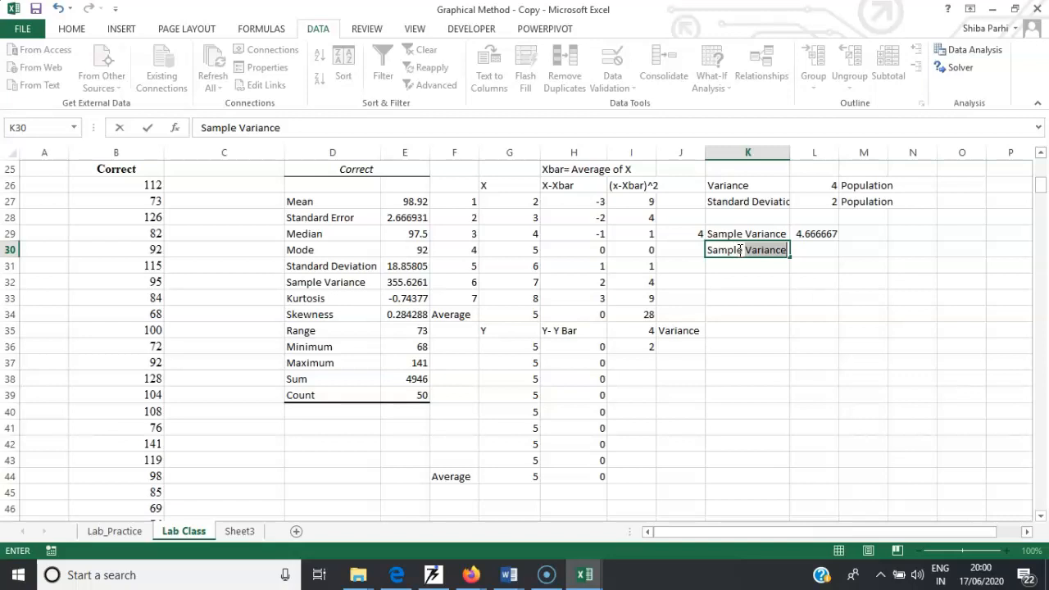
text( Stdev)
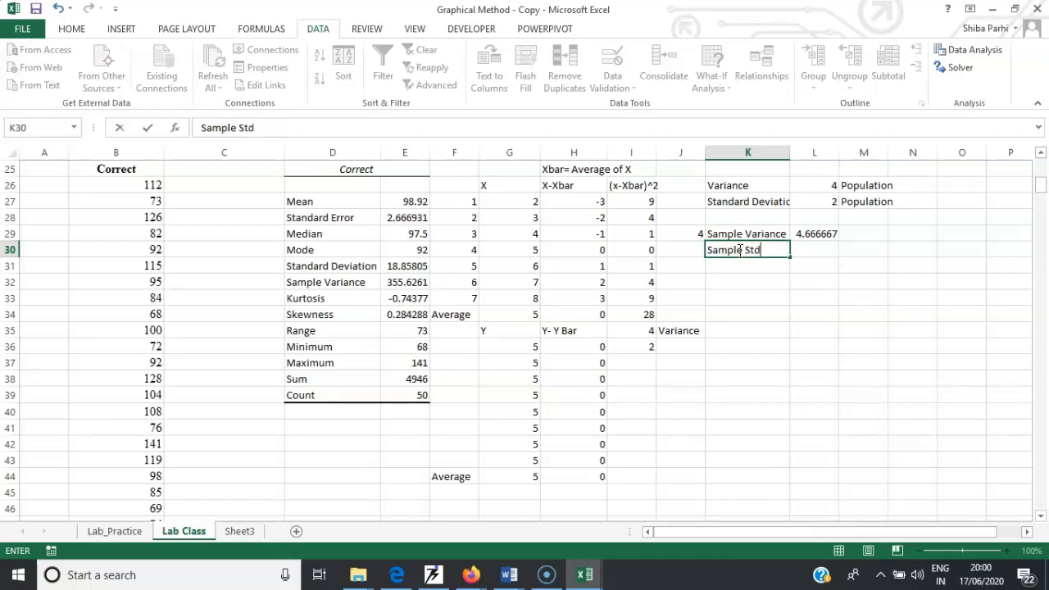
- Compute the square root of the sample variance in L30 with =SQRT(L29)
click(816, 253)
text(=)
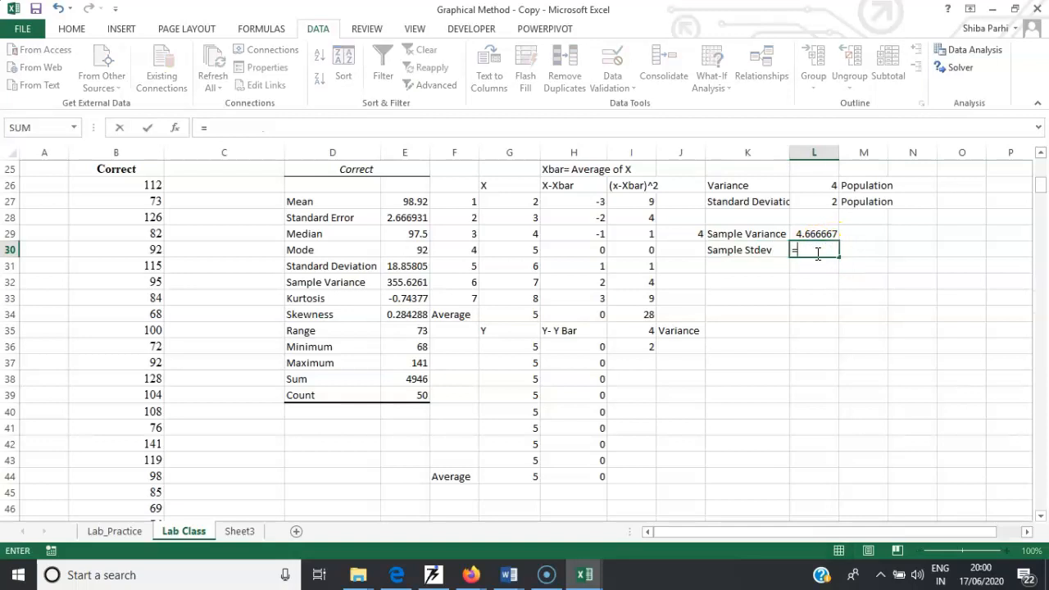
text(s)
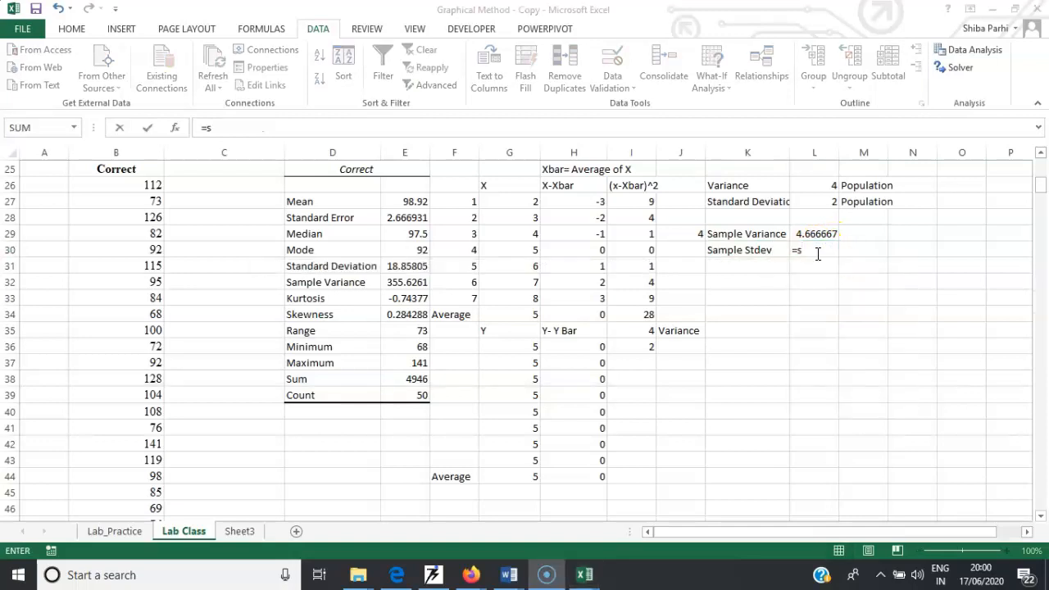
click(810, 253)
click(809, 250)
click(813, 248)
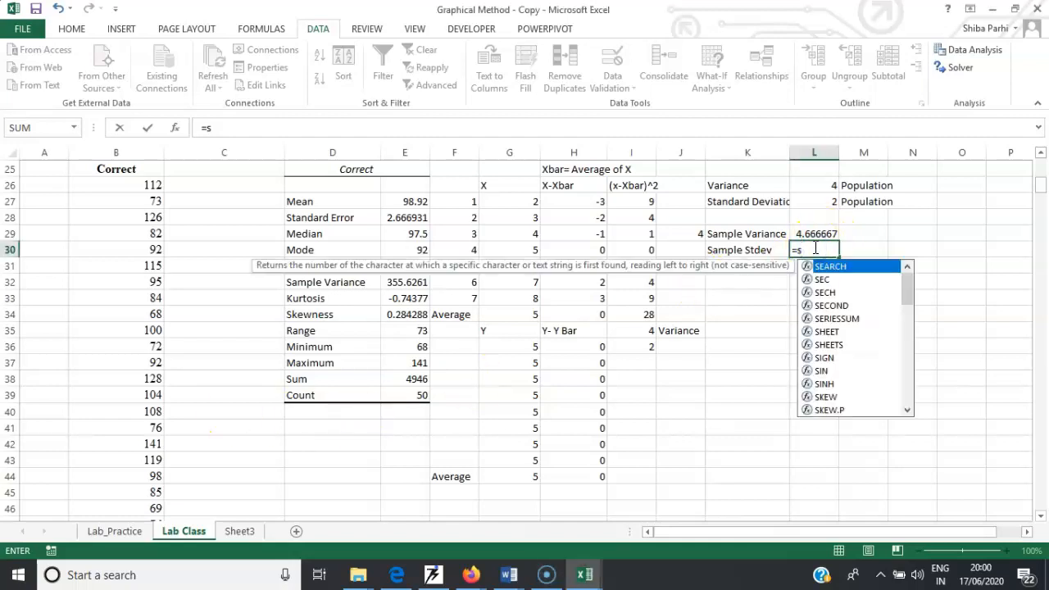
text(qr)
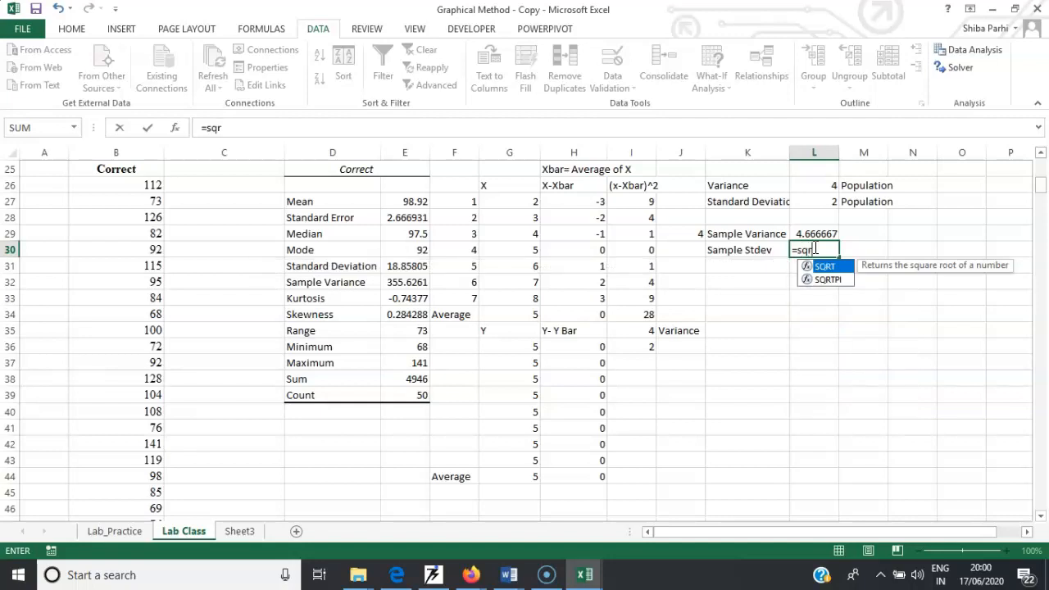
text(t()
click(808, 235)
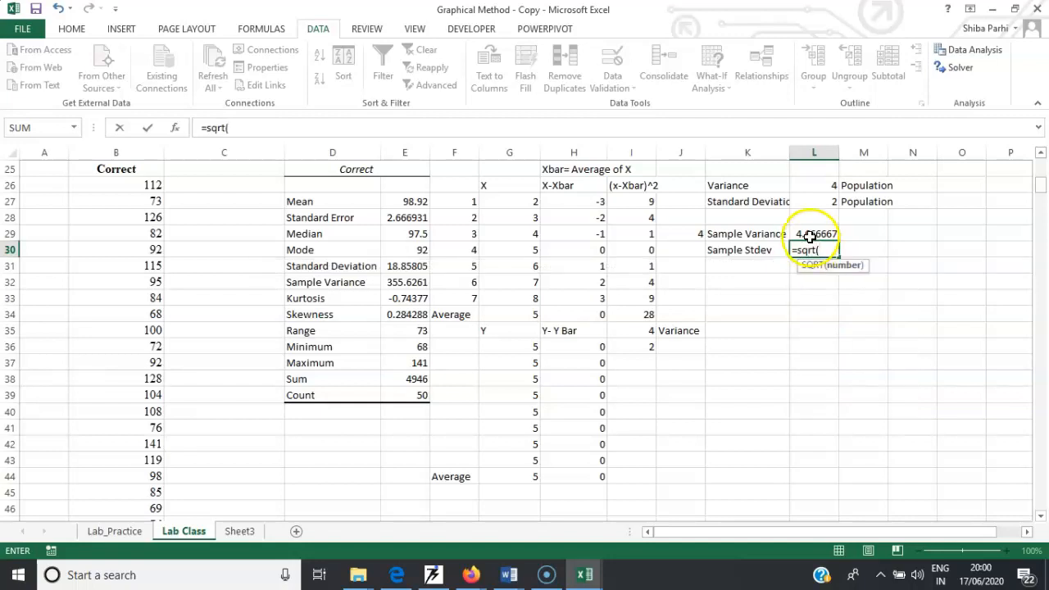
text())
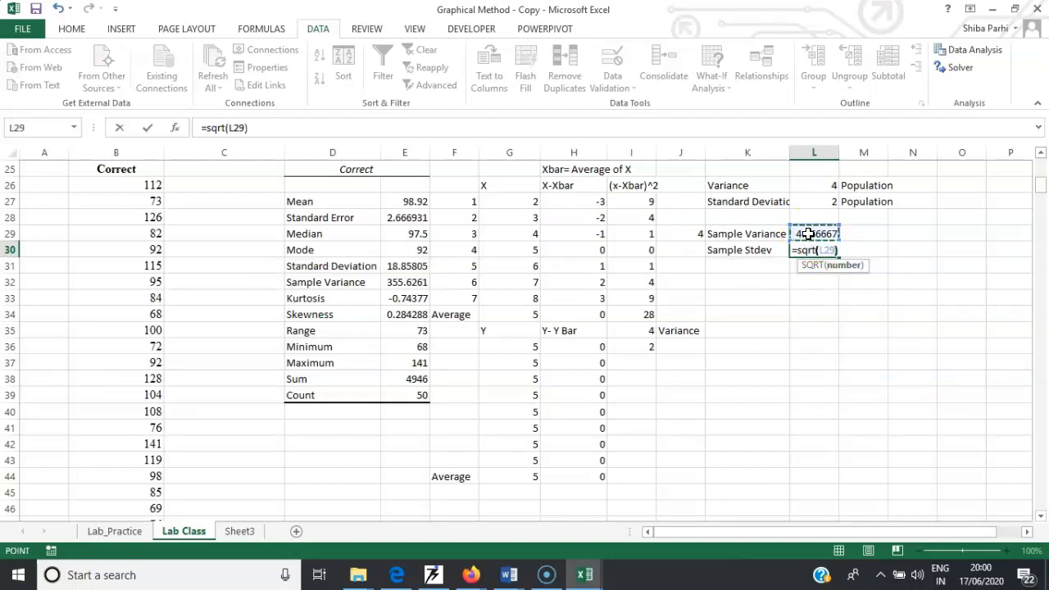
key(Return)
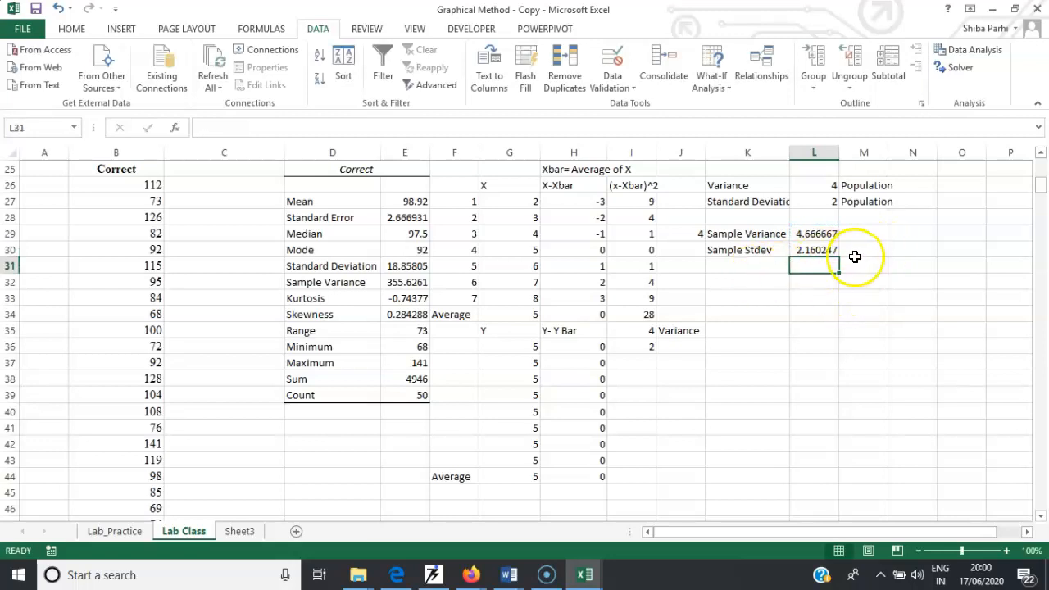
- Enter =STDEV.S(G27:G33) in cell L31 over the X values
click(740, 271)
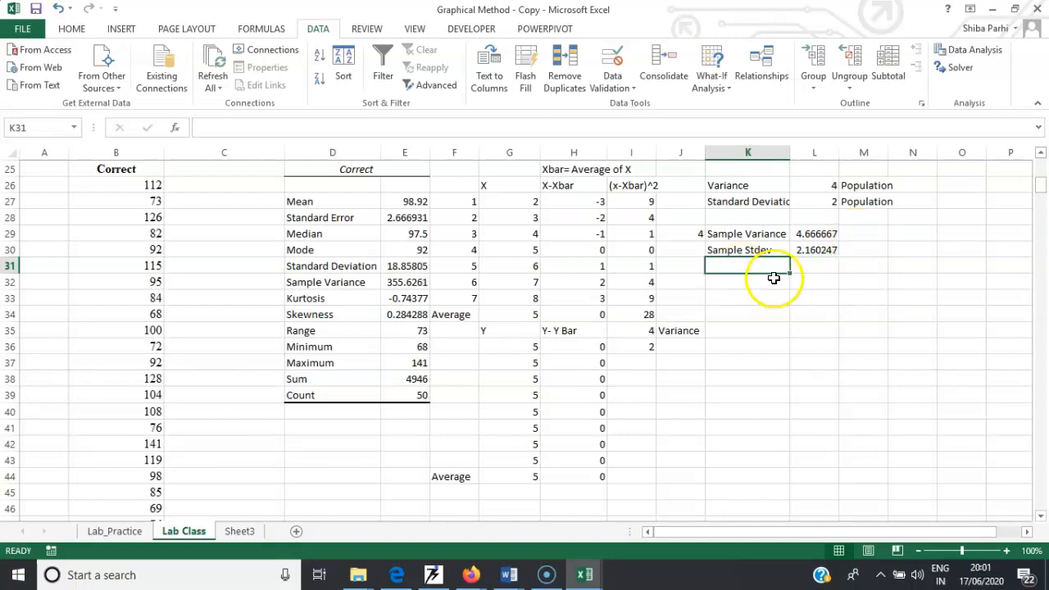
click(815, 266)
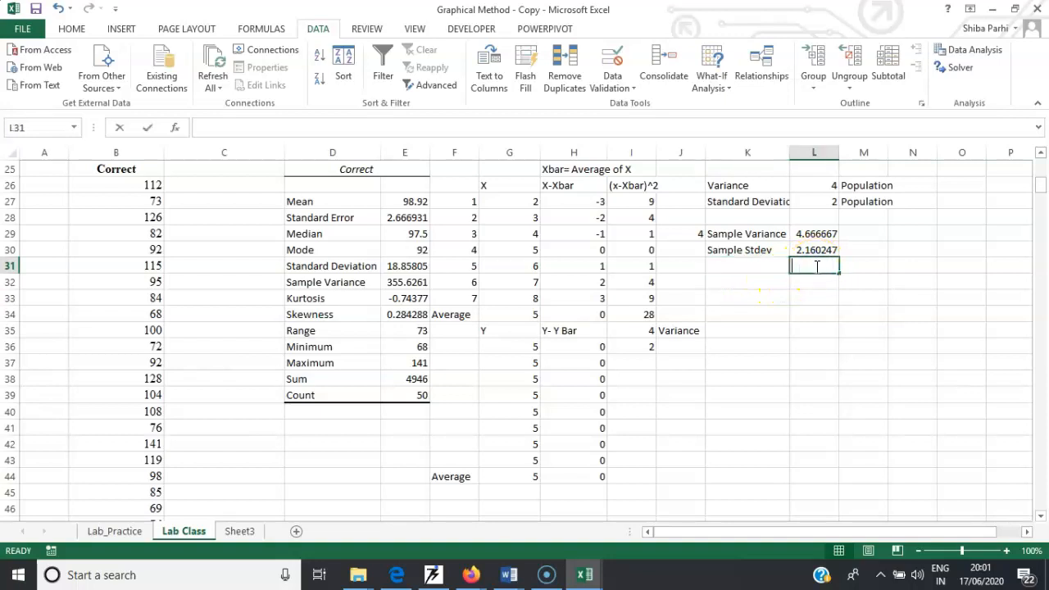
text(=st)
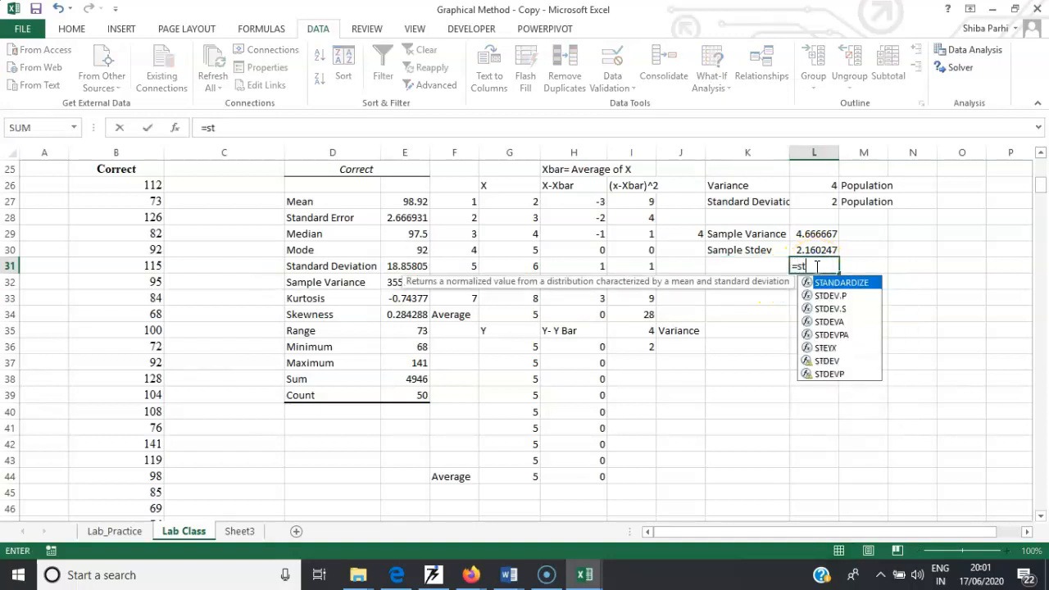
double_click(832, 308)
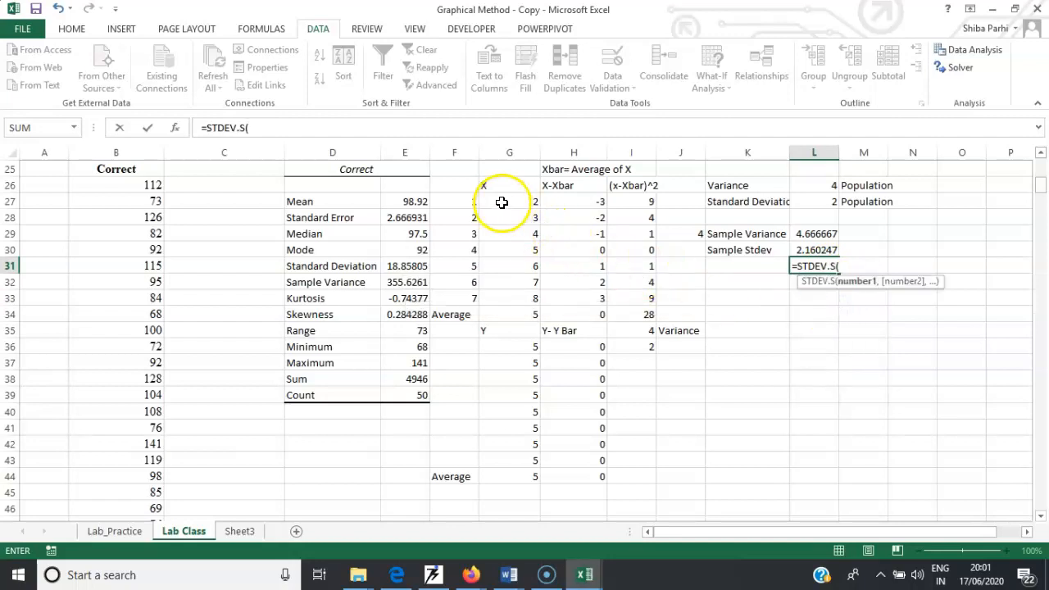
drag(521, 200, 528, 297)
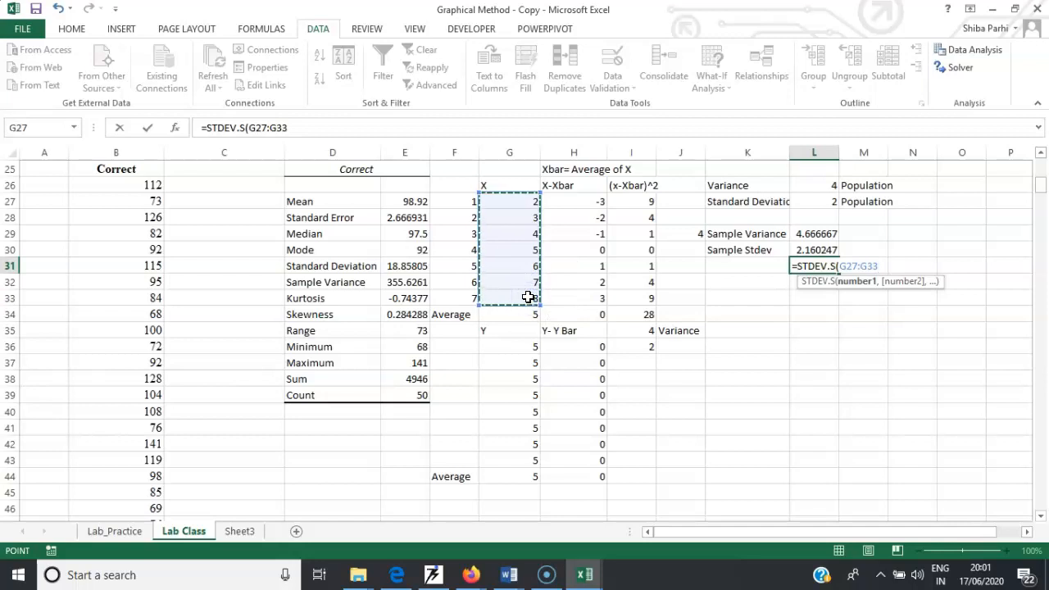
text())
key(Return)
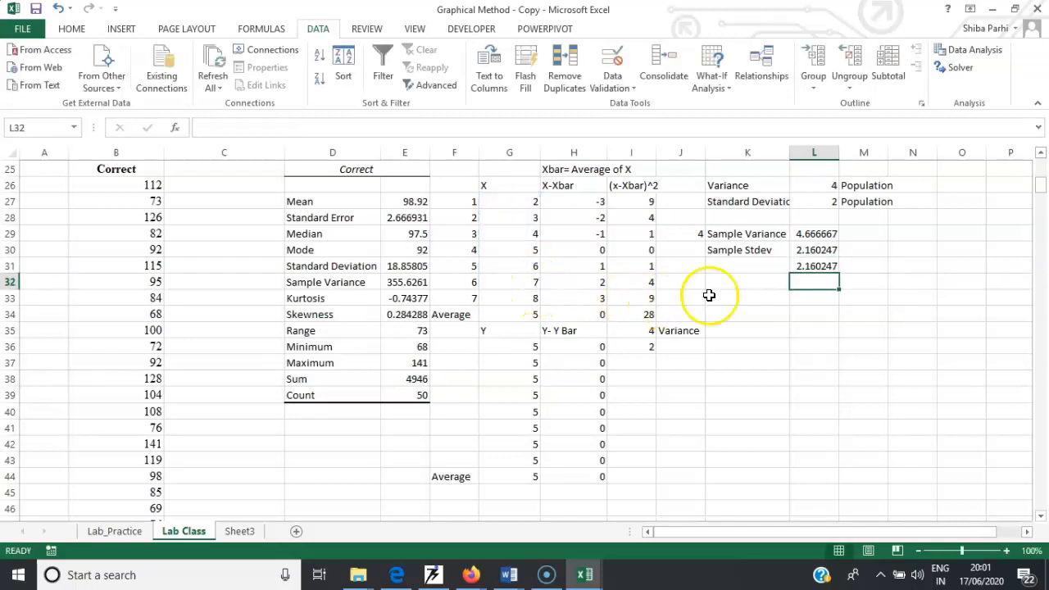
- Label cell K31 Sample Stdev
click(767, 272)
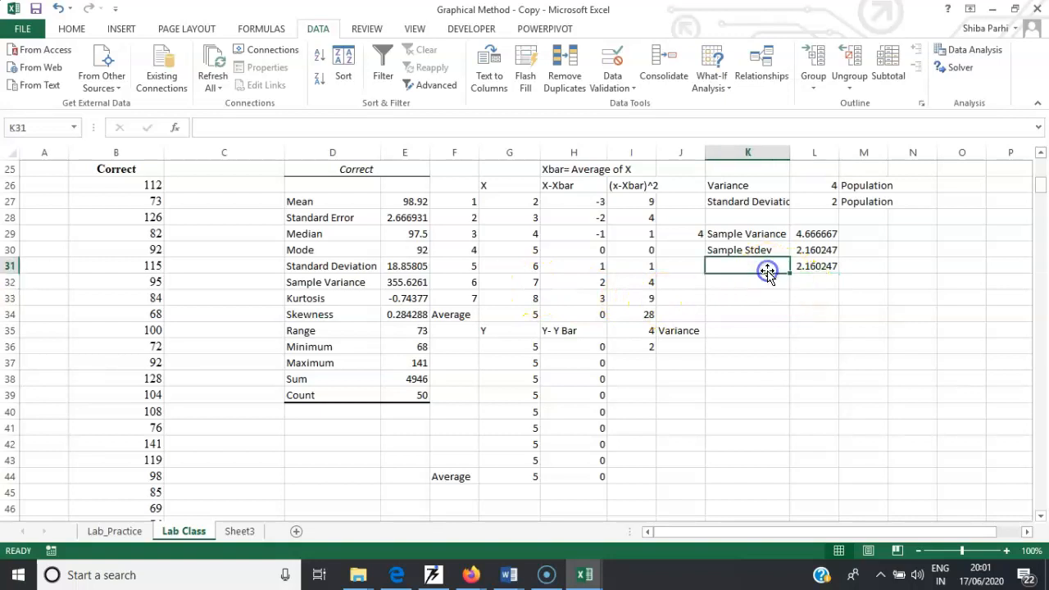
text(Sample S)
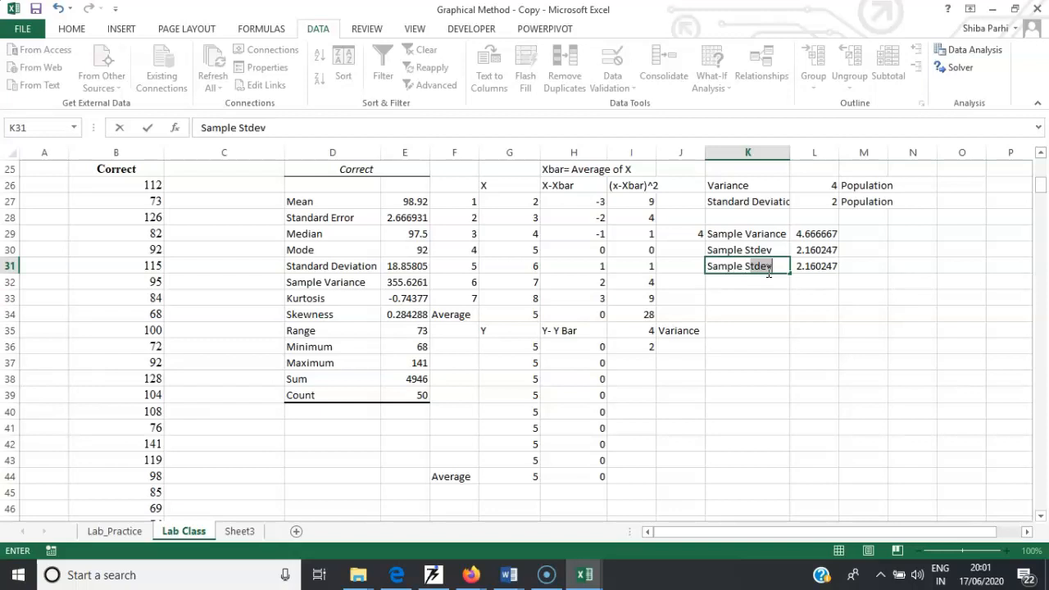
- Label cell K32 Sample Variance and compute =VAR.S(G27:G33) in cell L32
click(752, 283)
text(Sam)
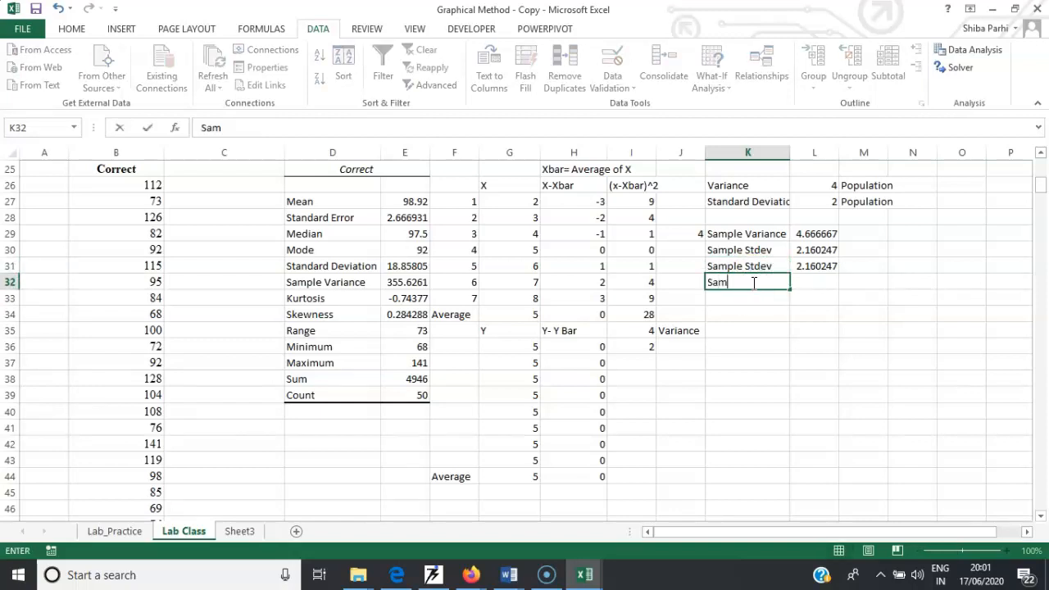
text(ple Variance)
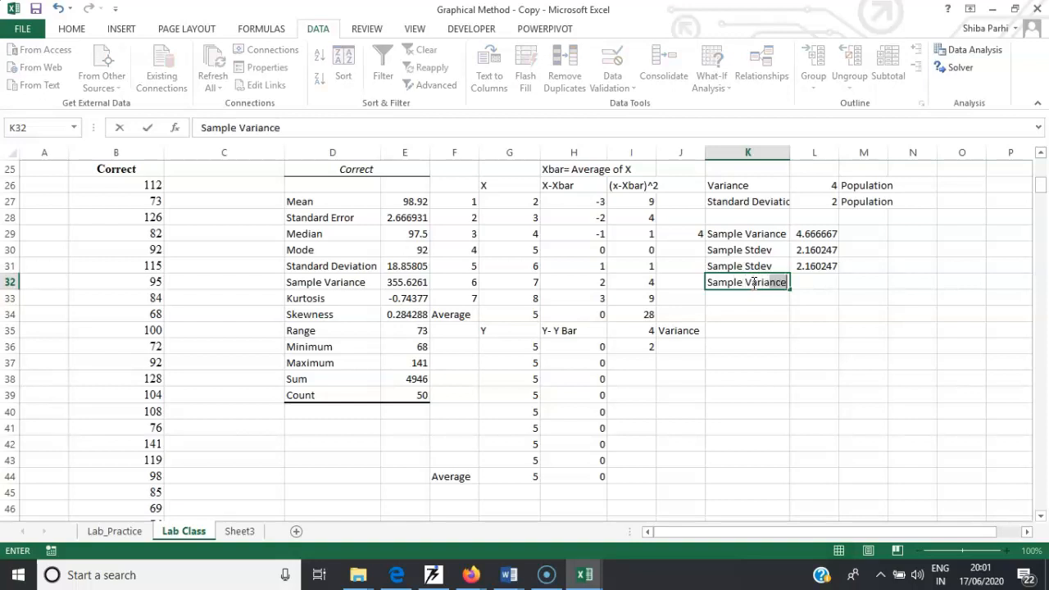
click(804, 281)
text(=)
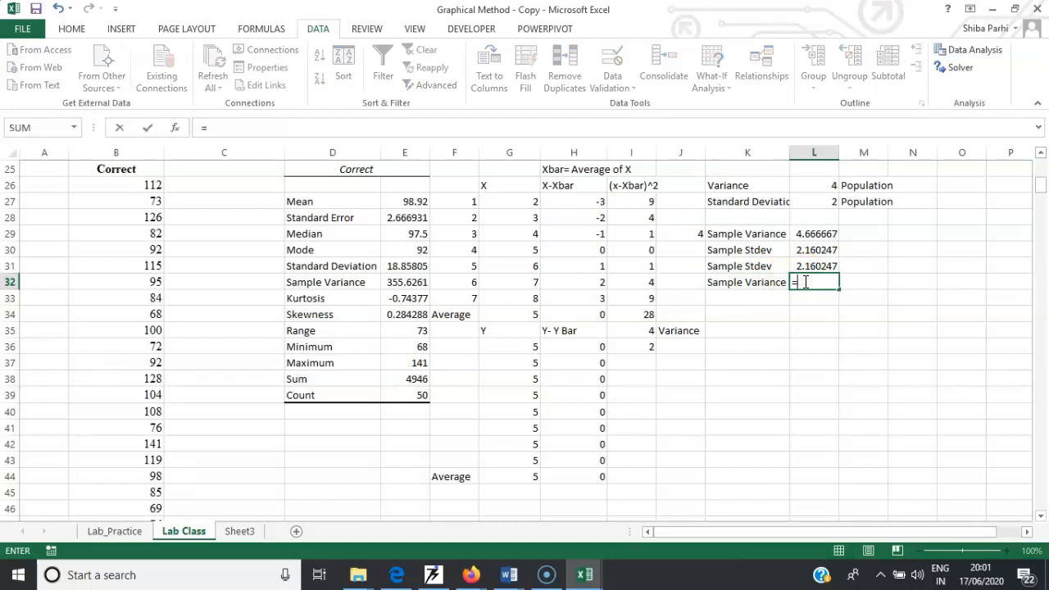
text(var)
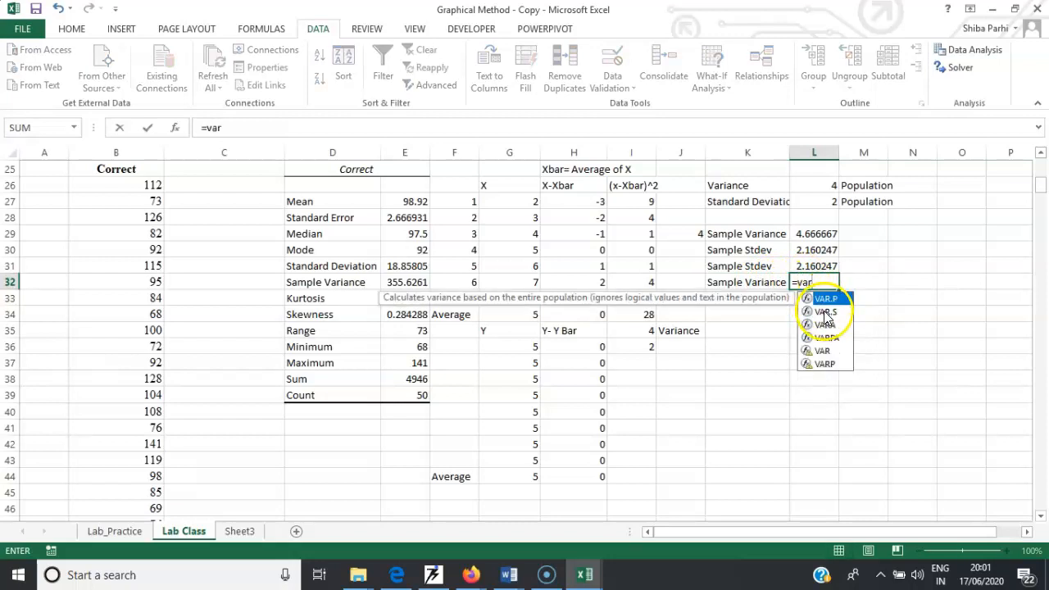
double_click(825, 311)
drag(528, 201, 533, 298)
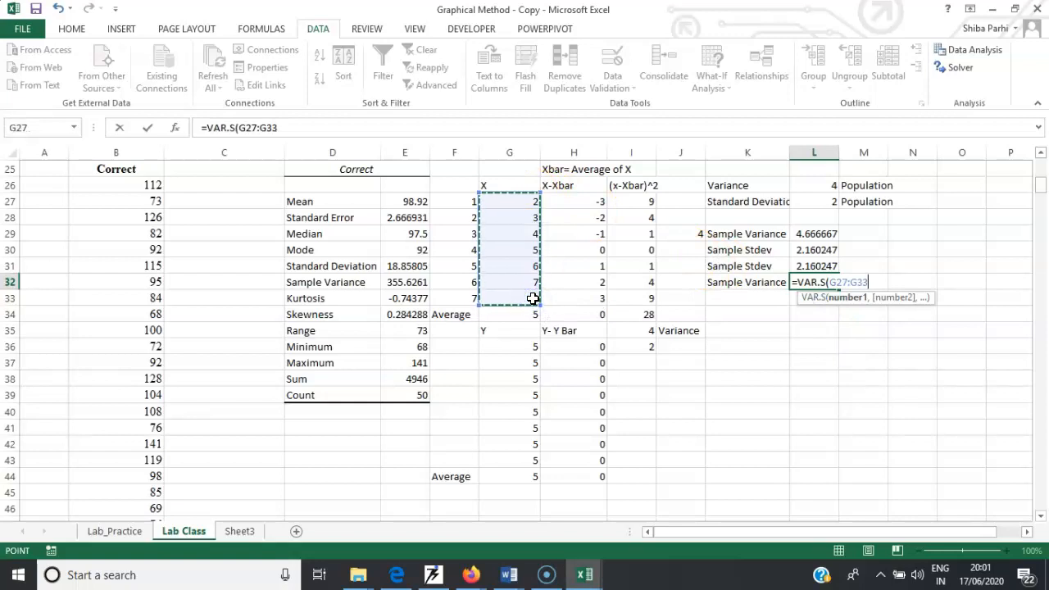
key(Return)
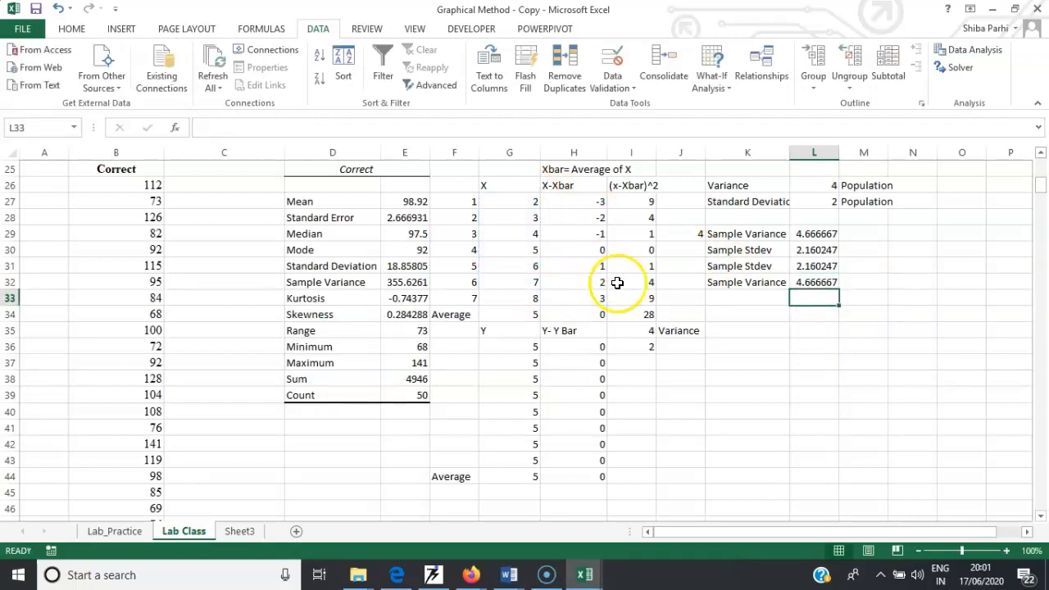
- Inspect the manual sample variance formula in cell L29
click(802, 235)
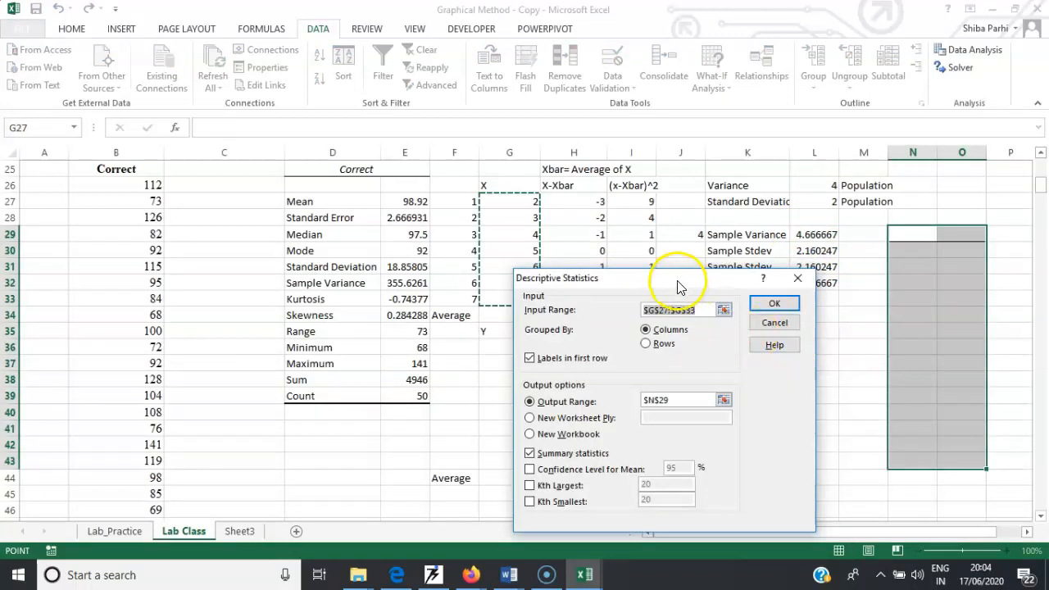
drag(672, 276, 774, 232)
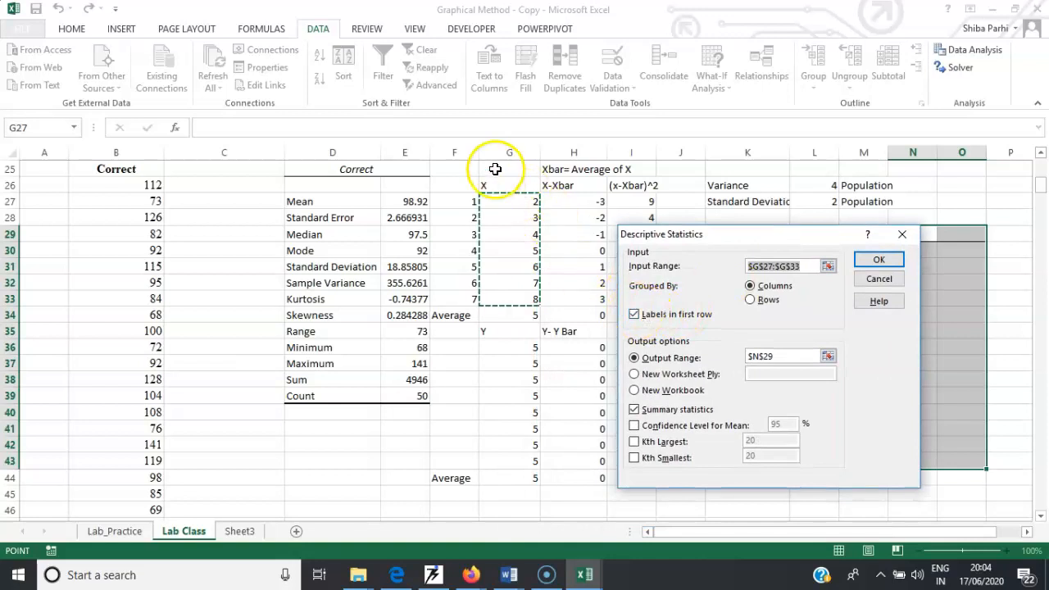
- Run Descriptive Statistics on the X values G26:G33 with labels in first row, summary statistics, output at N29
drag(505, 185, 506, 298)
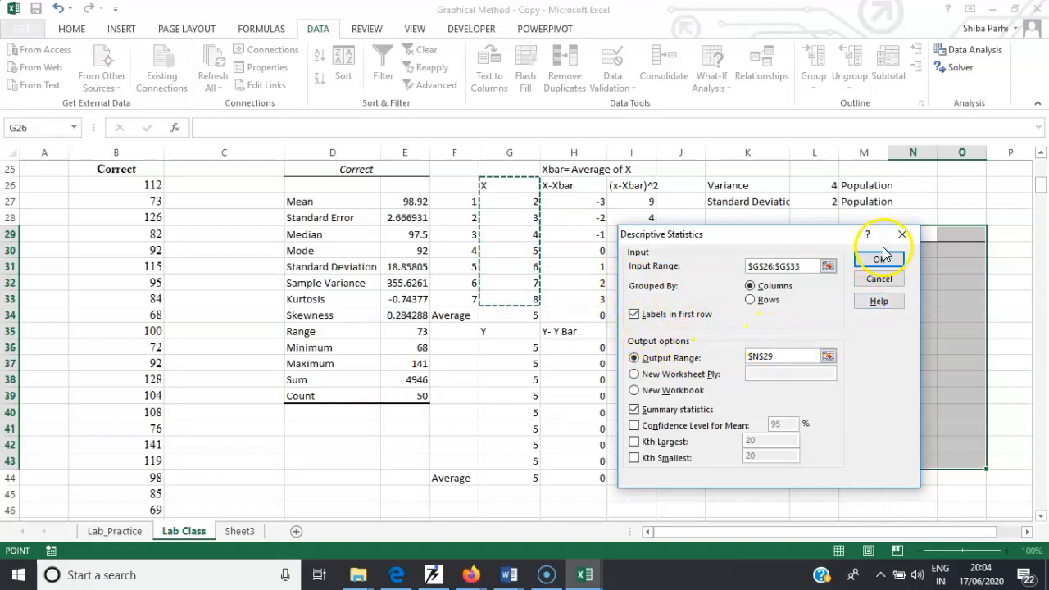
click(789, 357)
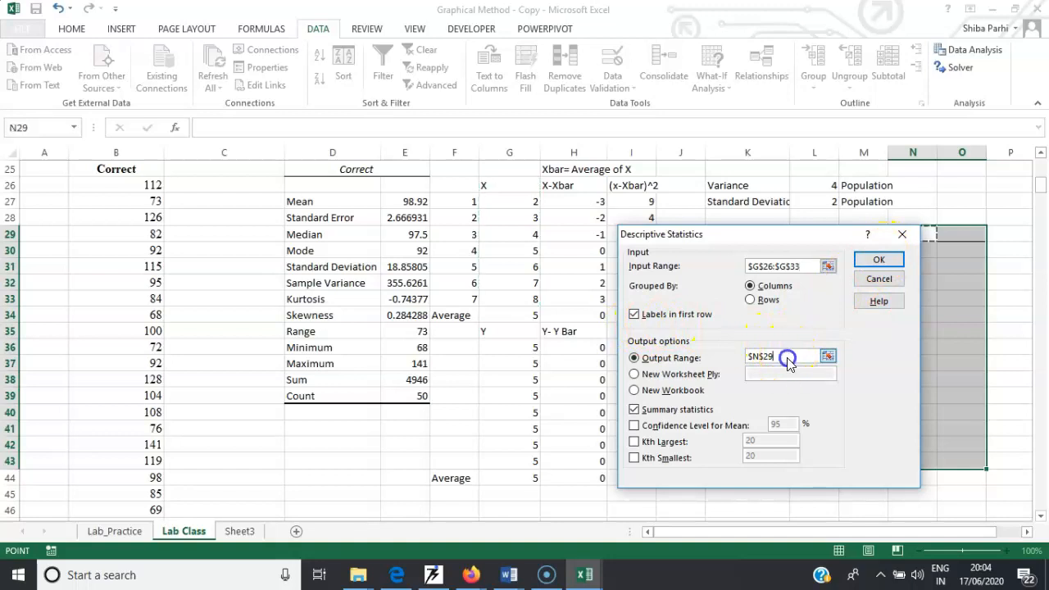
drag(774, 244, 737, 268)
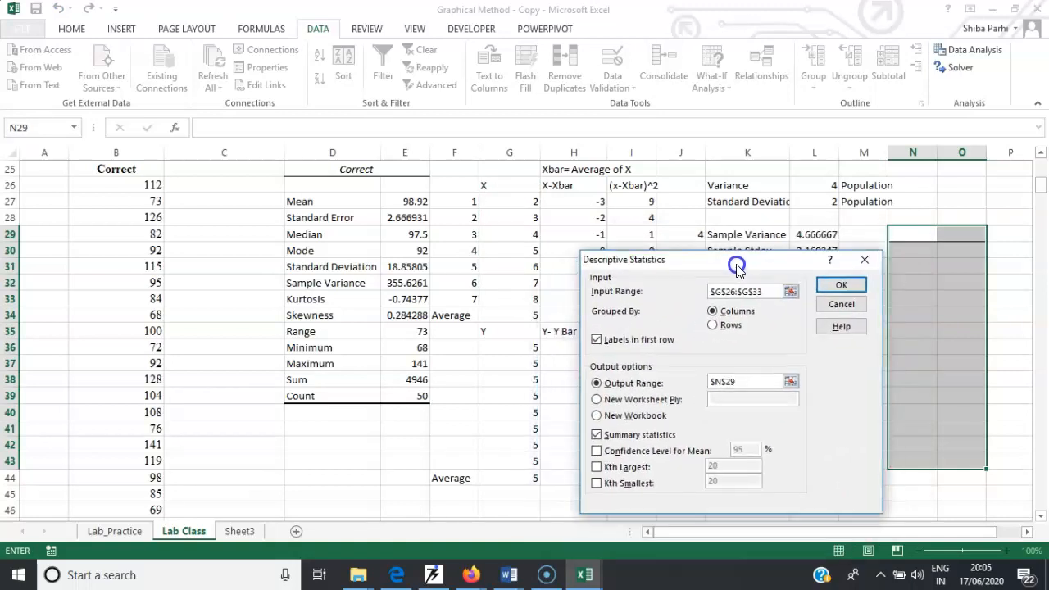
click(839, 284)
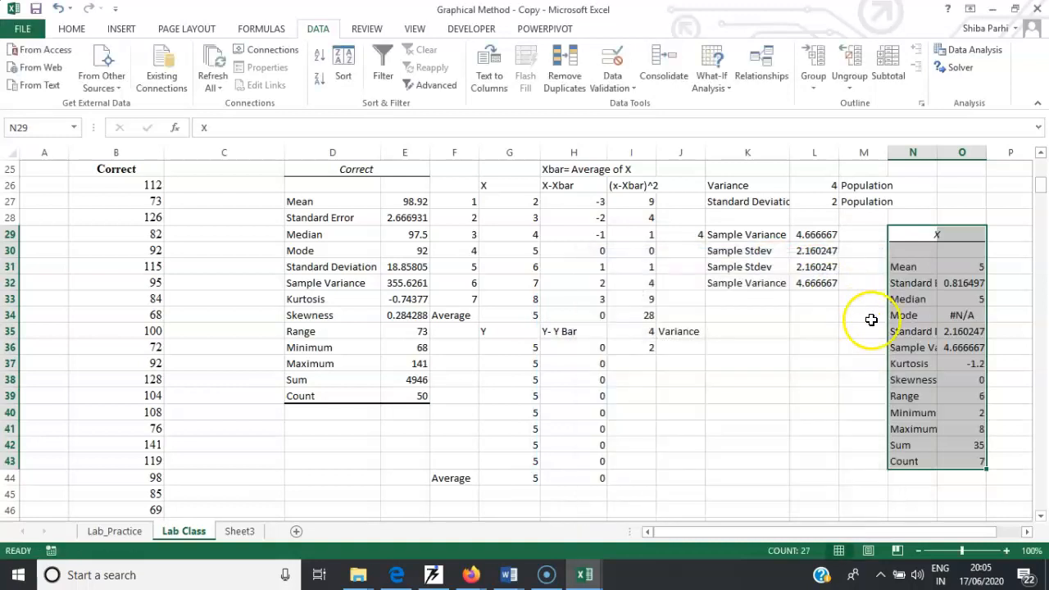
- Widen column N so the descriptive statistic labels fit
drag(956, 269, 957, 283)
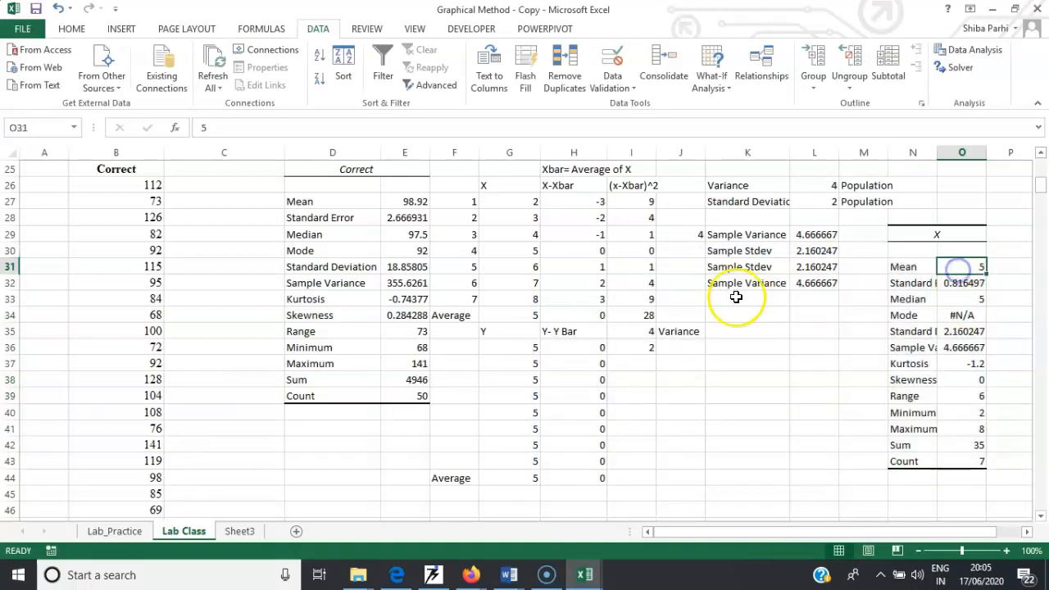
click(517, 314)
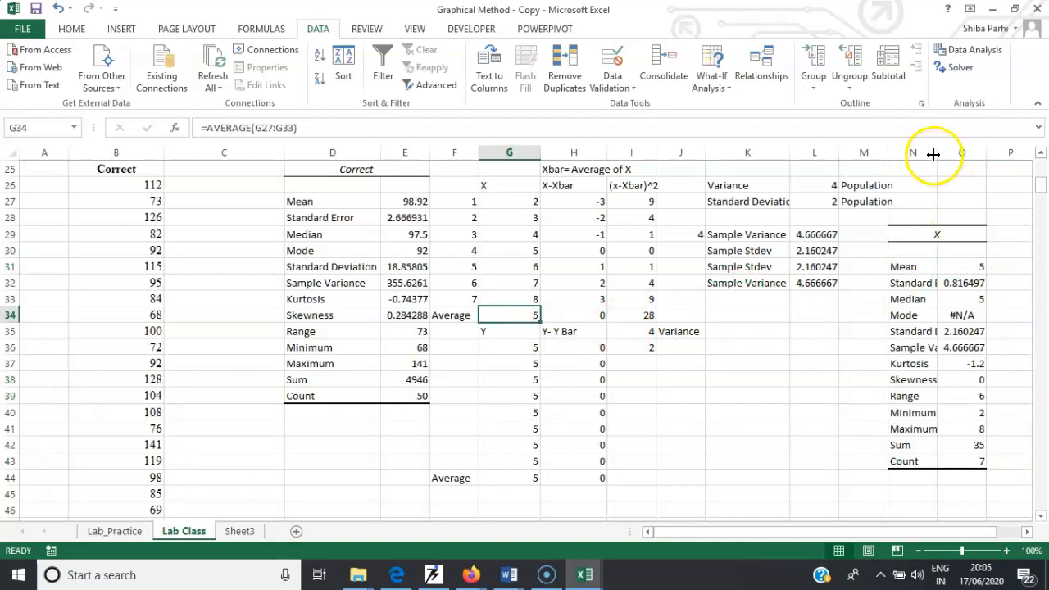
drag(937, 152, 956, 153)
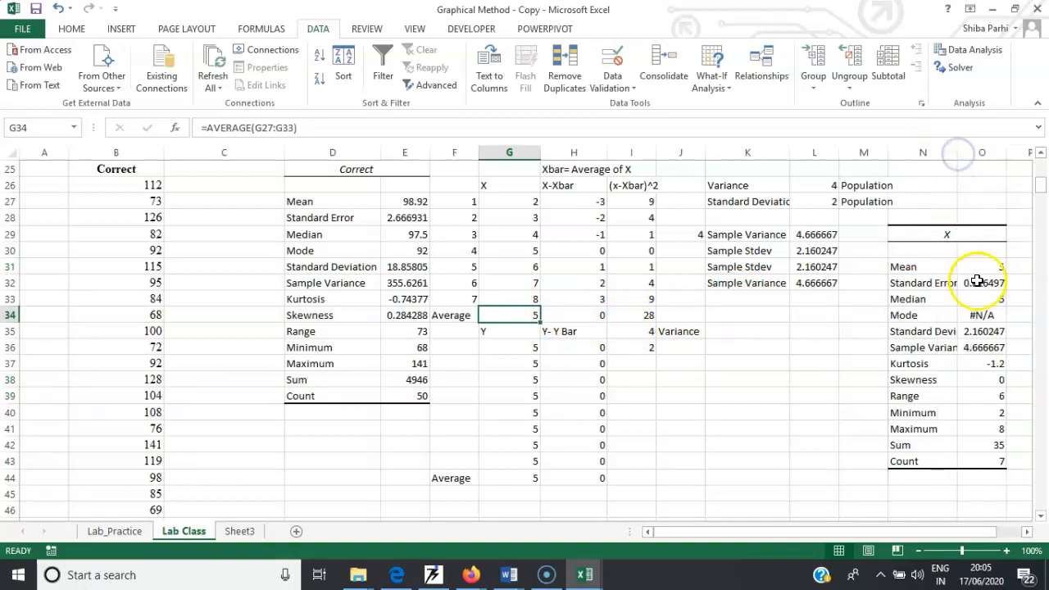
- Compare the Descriptive Statistics output values against the manually computed sample variance and standard deviation cells
click(988, 331)
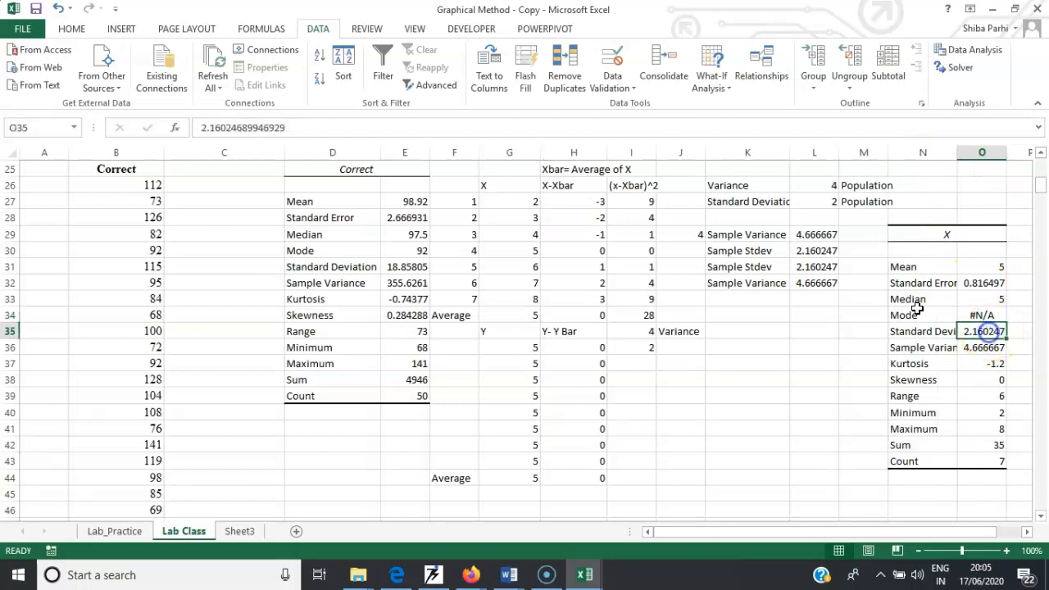
click(828, 269)
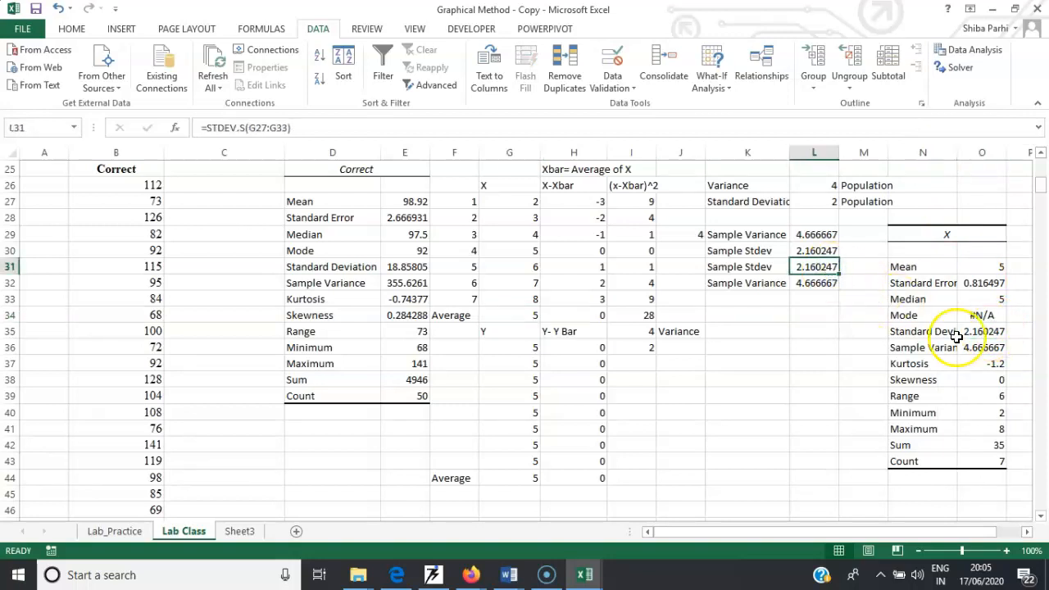
click(970, 350)
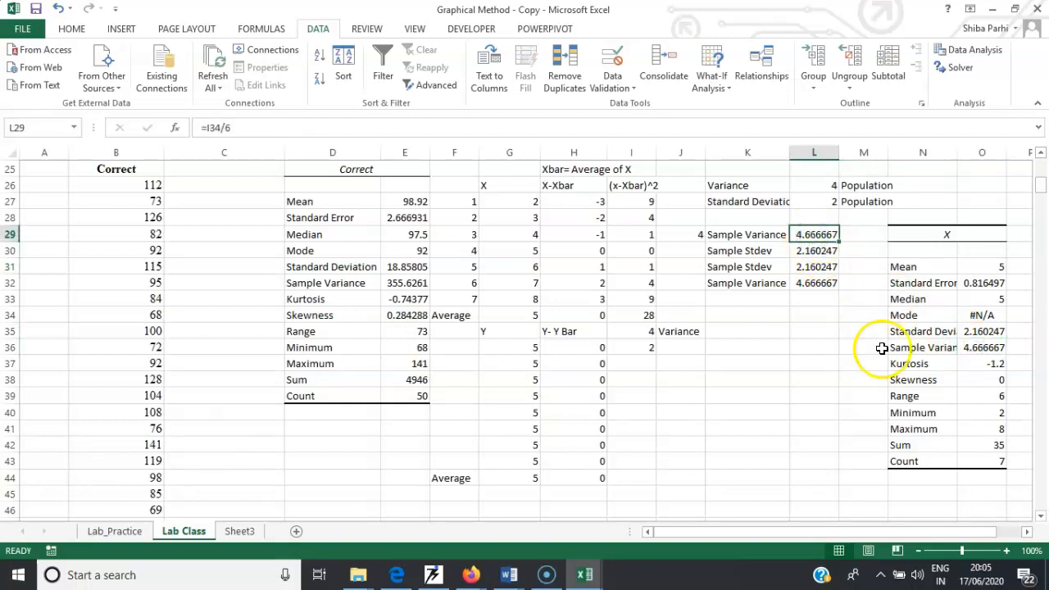
click(1004, 414)
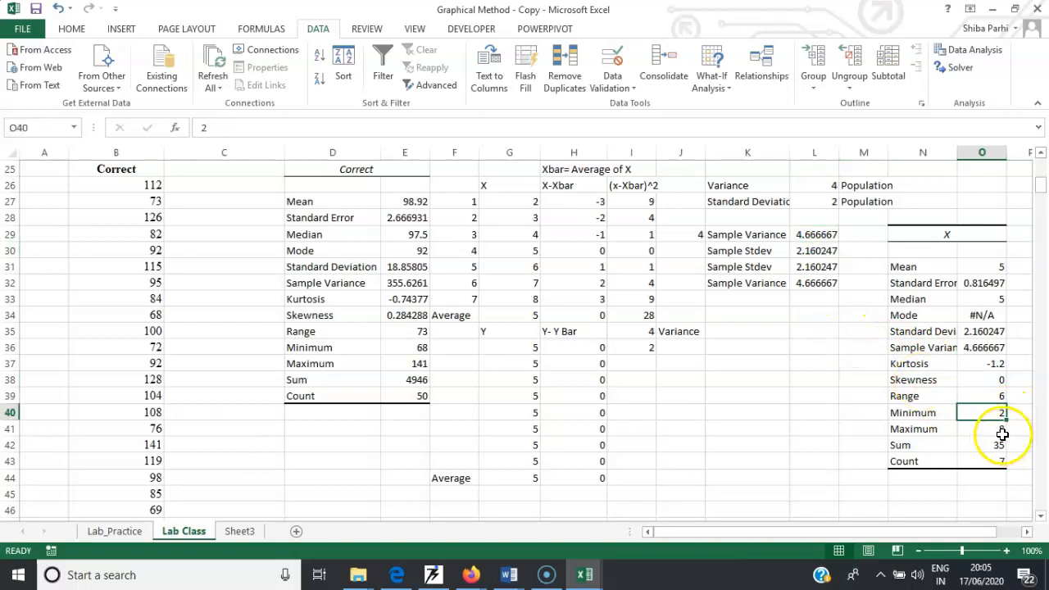
click(1002, 434)
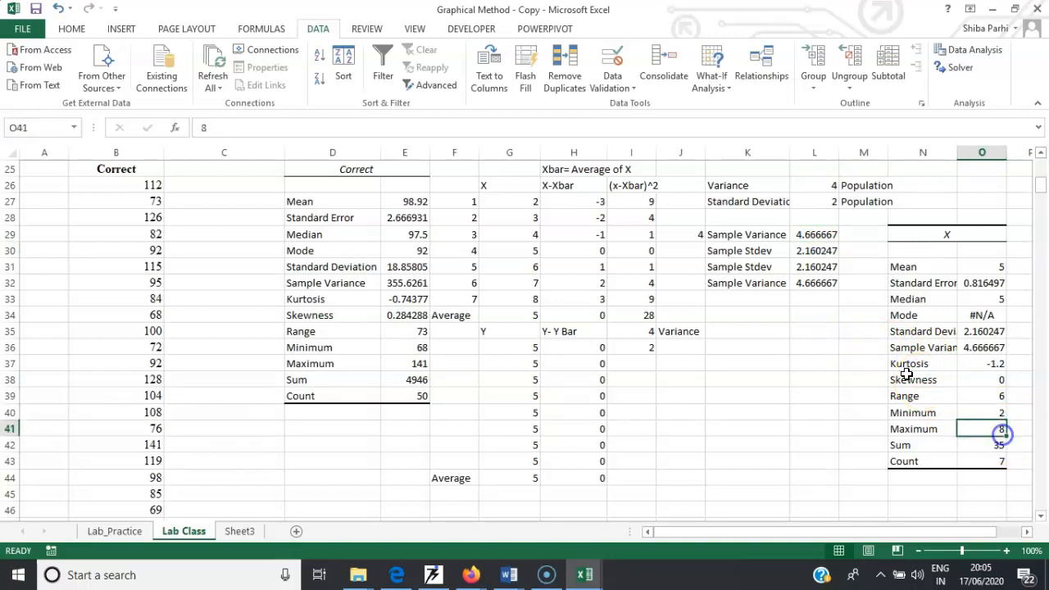
click(998, 447)
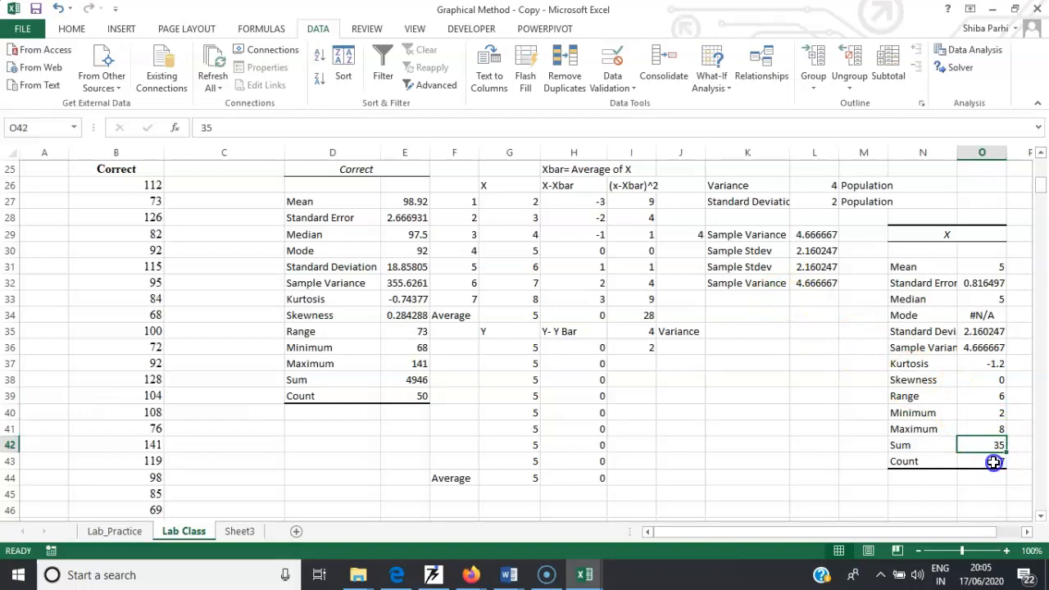
click(993, 462)
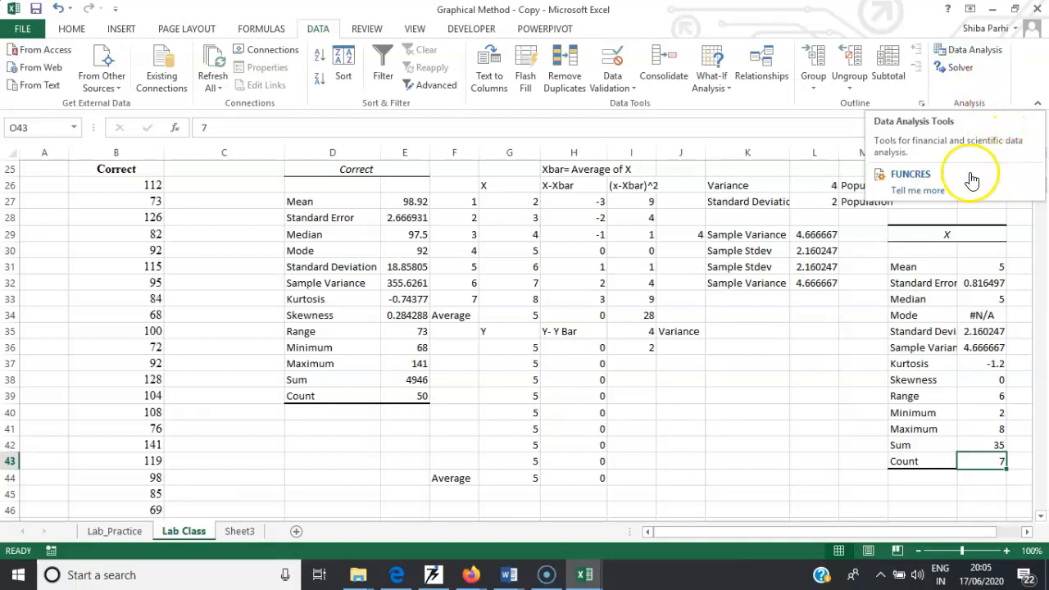
- Open the Correlation analysis tool for the Unemployment rate and %age spend on education columns of the country table
key(alt+Tab)
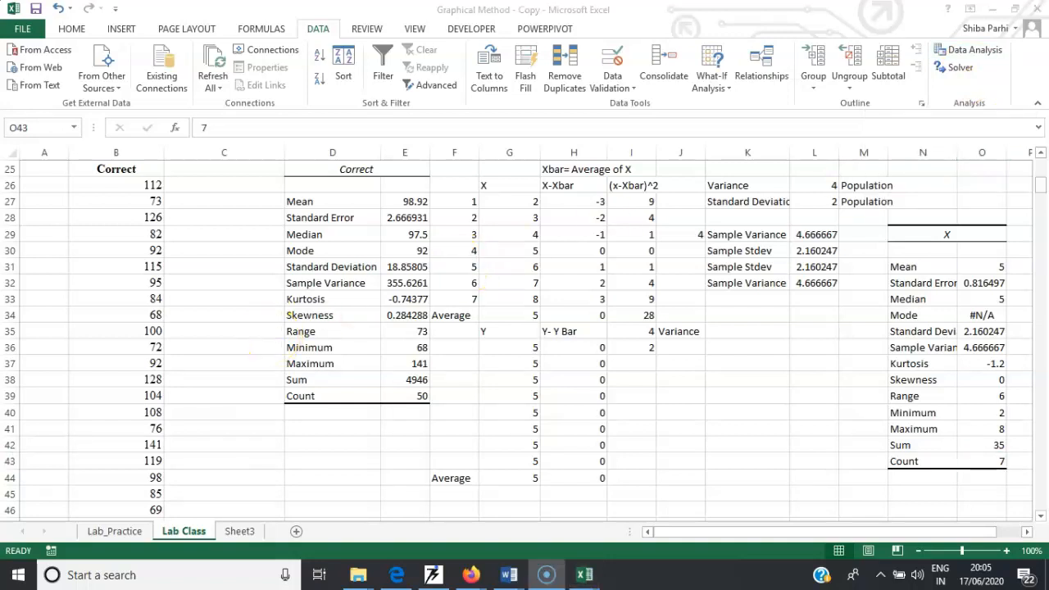
click(1042, 192)
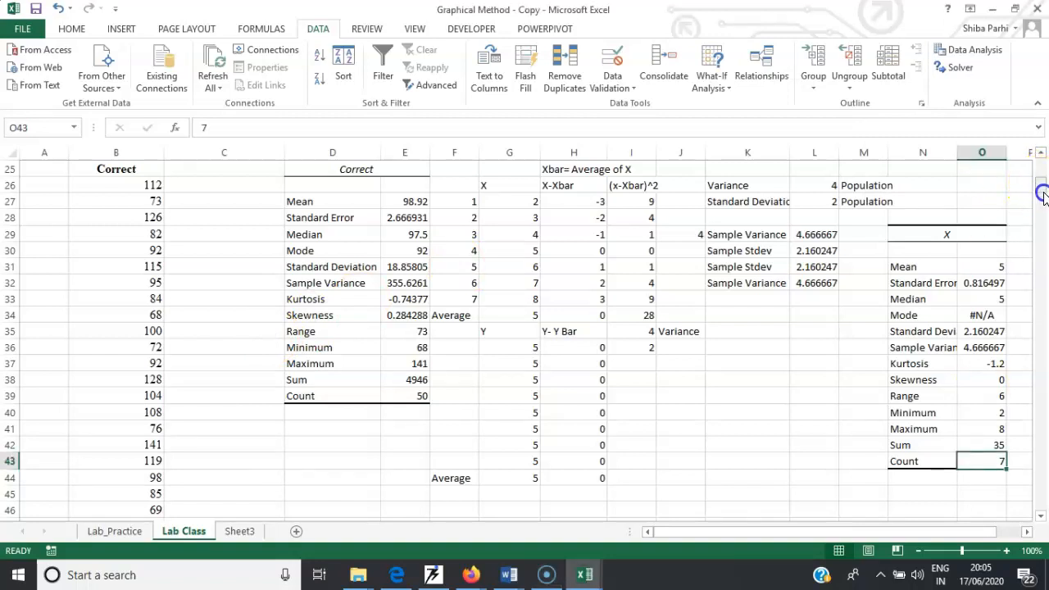
click(829, 246)
drag(1041, 185, 1040, 438)
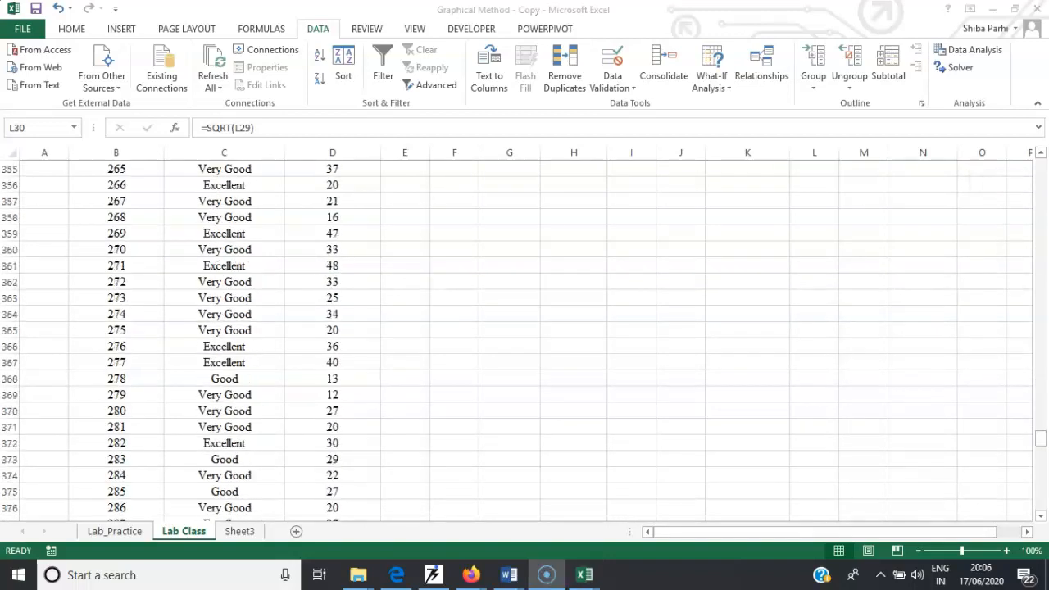
click(1042, 450)
drag(1042, 440, 1042, 474)
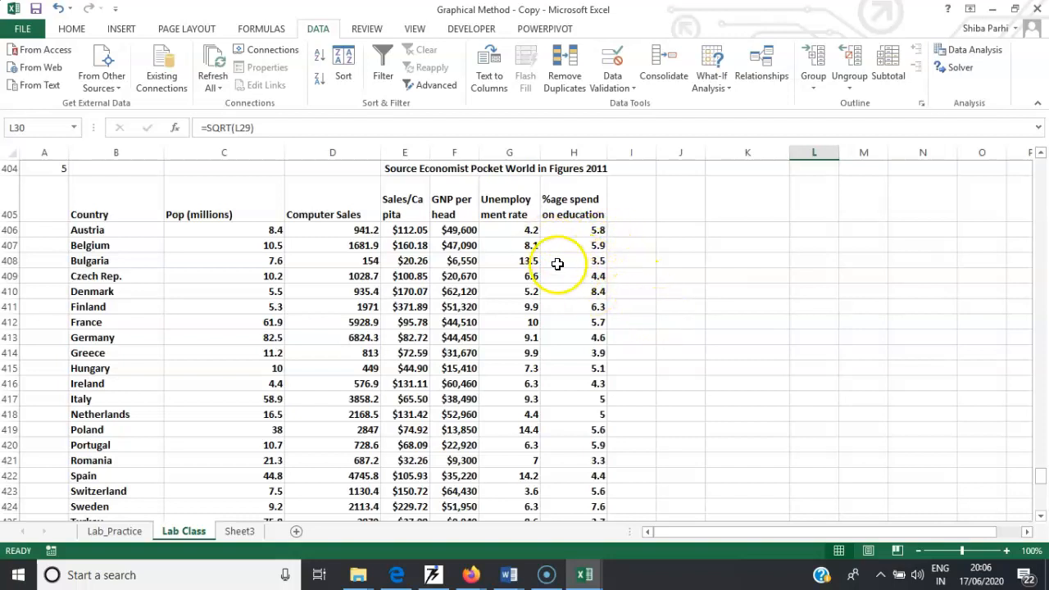
drag(517, 212, 569, 216)
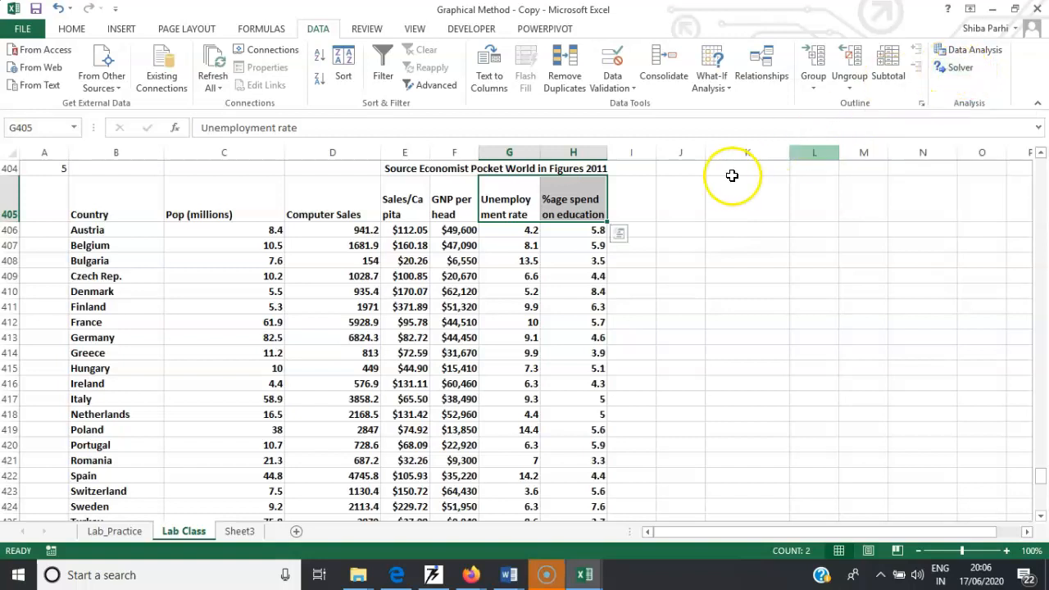
click(708, 189)
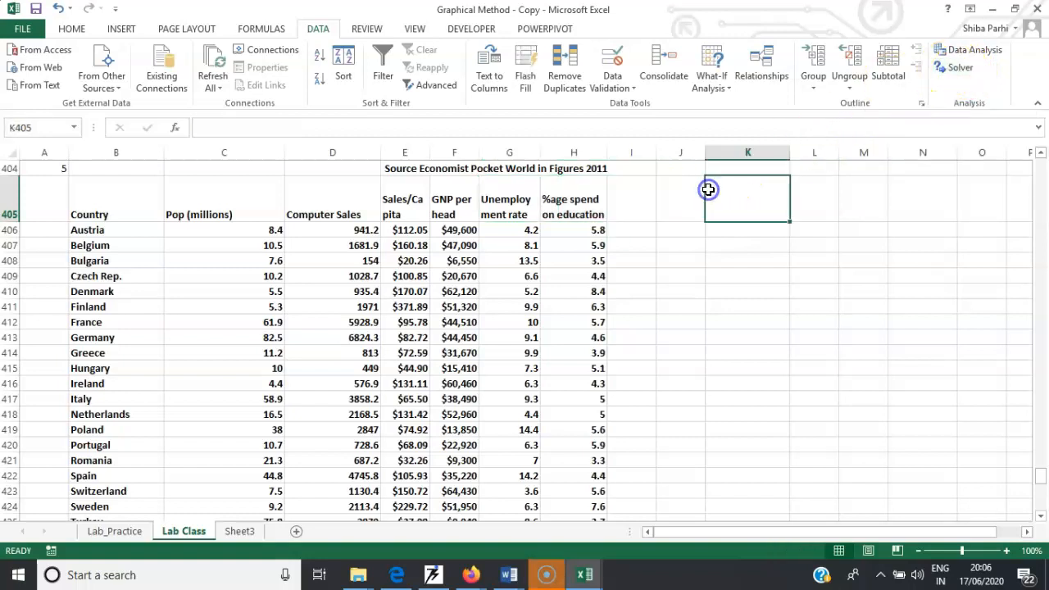
click(958, 51)
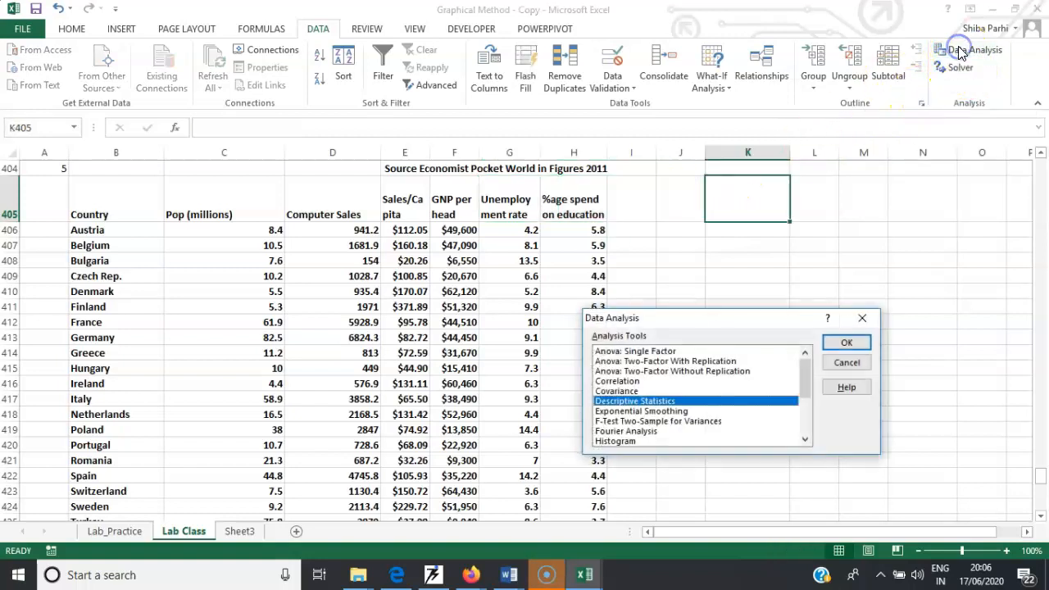
click(616, 381)
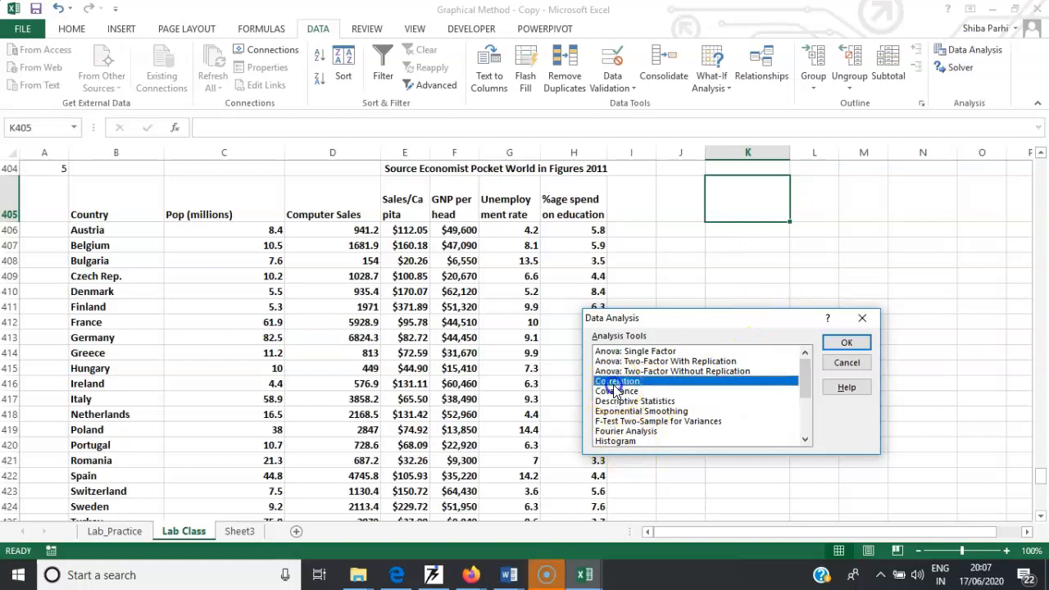
click(846, 347)
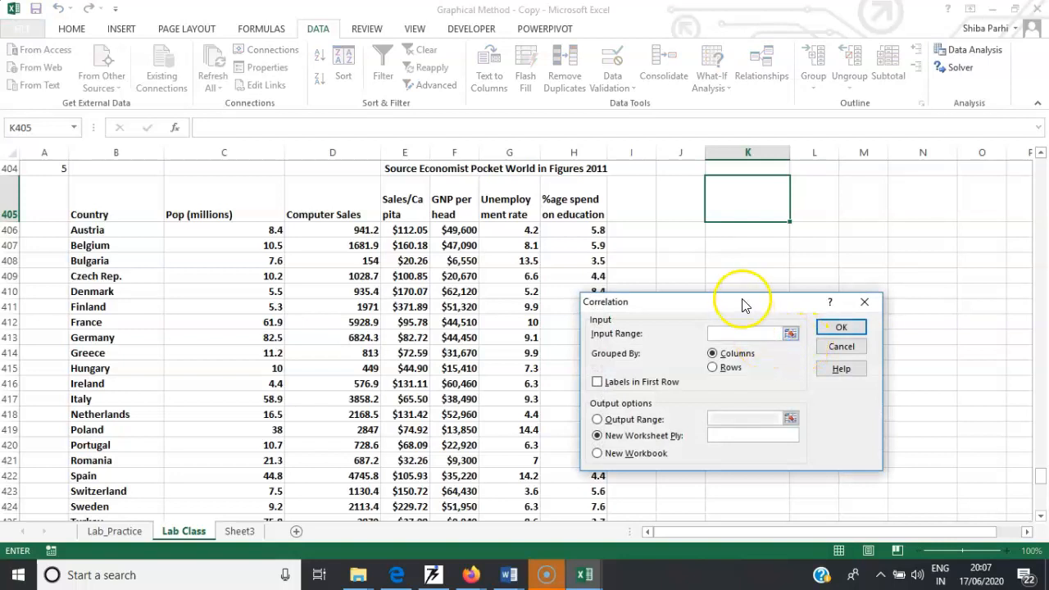
- Run Correlation on G405:H426 with labels in first row, sending output to cell J407
drag(730, 300, 825, 271)
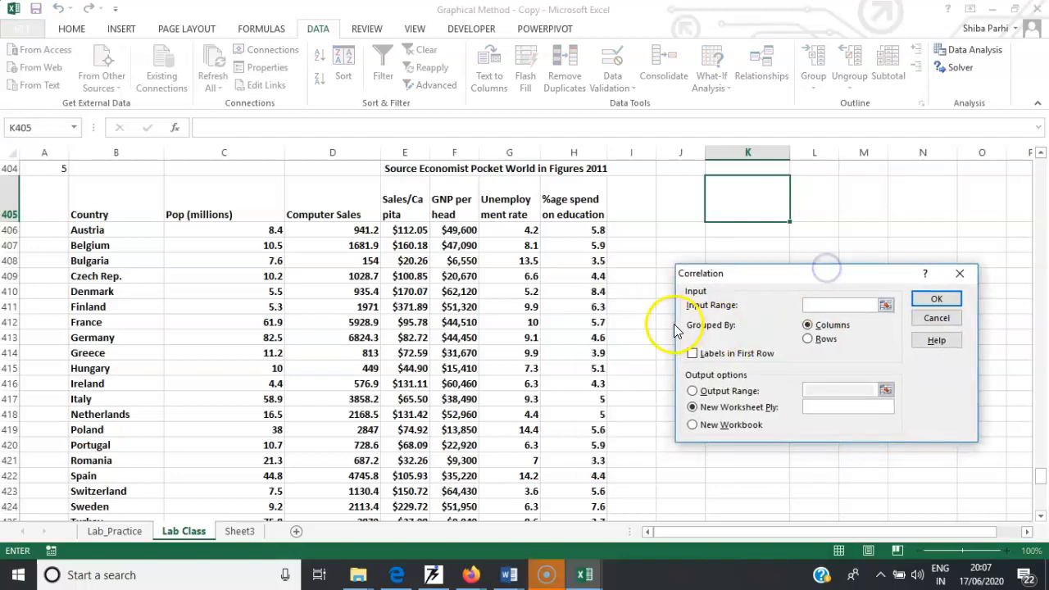
drag(509, 215, 590, 476)
click(691, 355)
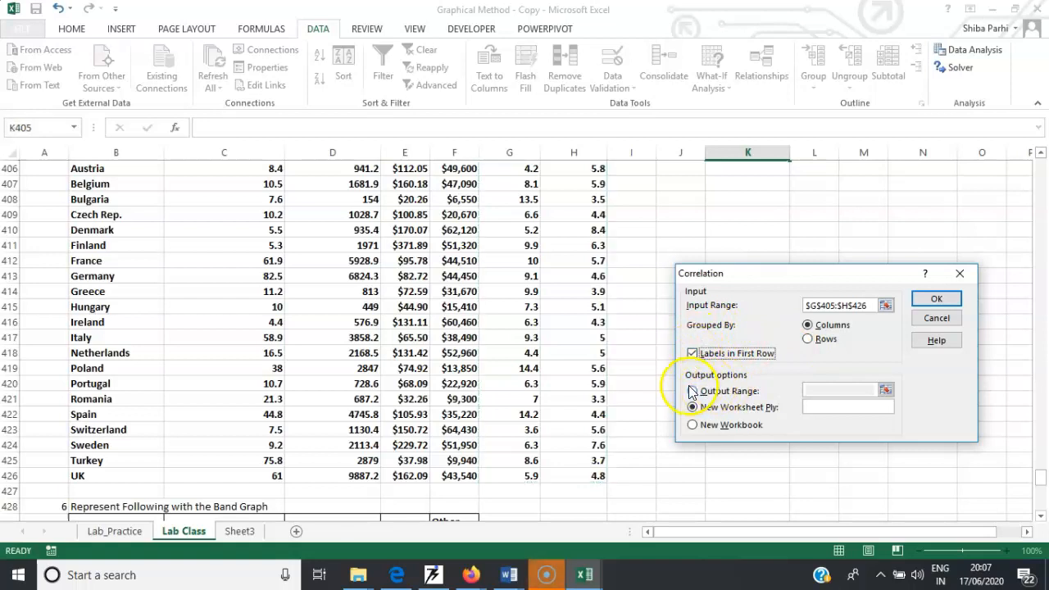
click(693, 391)
click(819, 391)
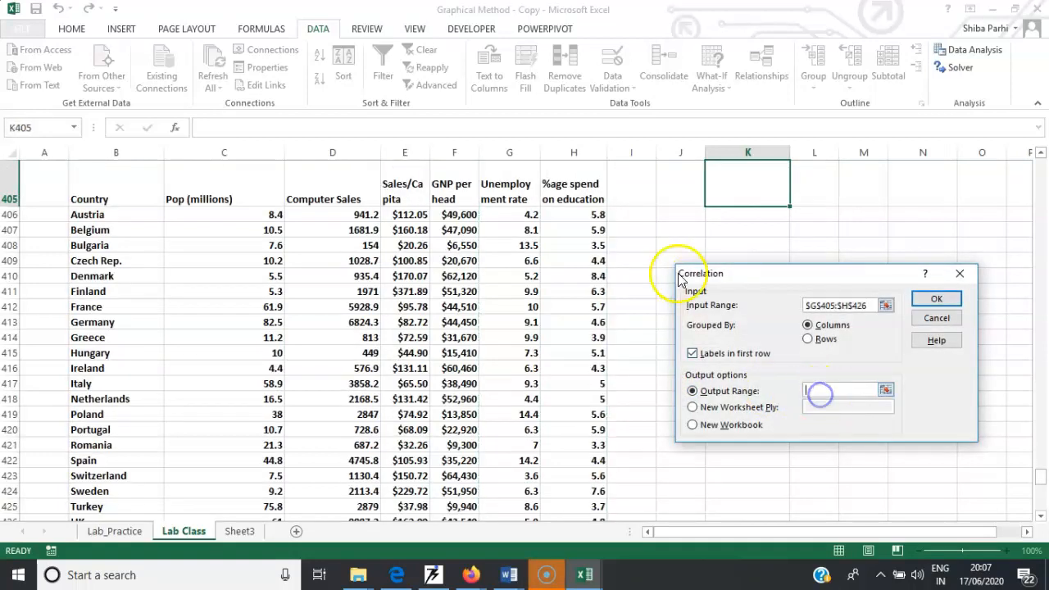
click(678, 232)
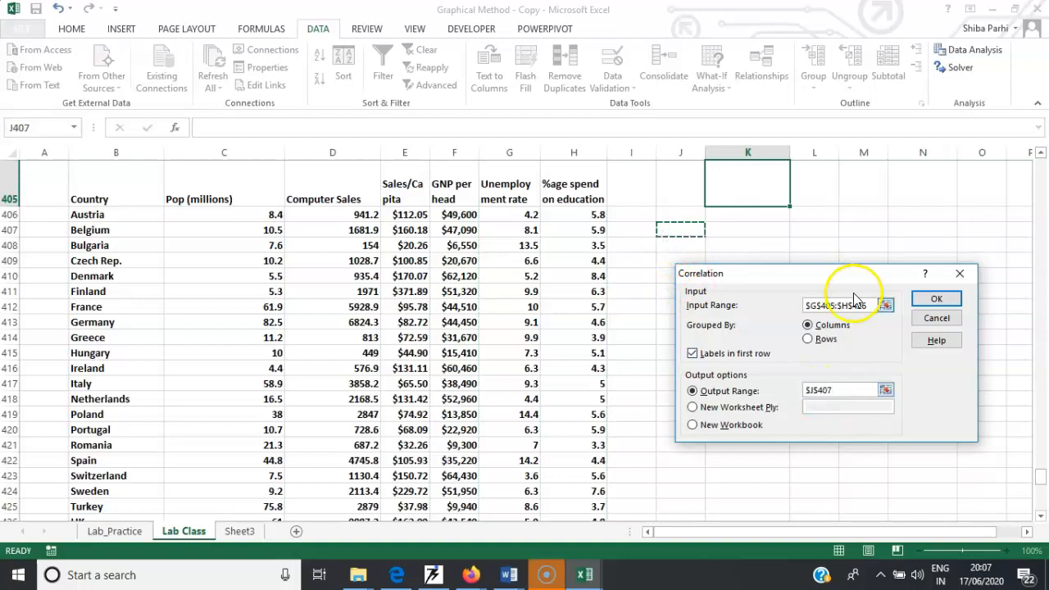
click(946, 297)
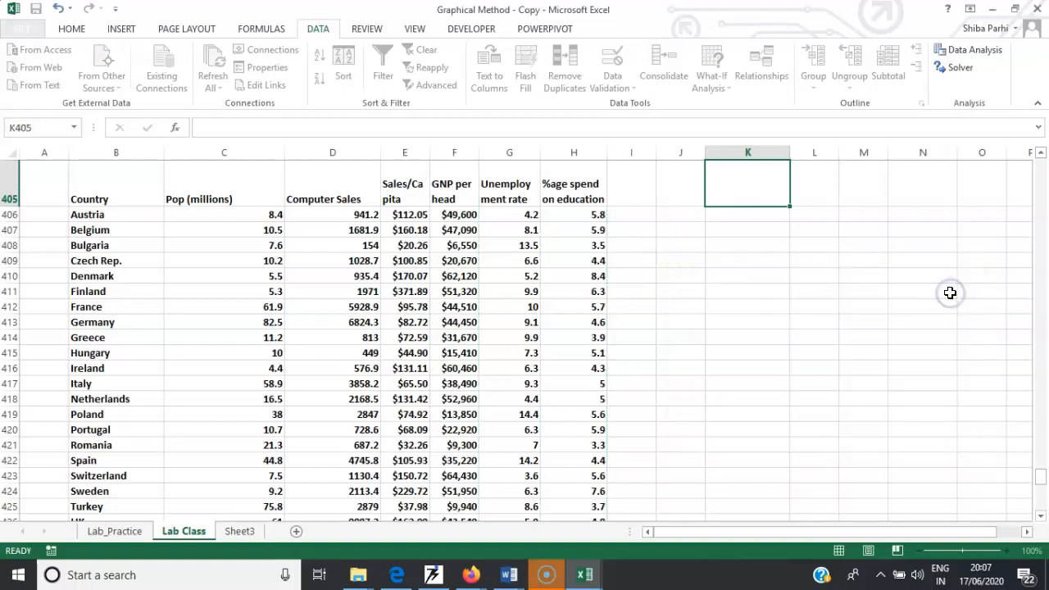
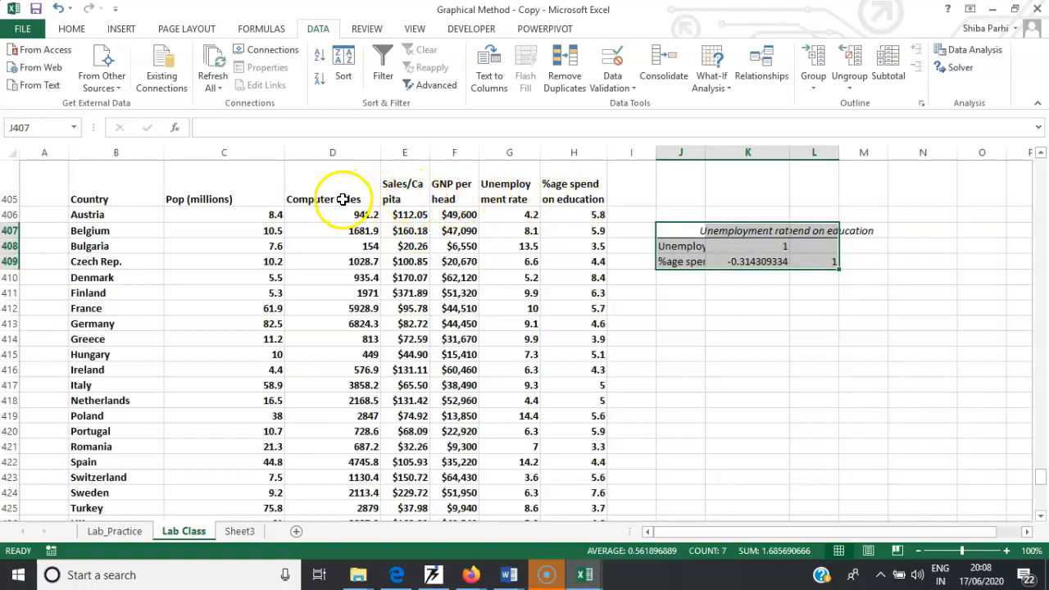
click(414, 214)
click(368, 214)
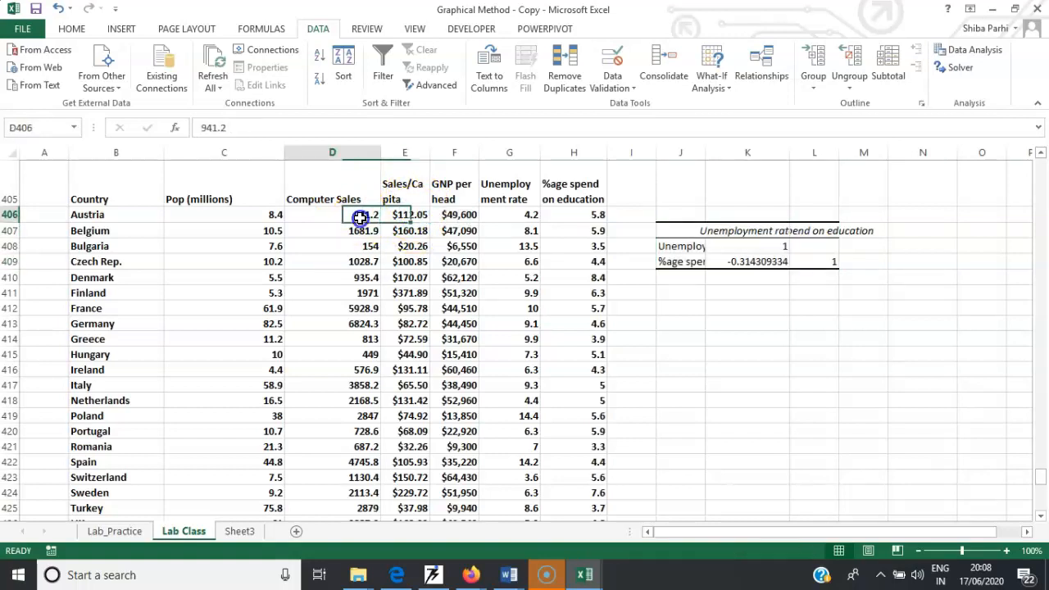
click(409, 217)
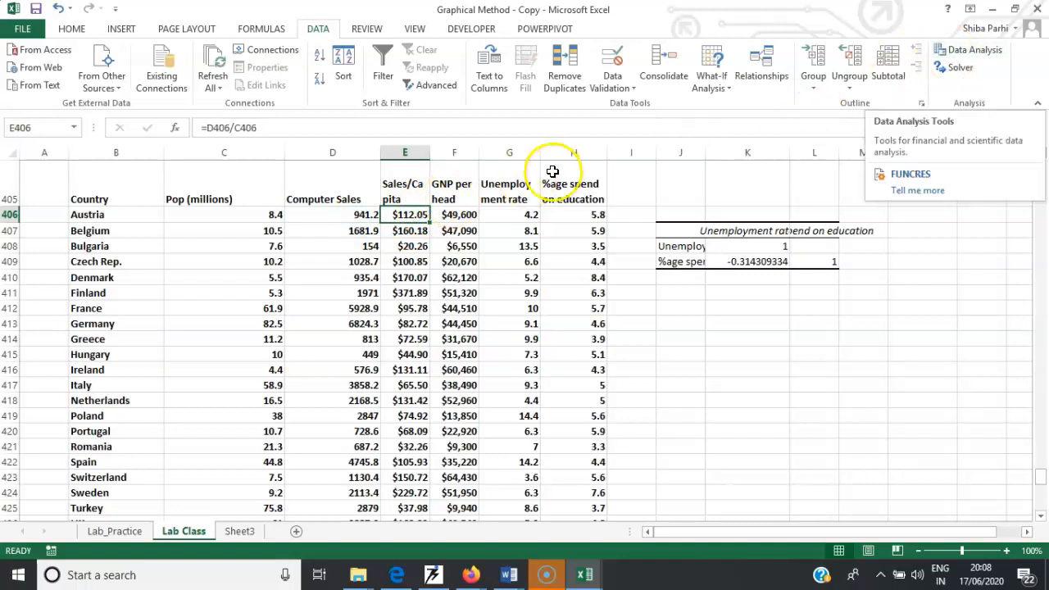
- Run Correlation on the four columns E405:H426 with labels in first row, sending output to cell J412
drag(412, 188, 579, 184)
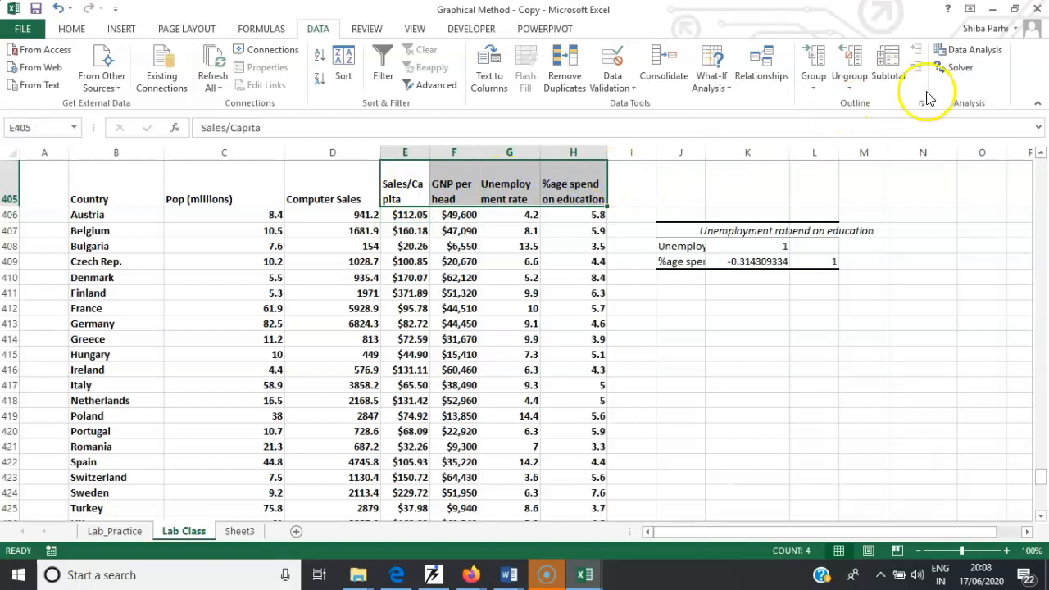
click(964, 52)
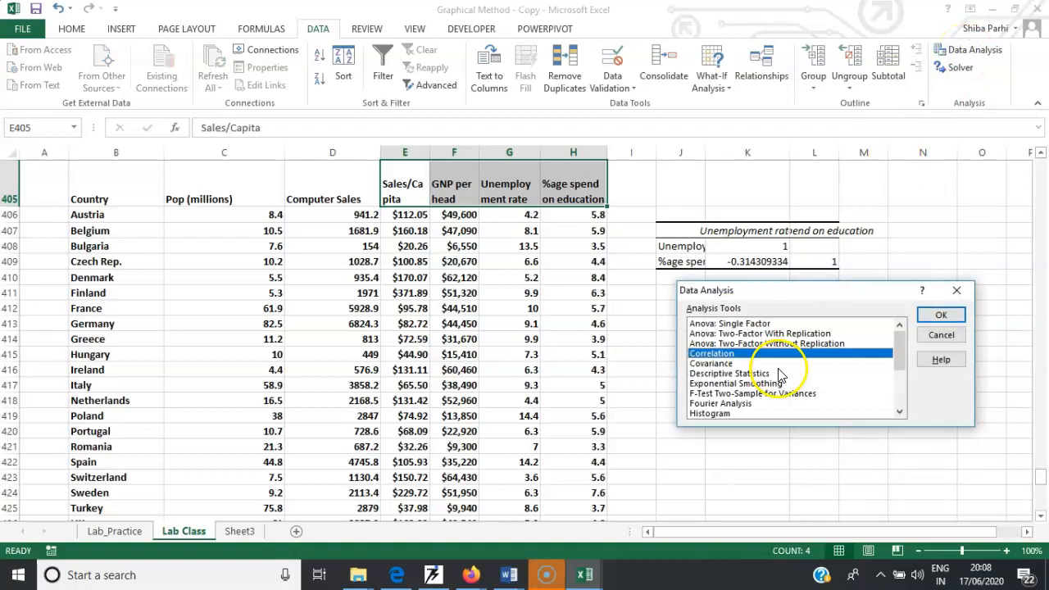
click(942, 318)
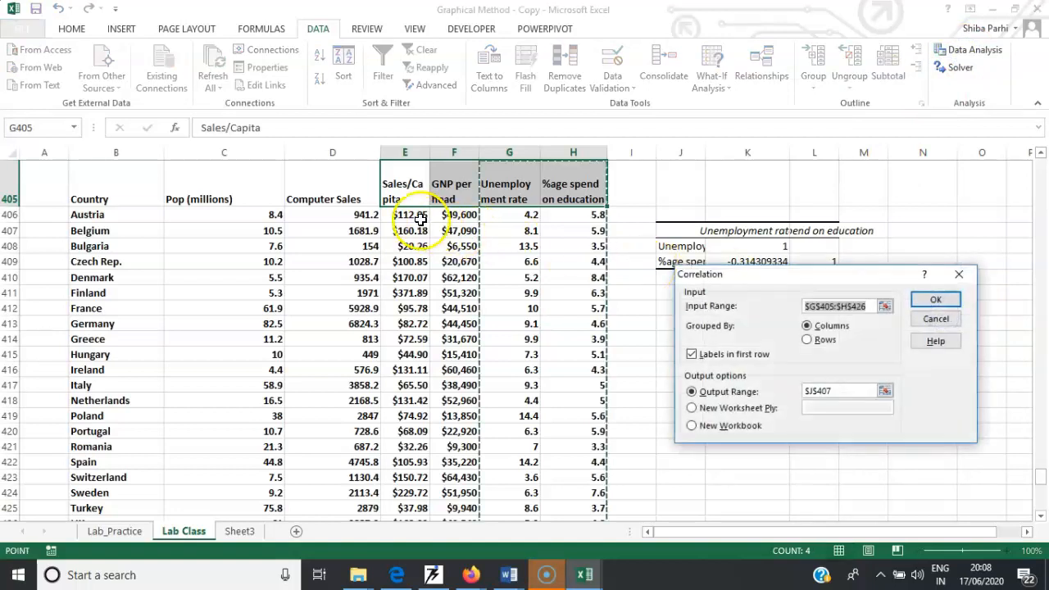
drag(403, 193, 578, 476)
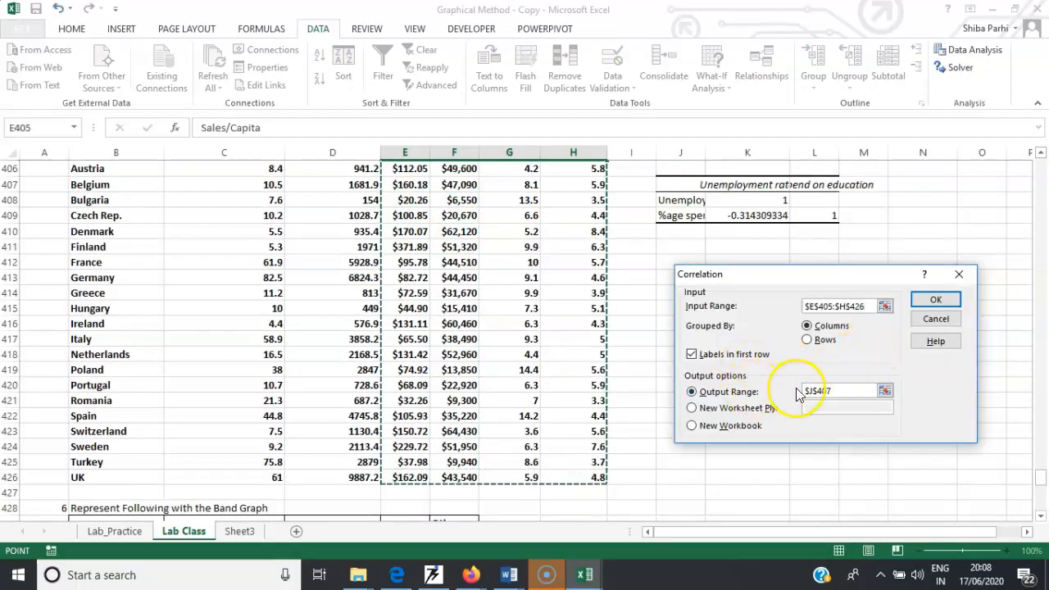
drag(817, 274, 960, 86)
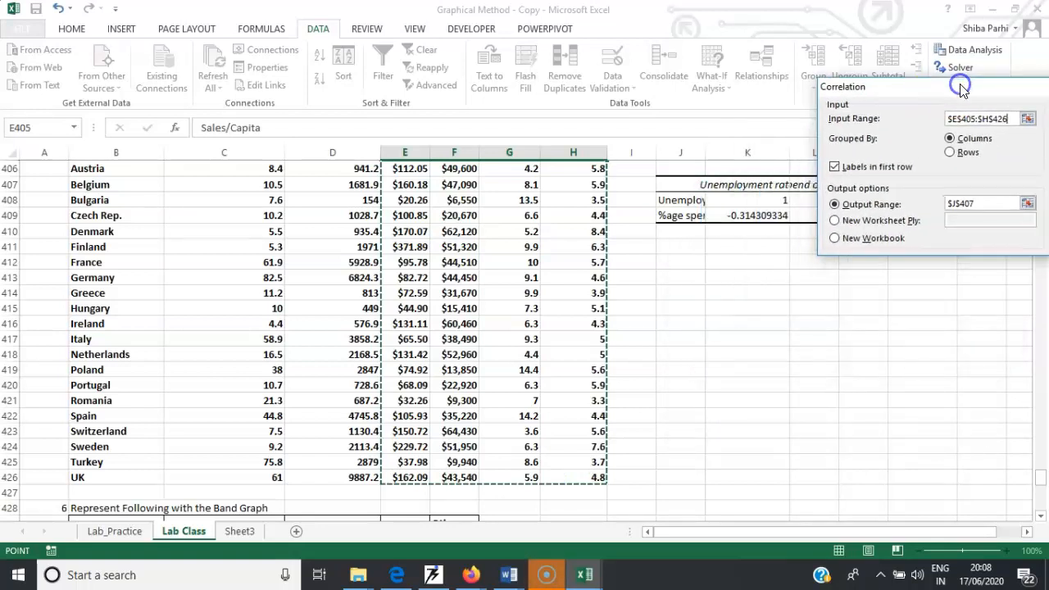
click(988, 204)
key(BackSpace)
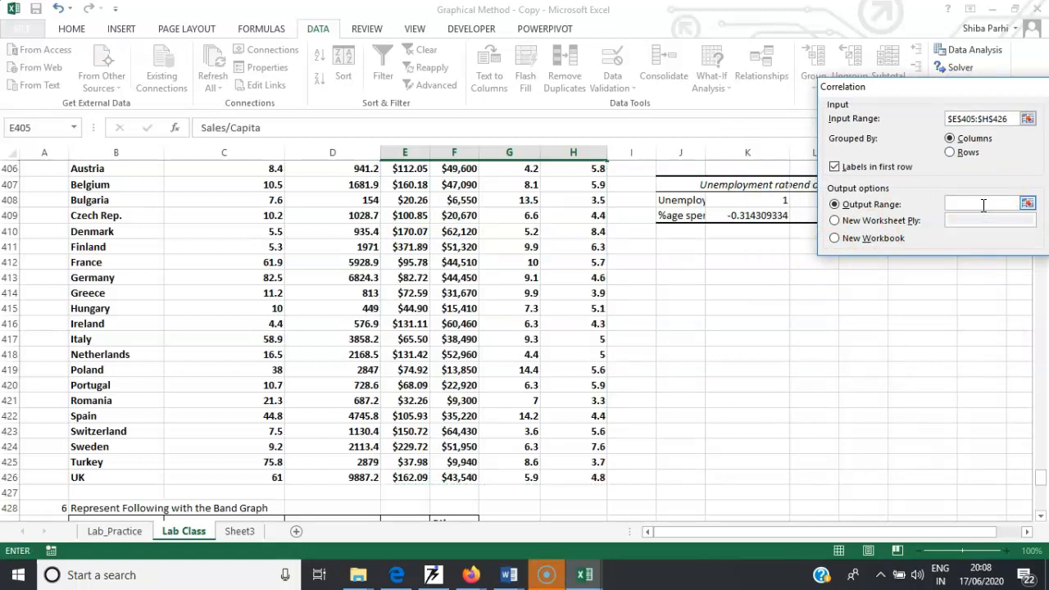
click(683, 262)
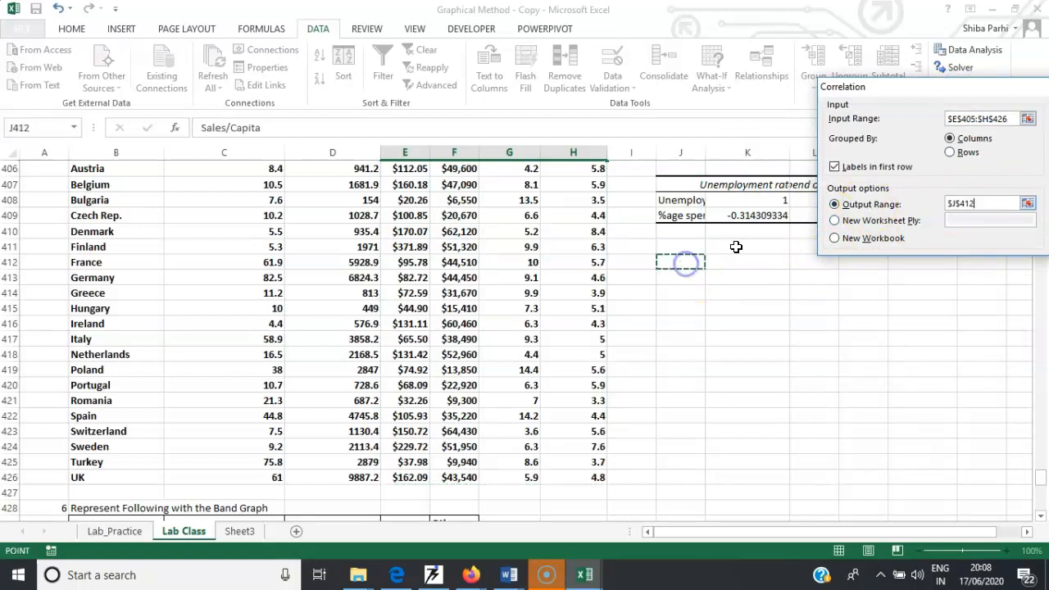
drag(971, 88, 888, 61)
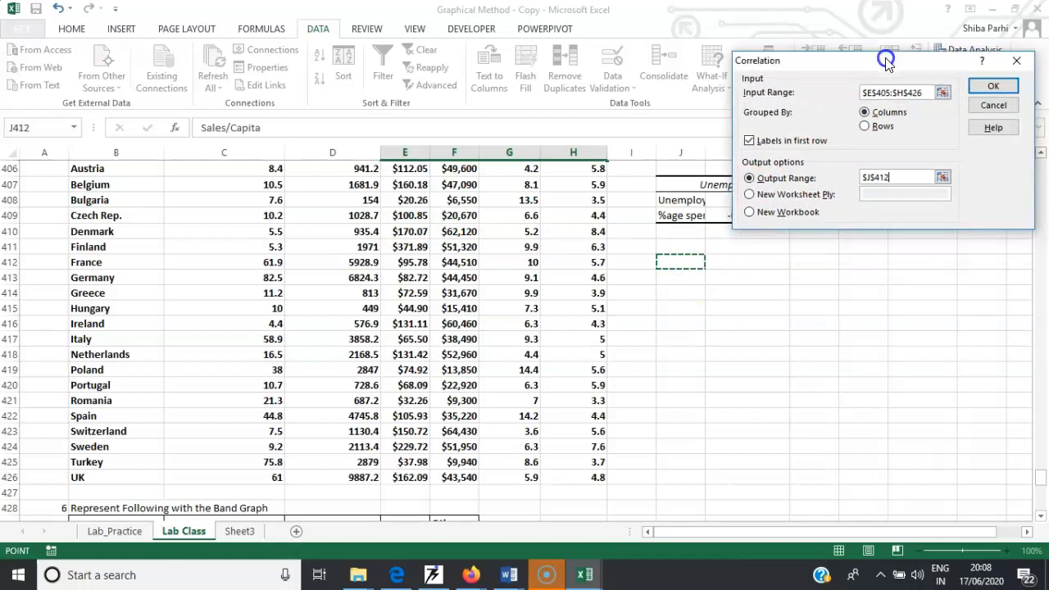
click(993, 86)
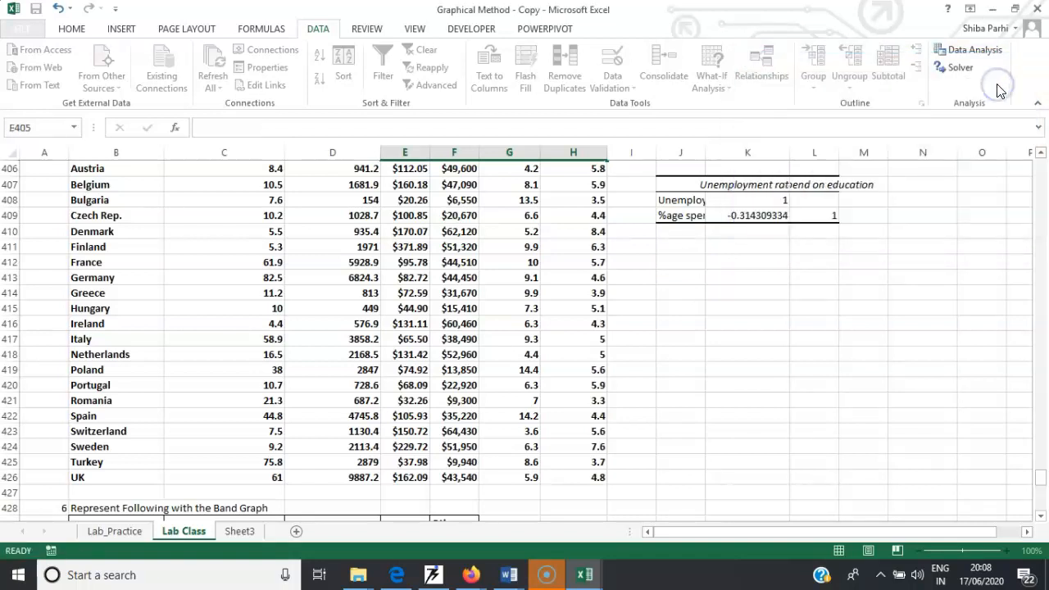
- Widen columns J, L and M so the new correlation matrix labels and values fit
click(876, 337)
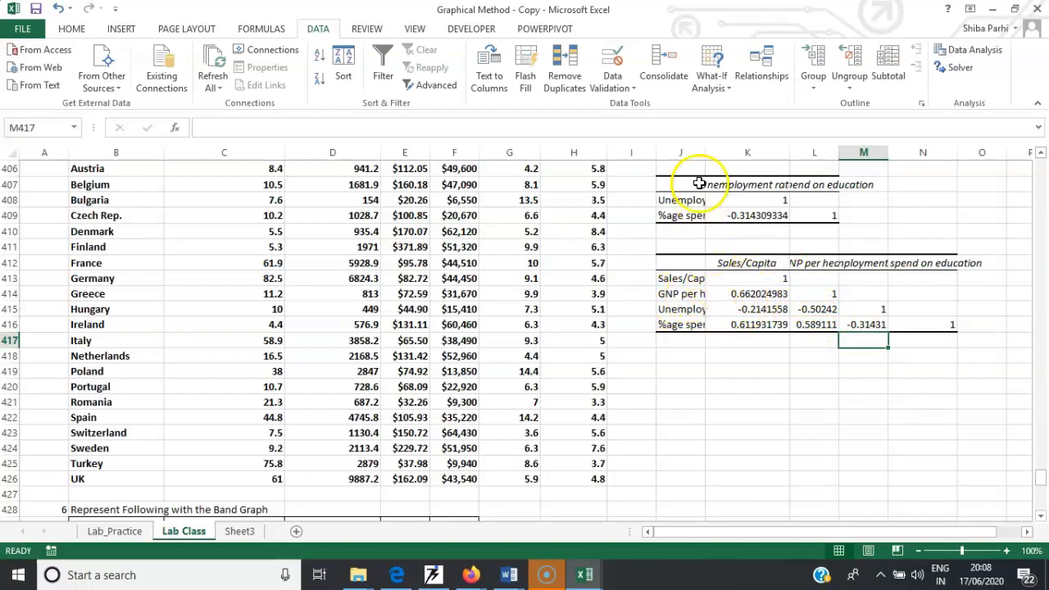
drag(701, 157, 722, 157)
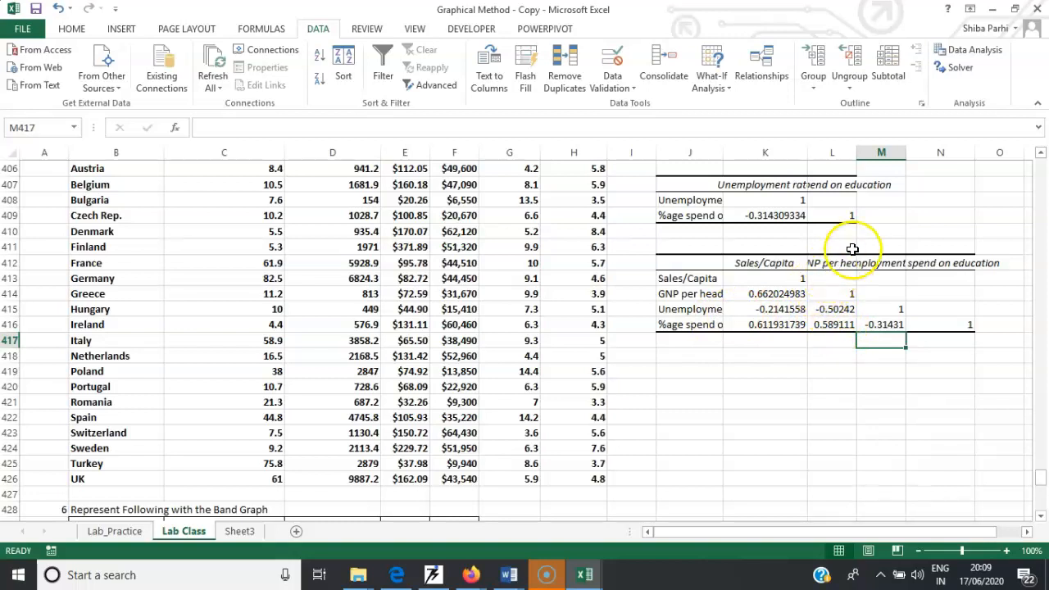
drag(856, 152, 879, 153)
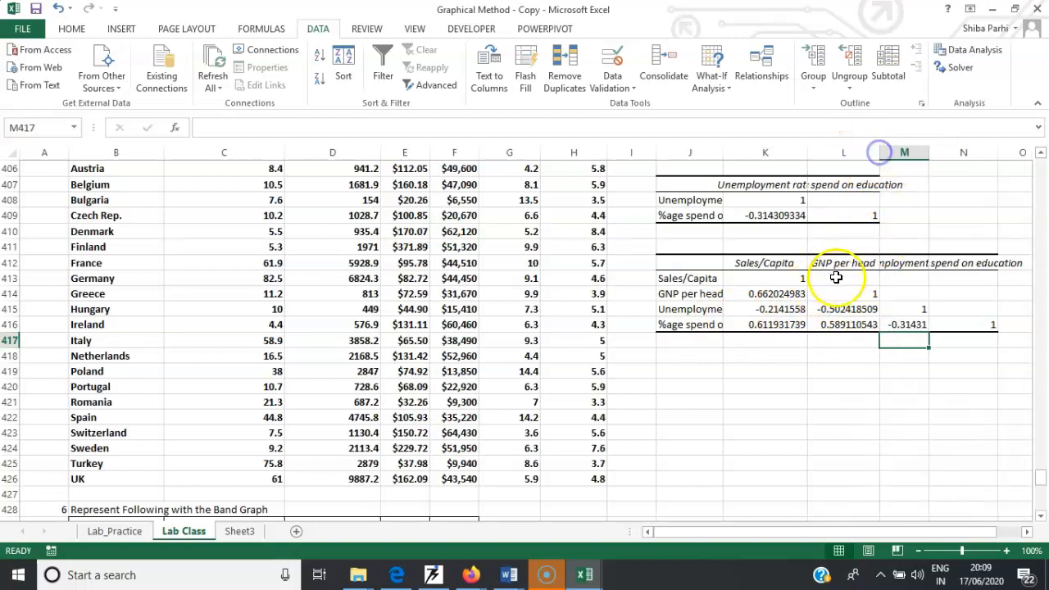
click(844, 325)
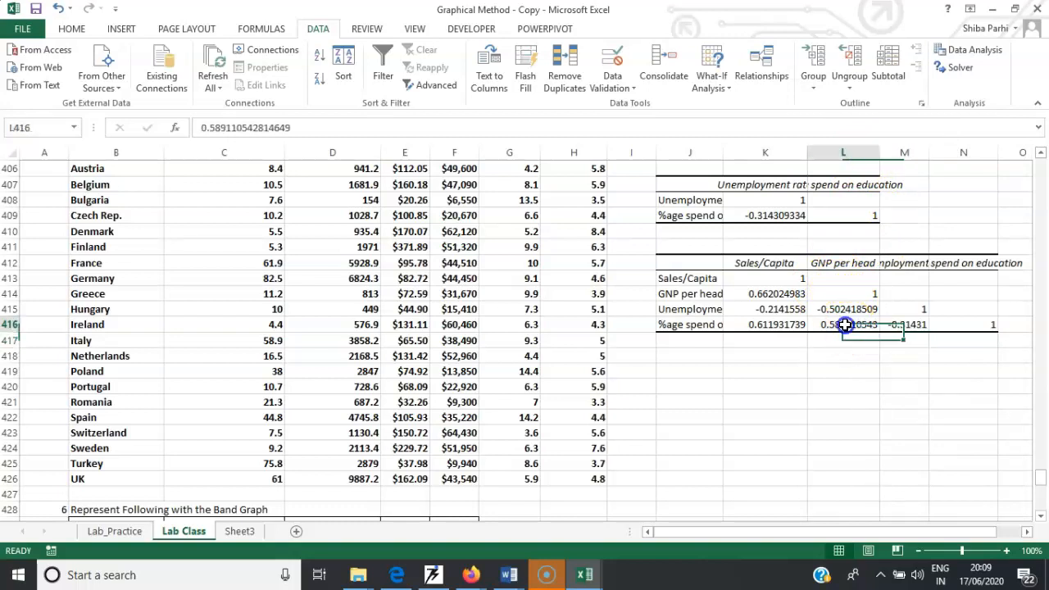
click(834, 261)
click(688, 325)
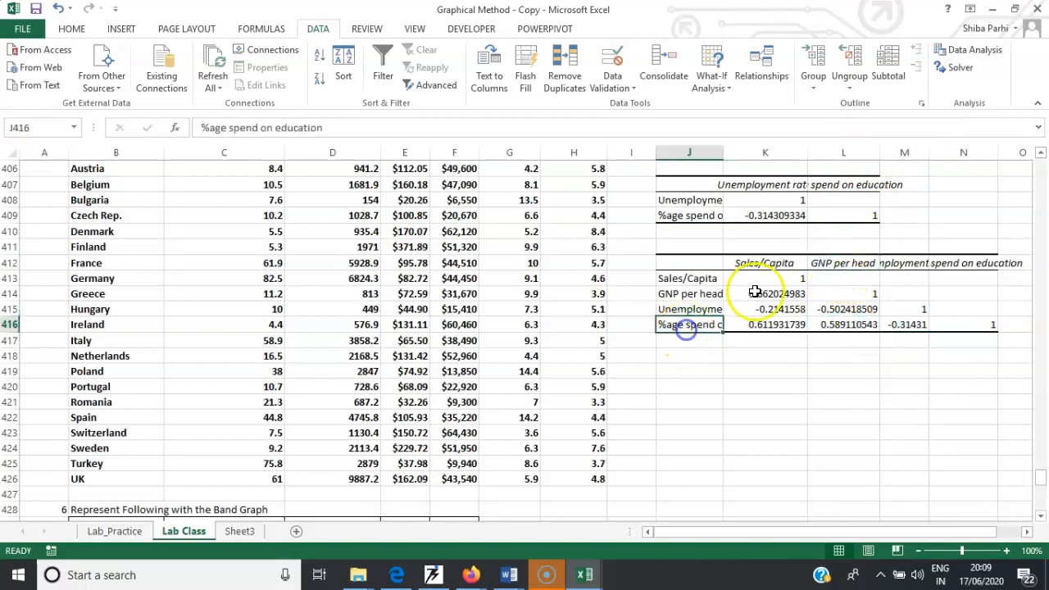
click(831, 263)
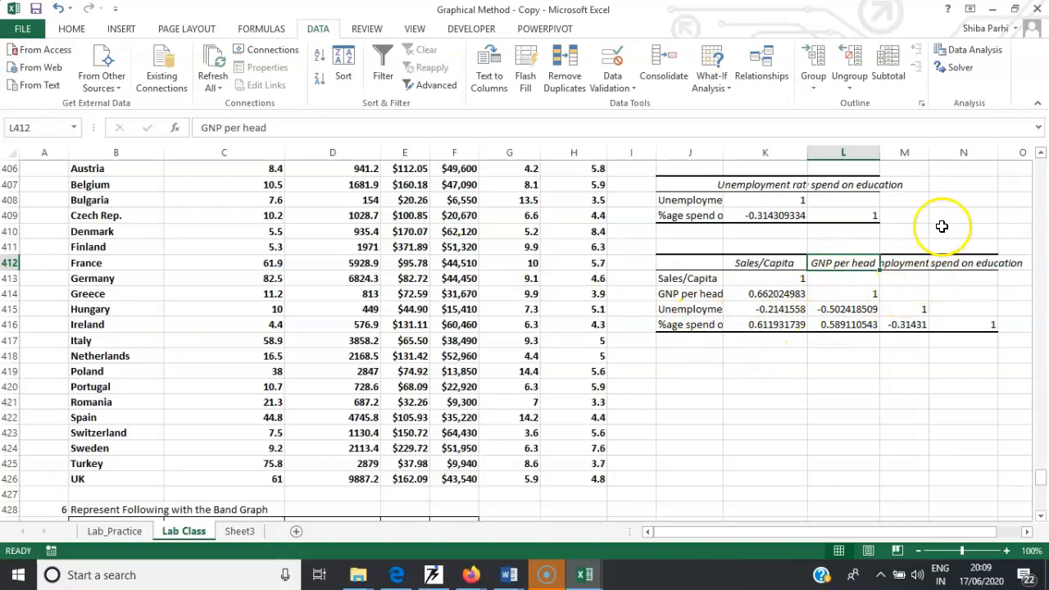
drag(929, 152, 974, 162)
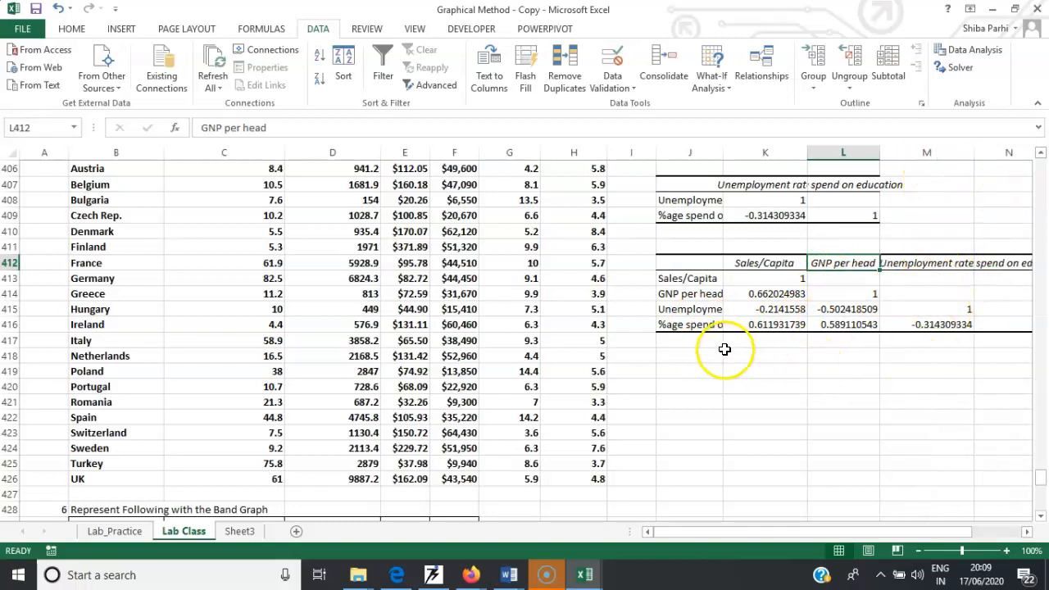
click(925, 263)
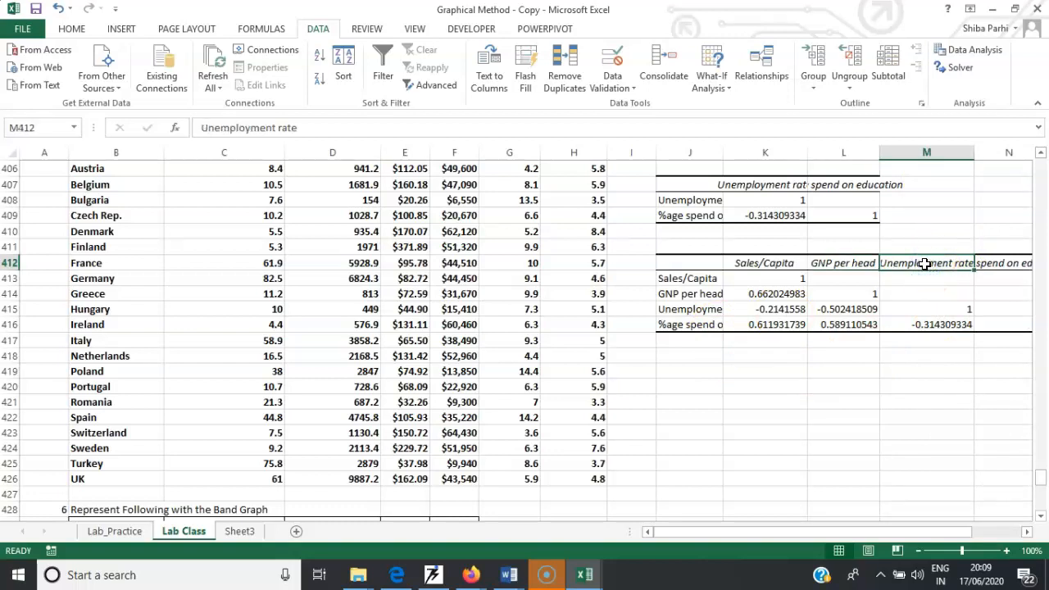
drag(725, 152, 747, 152)
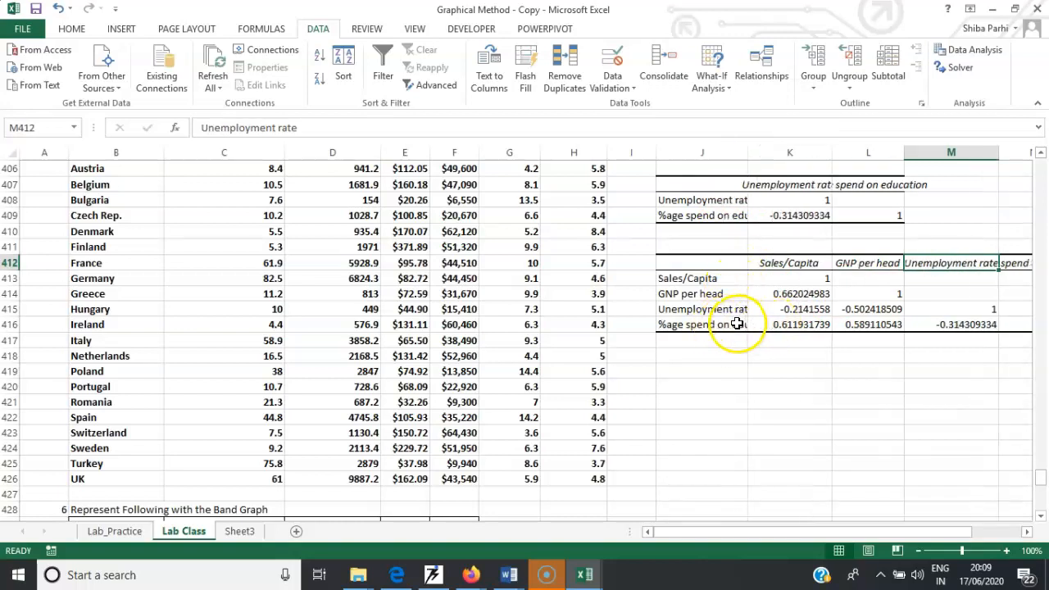
drag(747, 154, 758, 154)
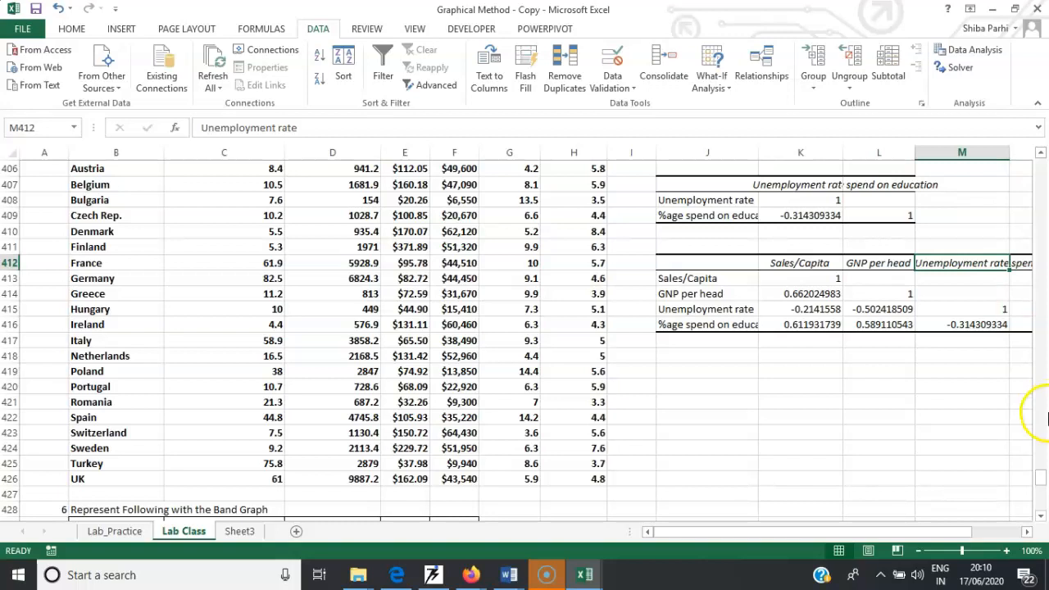
- Open the Regression analysis tool from Data Analysis
mouse_move(1043, 486)
mouse_down()
mouse_move(1037, 415)
mouse_move(1041, 482)
mouse_up()
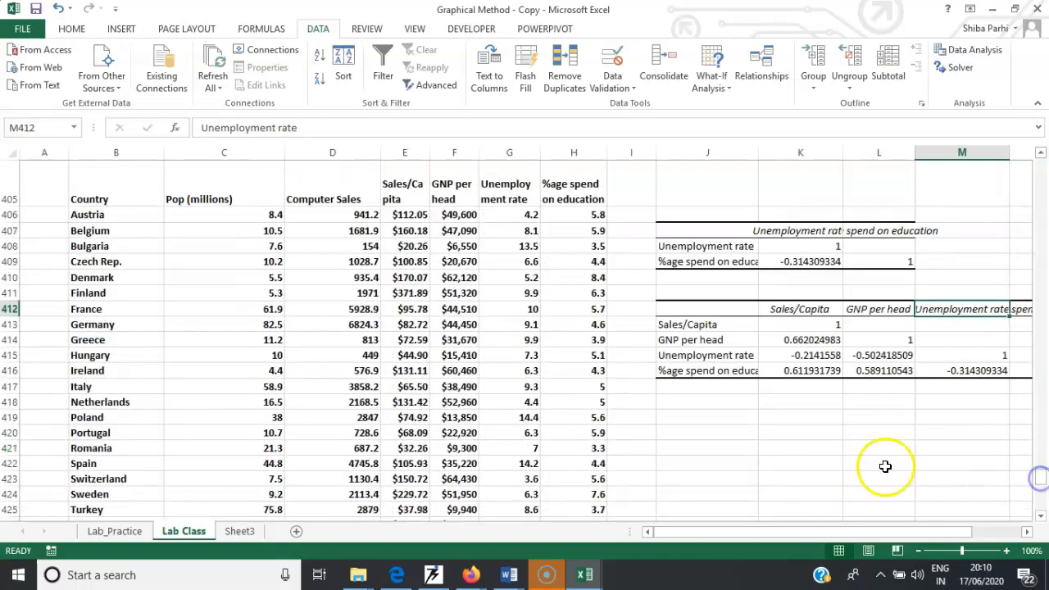
drag(399, 195, 409, 247)
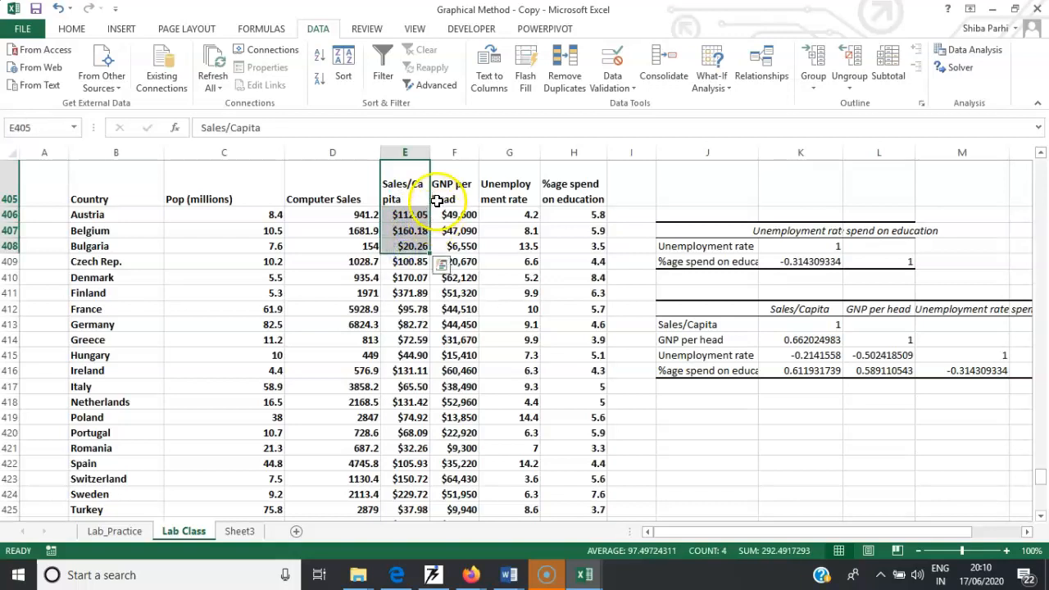
mouse_move(450, 194)
mouse_down()
mouse_move(497, 204)
mouse_move(506, 194)
mouse_move(443, 189)
mouse_up()
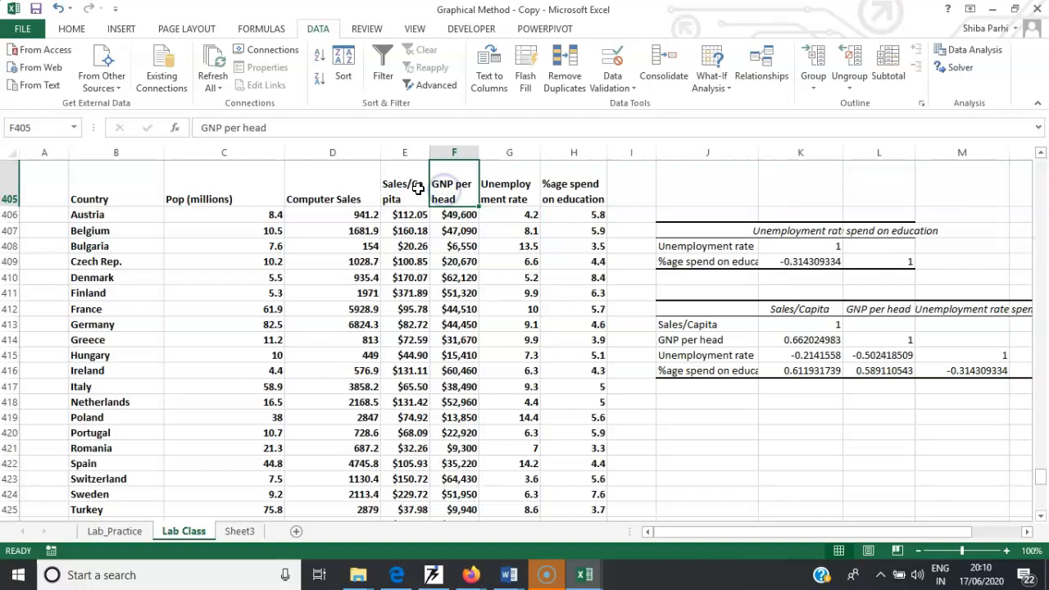
click(963, 57)
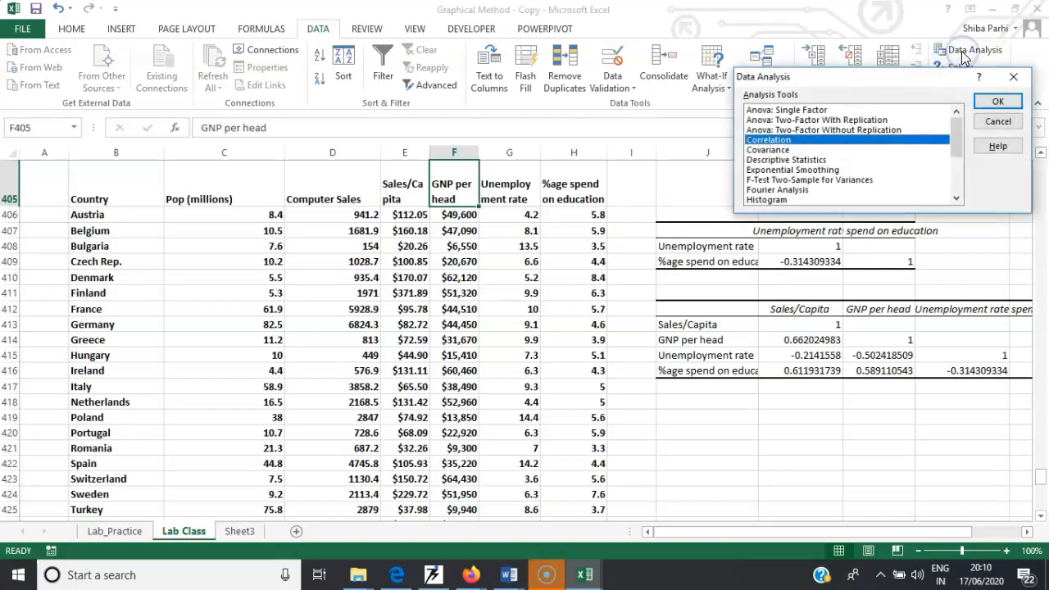
drag(856, 77, 845, 225)
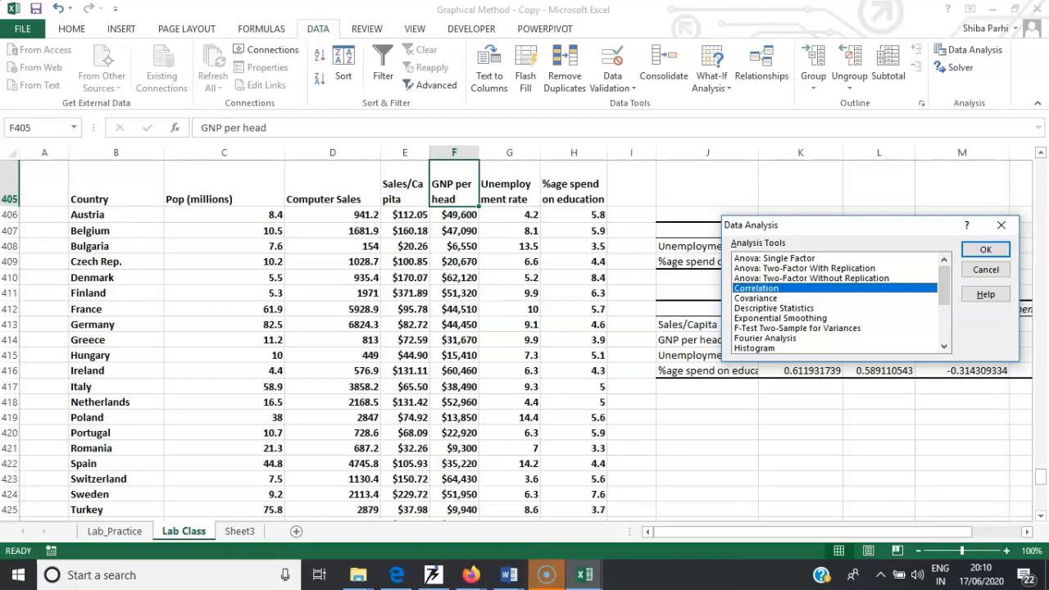
drag(943, 293, 944, 316)
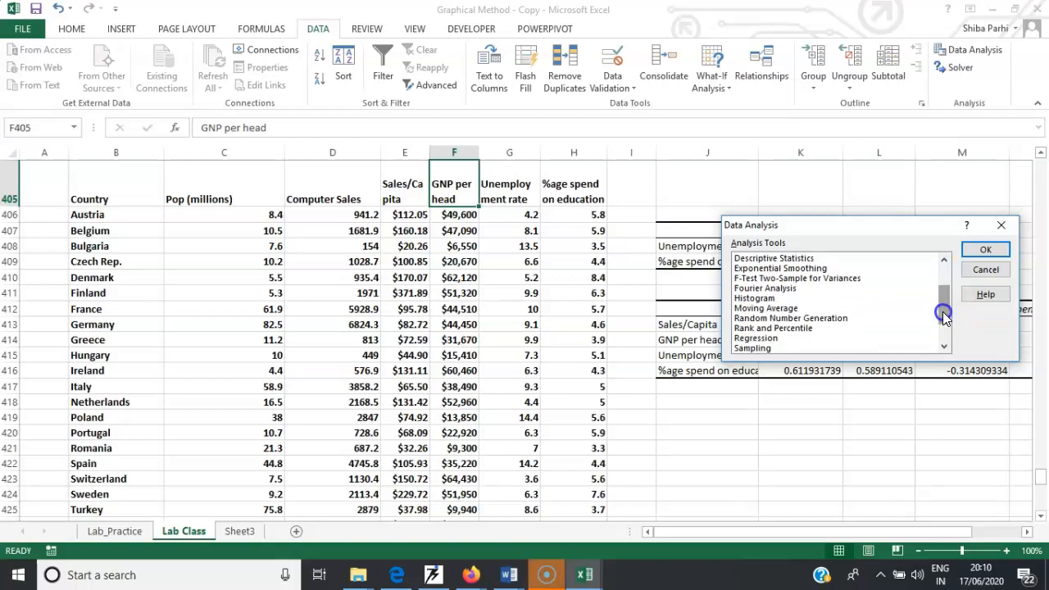
click(751, 339)
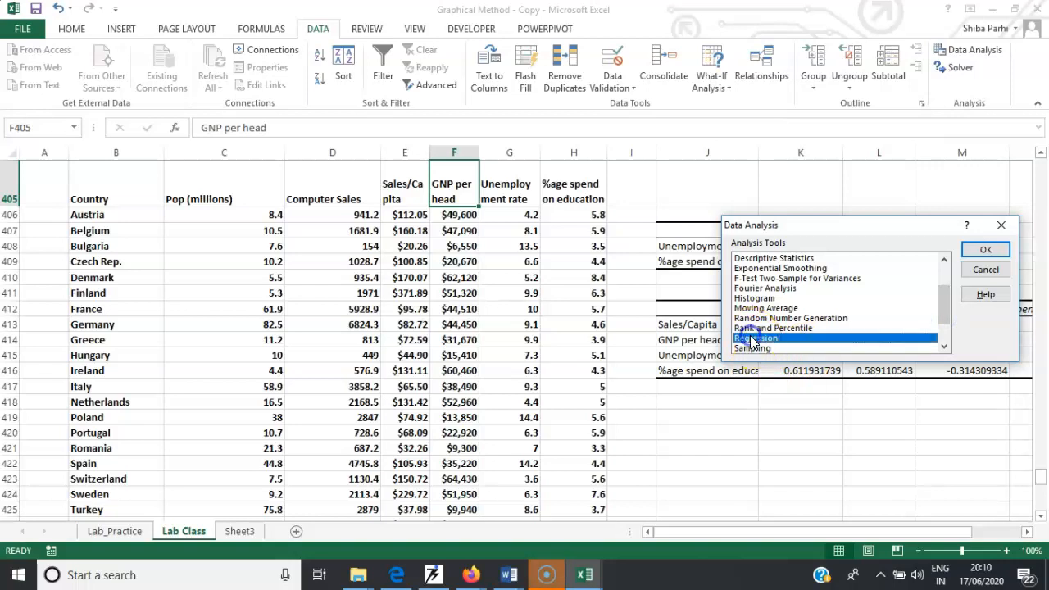
double_click(752, 338)
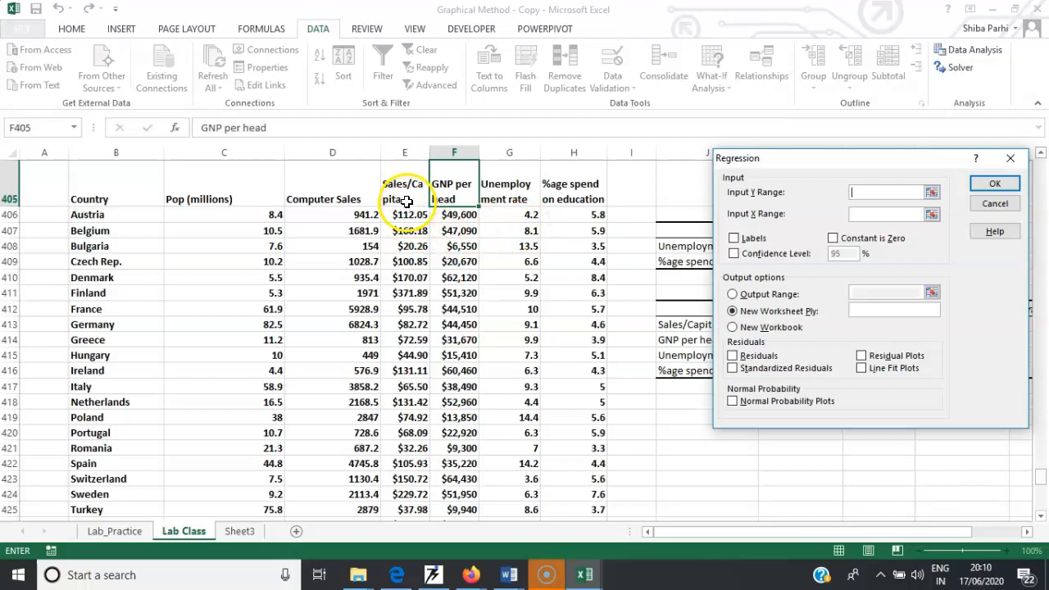
- Run Regression with Y range E405:E425 and X range F405:F425, labels included, outputting to cell J418
drag(405, 197, 425, 510)
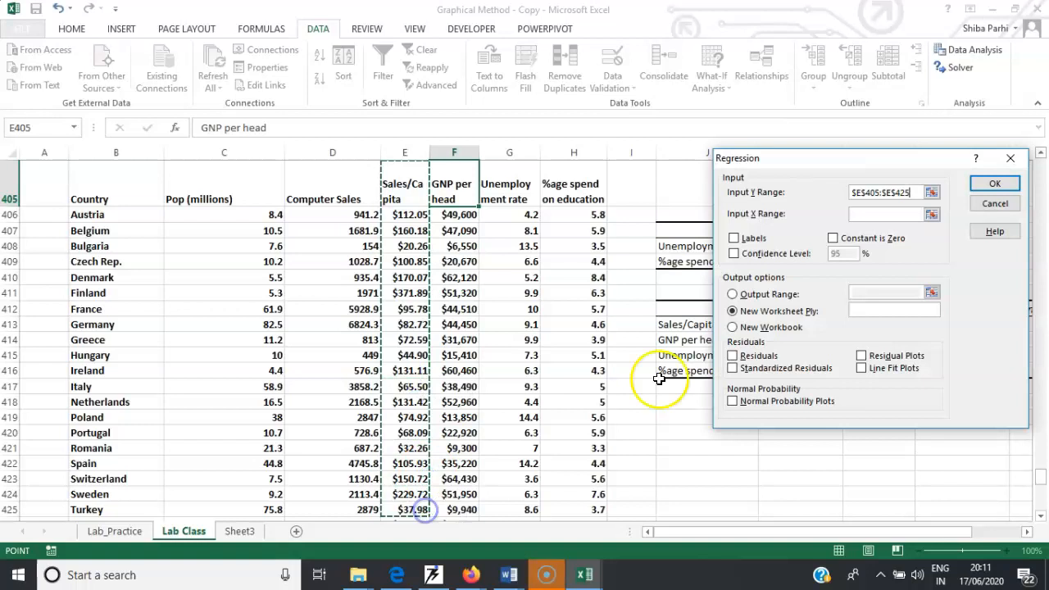
click(880, 215)
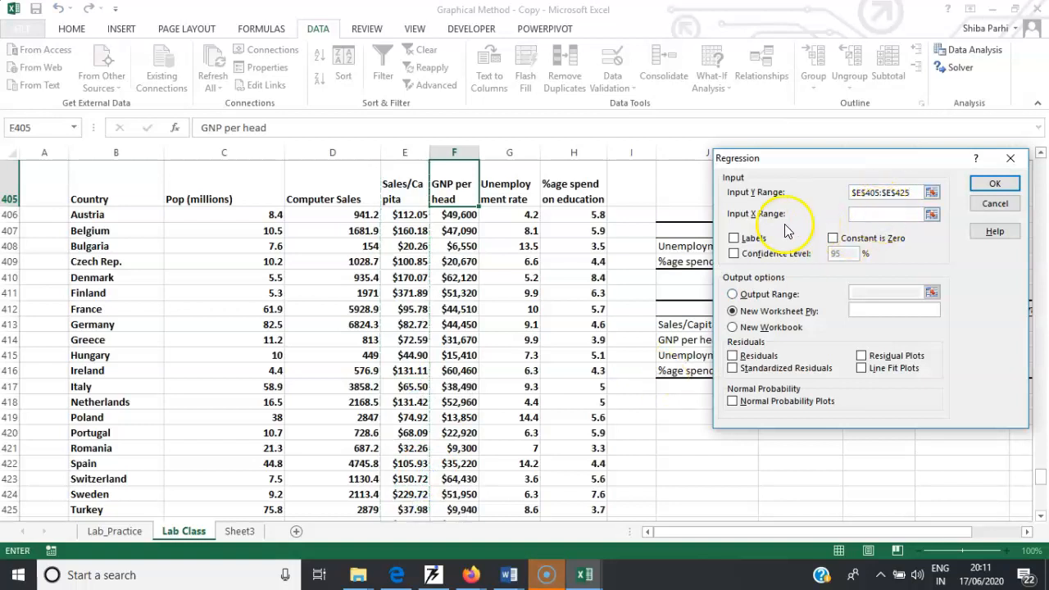
drag(449, 196, 472, 509)
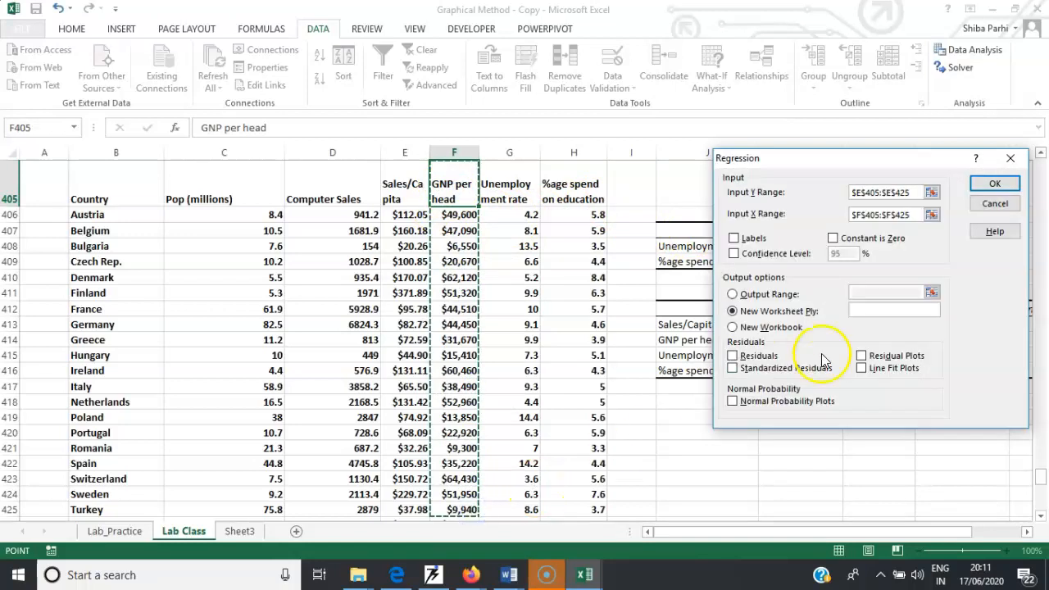
click(734, 239)
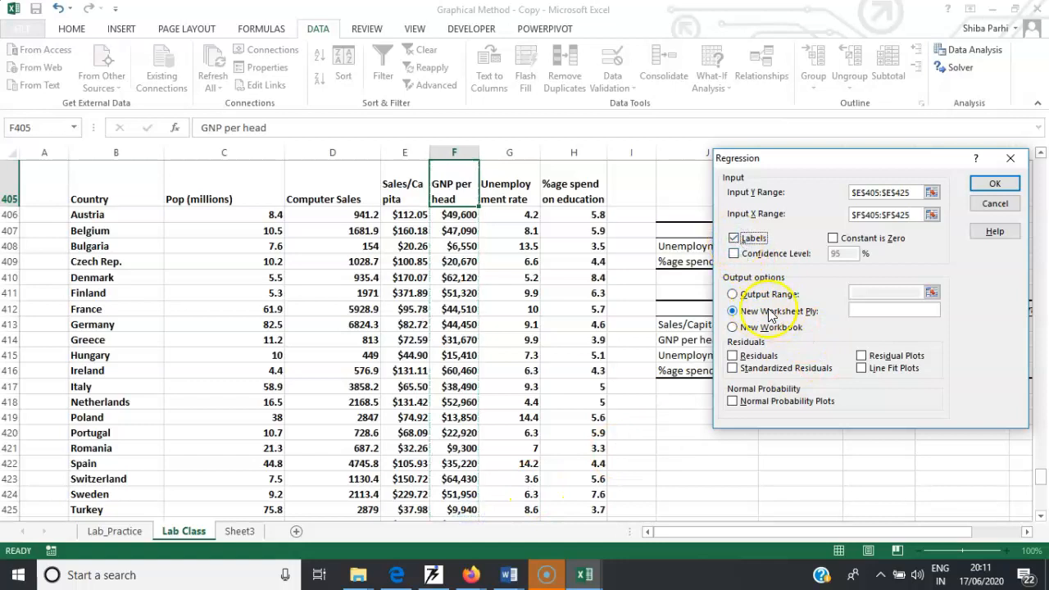
click(733, 295)
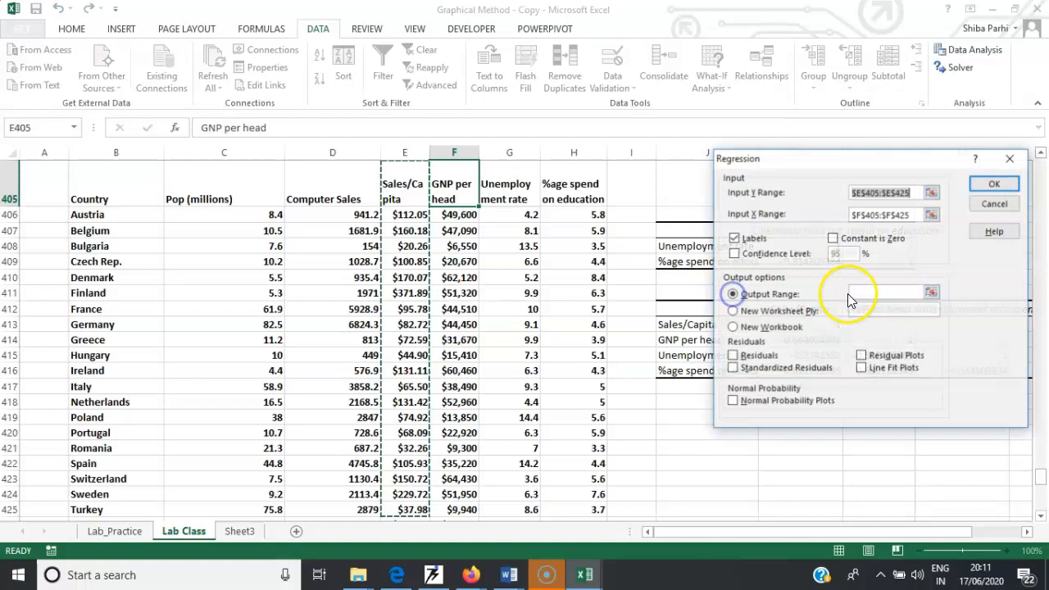
click(864, 289)
click(690, 400)
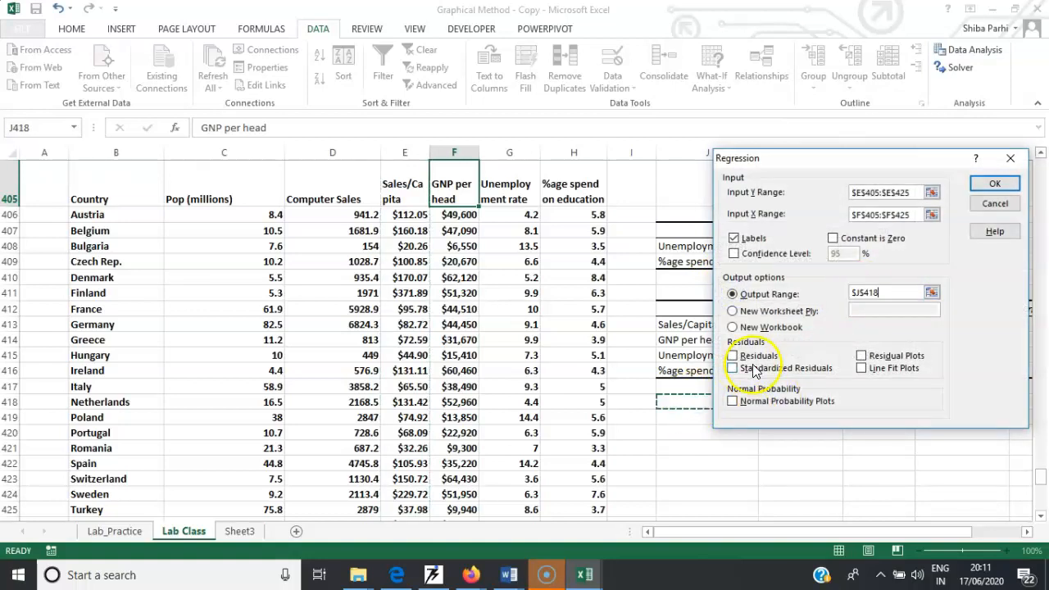
click(987, 212)
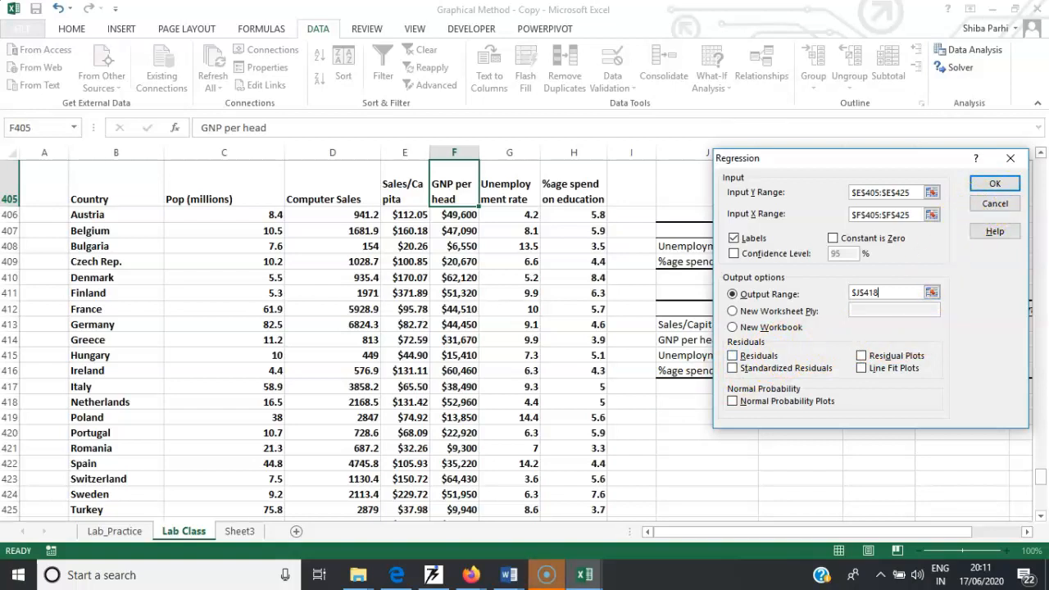
click(991, 189)
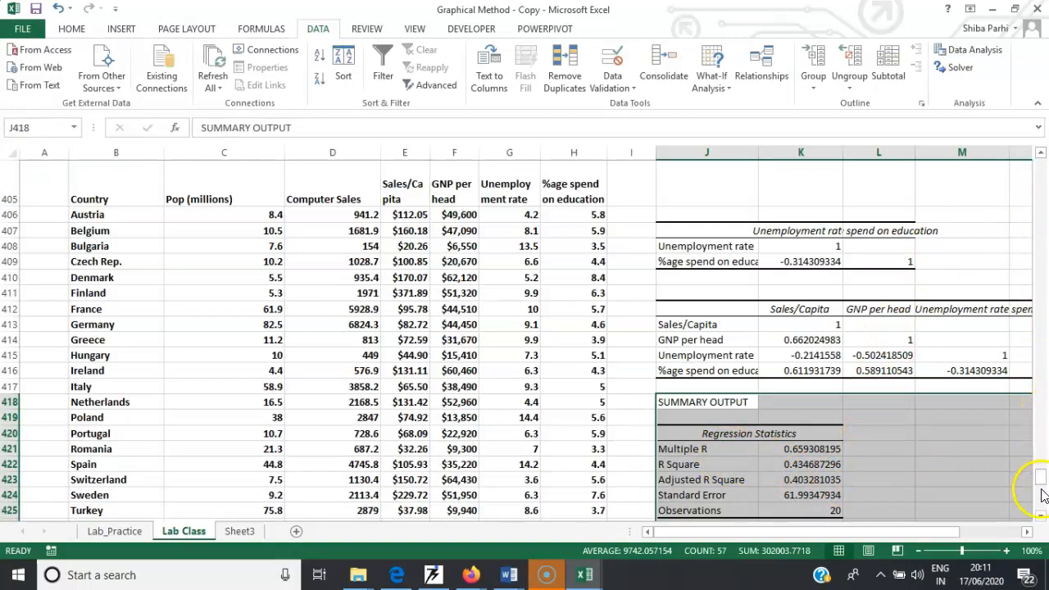
- Try to build the regression equation in K437 as a formula adding the intercept and GNP coefficient cells
drag(1039, 488, 1041, 494)
drag(684, 420, 774, 432)
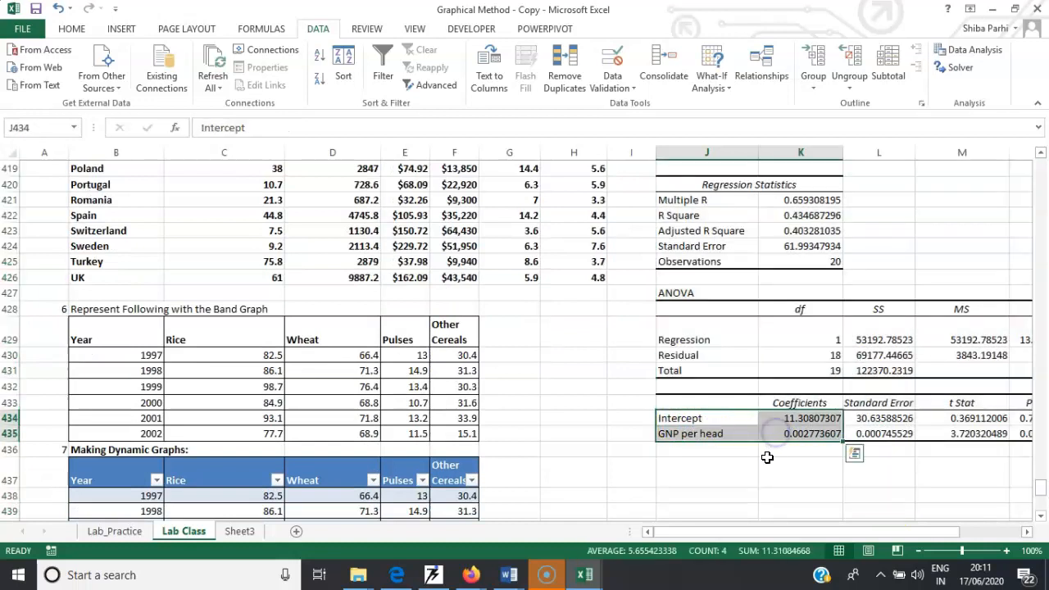
click(768, 458)
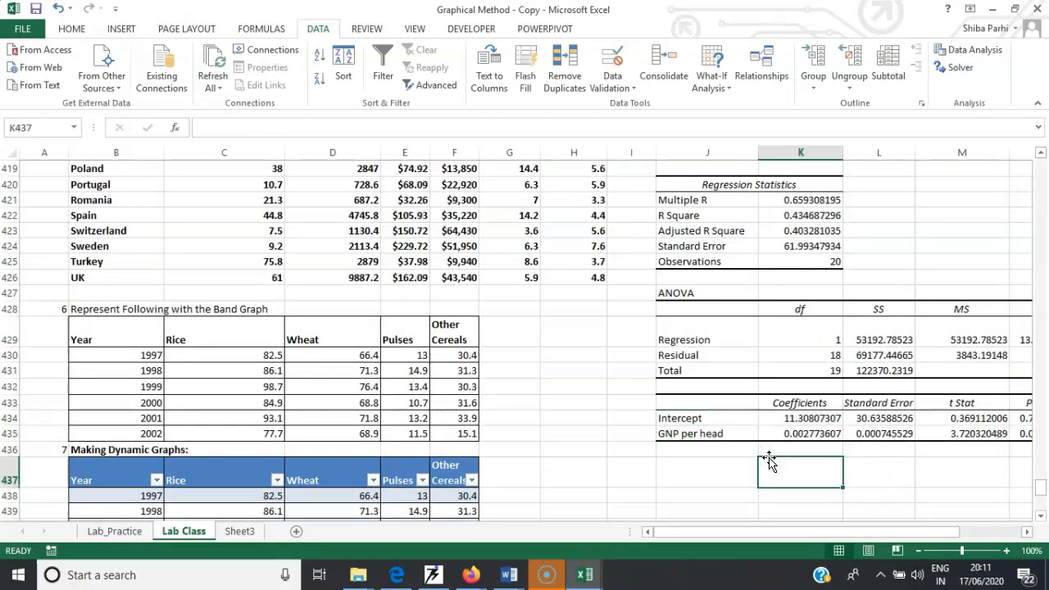
text(=)
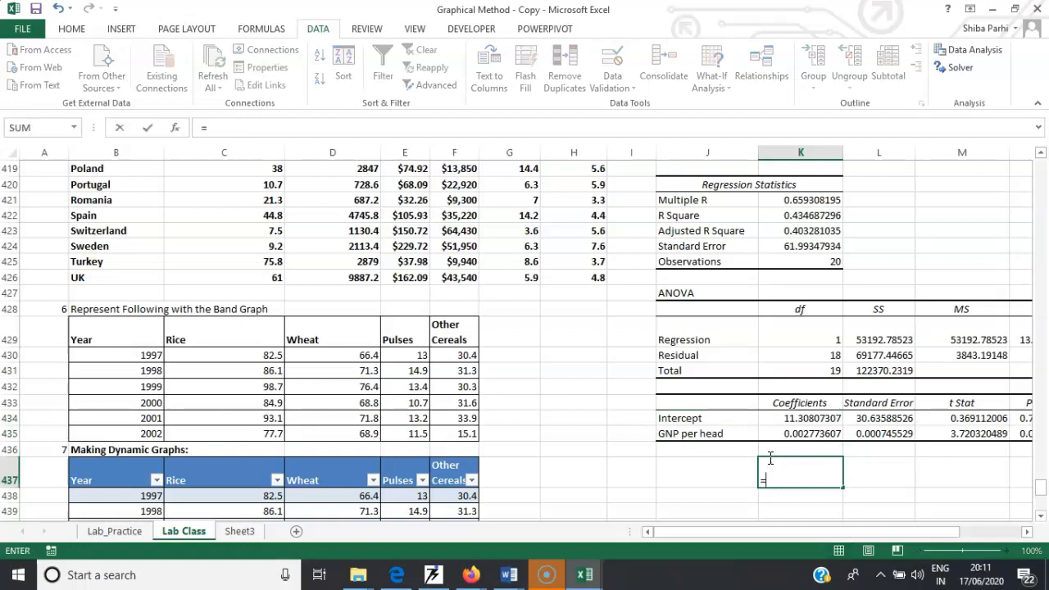
click(799, 419)
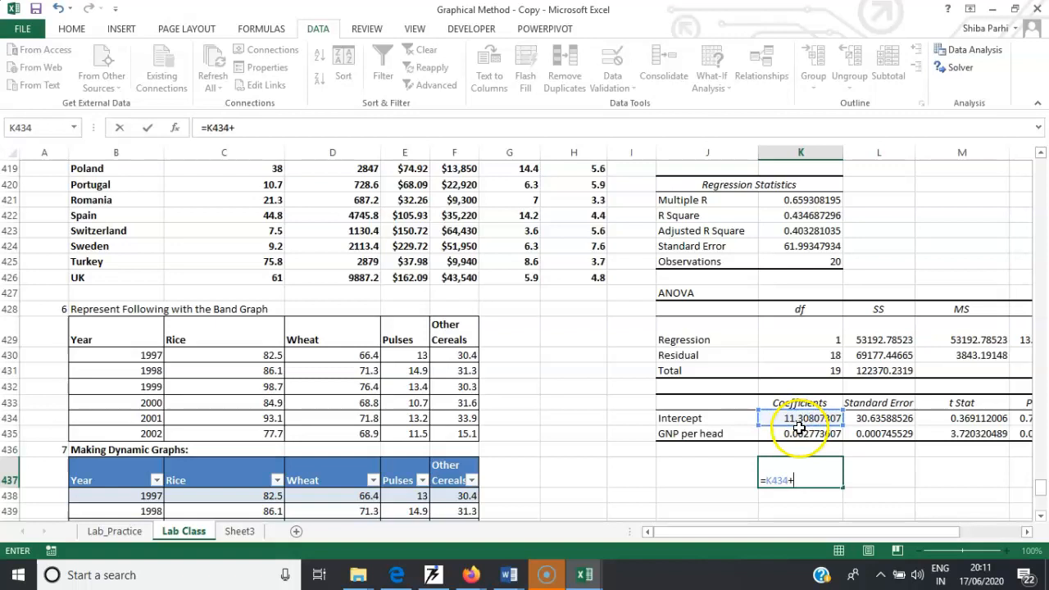
click(799, 433)
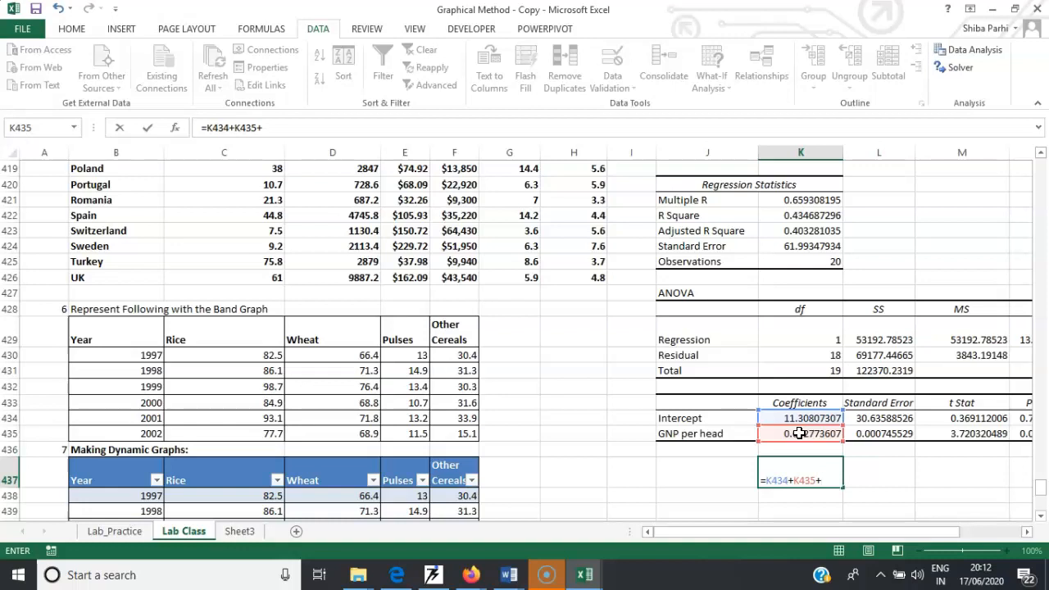
key(BackSpace)
key(BackSpace)
key(BackSpace)
key(BackSpace)
key(BackSpace)
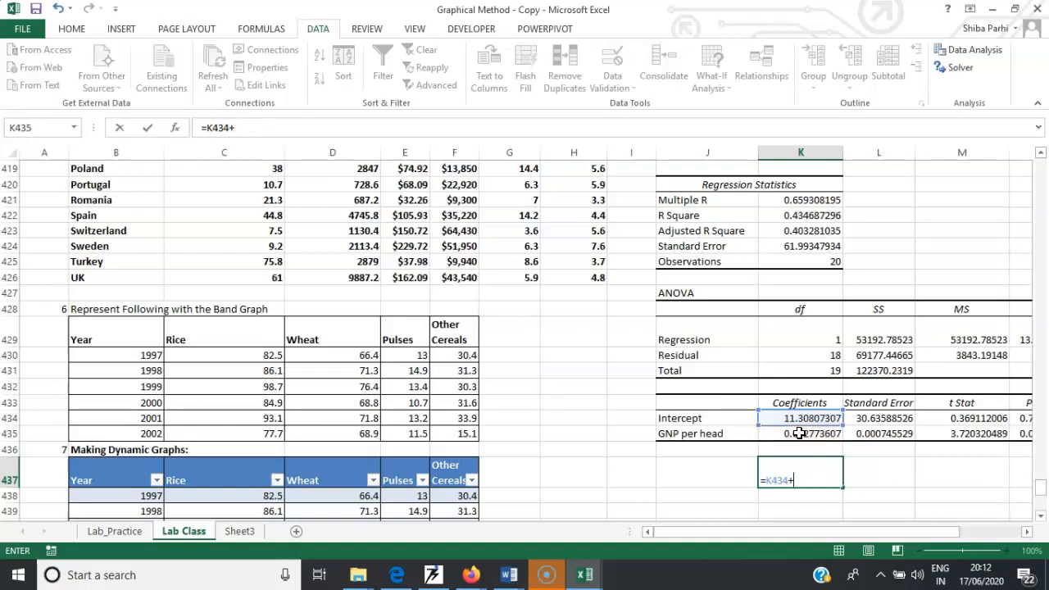
key(Return)
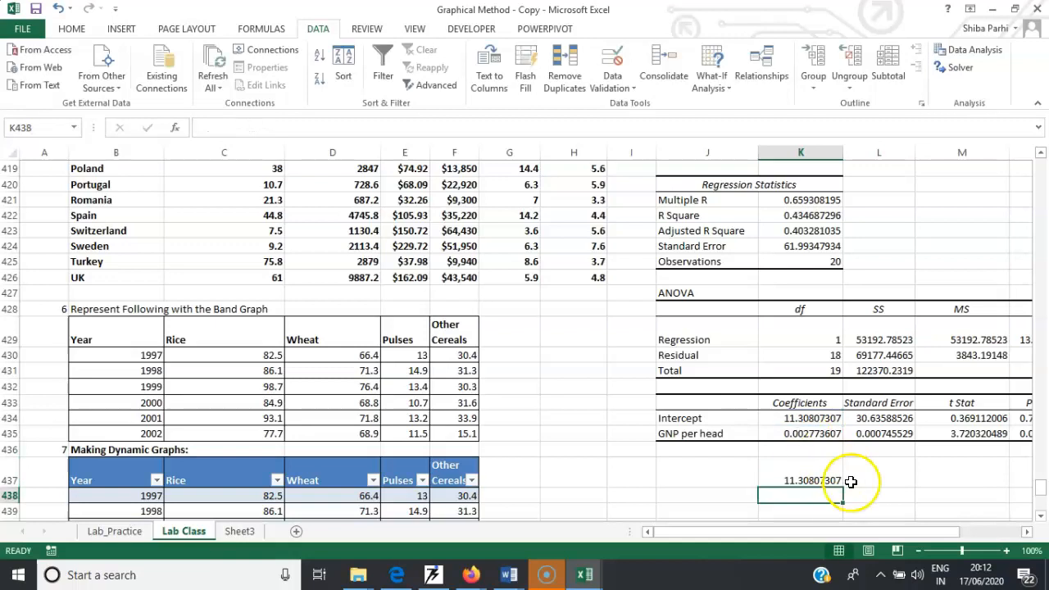
- Replace K437's content with the regression equation text 11.30+0.00277*X
double_click(826, 480)
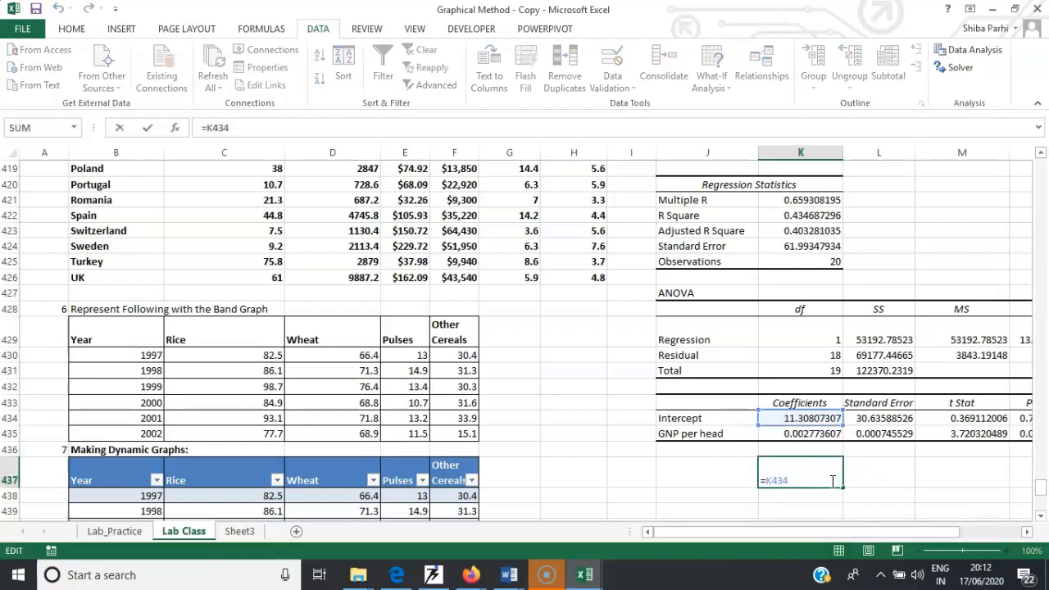
key(BackSpace)
key(BackSpace)
key(BackSpace)
key(BackSpace)
key(BackSpace)
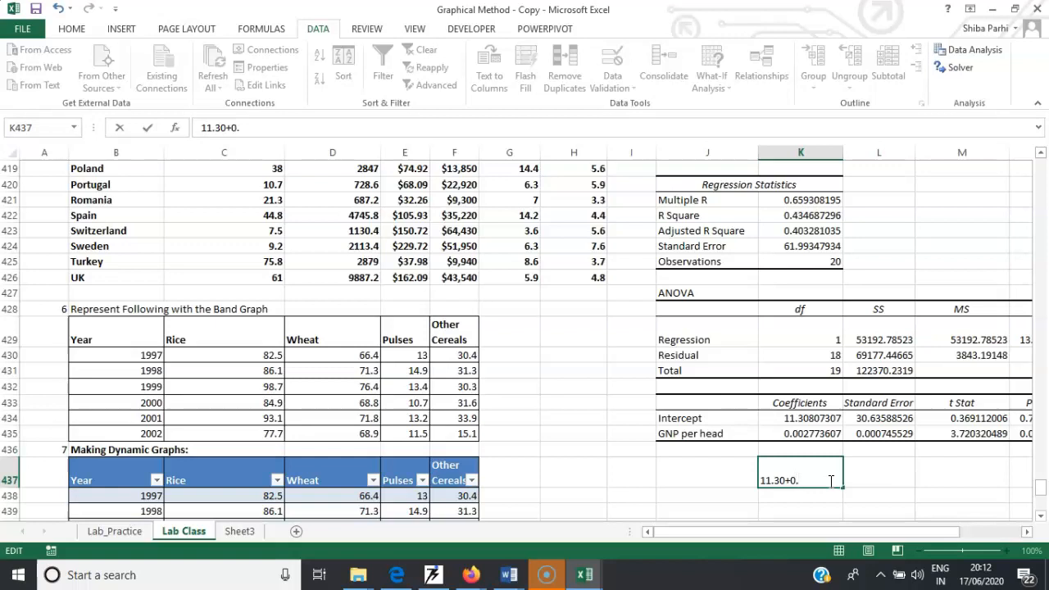
text(00277*X)
- Label the equation by entering Y in cell J437
click(726, 474)
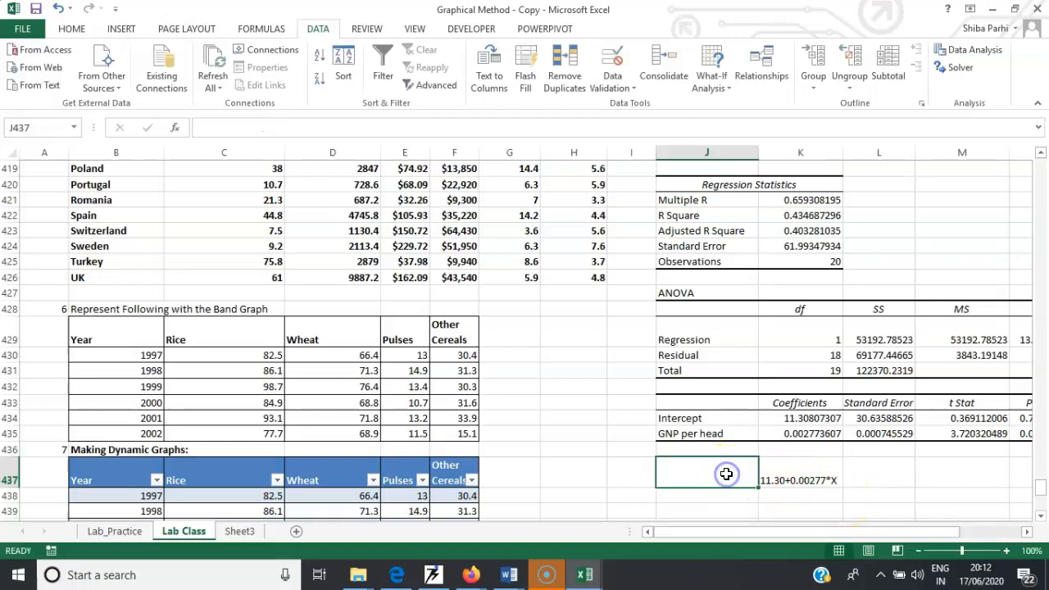
text(Y)
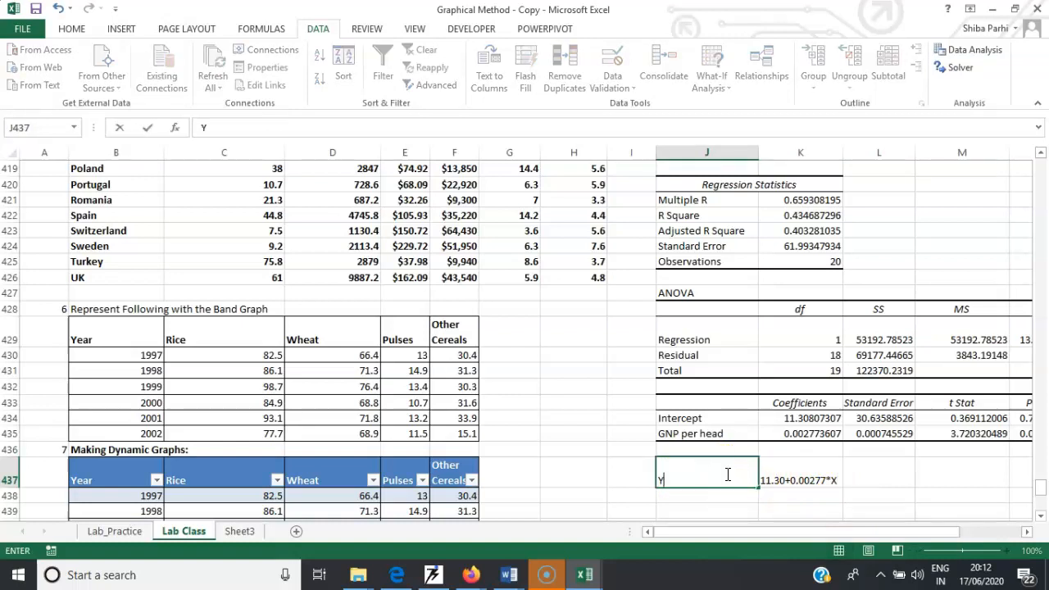
click(872, 494)
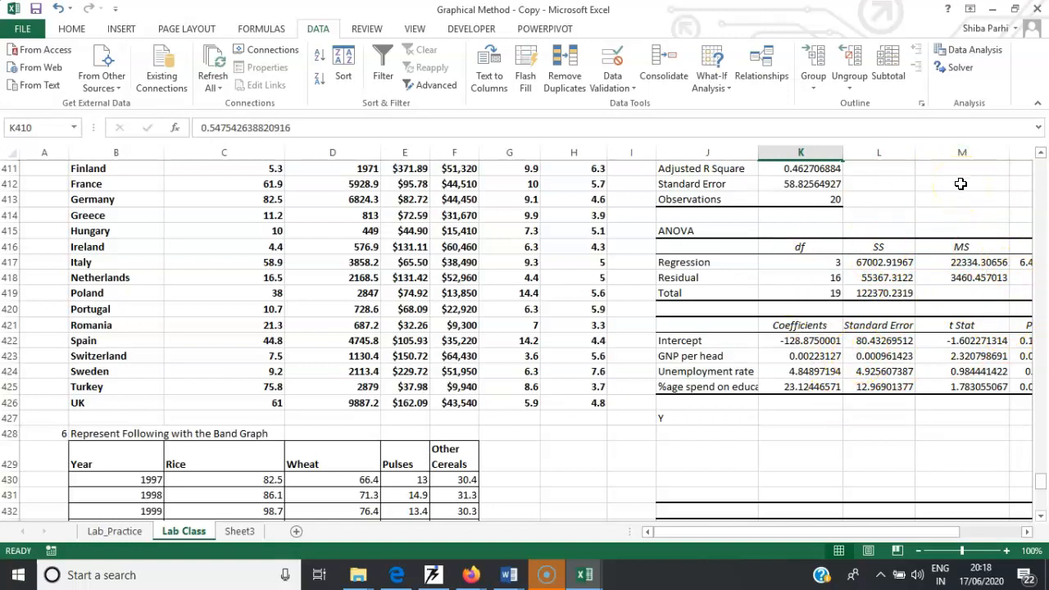
- Return to the top of the sheet and open the Sampling tool from Data Analysis
drag(1042, 488, 1011, 136)
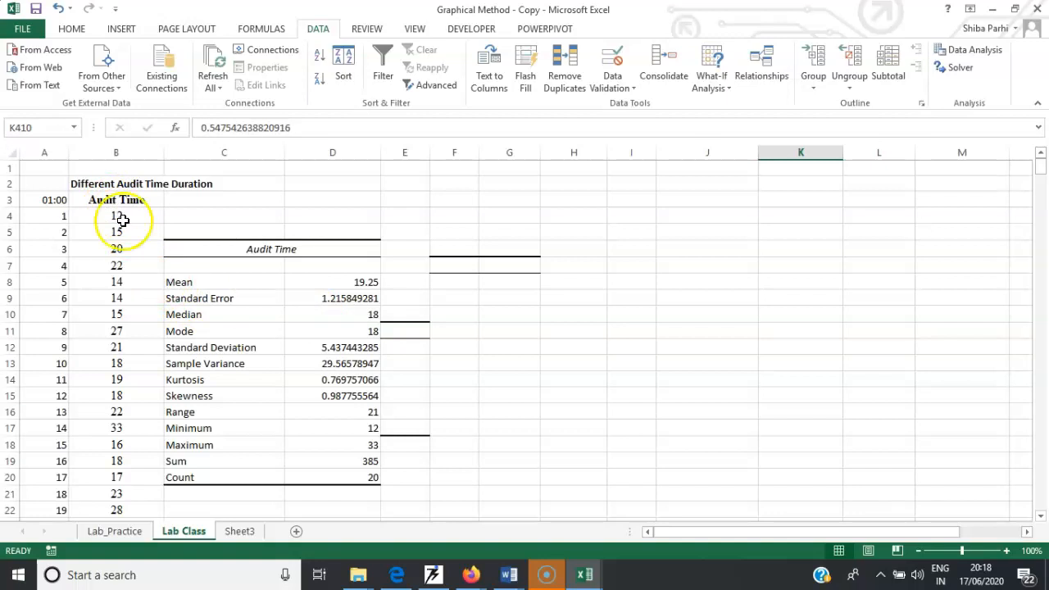
click(975, 49)
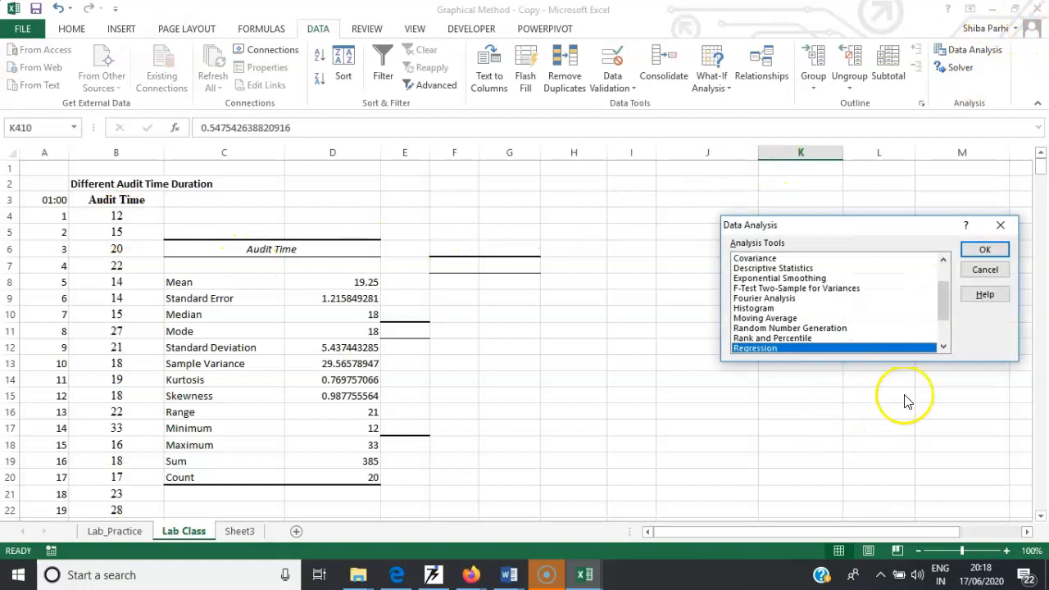
drag(942, 300, 944, 332)
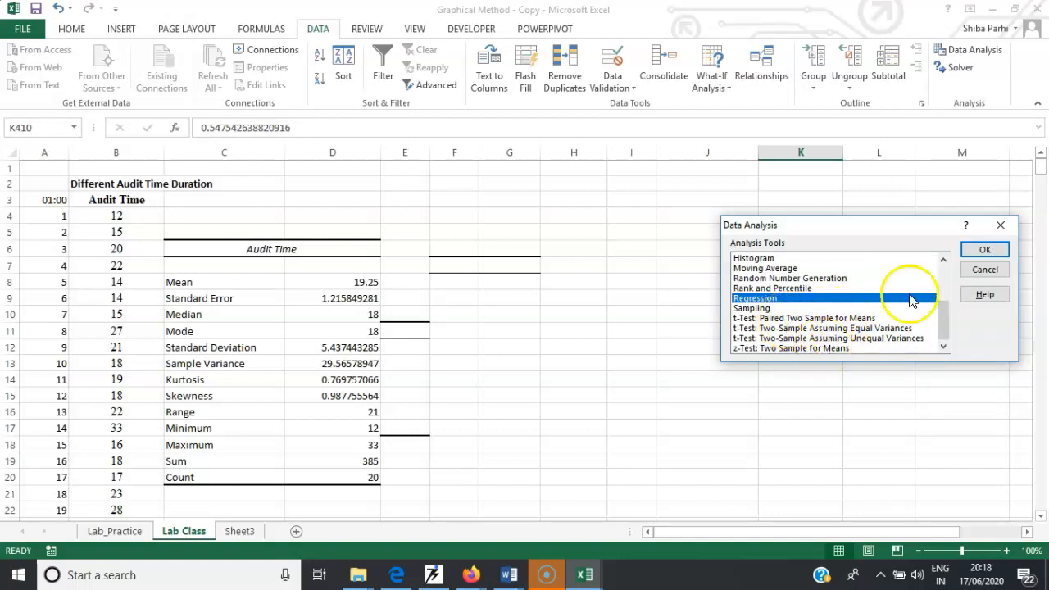
drag(945, 316, 949, 332)
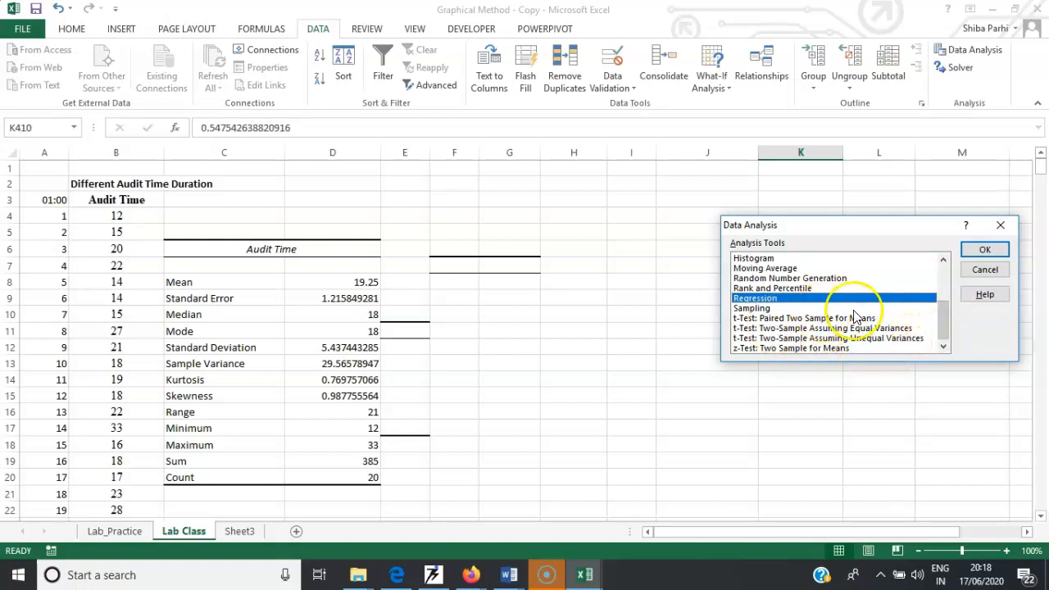
click(758, 307)
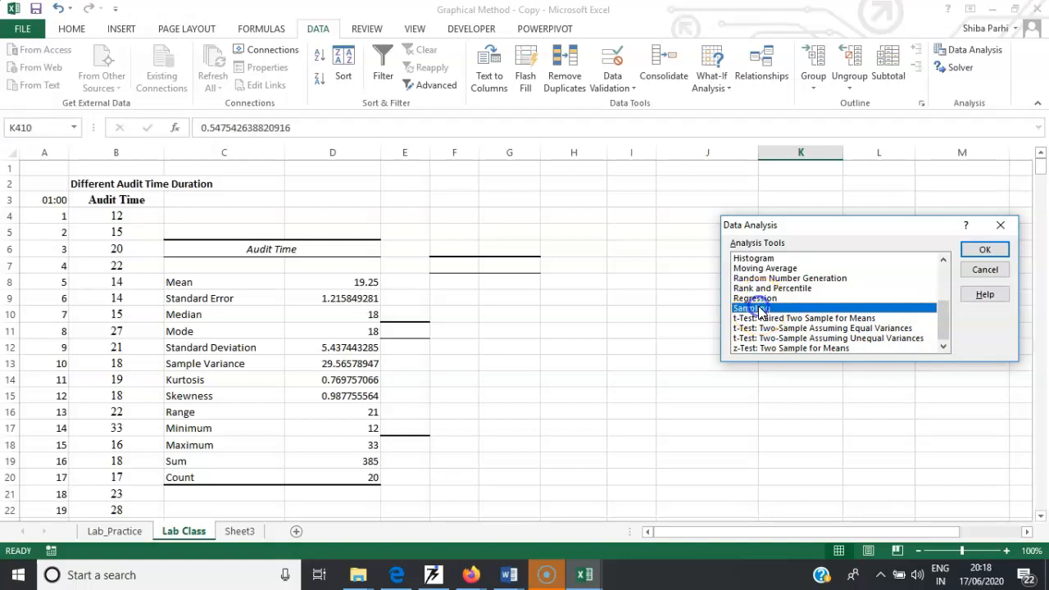
drag(939, 310, 951, 327)
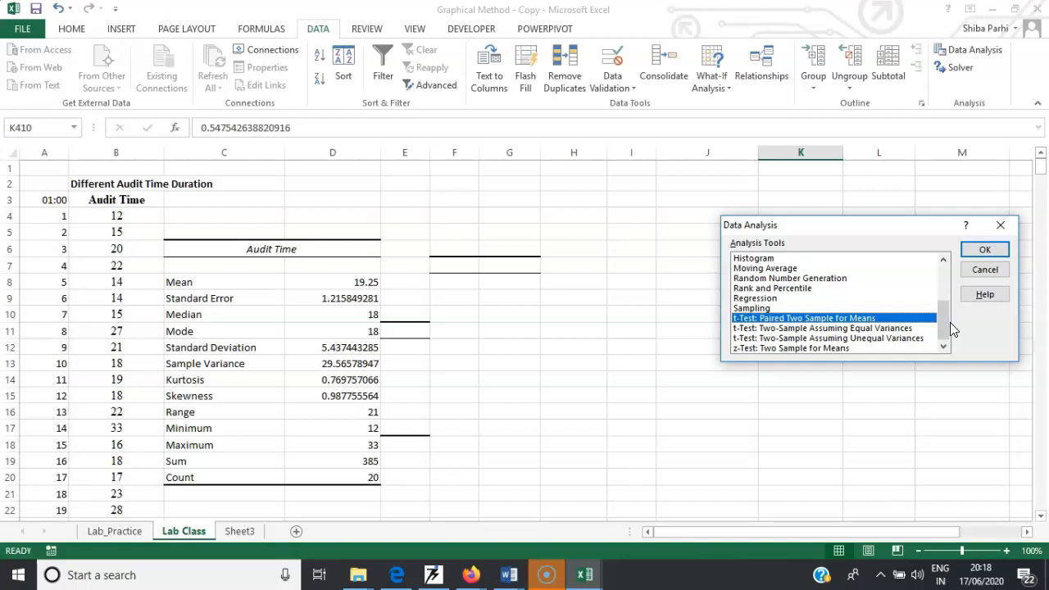
click(941, 330)
drag(940, 325, 932, 282)
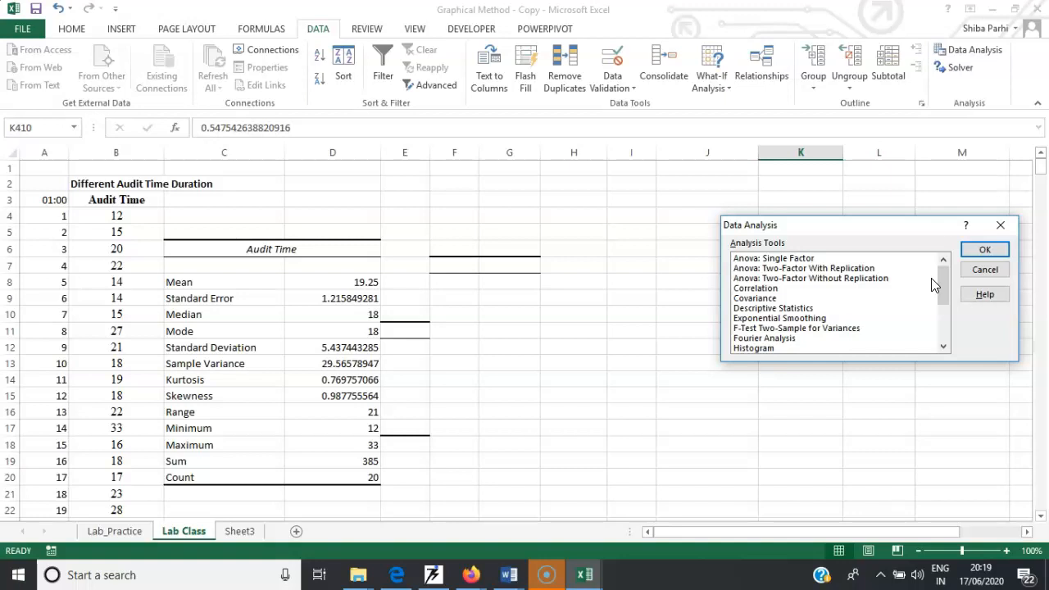
drag(945, 292, 861, 326)
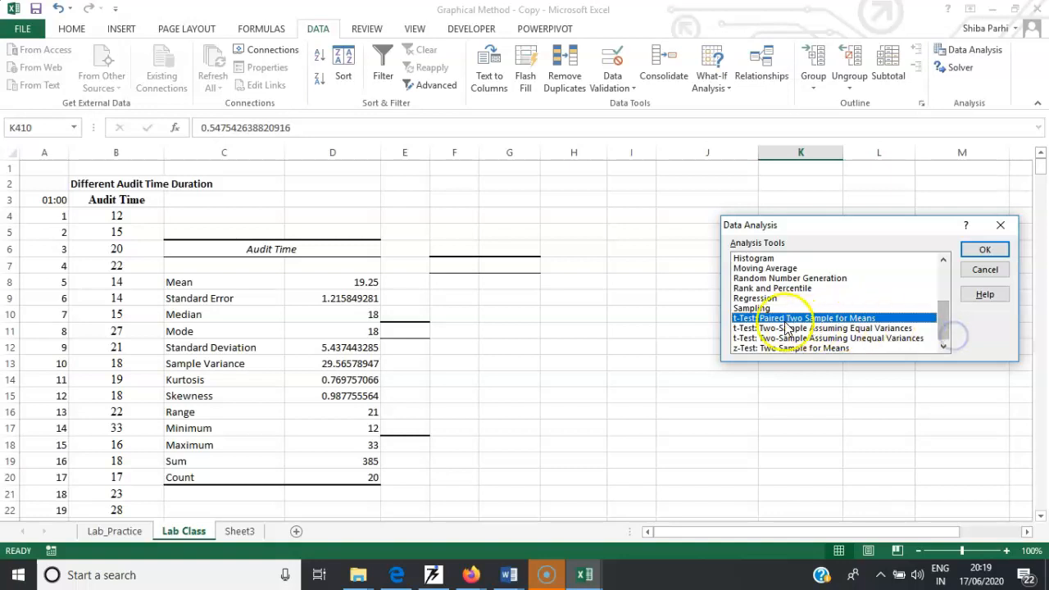
click(755, 308)
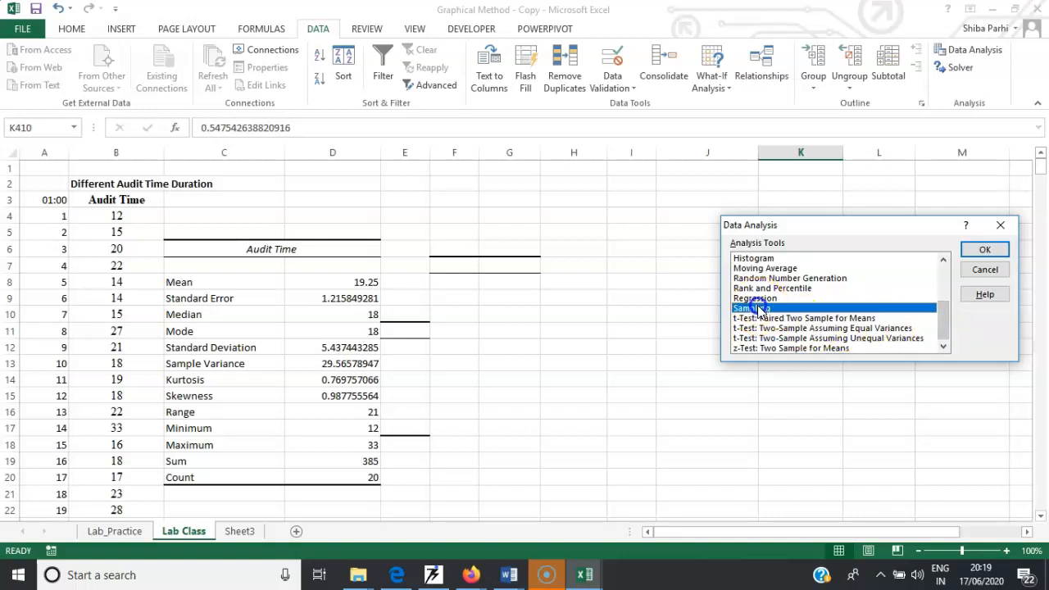
click(982, 251)
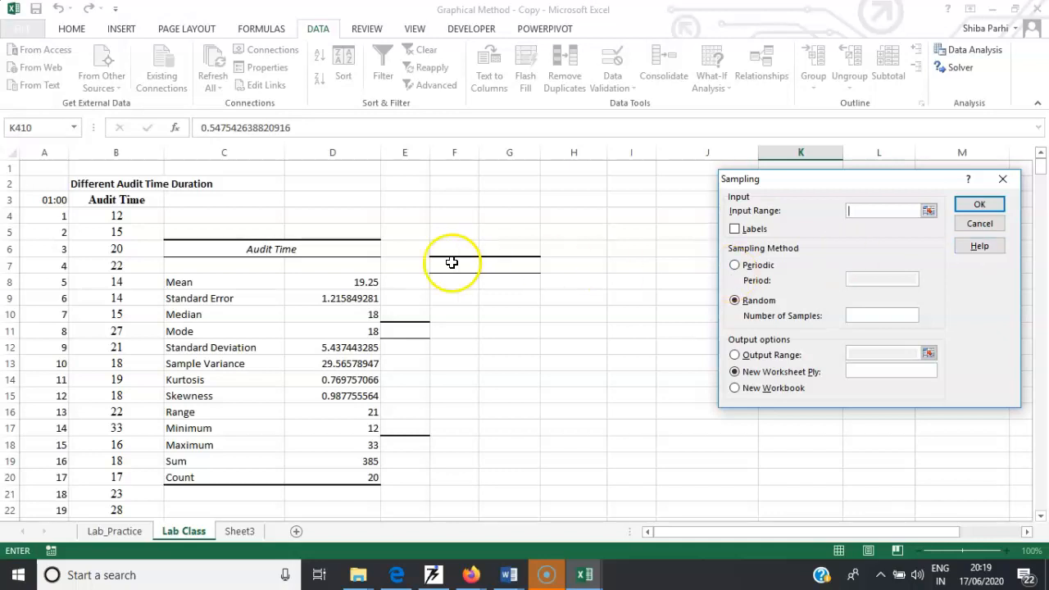
- Draw a random sample of 7 audit times from B3:B23, with labels, into an output range starting at H4
drag(134, 202, 123, 463)
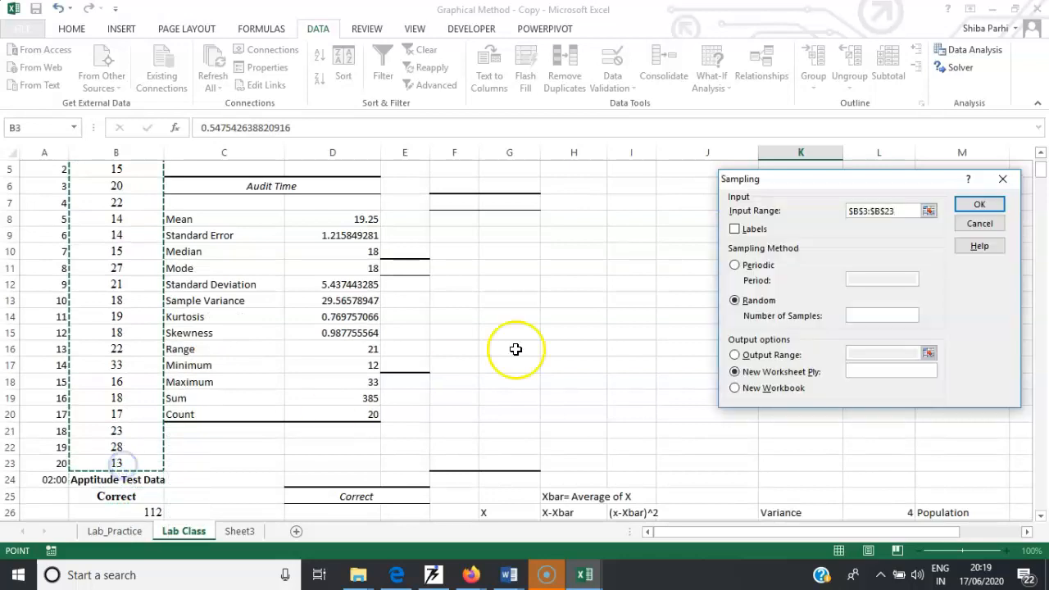
click(734, 231)
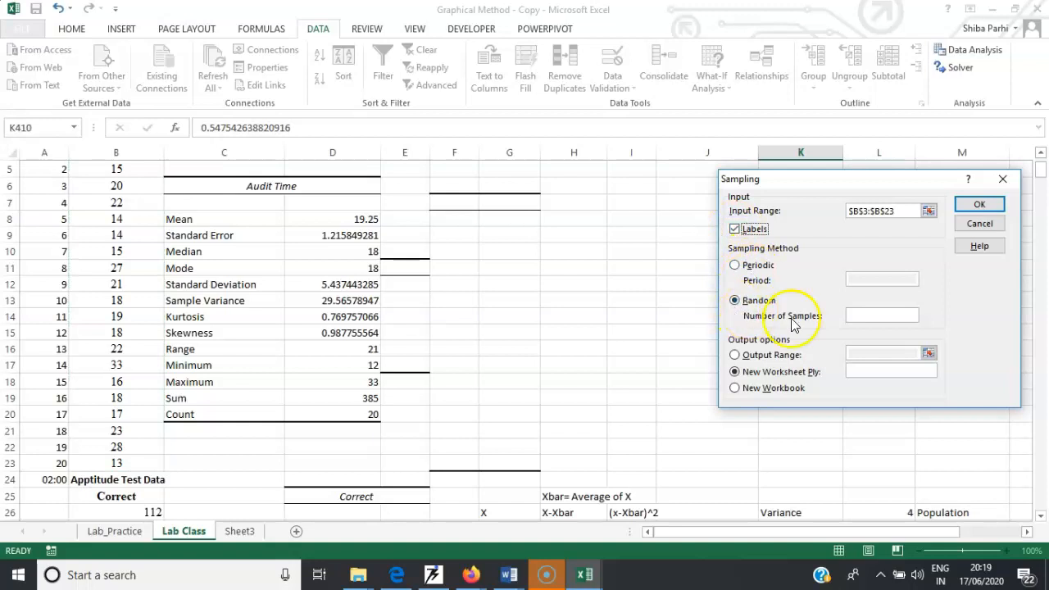
click(860, 316)
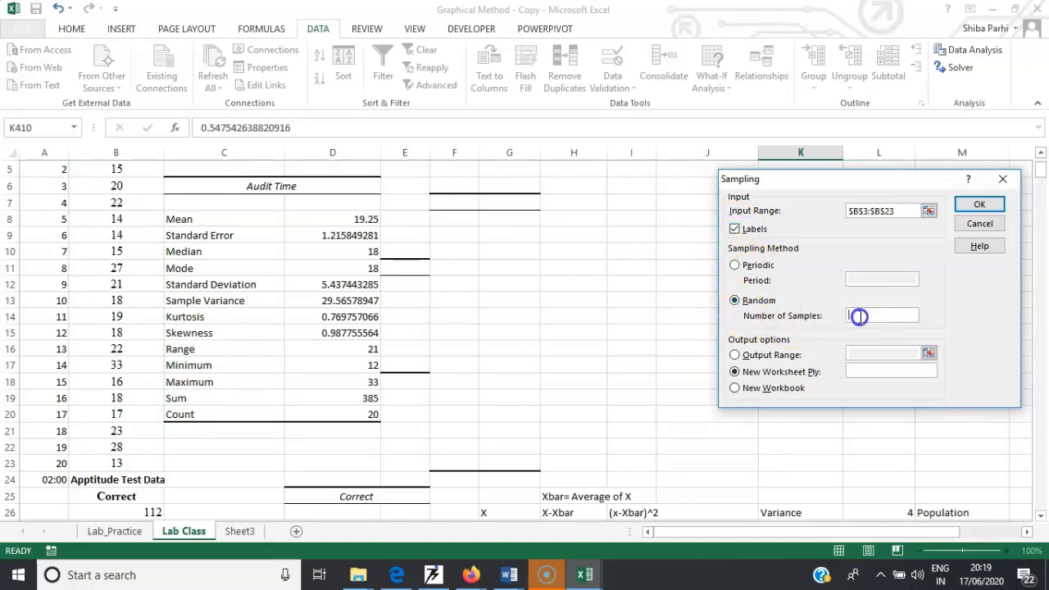
click(735, 354)
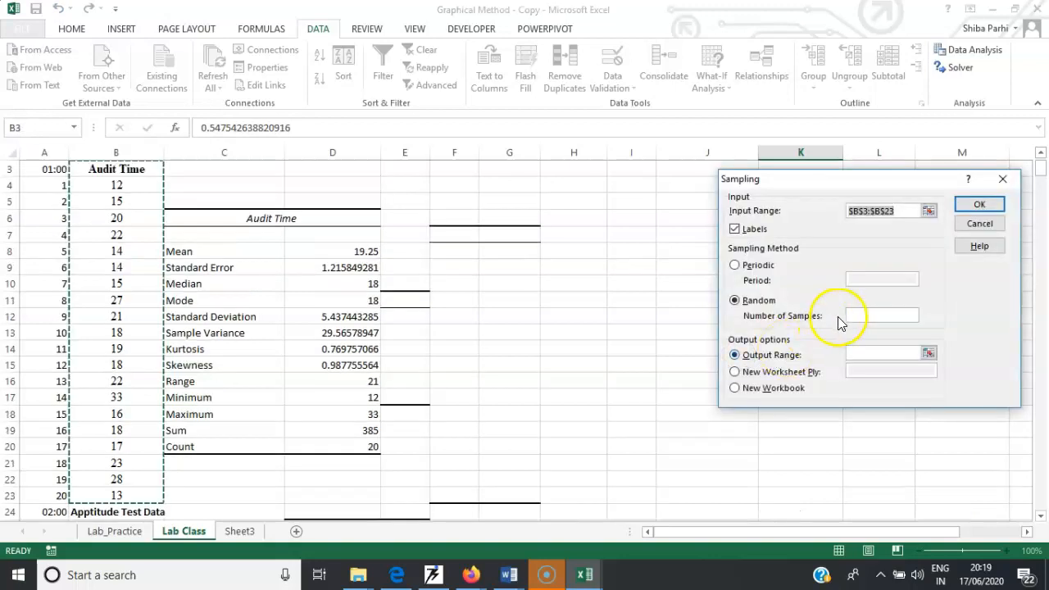
click(863, 314)
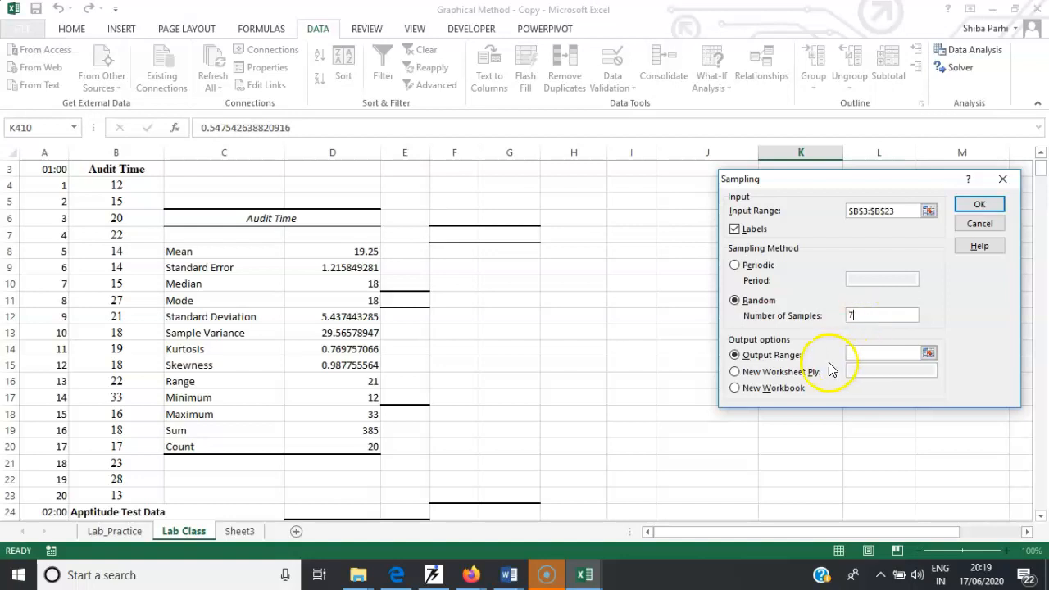
click(858, 352)
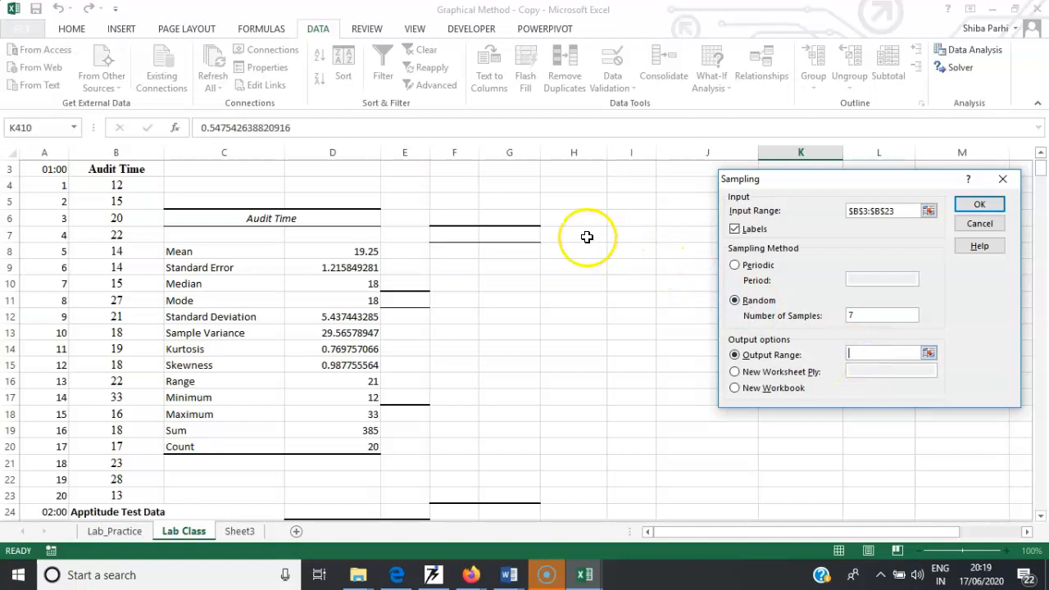
click(567, 186)
click(995, 210)
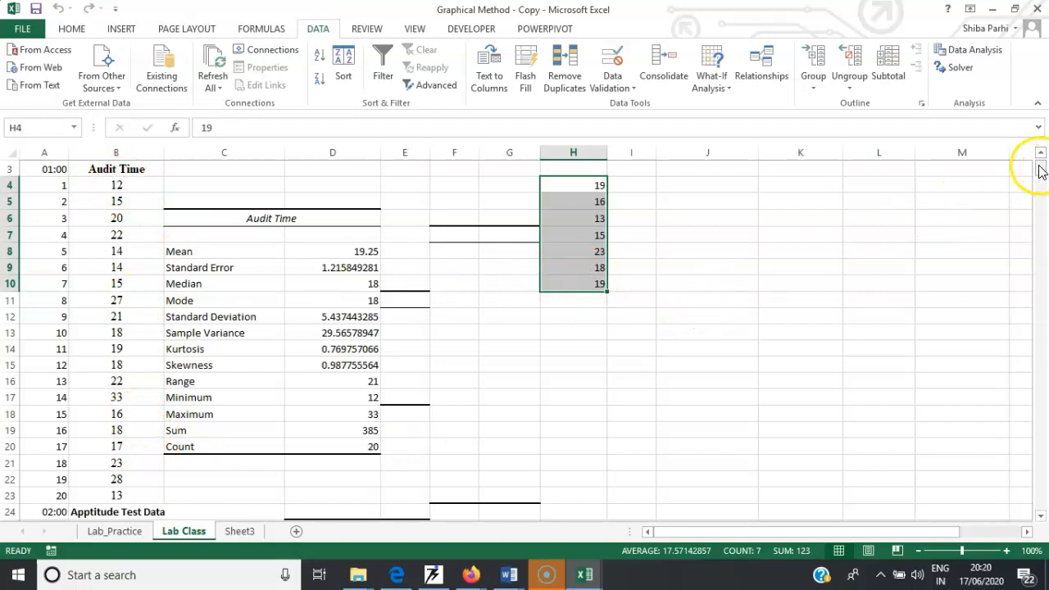
- Label the sampled column by entering Sample Audit Time in cell H3
click(589, 168)
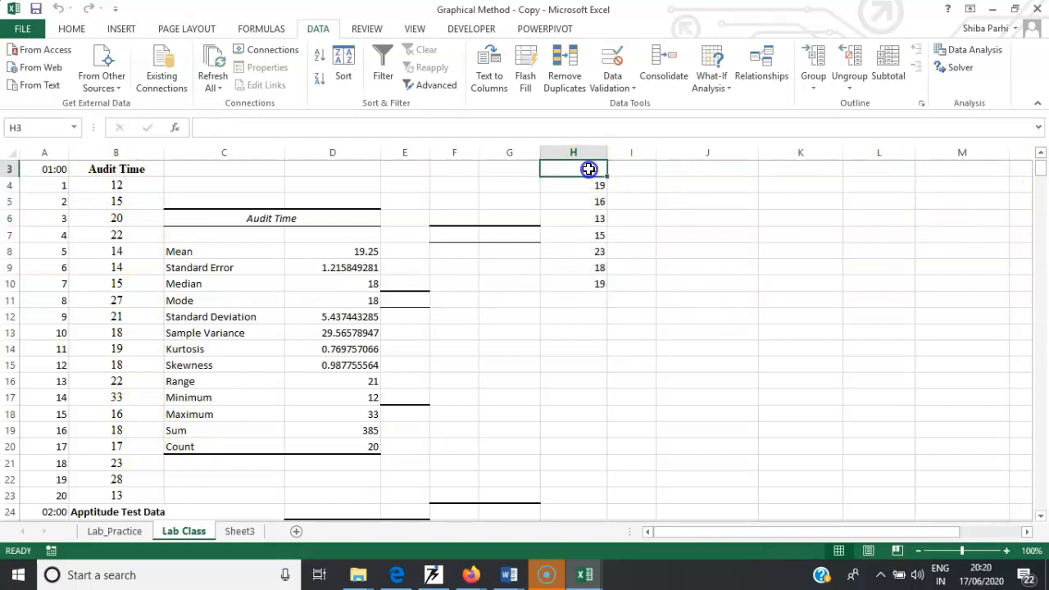
text(Sample Au)
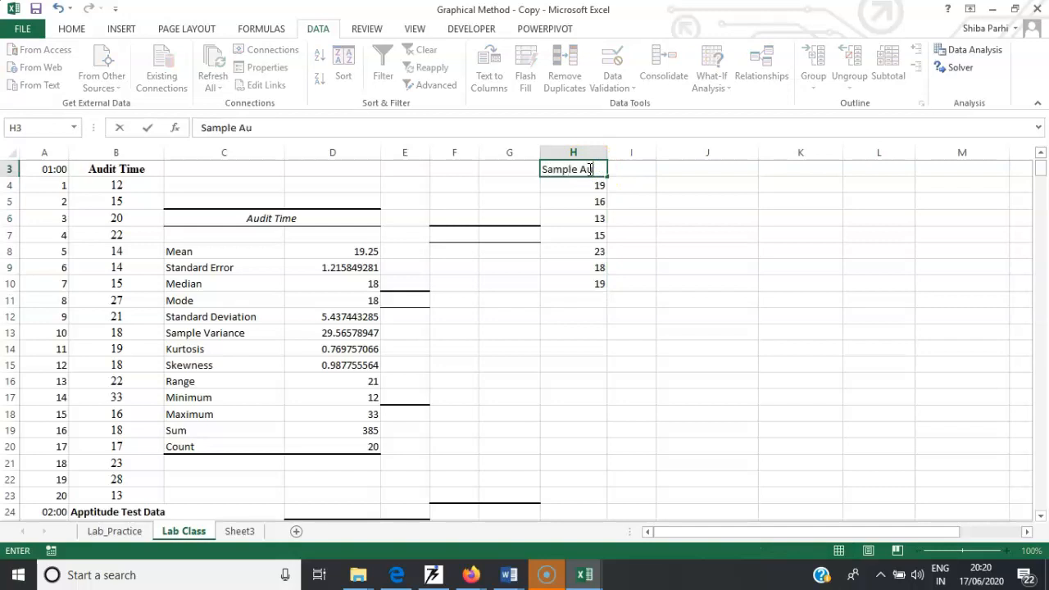
text(dit Time)
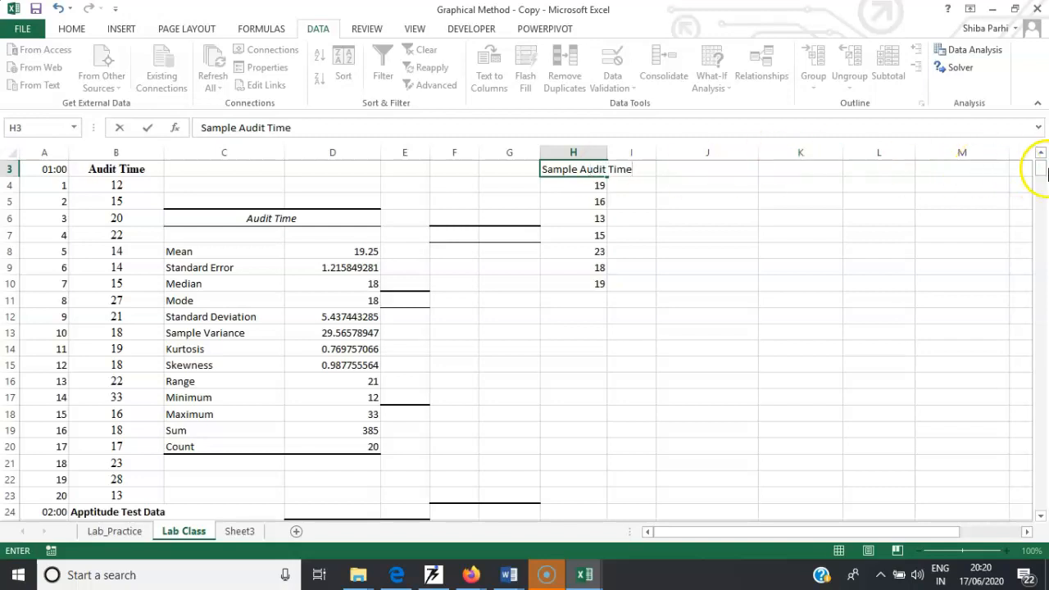
- Try to sample 10 values of the aptitude test data B24:B75 into output cell C26 using the Sampling tool
mouse_move(1043, 175)
mouse_down()
mouse_move(1043, 189)
mouse_move(1039, 180)
mouse_up()
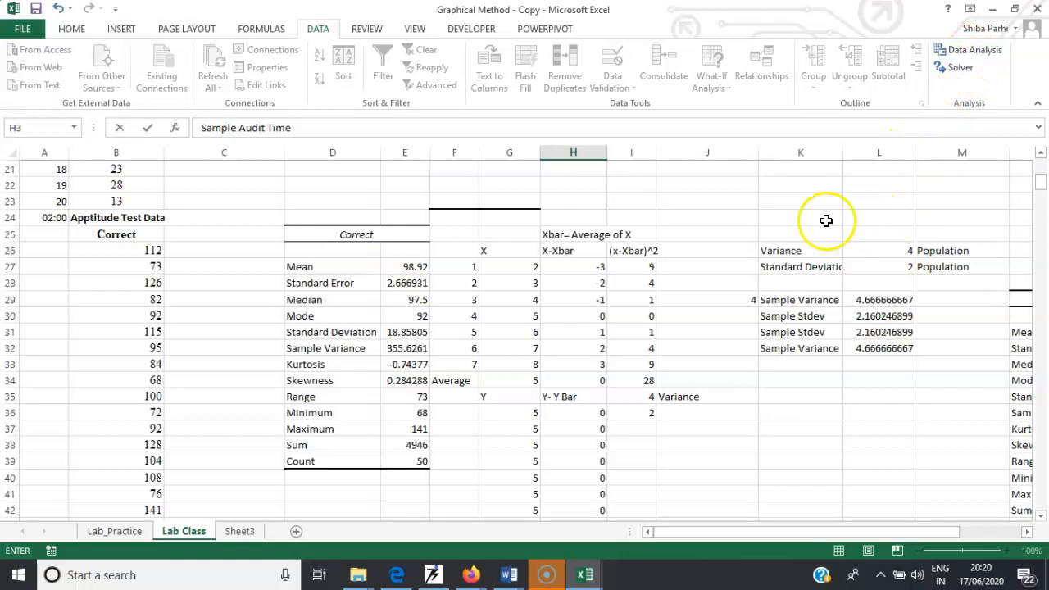
click(727, 211)
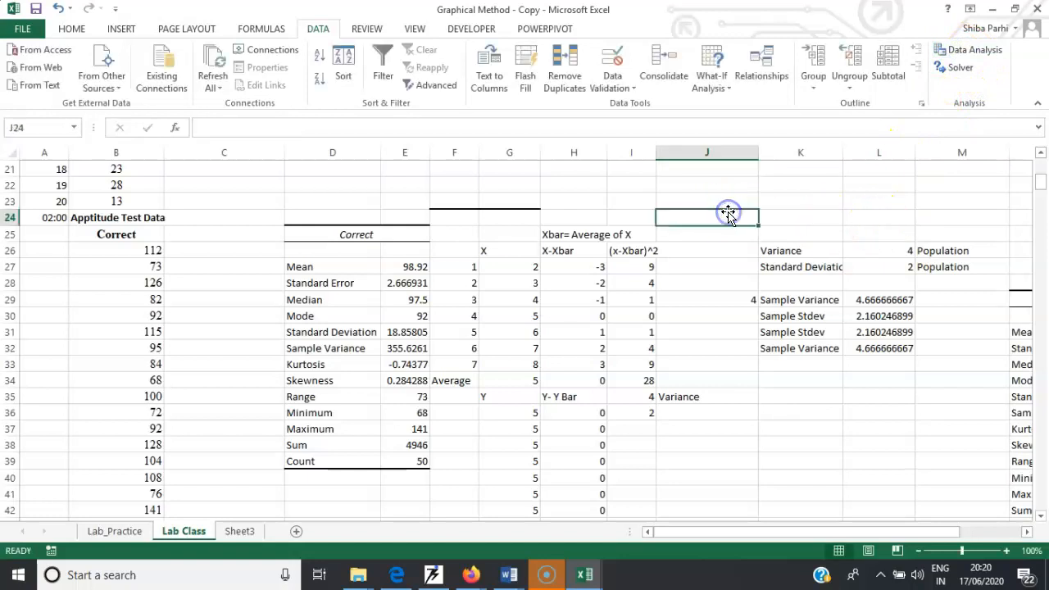
click(236, 257)
click(979, 51)
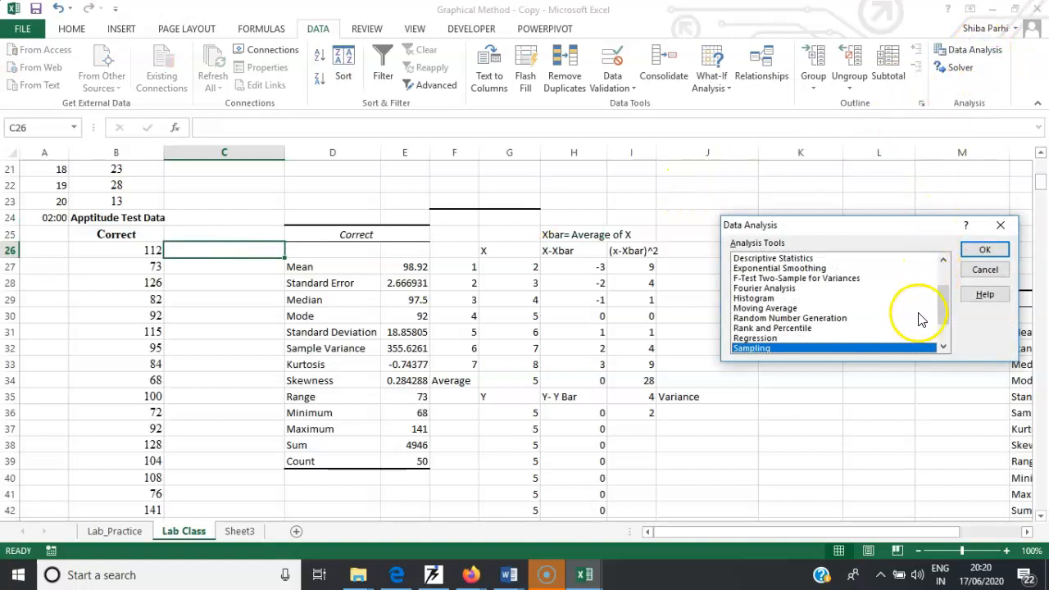
click(984, 251)
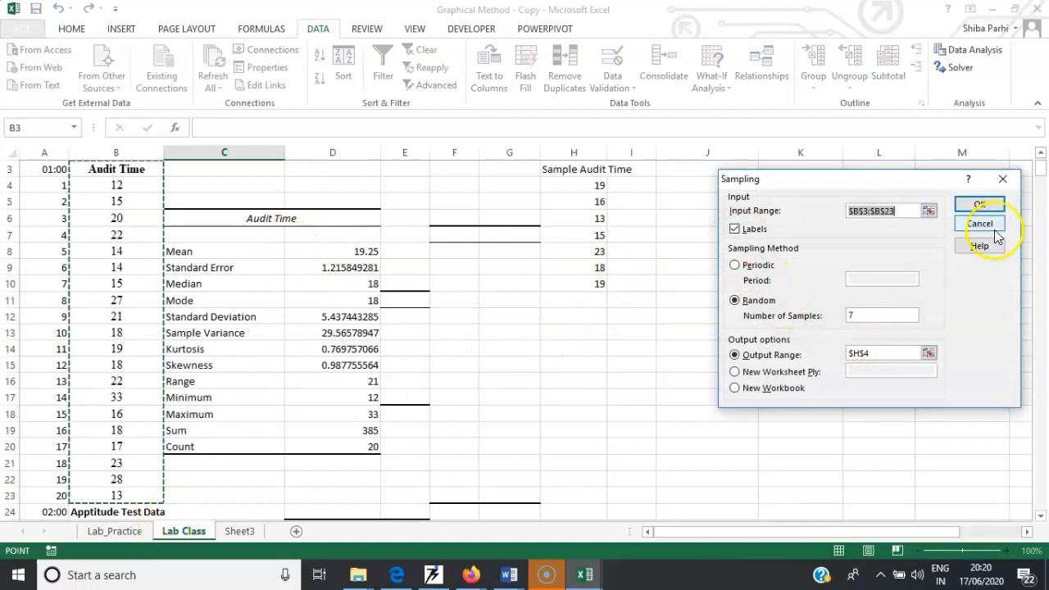
scroll(1040, 173, down, 6)
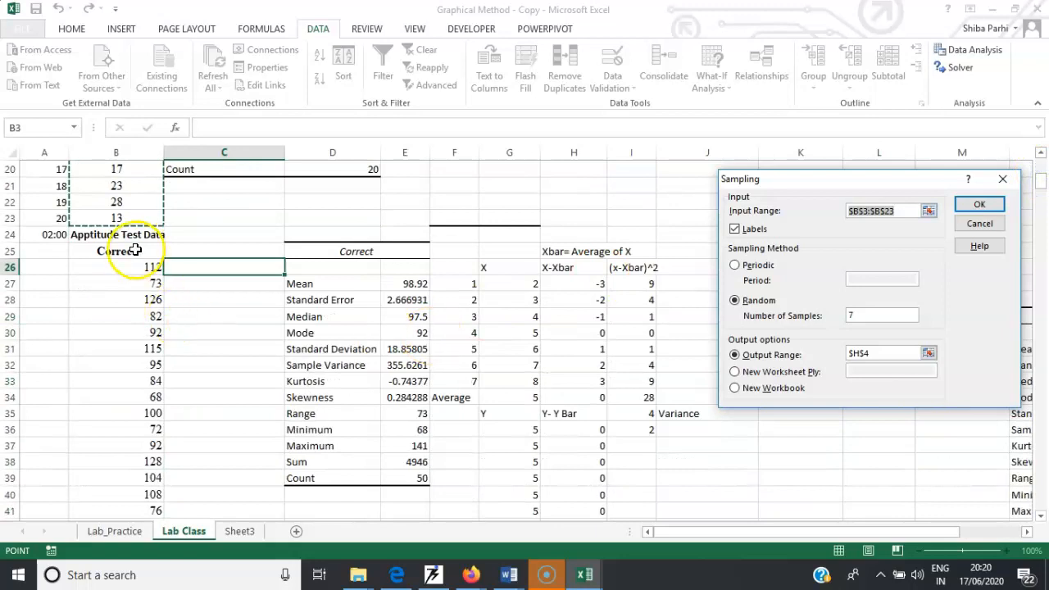
drag(116, 234, 141, 347)
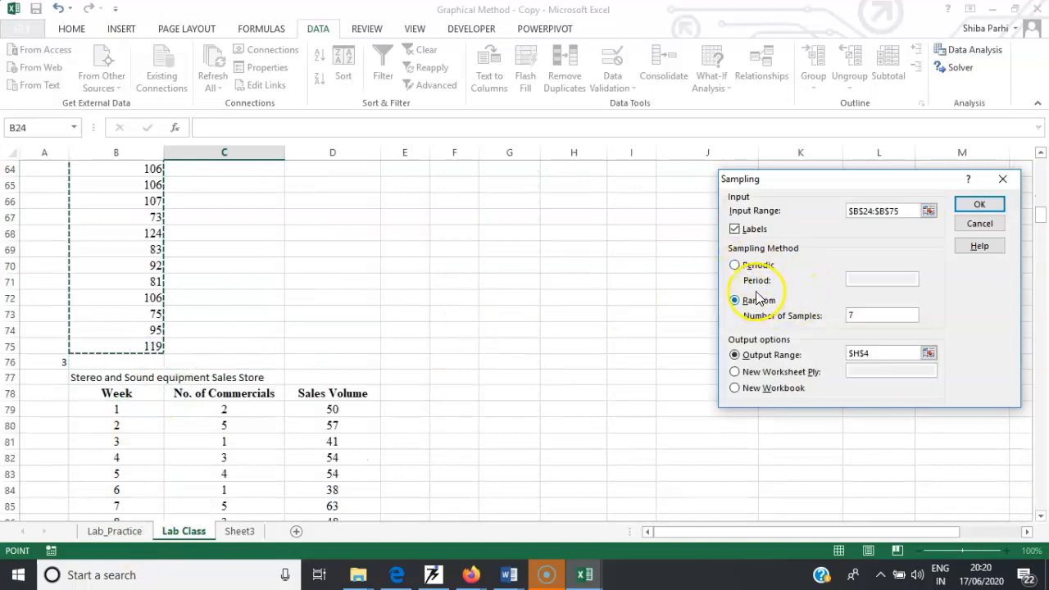
click(865, 315)
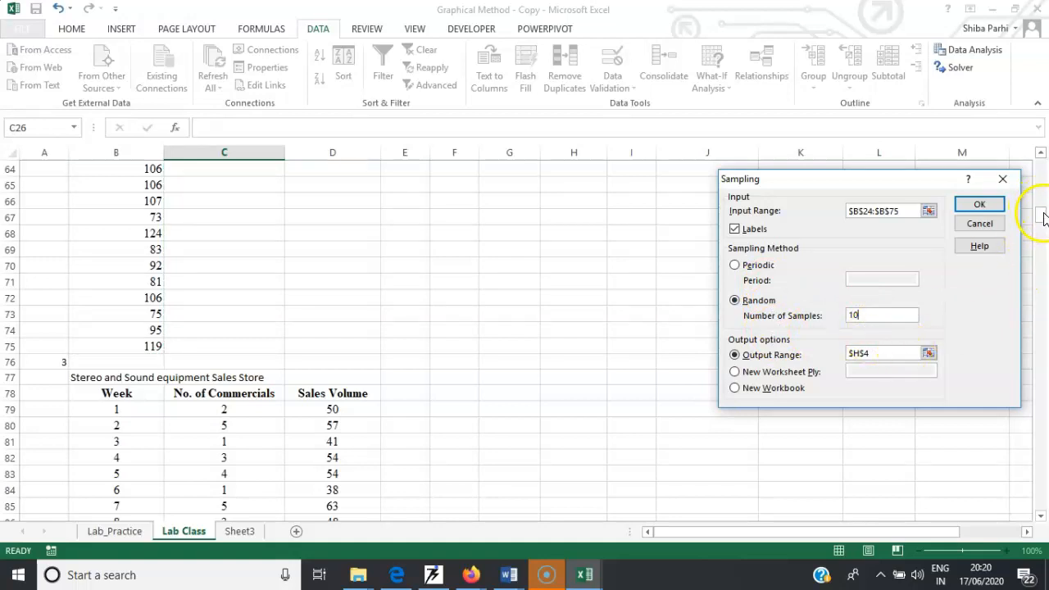
click(885, 352)
key(BackSpace)
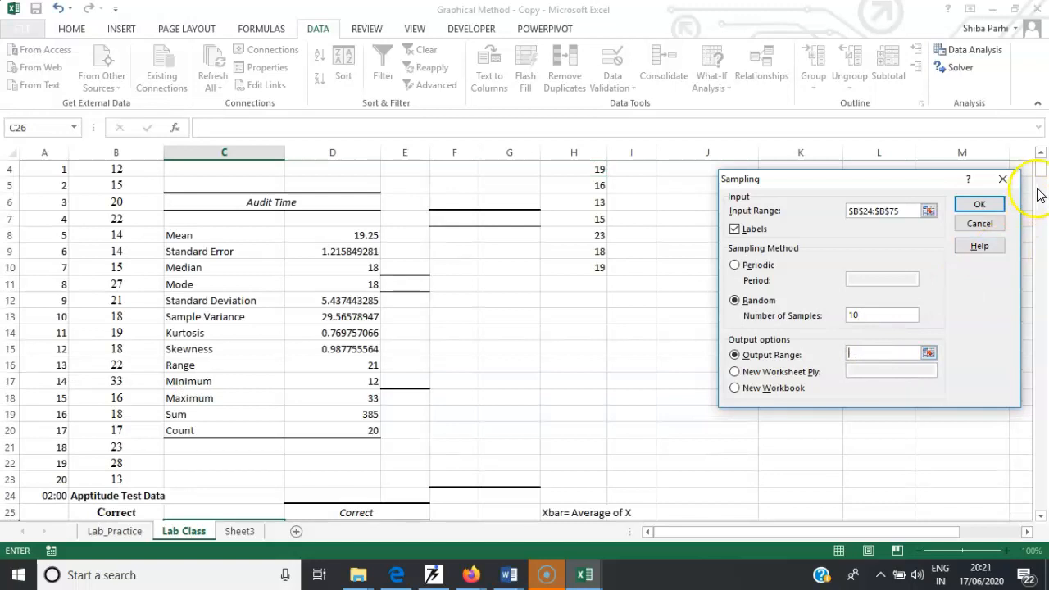
scroll(1041, 174, down, 4)
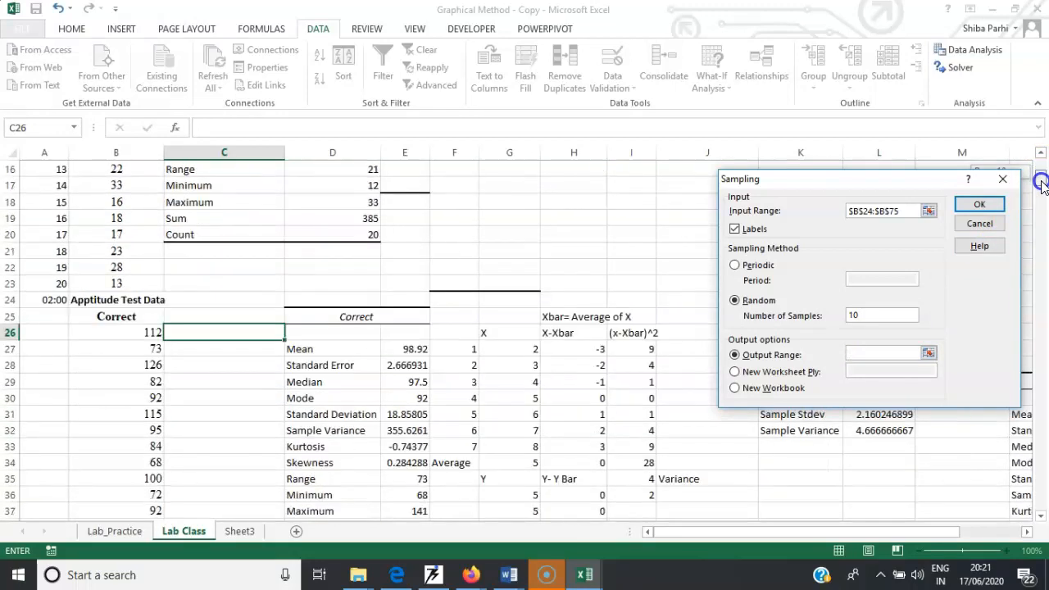
click(224, 331)
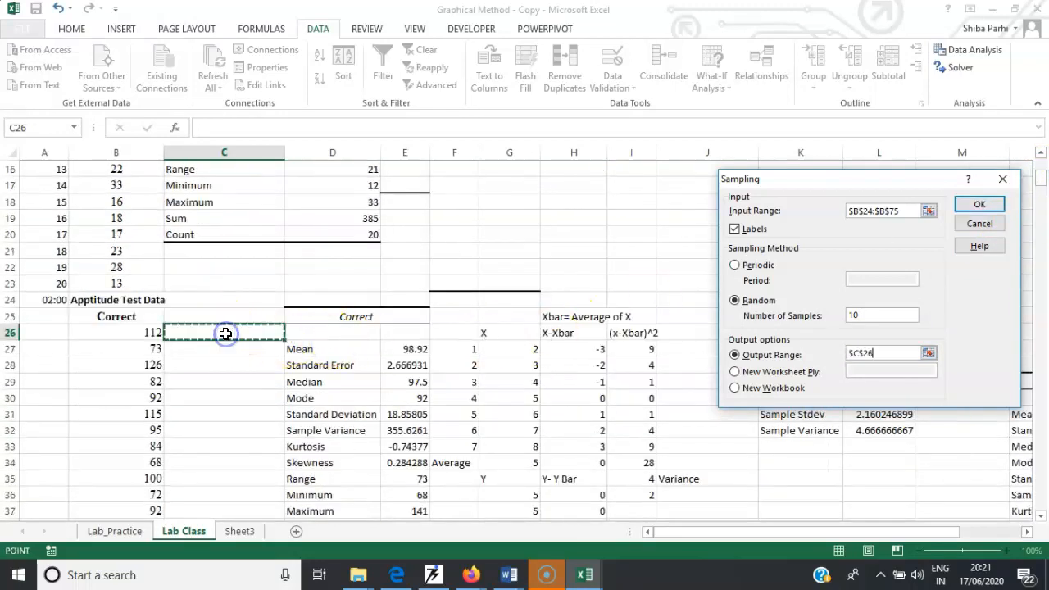
click(975, 205)
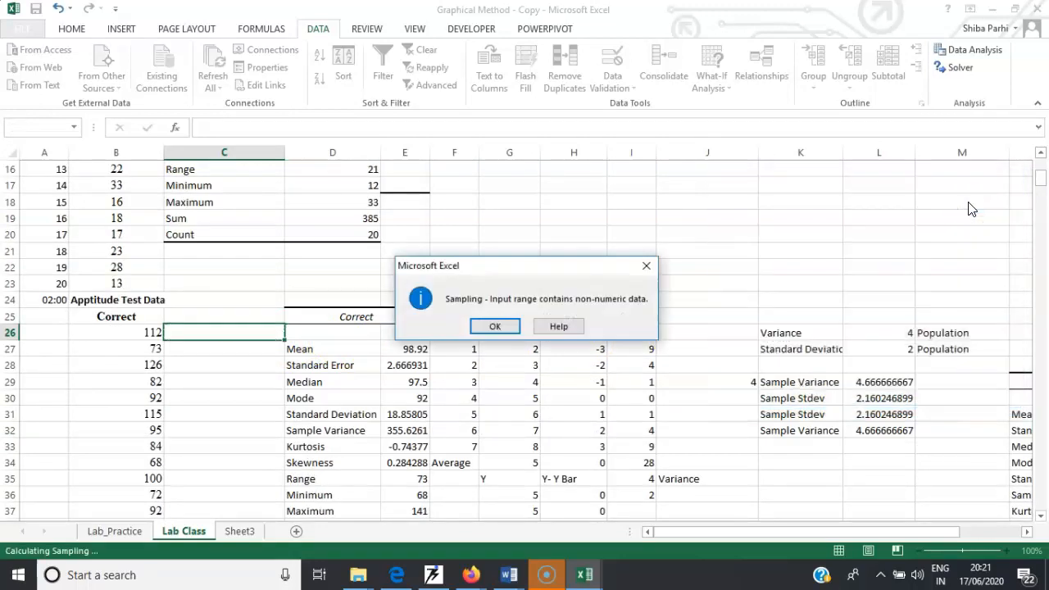
click(495, 326)
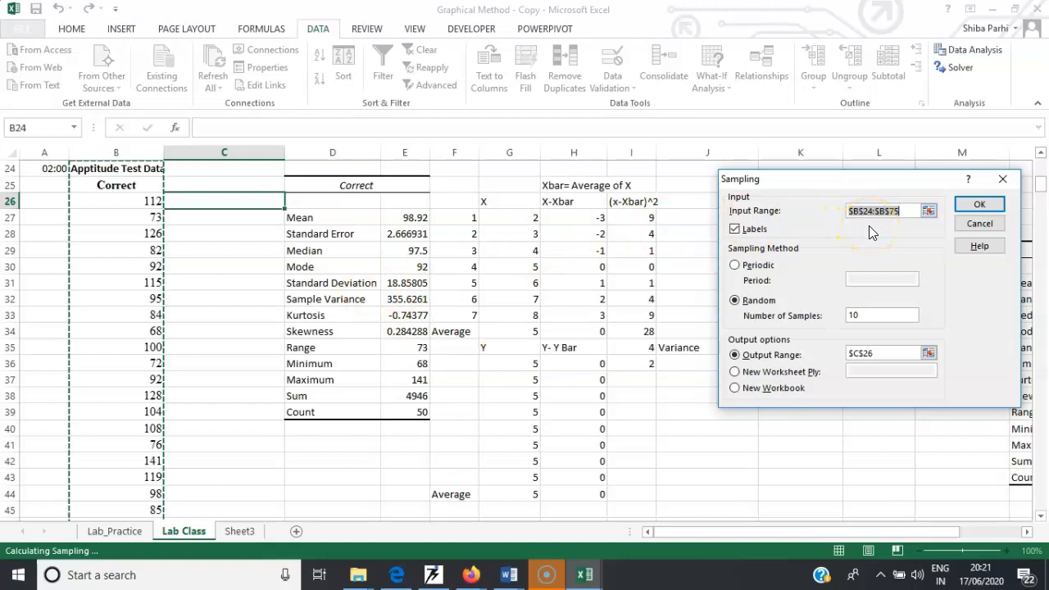
- Change the sampling input range to B25:B75 and run the random sample of 10 values
key(BackSpace)
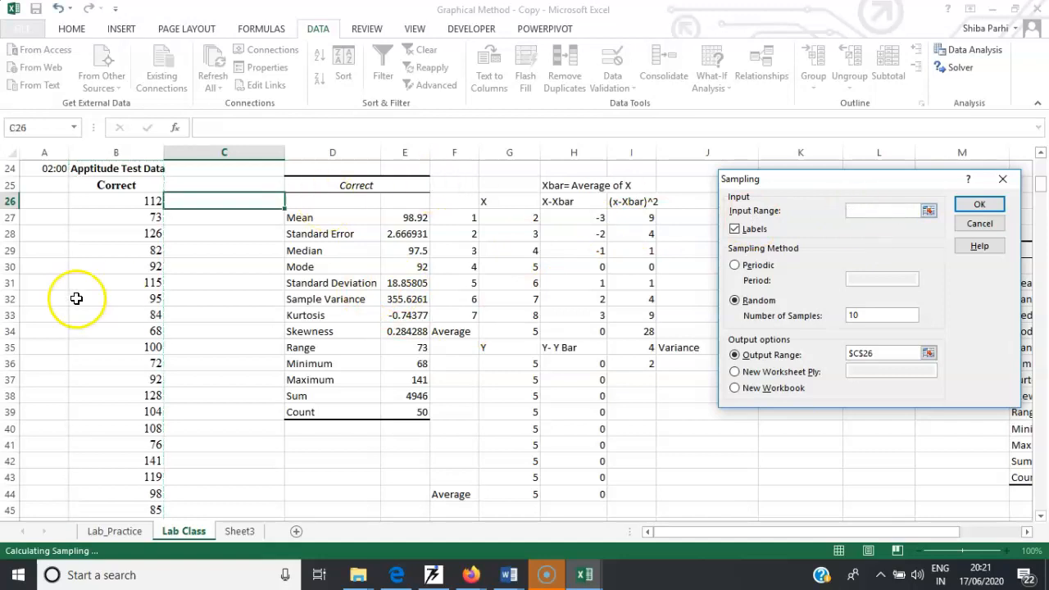
drag(141, 185, 153, 314)
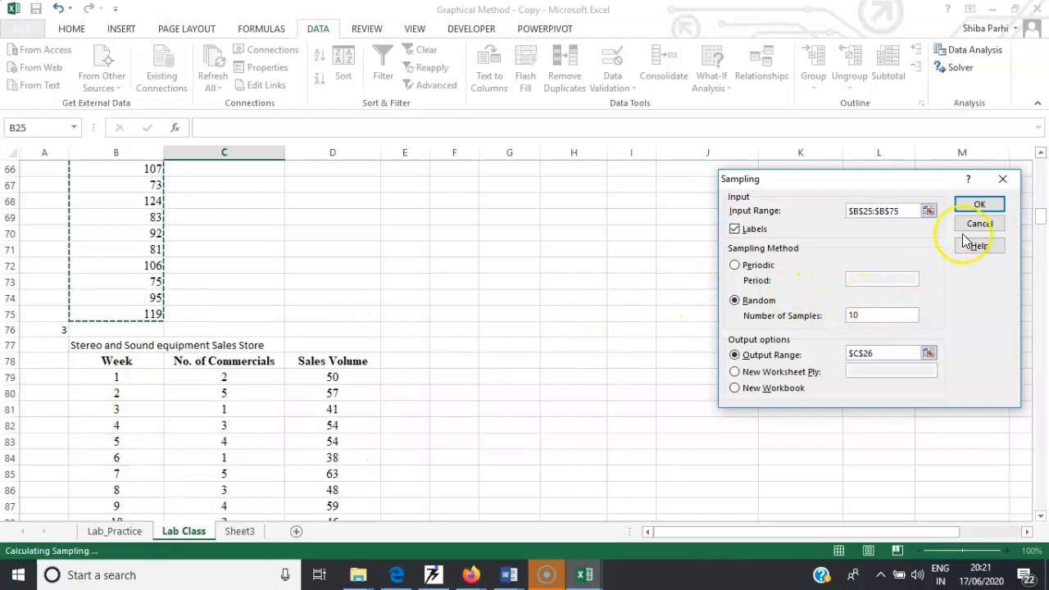
scroll(1039, 218, up, 11)
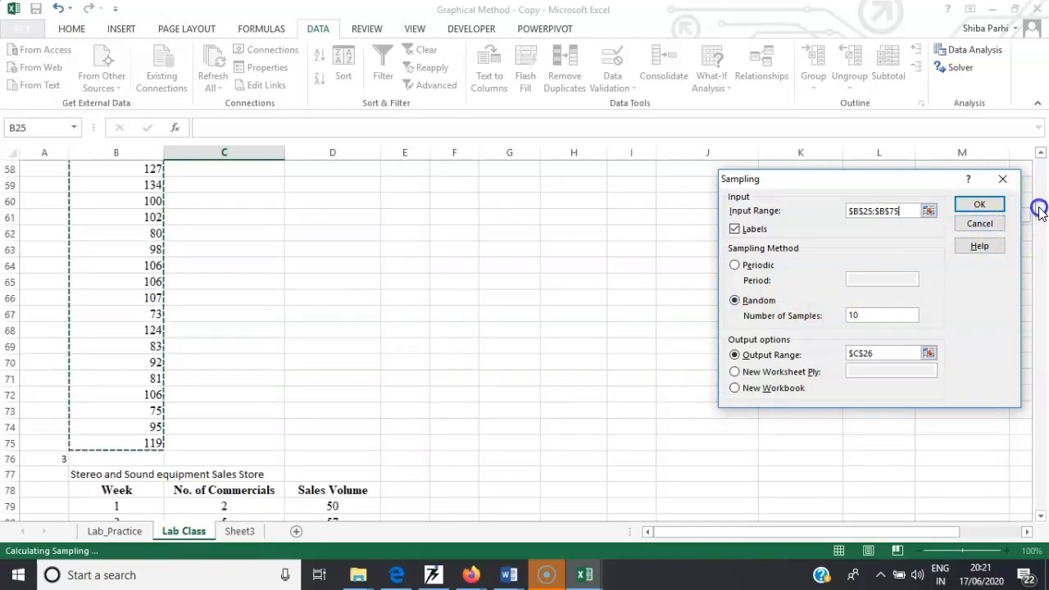
scroll(1034, 190, up, 3)
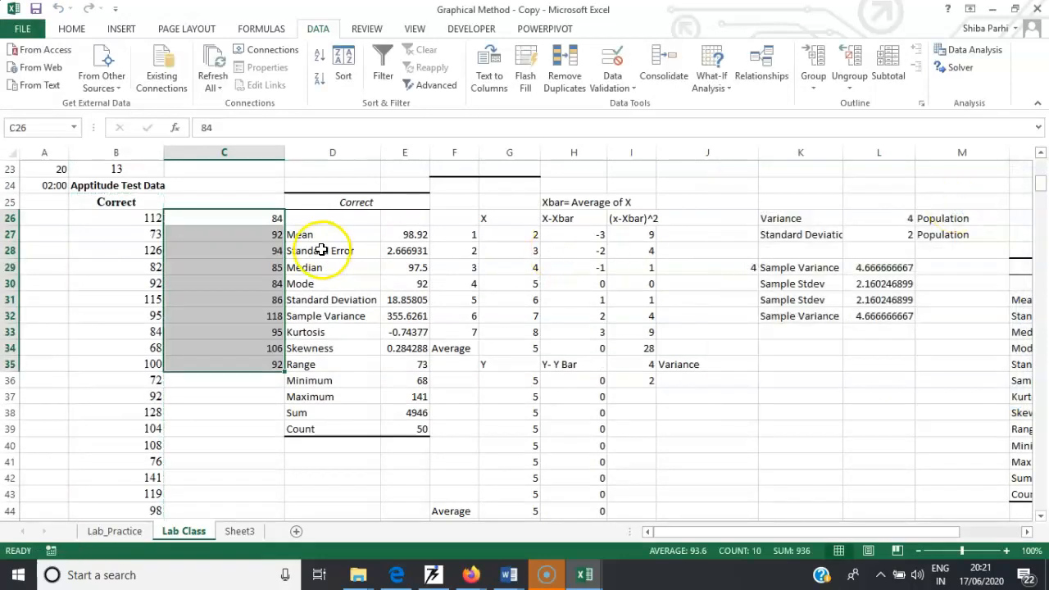
- Enter Correct as the heading in cell C25 above the sample
click(238, 206)
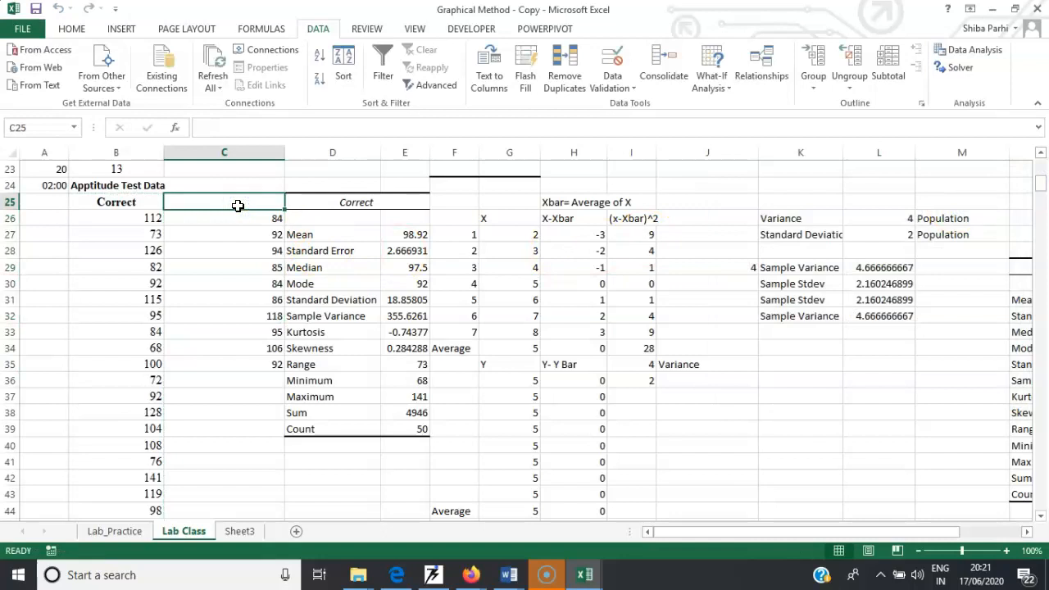
text(Count)
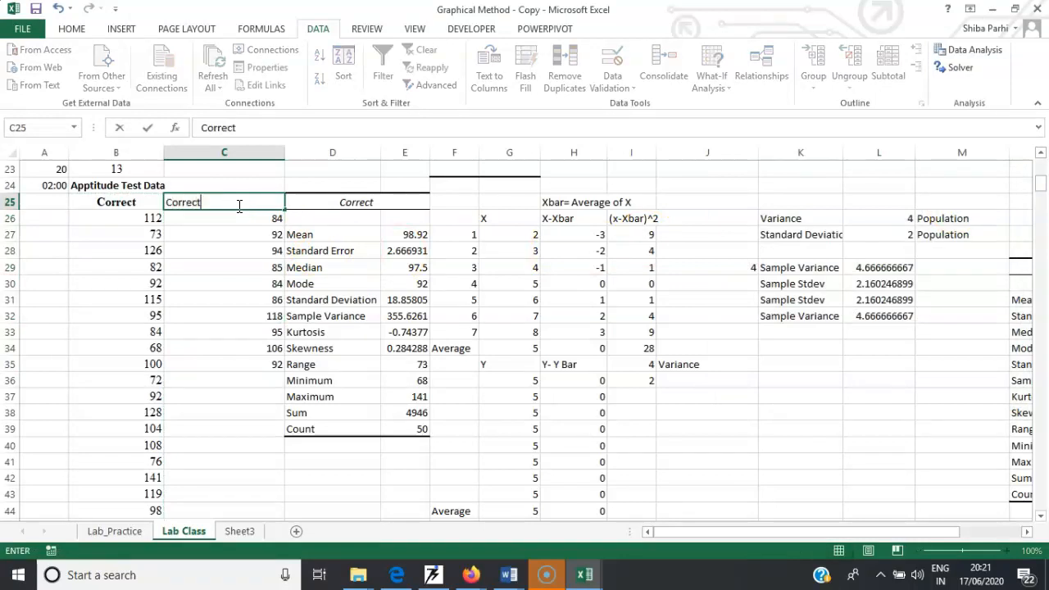
click(223, 274)
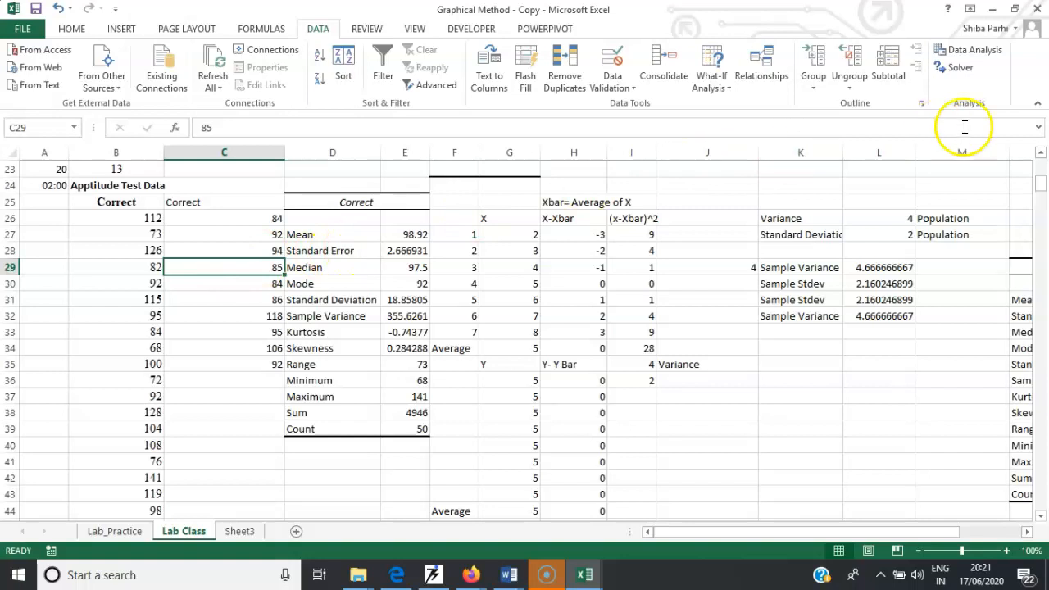
click(950, 50)
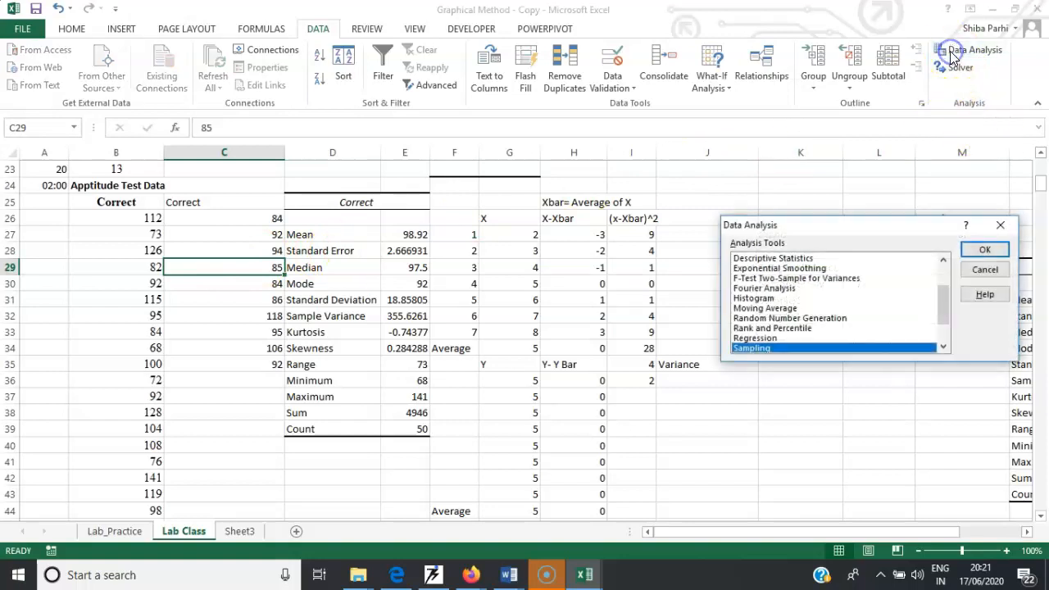
click(993, 249)
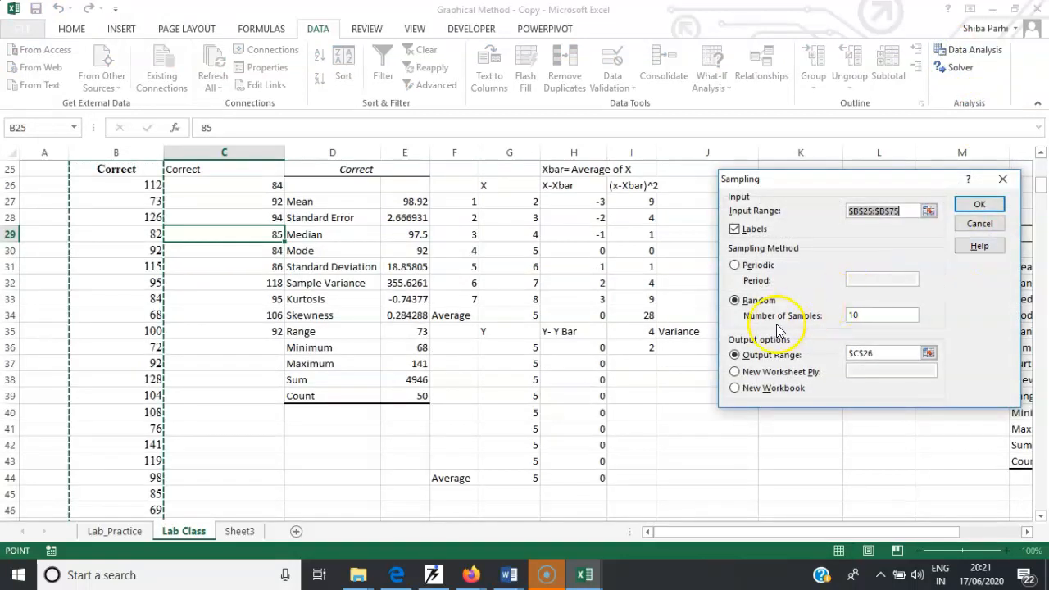
click(879, 315)
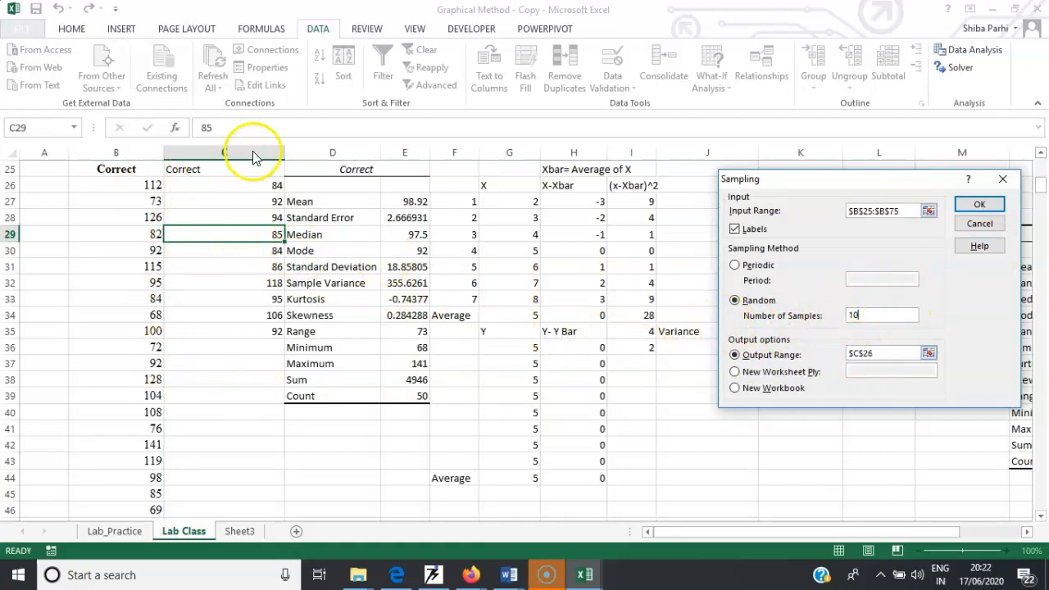
click(1002, 179)
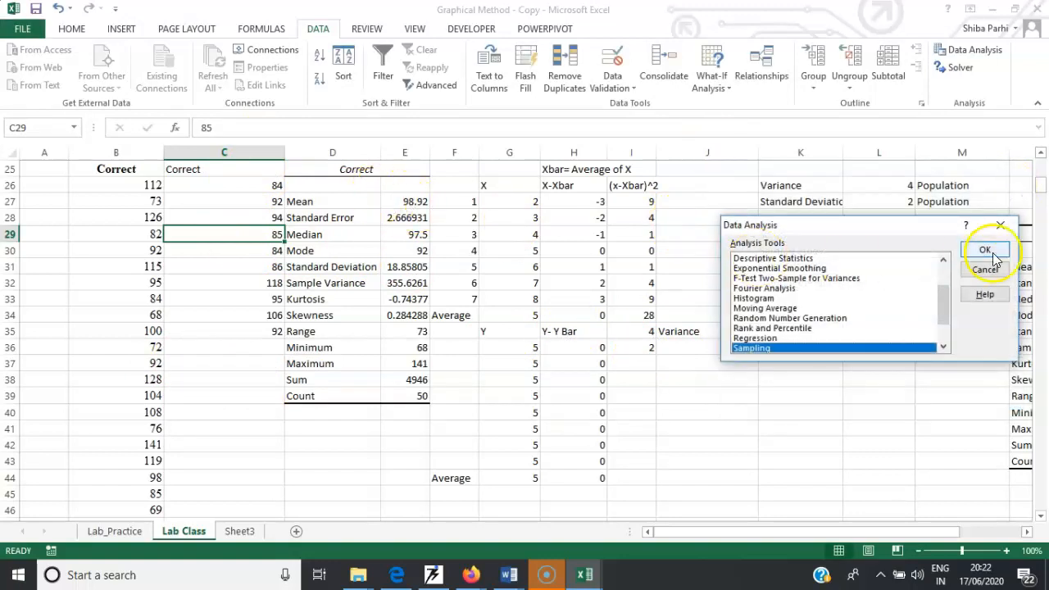
click(1002, 228)
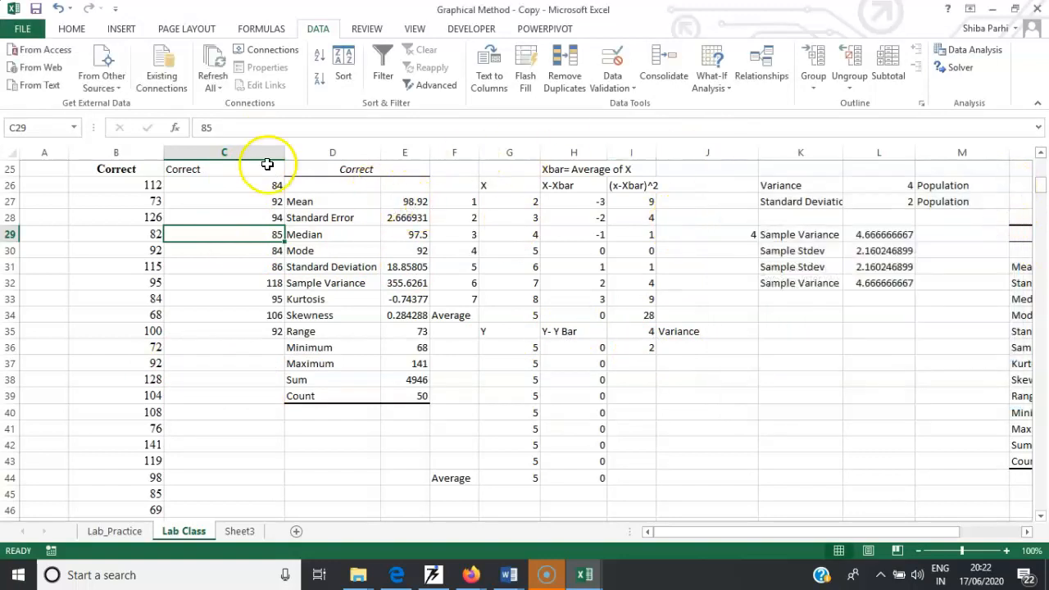
- Replace the C25 heading with Sample data
click(236, 168)
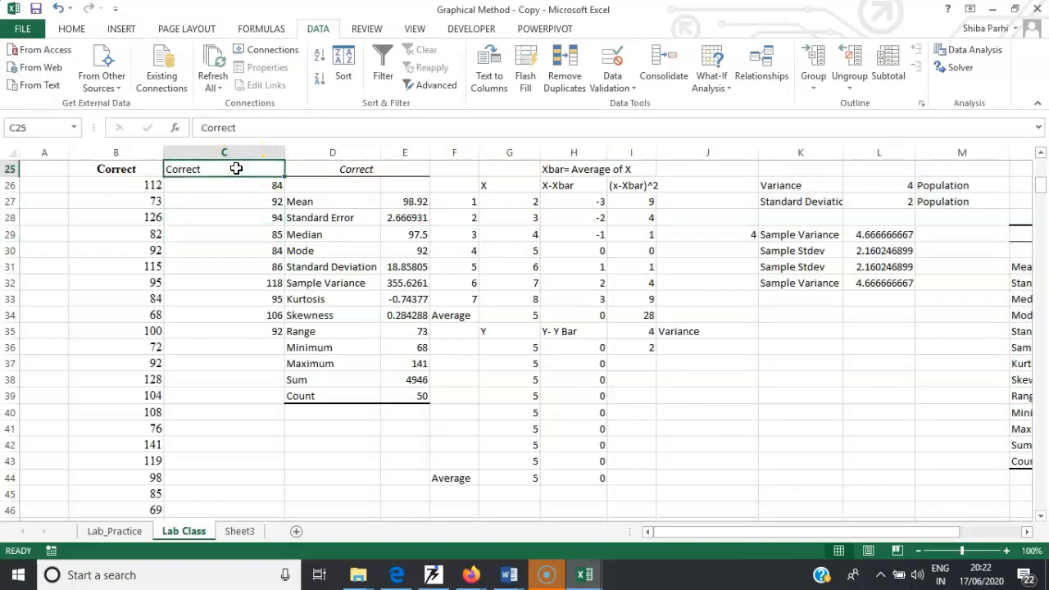
text(Sample Variance)
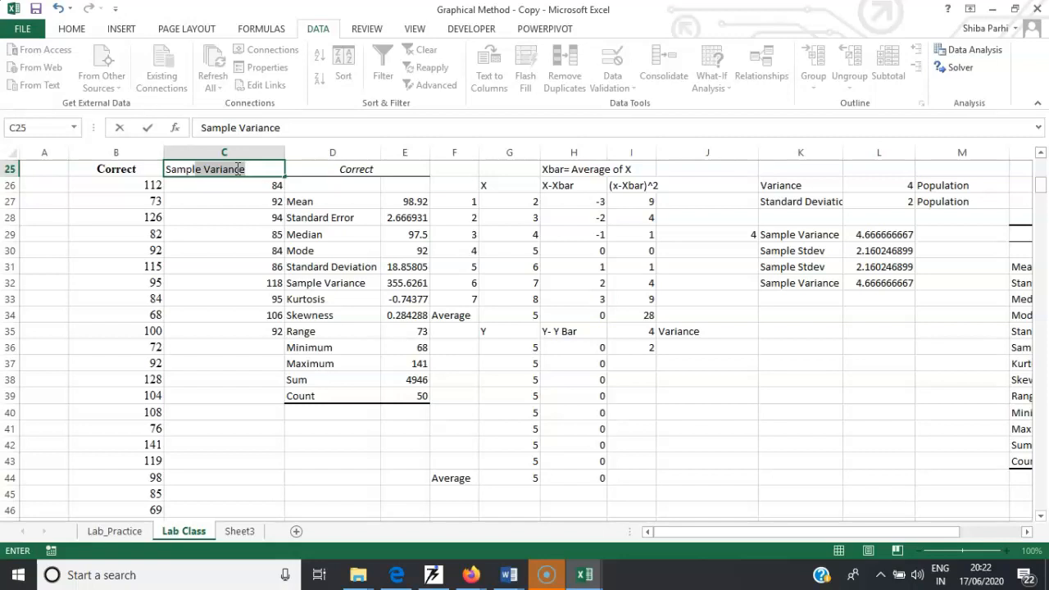
text(dat)
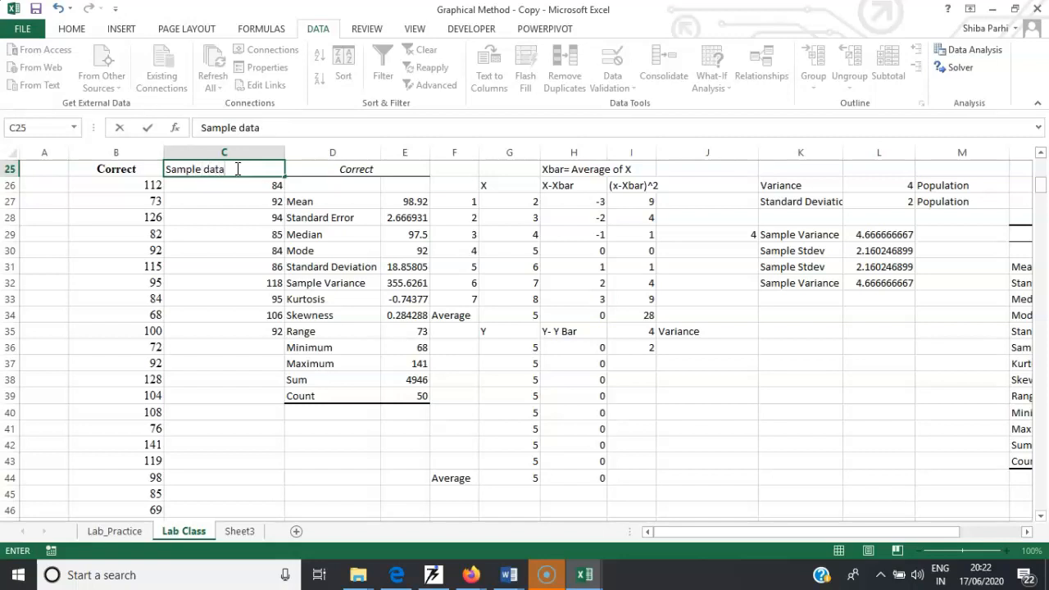